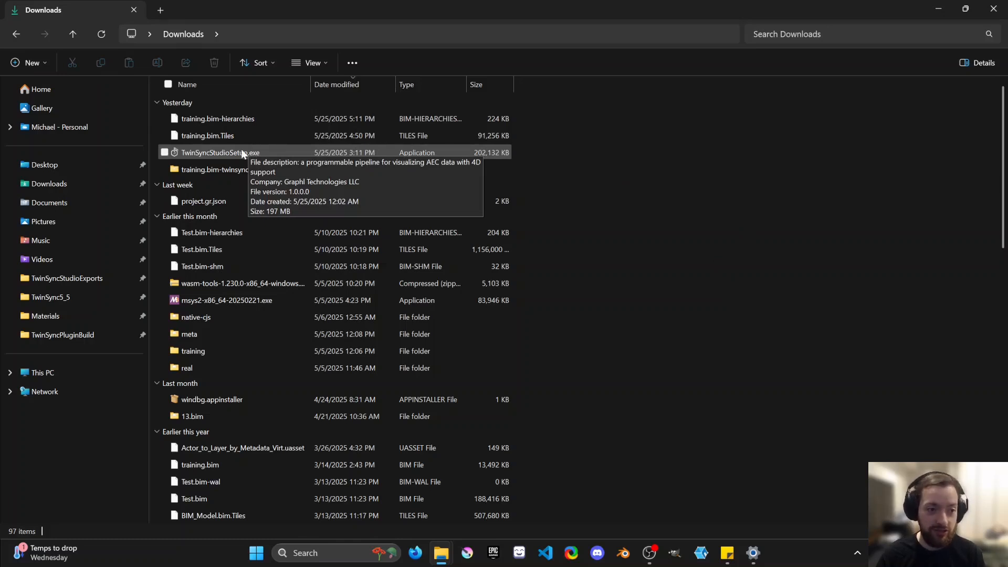
Launch the TwinSyncStudioSetup.exe installer from Downloads, skim the end user license agreement and accept it
{"action": "double_click", "coordinate": [239, 154]}
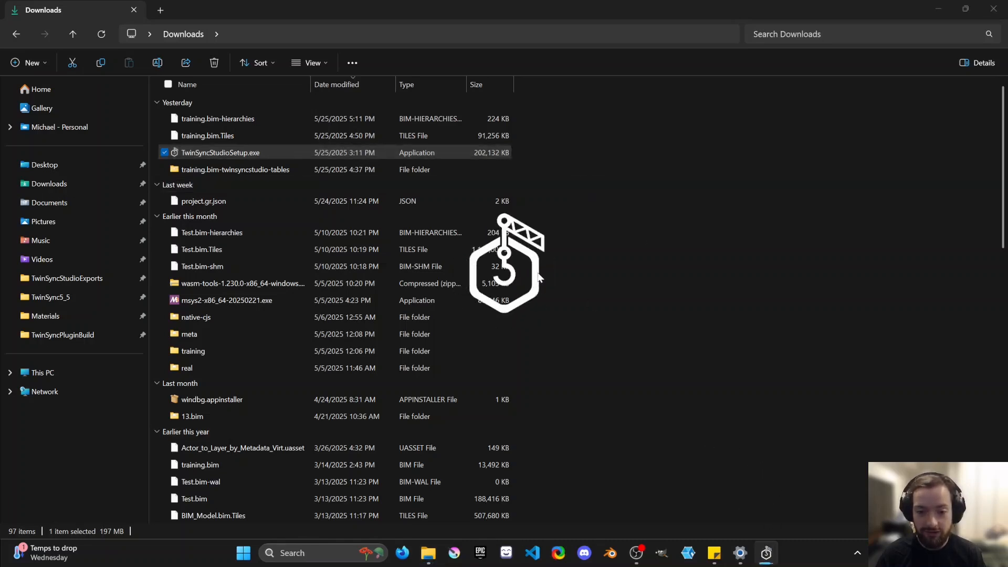
{"action": "left_click", "coordinate": [562, 276]}
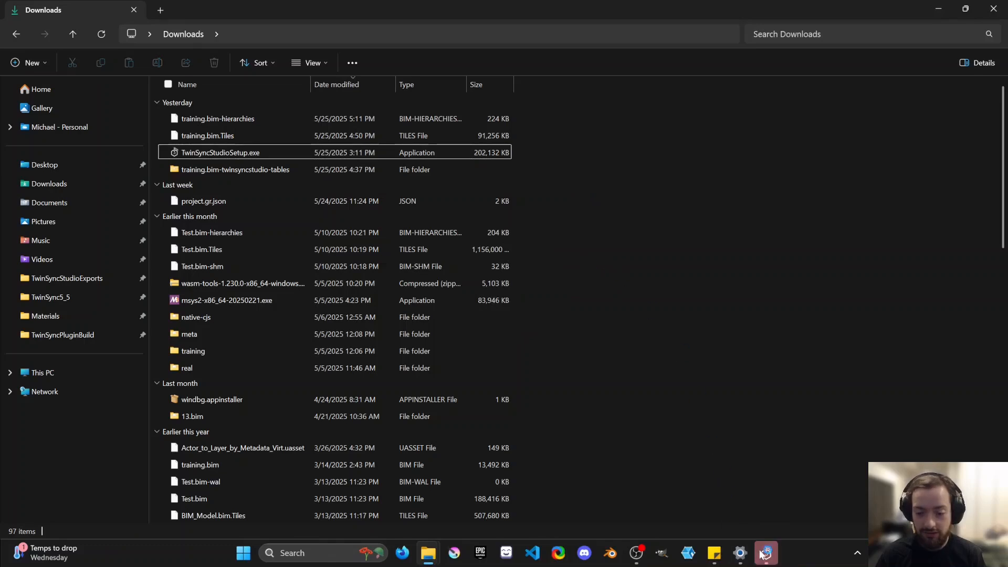
{"action": "left_click_drag", "start_coordinate": [523, 177], "coordinate": [527, 176]}
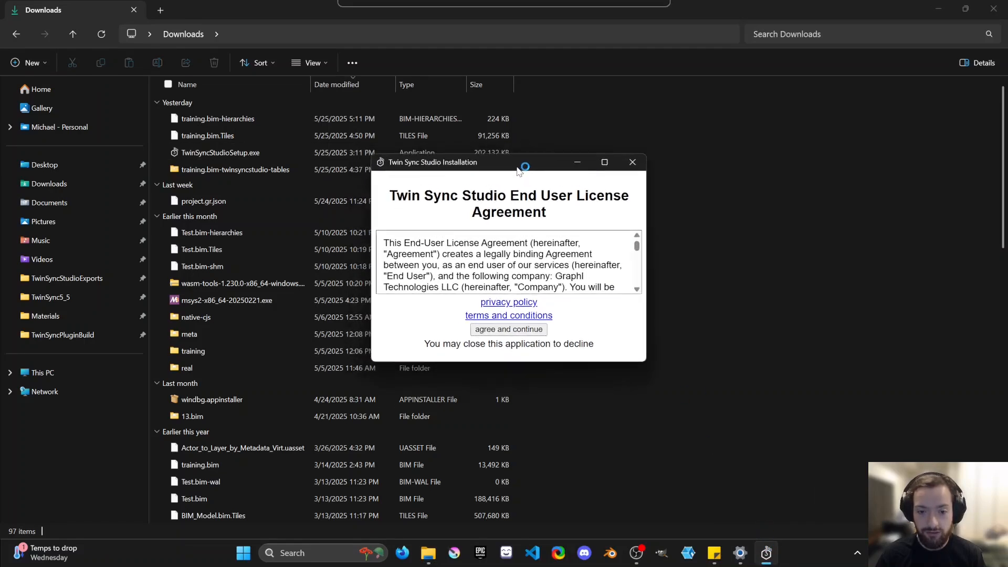
{"action": "left_click_drag", "start_coordinate": [637, 255], "coordinate": [638, 304]}
{"action": "scroll", "coordinate": [624, 286], "scroll_direction": "up", "scroll_amount": 2}
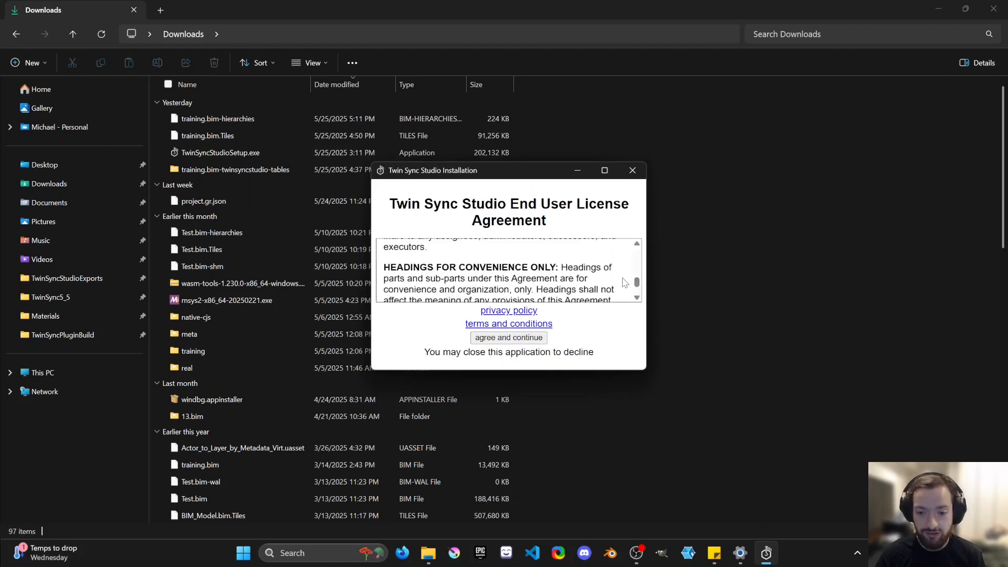
{"action": "left_click", "coordinate": [505, 339]}
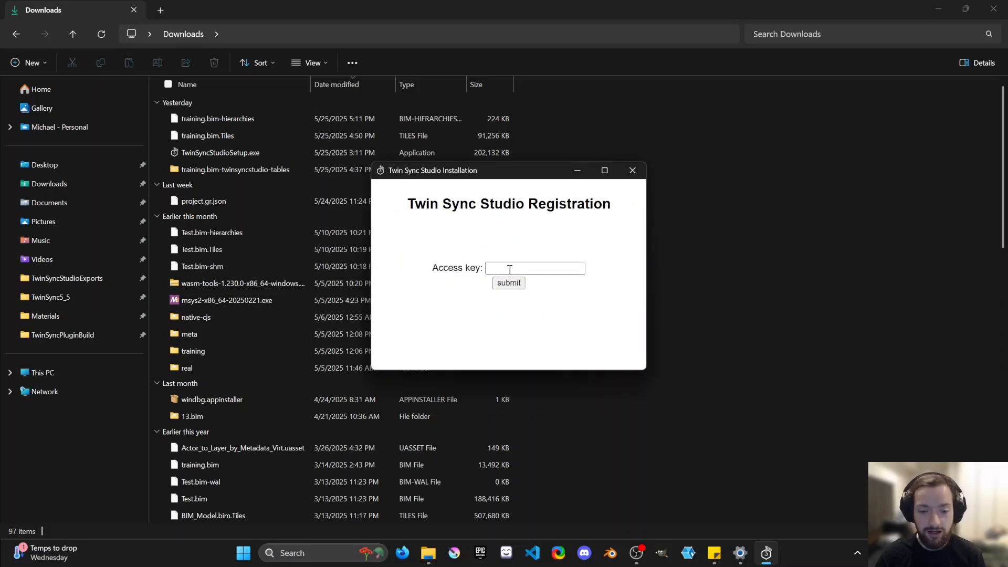
Paste the access key into the registration form and submit it
{"action": "left_click", "coordinate": [509, 269]}
{"action": "key", "text": "ctrl+v"}
{"action": "left_click", "coordinate": [508, 282]}
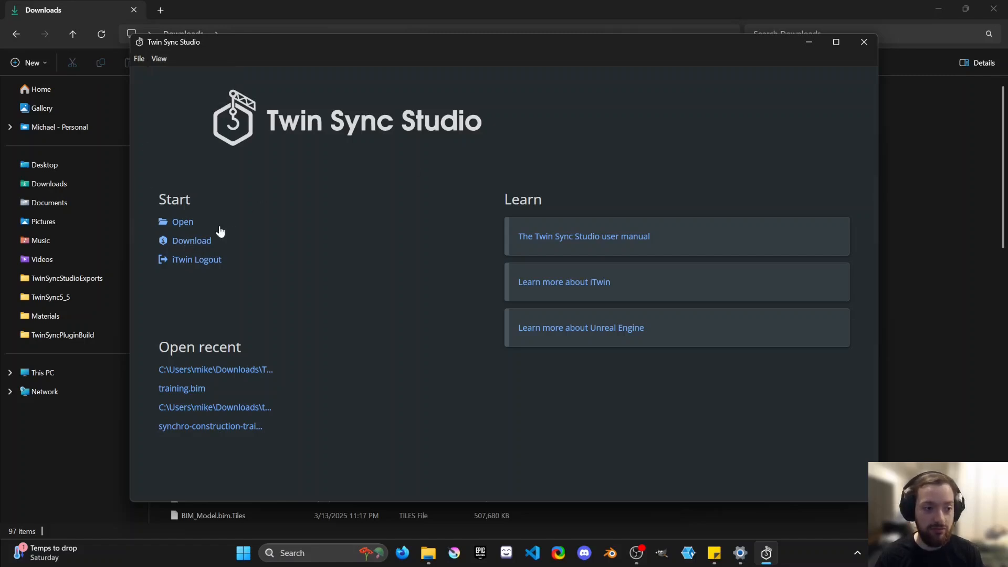
Open the iTwin download page and look through the My, Recent and Favorite iTwins lists
{"action": "left_click", "coordinate": [192, 242]}
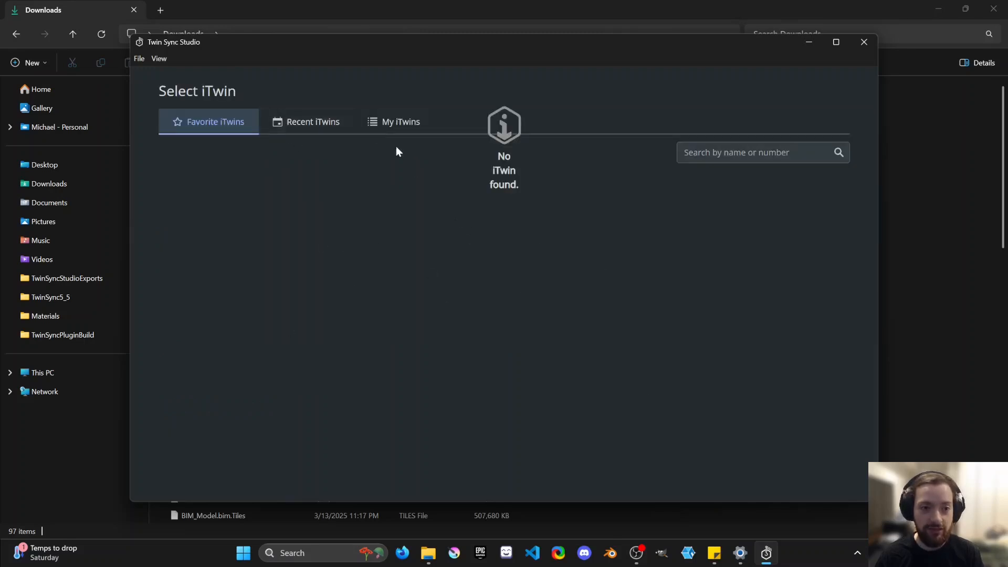
{"action": "left_click", "coordinate": [394, 122]}
{"action": "scroll", "coordinate": [411, 330], "scroll_direction": "down", "scroll_amount": 1}
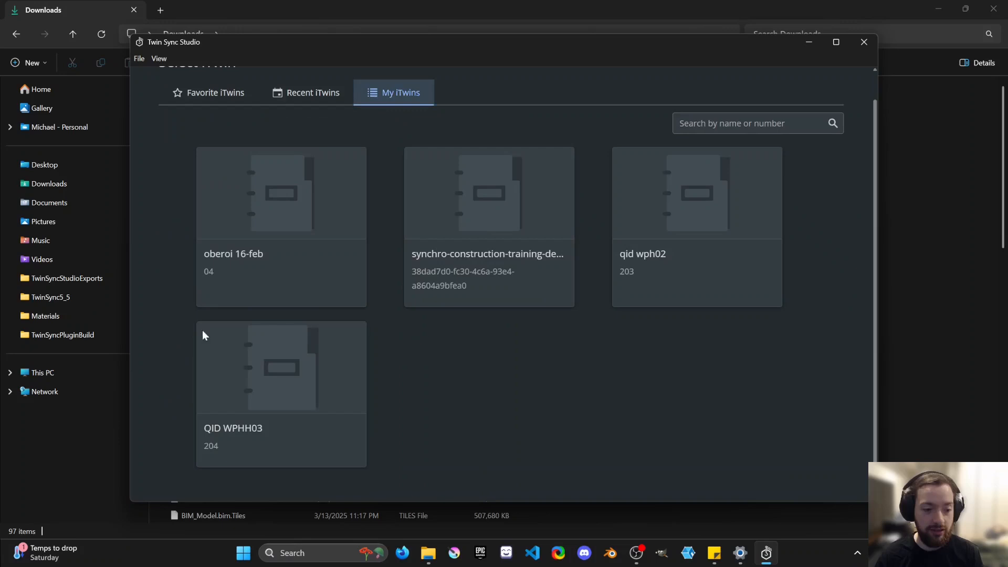
{"action": "left_click", "coordinate": [303, 94]}
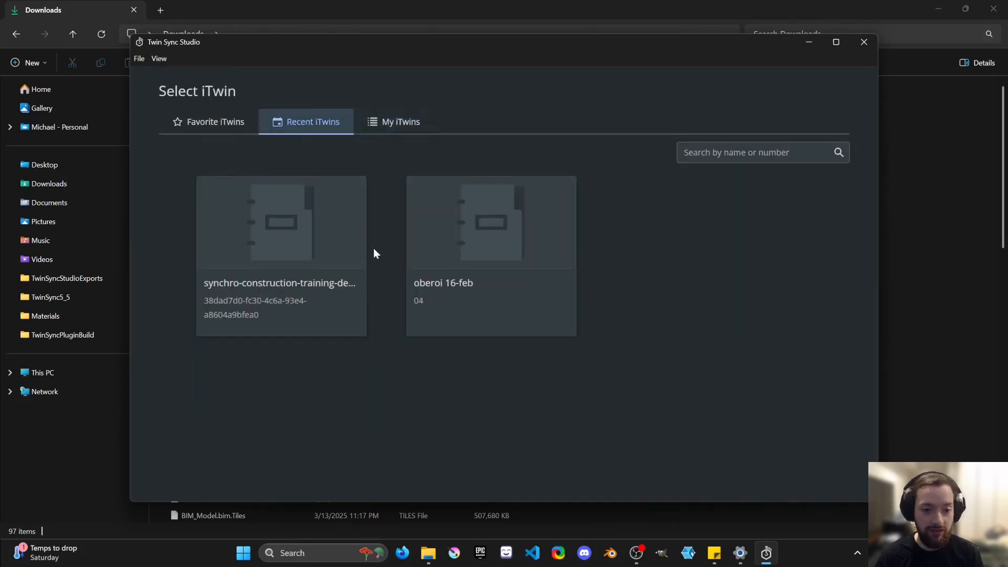
{"action": "left_click", "coordinate": [189, 125]}
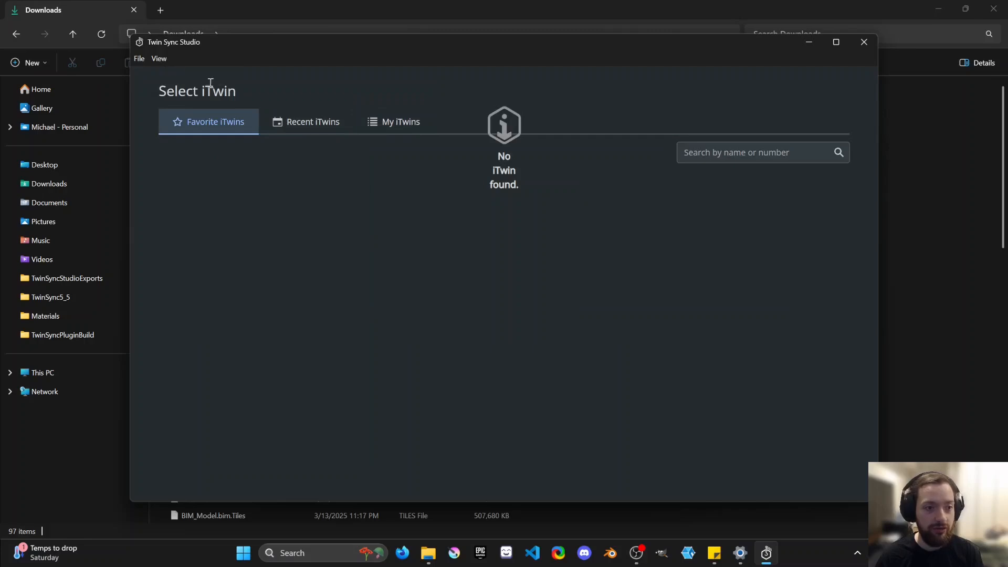
{"action": "left_click", "coordinate": [140, 57]}
{"action": "left_click", "coordinate": [279, 93]}
{"action": "left_click", "coordinate": [137, 56]}
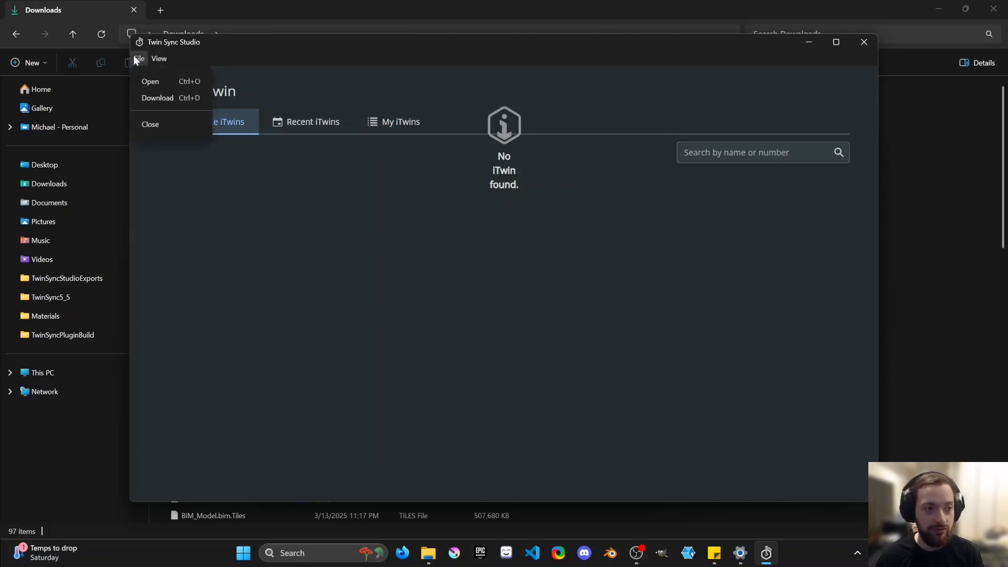
{"action": "left_click", "coordinate": [279, 86]}
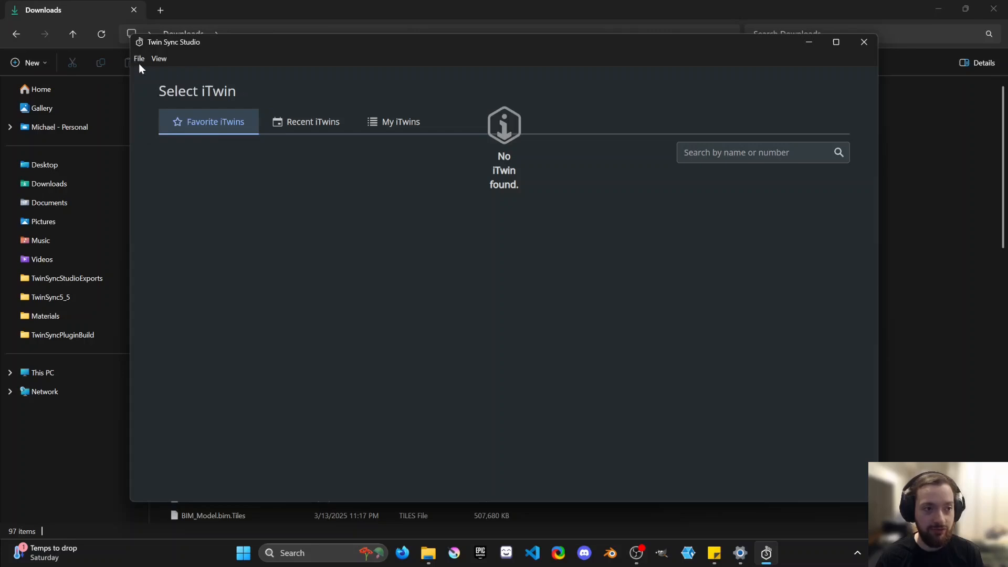
Return to the main menu, open the recent file training.bim and maximize the window
{"action": "left_click", "coordinate": [159, 58]}
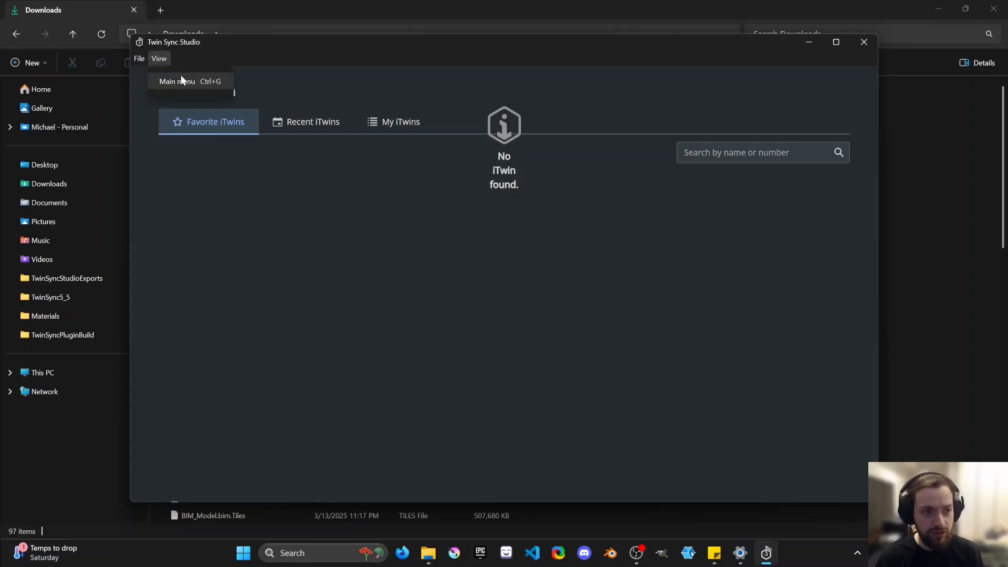
{"action": "left_click", "coordinate": [181, 79]}
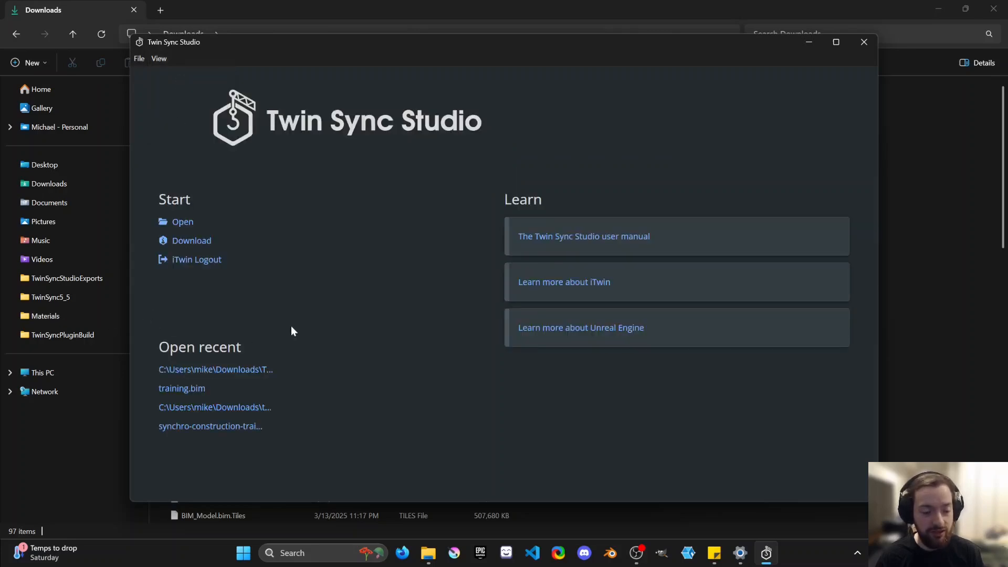
{"action": "left_click", "coordinate": [184, 389]}
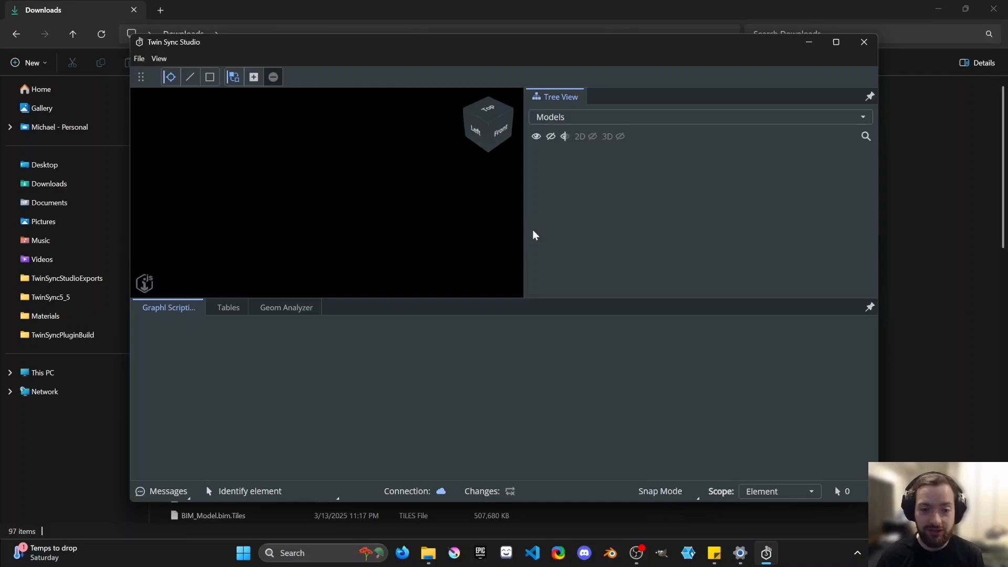
{"action": "double_click", "coordinate": [595, 46]}
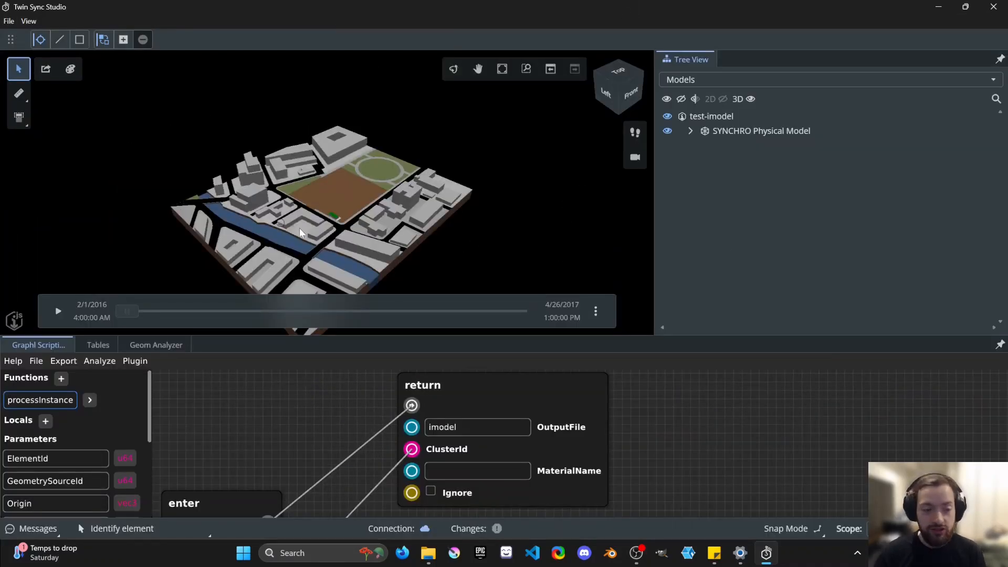
Enlarge the scripting pane below the 3D viewport and frame the whole city model above it
{"action": "middle_click_drag", "start_coordinate": [342, 199], "coordinate": [364, 192], "text": "shift"}
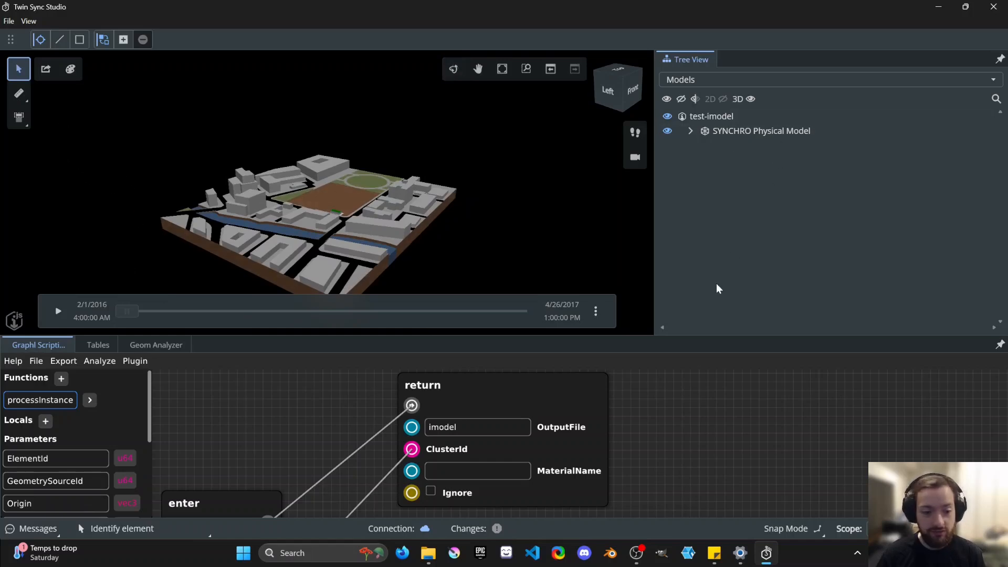
{"action": "left_click_drag", "start_coordinate": [603, 337], "coordinate": [493, 294]}
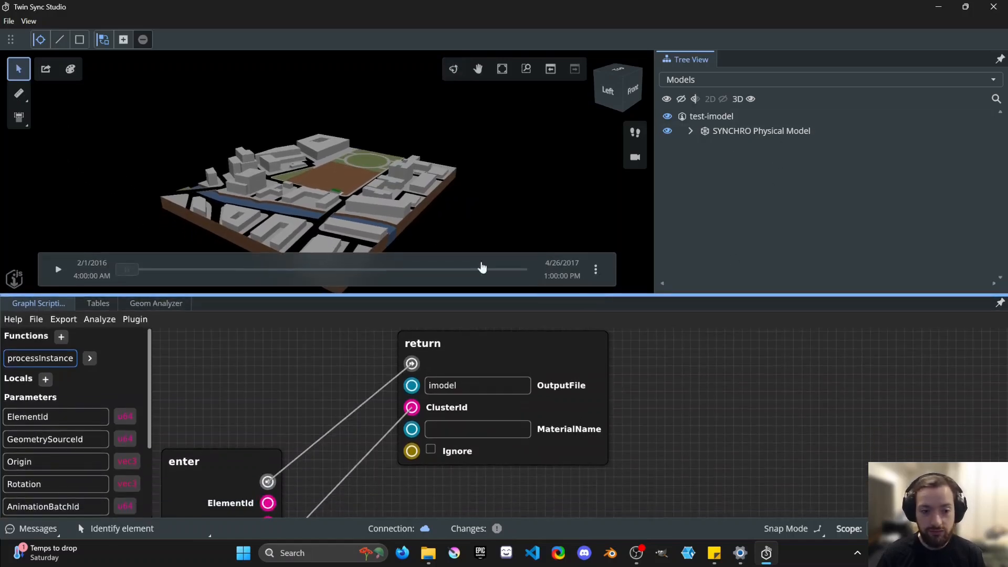
{"action": "scroll", "coordinate": [309, 187], "scroll_direction": "up", "scroll_amount": 2}
{"action": "scroll", "coordinate": [331, 187], "scroll_direction": "down", "scroll_amount": 3}
{"action": "middle_click_drag", "start_coordinate": [331, 186], "coordinate": [318, 167]}
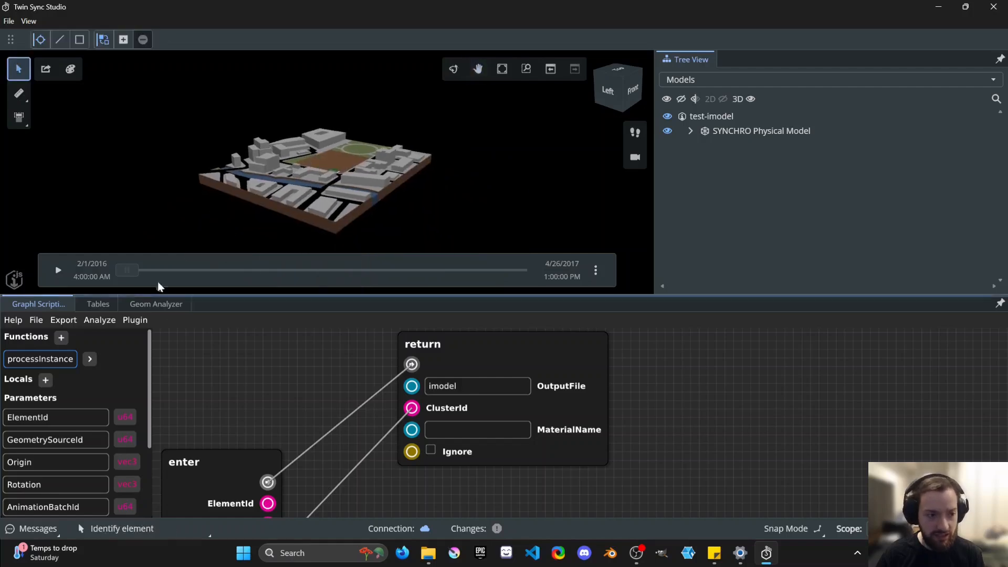
Play the construction schedule animation from shortly after its start, with the building site in close view
{"action": "left_click_drag", "start_coordinate": [127, 270], "coordinate": [156, 269]}
{"action": "scroll", "coordinate": [339, 167], "scroll_direction": "up", "scroll_amount": 5}
{"action": "left_click", "coordinate": [58, 270]}
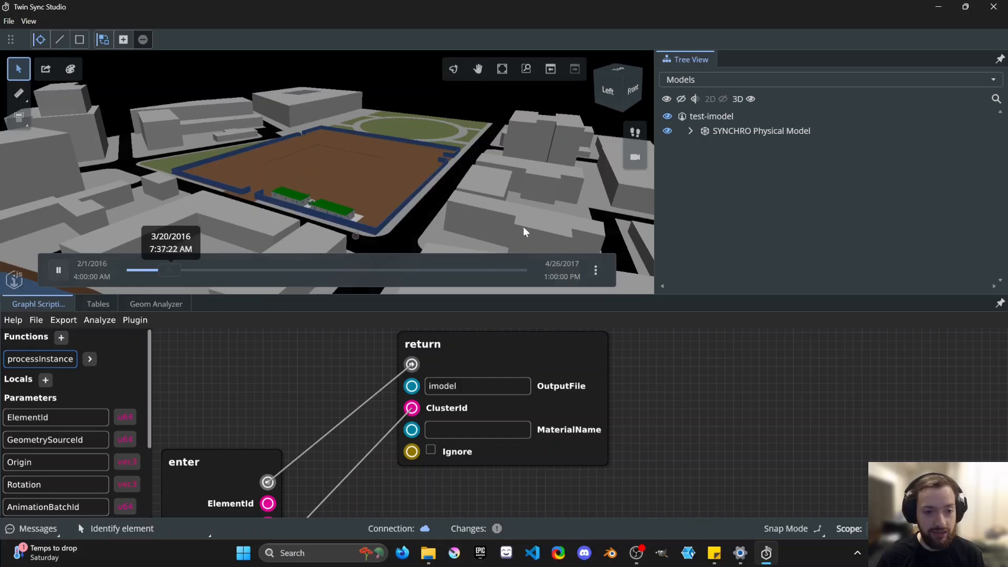
{"action": "left_click", "coordinate": [596, 270]}
{"action": "left_click", "coordinate": [141, 251]}
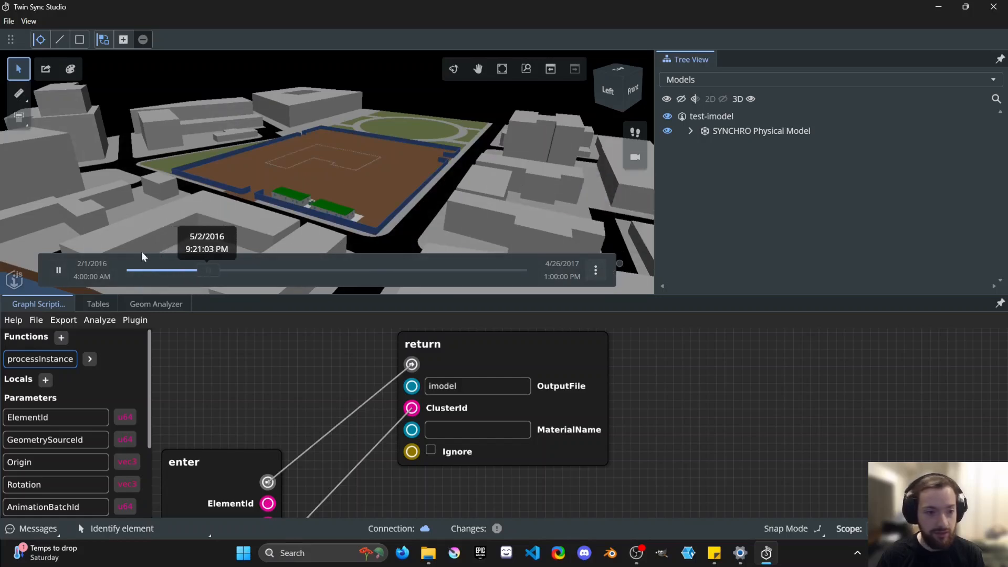
Pause the schedule playback and move the timeline close to its end so the finished building is displayed
{"action": "left_click", "coordinate": [57, 270]}
{"action": "left_click_drag", "start_coordinate": [226, 270], "coordinate": [481, 270]}
{"action": "left_click", "coordinate": [299, 271]}
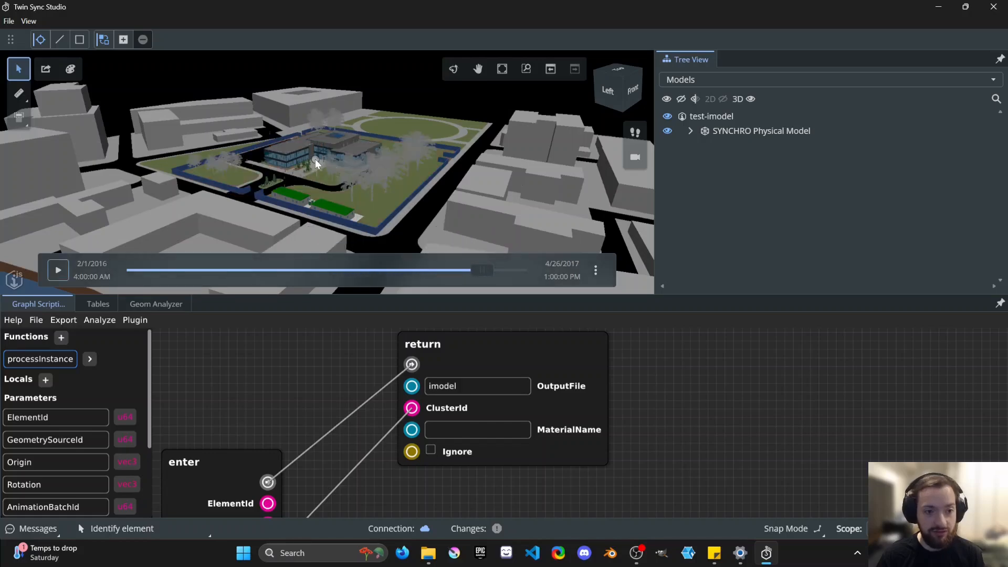
Fit the whole model in view, try the Pan View and Rotate About Point tools, and return to element selection
{"action": "mouse_move", "coordinate": [315, 163]}
{"action": "middle_mouse_down", "text": "shift"}
{"action": "mouse_move", "coordinate": [322, 193]}
{"action": "mouse_move", "coordinate": [330, 171]}
{"action": "middle_mouse_up", "text": "shift"}
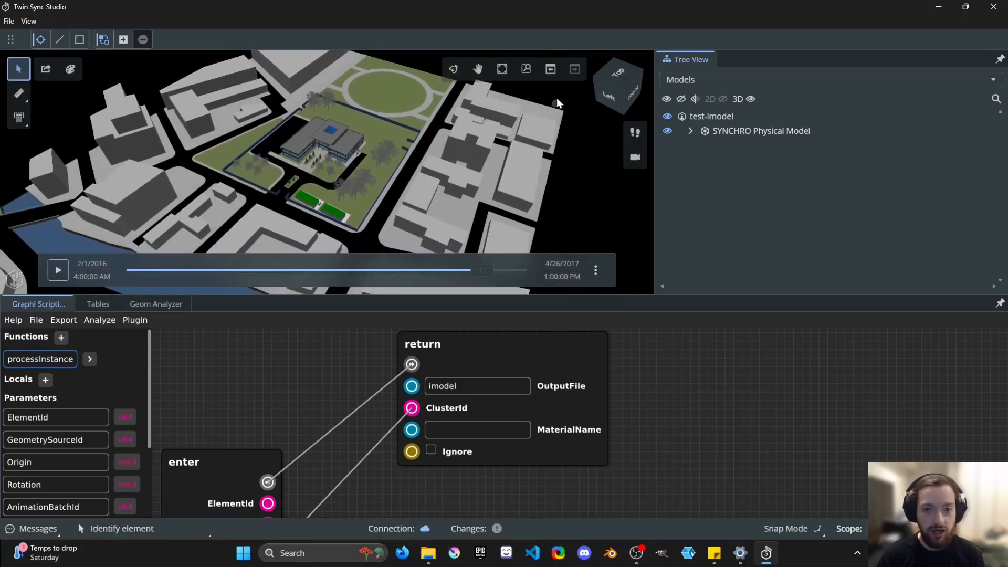
{"action": "left_click", "coordinate": [502, 68]}
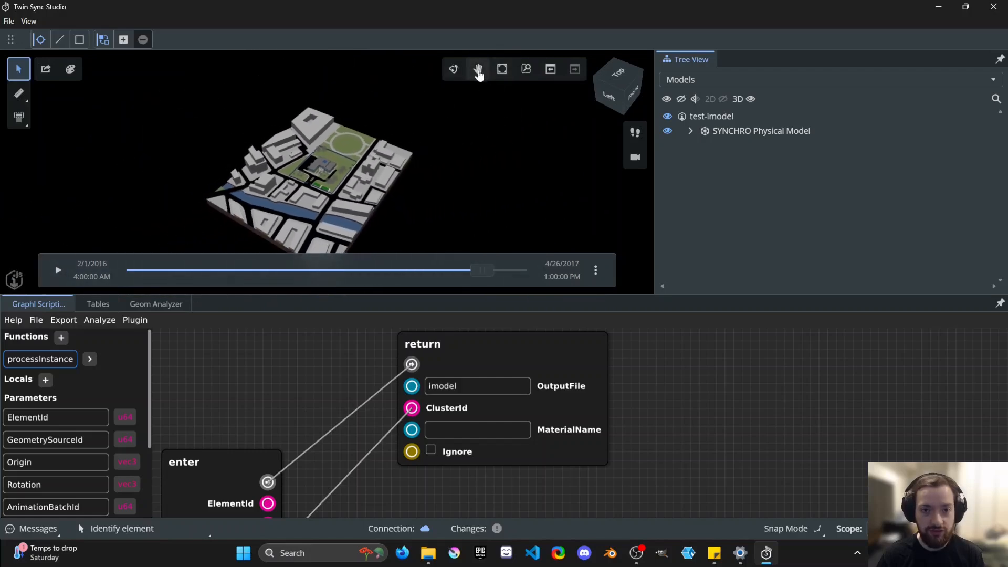
{"action": "left_click", "coordinate": [478, 74]}
{"action": "left_click_drag", "start_coordinate": [324, 127], "coordinate": [342, 108]}
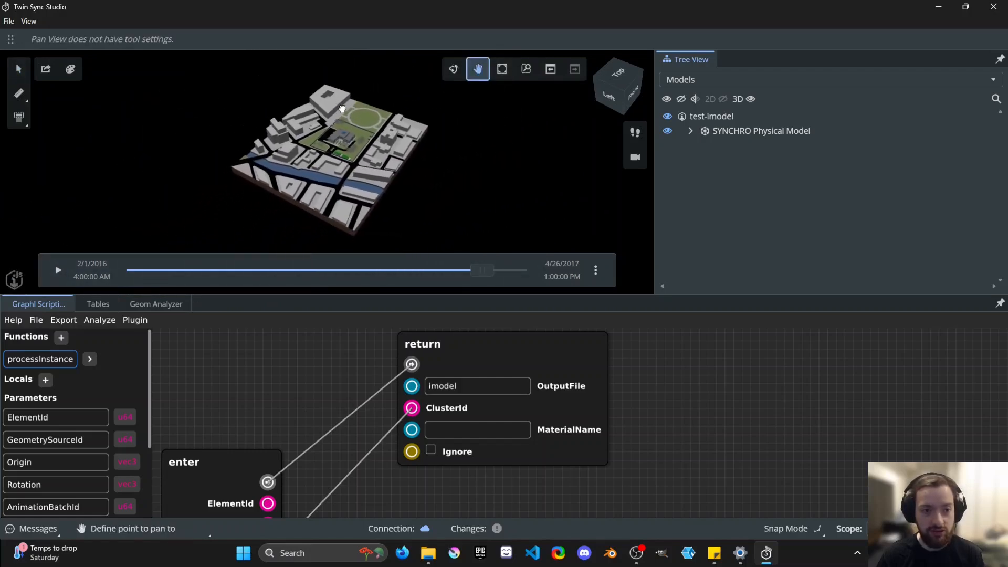
{"action": "left_click", "coordinate": [453, 68]}
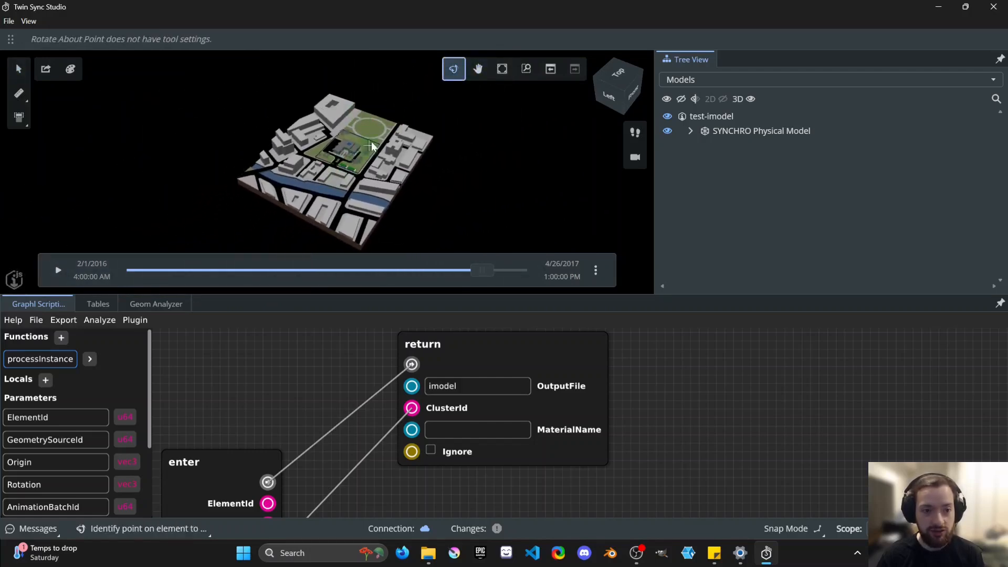
{"action": "mouse_move", "coordinate": [371, 146]}
{"action": "left_mouse_down"}
{"action": "mouse_move", "coordinate": [348, 150]}
{"action": "mouse_move", "coordinate": [383, 151]}
{"action": "left_mouse_up"}
{"action": "left_click", "coordinate": [20, 73]}
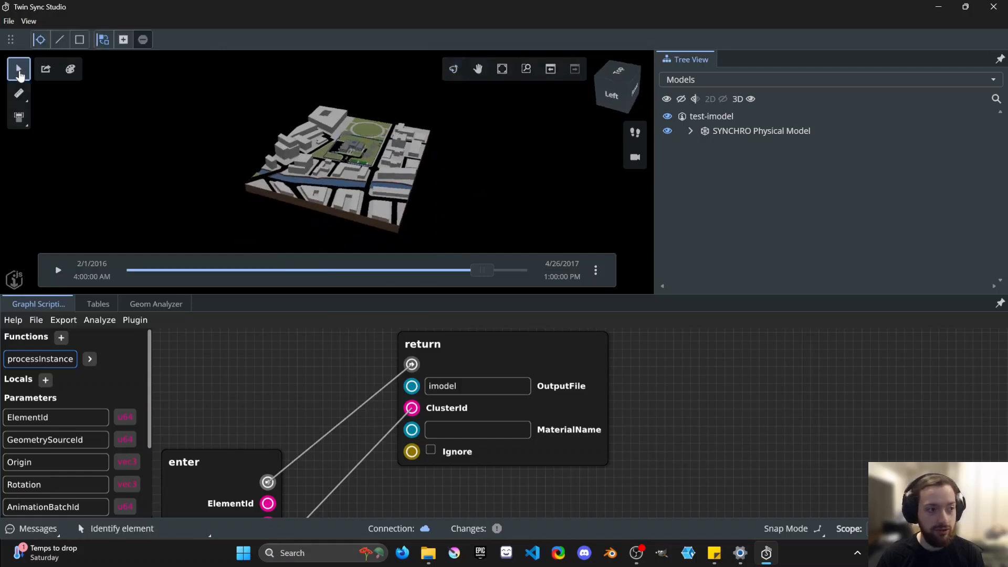
Expand SYNCHRO Physical Model and SYNCHRO Default Category in the model tree and review the files they contain
{"action": "middle_click_drag", "start_coordinate": [366, 131], "coordinate": [344, 150]}
{"action": "scroll", "coordinate": [336, 142], "scroll_direction": "up", "scroll_amount": 1}
{"action": "scroll", "coordinate": [338, 142], "scroll_direction": "up", "scroll_amount": 1}
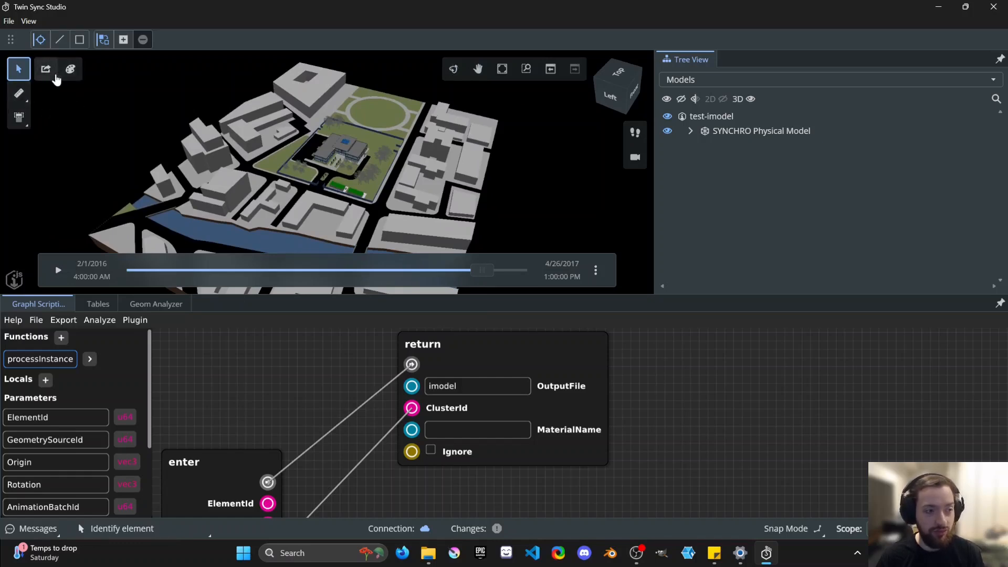
{"action": "middle_click_drag", "start_coordinate": [358, 149], "coordinate": [366, 128], "text": "shift"}
{"action": "scroll", "coordinate": [362, 139], "scroll_direction": "up", "scroll_amount": 3}
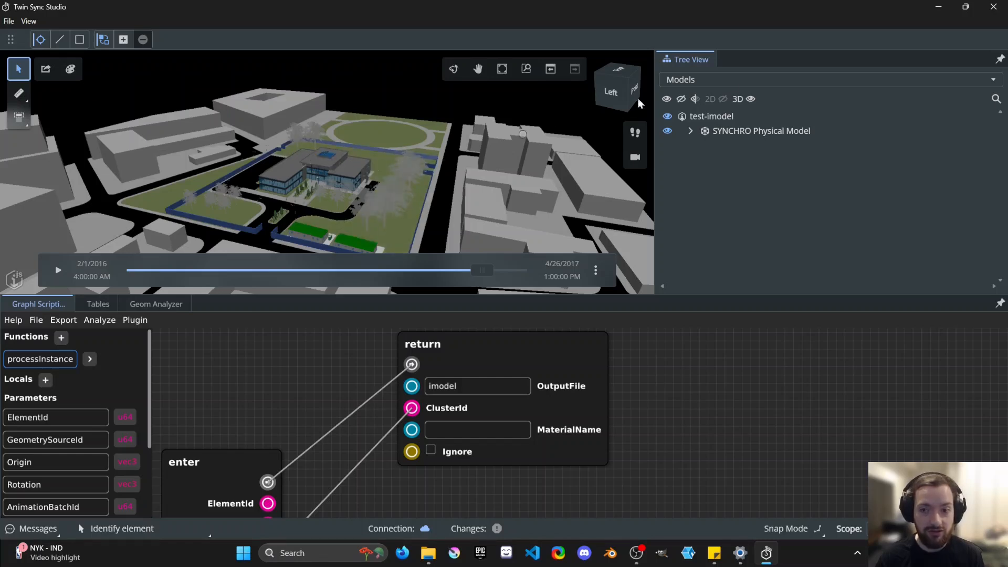
{"action": "middle_click_drag", "start_coordinate": [406, 146], "coordinate": [434, 139]}
{"action": "left_click", "coordinate": [687, 131]}
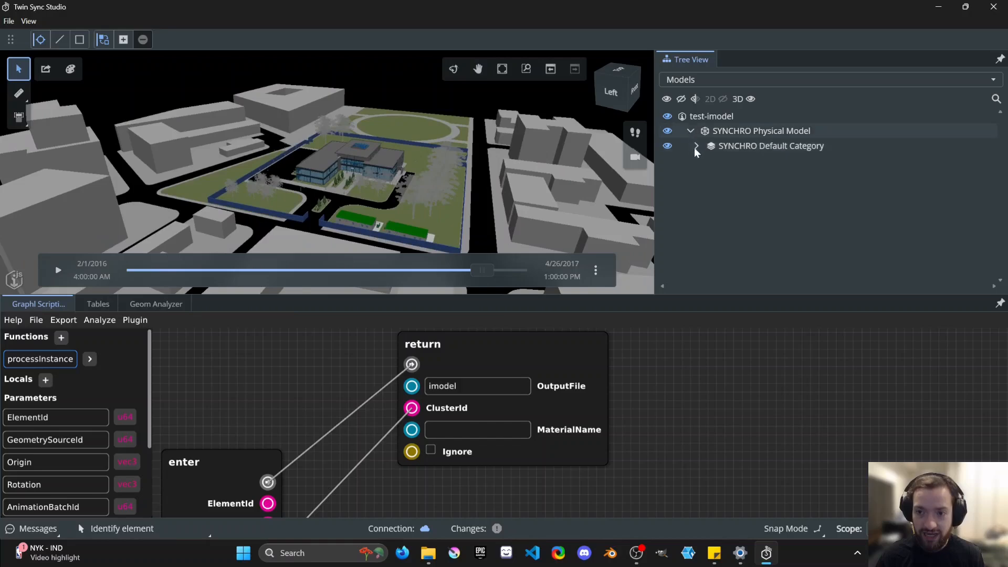
{"action": "left_click", "coordinate": [695, 146]}
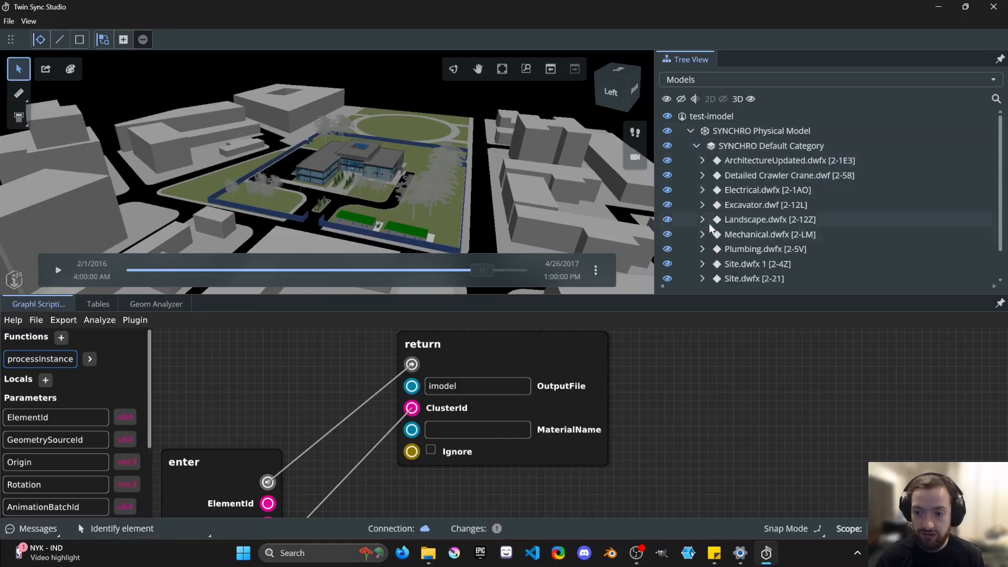
{"action": "scroll", "coordinate": [815, 227], "scroll_direction": "down", "scroll_amount": 2}
{"action": "scroll", "coordinate": [756, 162], "scroll_direction": "up", "scroll_amount": 2}
{"action": "scroll", "coordinate": [791, 223], "scroll_direction": "down", "scroll_amount": 2}
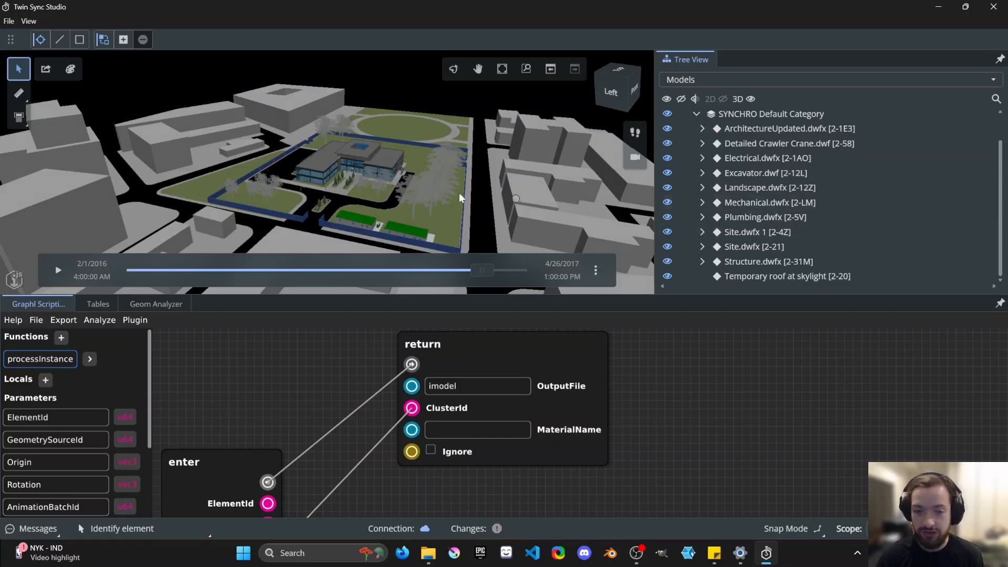
Hide Landscape.dwfx to inspect the site without landscaping, and make all hidden elements visible again
{"action": "scroll", "coordinate": [376, 172], "scroll_direction": "up", "scroll_amount": 5}
{"action": "middle_click_drag", "start_coordinate": [326, 188], "coordinate": [362, 190]}
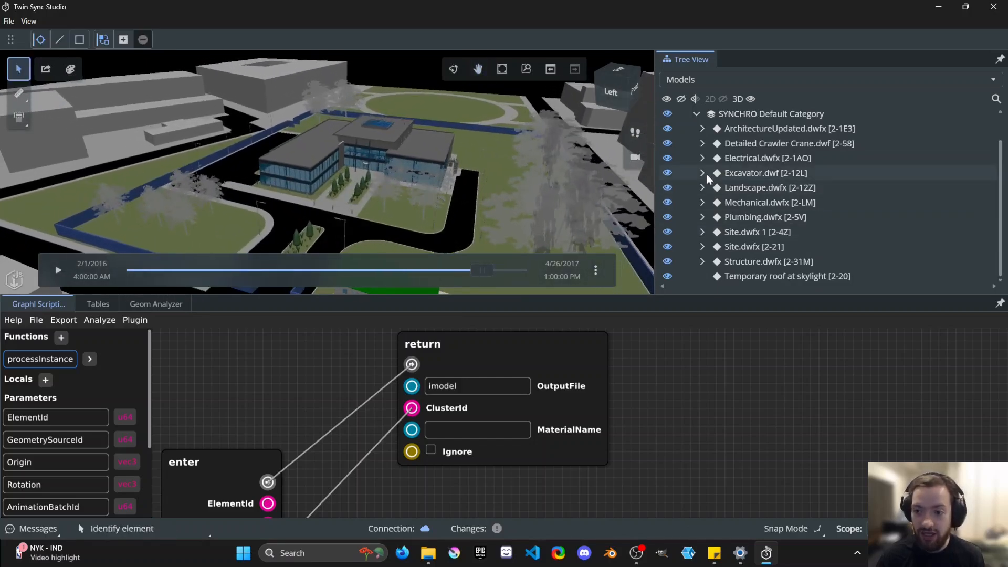
{"action": "left_click", "coordinate": [667, 189]}
{"action": "scroll", "coordinate": [399, 200], "scroll_direction": "down", "scroll_amount": 5}
{"action": "middle_click_drag", "start_coordinate": [399, 200], "coordinate": [381, 188]}
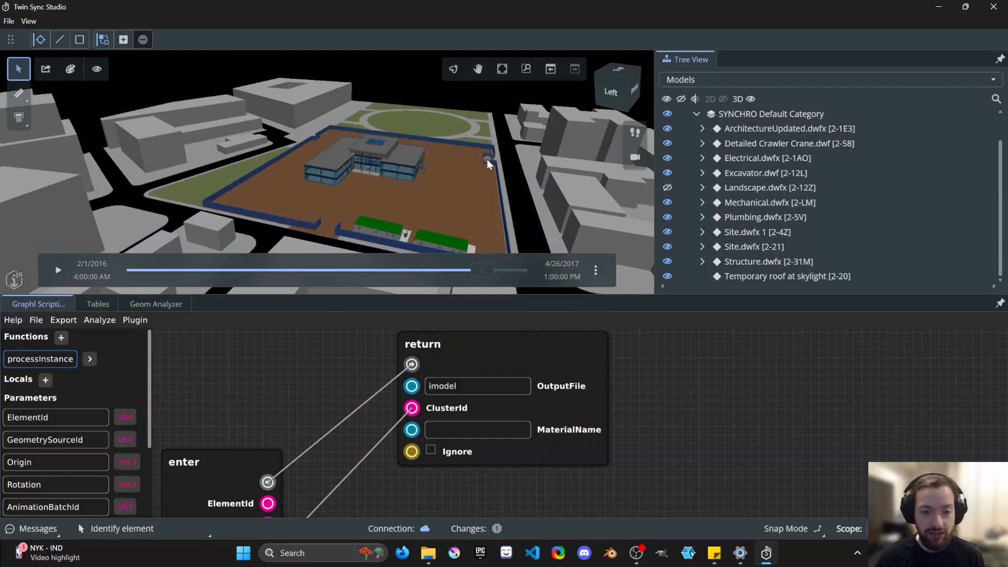
{"action": "left_click", "coordinate": [93, 71]}
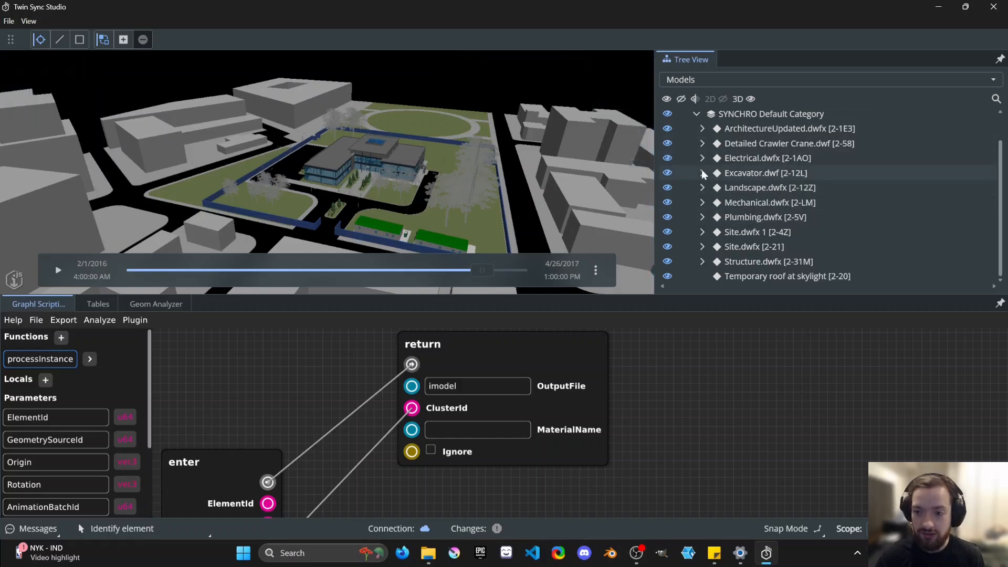
Expand Landscape.dwfx in the model tree and switch its Floors group off and back on
{"action": "left_click", "coordinate": [702, 187]}
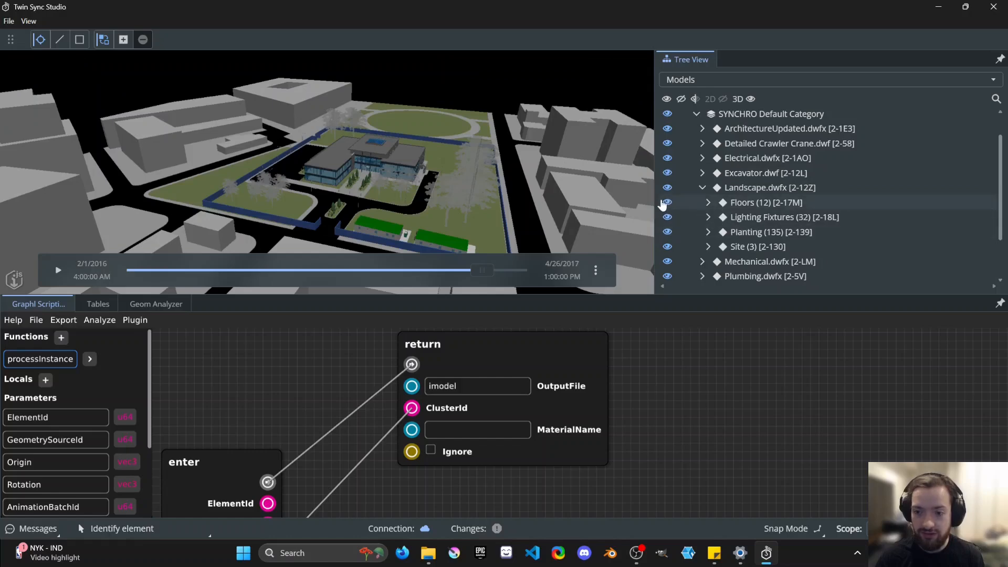
{"action": "left_click", "coordinate": [667, 203]}
{"action": "left_click", "coordinate": [667, 203]}
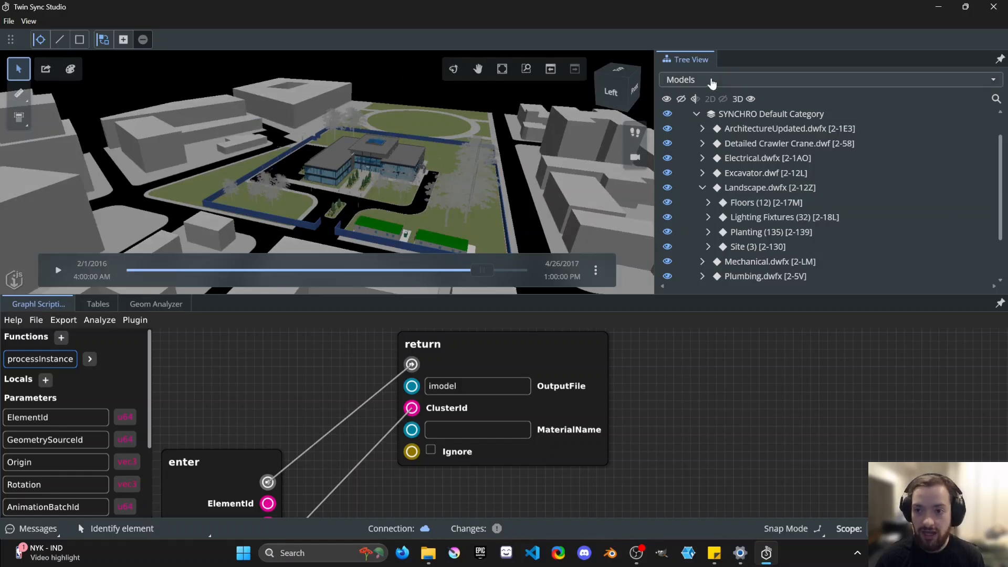
Switch the tree from Models to Categories and look over the site around the building
{"action": "left_click", "coordinate": [712, 83]}
{"action": "left_click", "coordinate": [712, 118]}
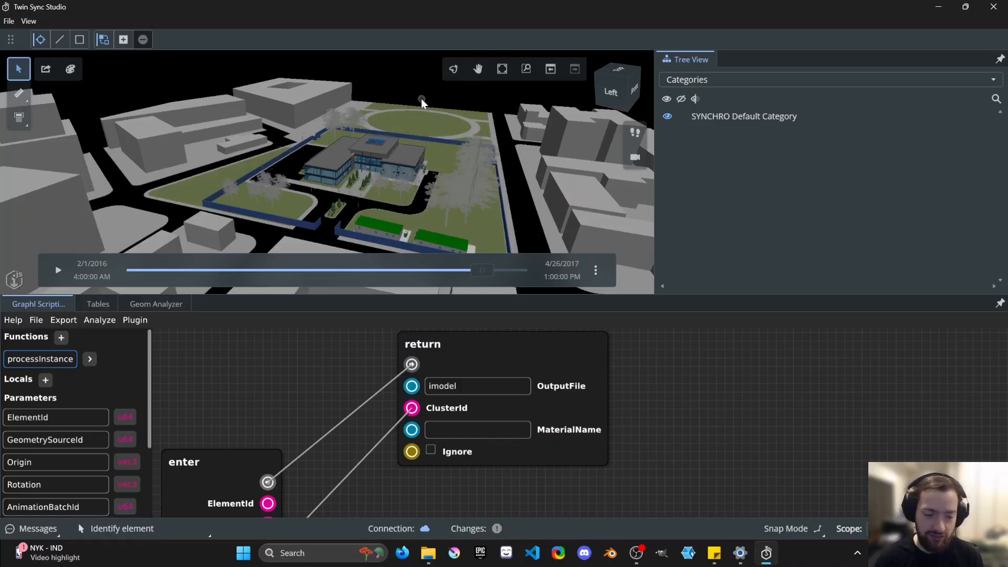
{"action": "scroll", "coordinate": [410, 147], "scroll_direction": "down", "scroll_amount": 3}
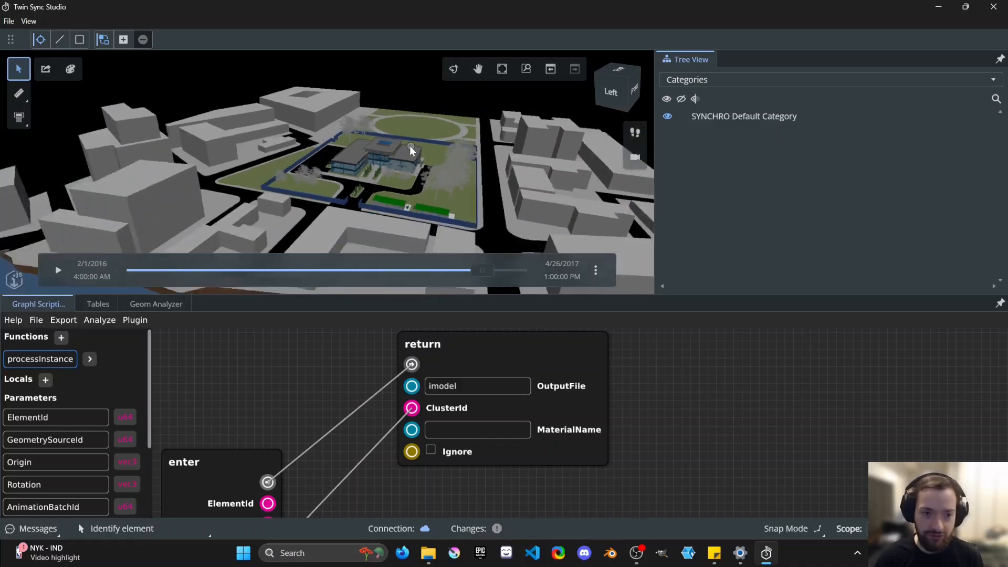
{"action": "middle_click_drag", "start_coordinate": [409, 144], "coordinate": [398, 135]}
{"action": "scroll", "coordinate": [405, 138], "scroll_direction": "up", "scroll_amount": 2}
{"action": "scroll", "coordinate": [405, 137], "scroll_direction": "up", "scroll_amount": 1}
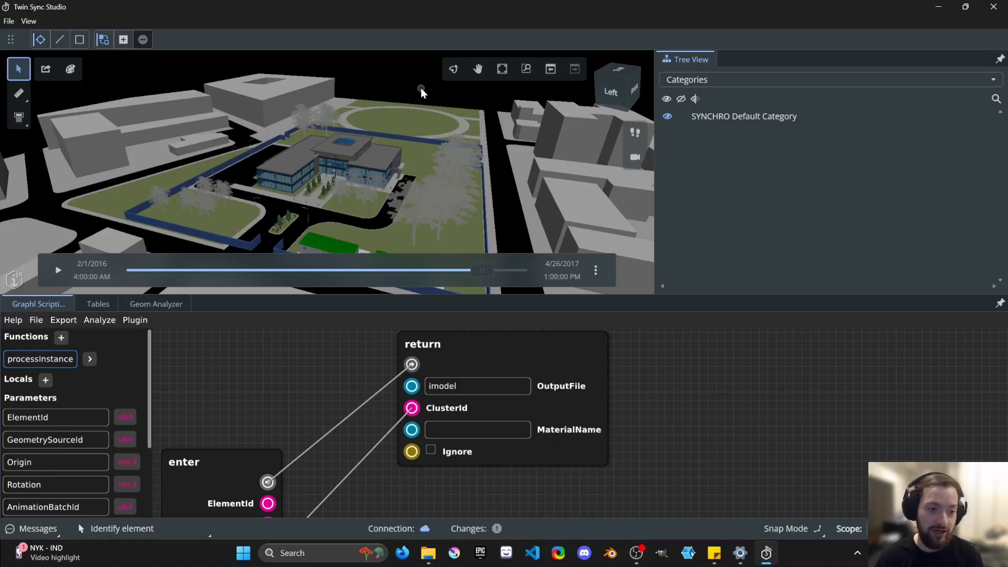
Move the enter node of the processInstance graph up so it sits level with the return node
{"action": "left_click_drag", "start_coordinate": [233, 457], "coordinate": [232, 344]}
{"action": "scroll", "coordinate": [356, 122], "scroll_direction": "down", "scroll_amount": 1}
{"action": "mouse_move", "coordinate": [358, 124]}
{"action": "middle_mouse_down"}
{"action": "mouse_move", "coordinate": [369, 139]}
{"action": "mouse_move", "coordinate": [352, 141]}
{"action": "middle_mouse_up"}
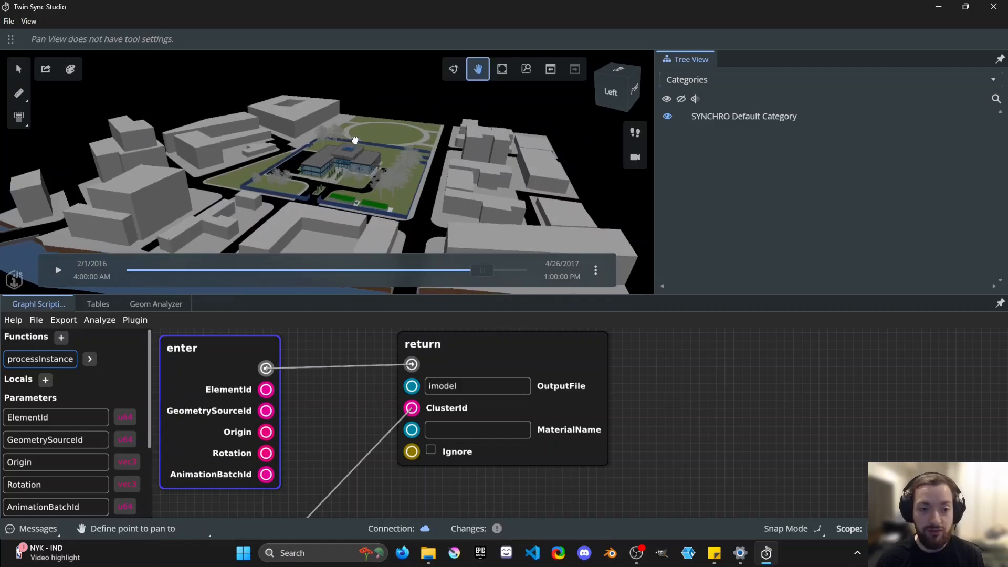
{"action": "key", "text": "Escape"}
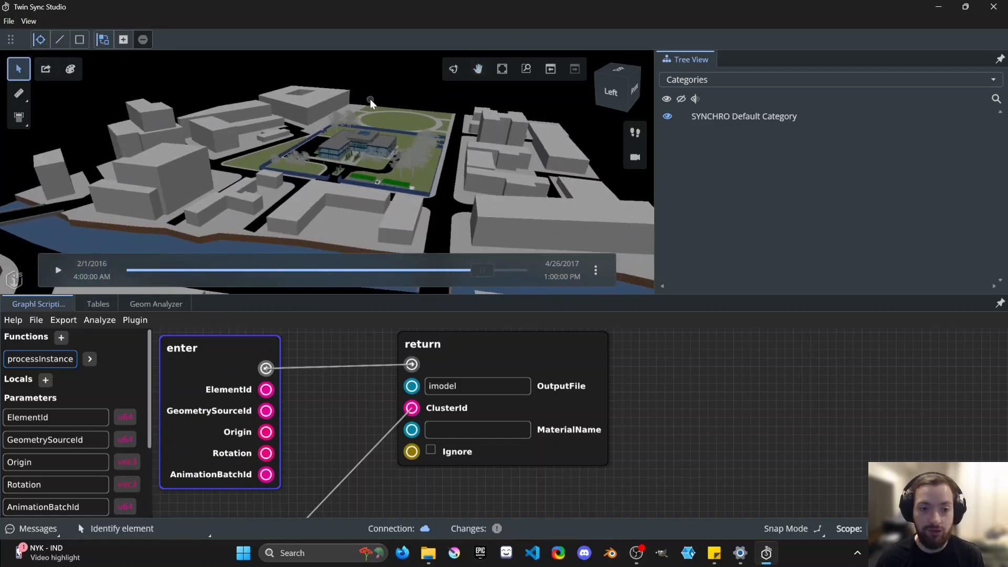
{"action": "scroll", "coordinate": [374, 103], "scroll_direction": "up", "scroll_amount": 2}
{"action": "middle_click_drag", "start_coordinate": [417, 82], "coordinate": [385, 105]}
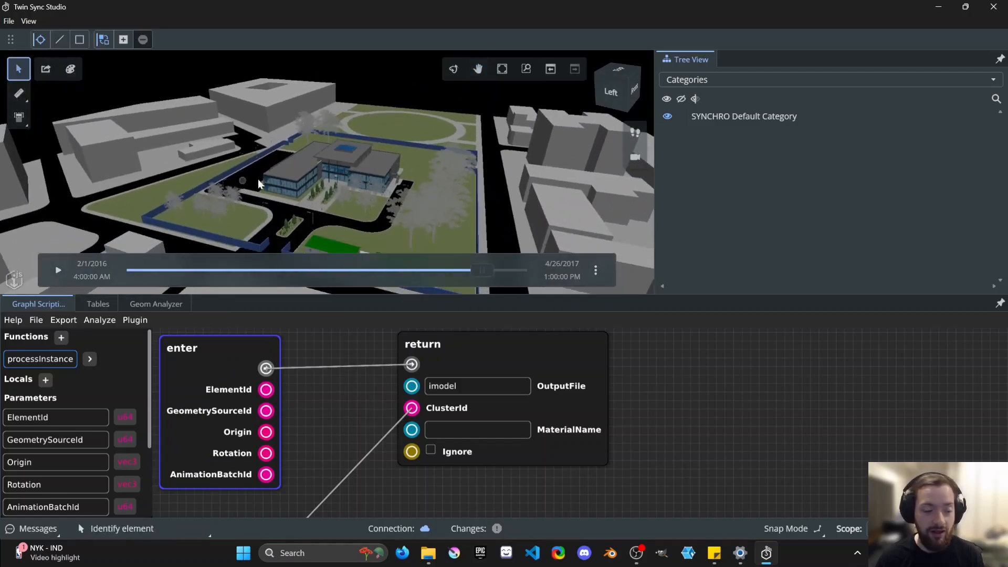
{"action": "scroll", "coordinate": [332, 393], "scroll_direction": "down", "scroll_amount": 4}
{"action": "left_click_drag", "start_coordinate": [337, 406], "coordinate": [363, 405]}
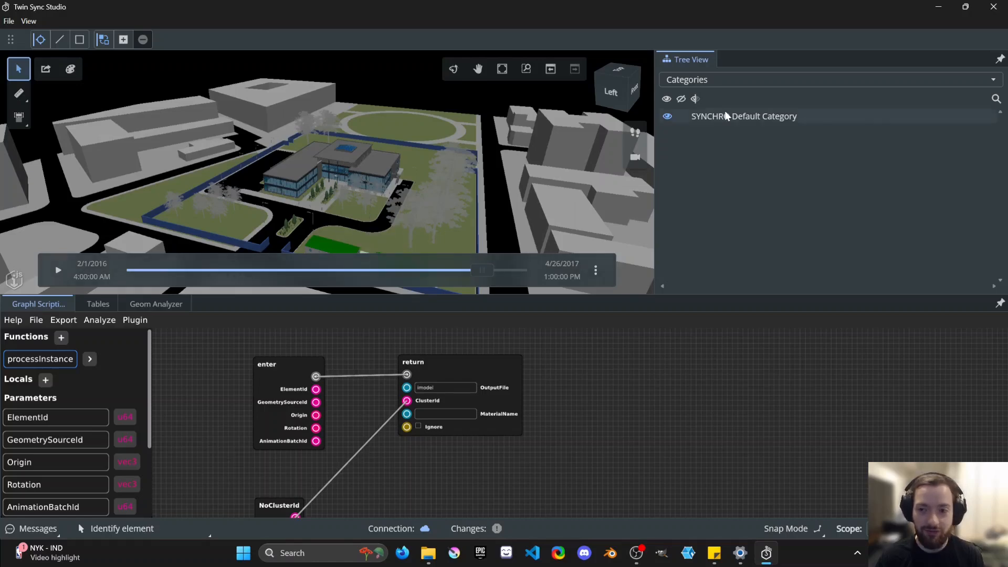
Switch the visibility of SYNCHRO Default Category off and back on in the Categories tree
{"action": "left_click", "coordinate": [725, 80]}
{"action": "left_click", "coordinate": [667, 117]}
{"action": "left_click", "coordinate": [667, 117]}
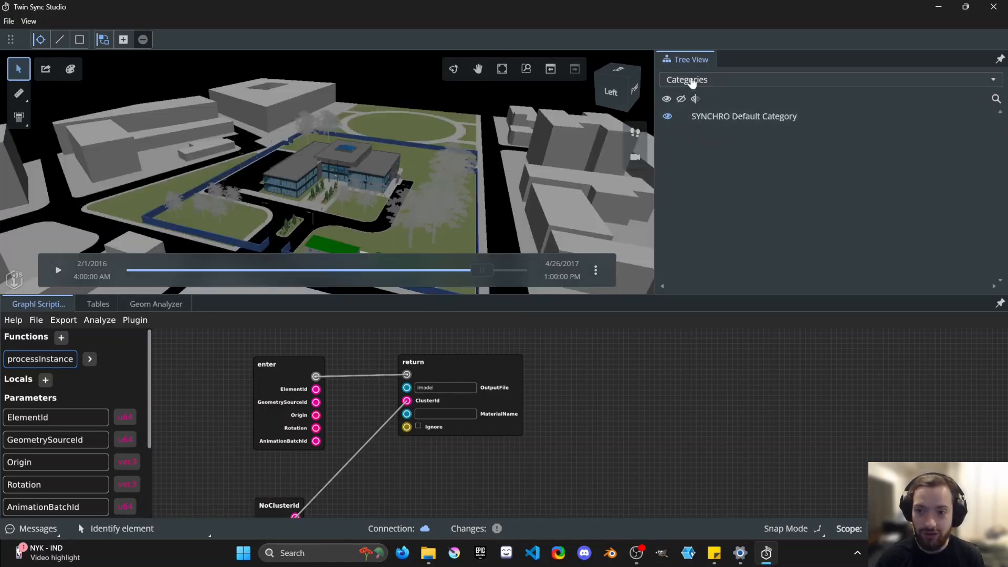
Return the tree to Models and expand SYNCHRO Physical Model and SYNCHRO Default Category
{"action": "left_click", "coordinate": [701, 80]}
{"action": "left_click", "coordinate": [693, 98]}
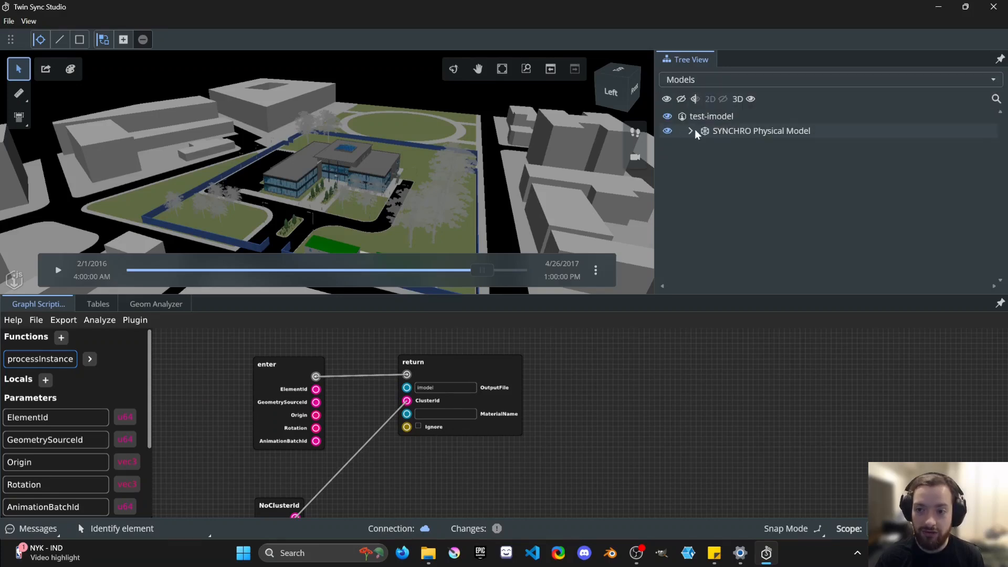
{"action": "left_click", "coordinate": [691, 130]}
{"action": "left_click", "coordinate": [696, 146]}
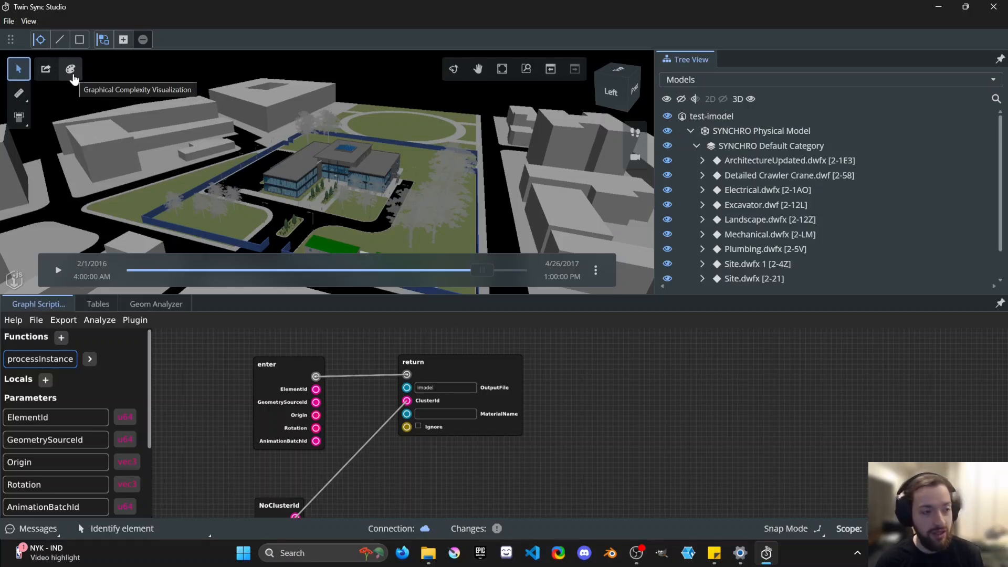
Examine the element details of a roof part on the building, including its triangles and geometry density
{"action": "scroll", "coordinate": [378, 174], "scroll_direction": "down", "scroll_amount": 5}
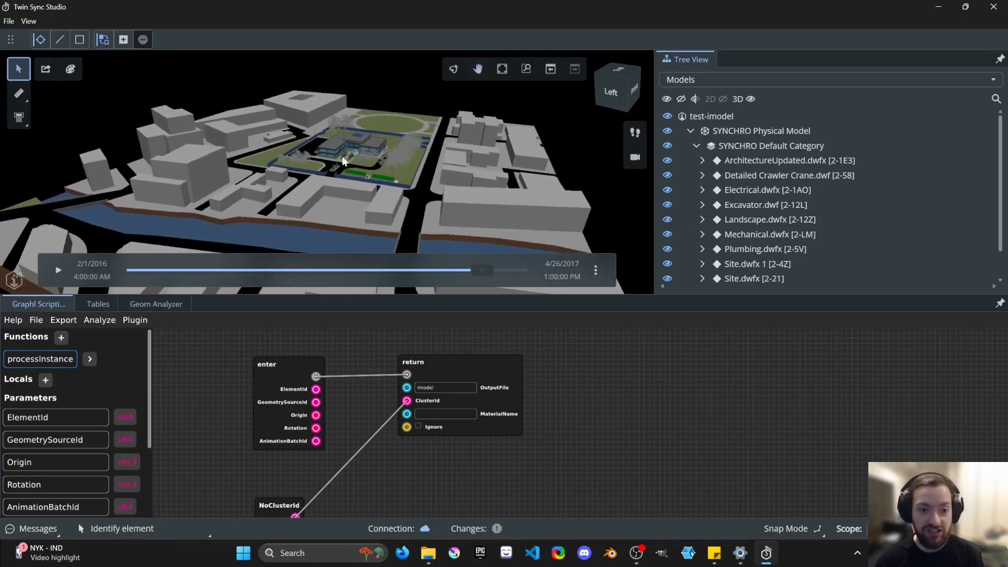
{"action": "middle_click_drag", "start_coordinate": [351, 146], "coordinate": [351, 152]}
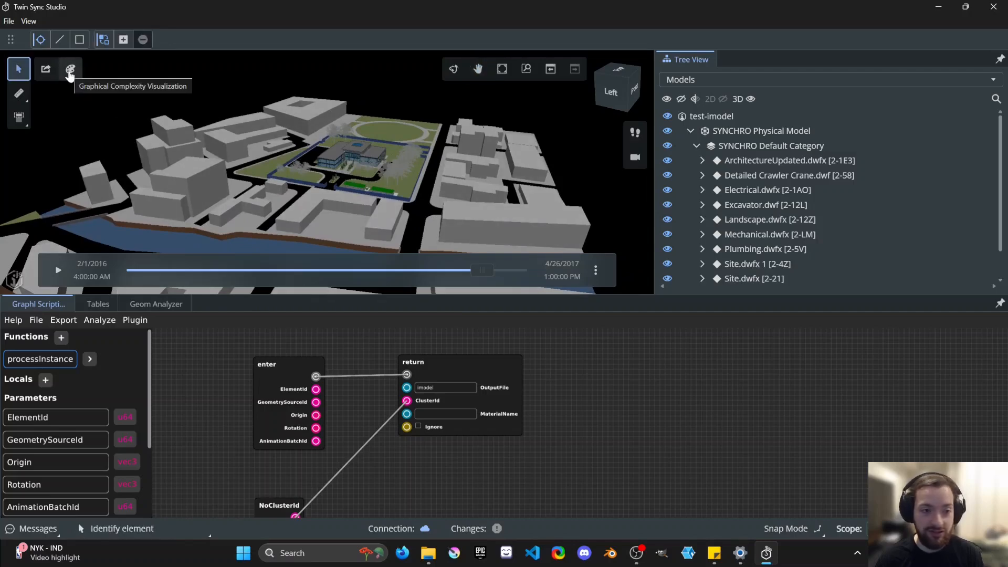
{"action": "scroll", "coordinate": [367, 153], "scroll_direction": "up", "scroll_amount": 5}
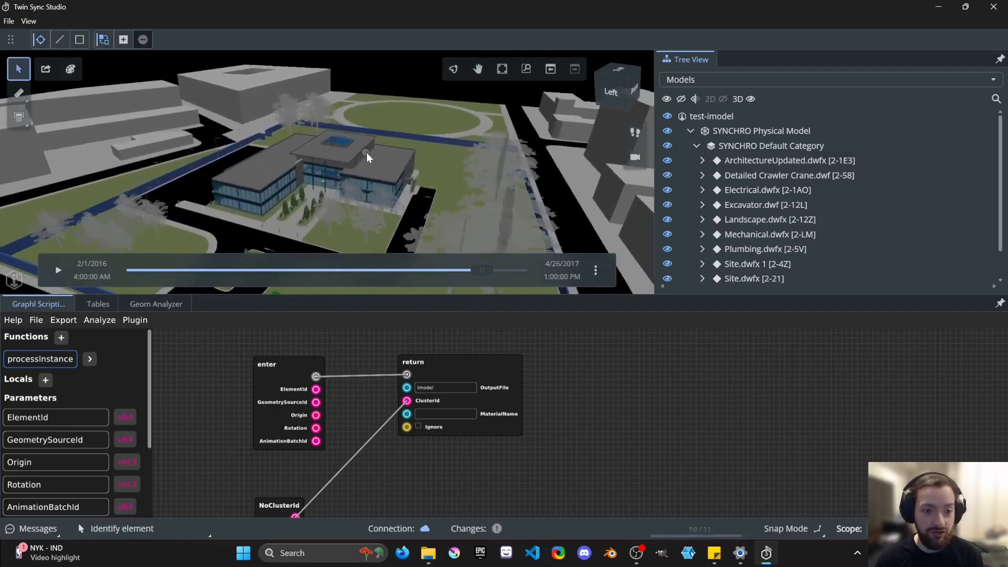
{"action": "mouse_move", "coordinate": [376, 161]}
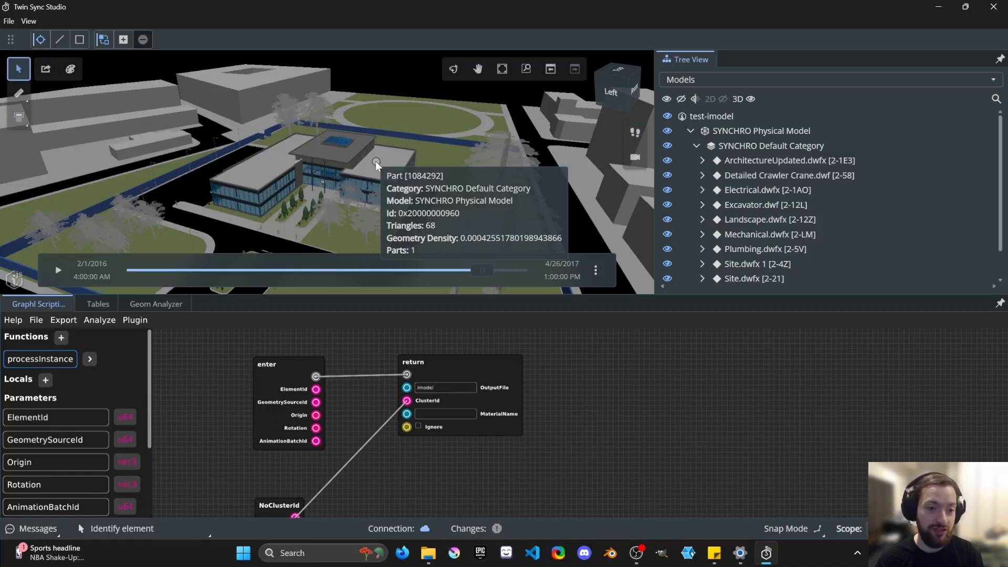
Turn on Graphical Complexity Visualization and view the colour-coded site as a whole
{"action": "left_click", "coordinate": [71, 75]}
{"action": "scroll", "coordinate": [402, 231], "scroll_direction": "down", "scroll_amount": 2}
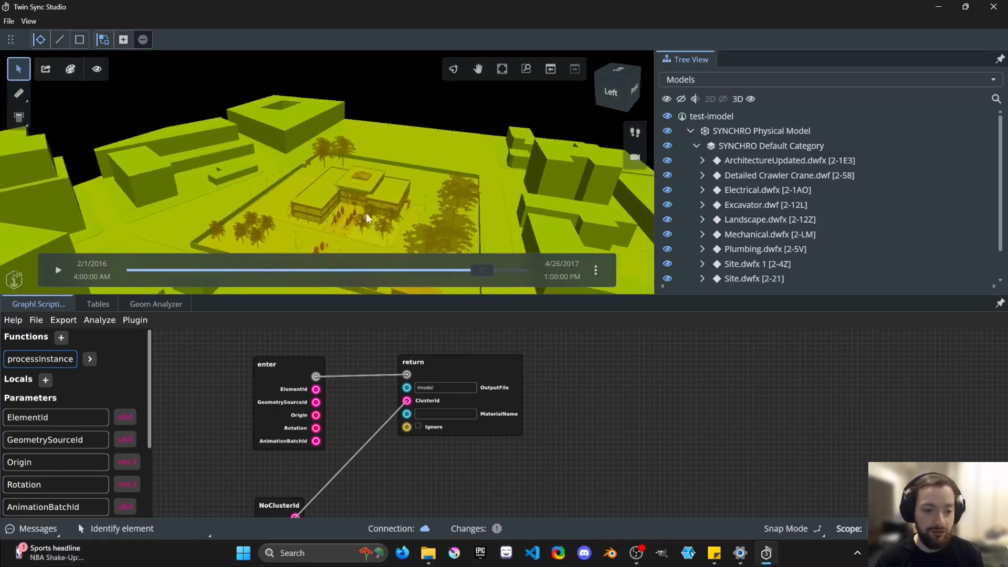
{"action": "middle_click_drag", "start_coordinate": [367, 214], "coordinate": [363, 176]}
{"action": "scroll", "coordinate": [361, 175], "scroll_direction": "down", "scroll_amount": 3}
Select the surrounding buildings, a large leafy tree and a small conical tree by the entrance in turn to inspect their properties
{"action": "left_click", "coordinate": [228, 185]}
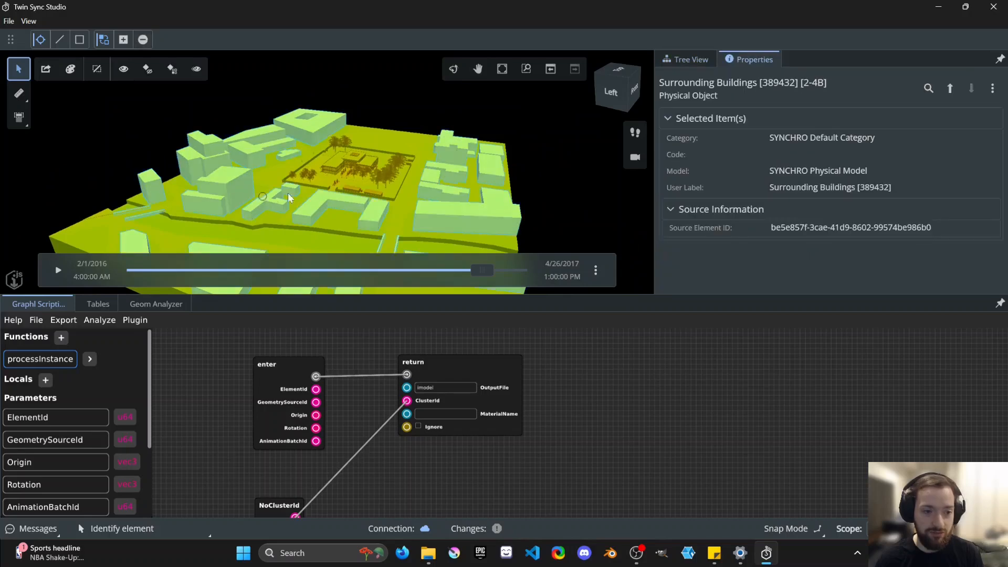
{"action": "scroll", "coordinate": [389, 183], "scroll_direction": "down", "scroll_amount": 2}
{"action": "scroll", "coordinate": [378, 168], "scroll_direction": "up", "scroll_amount": 5}
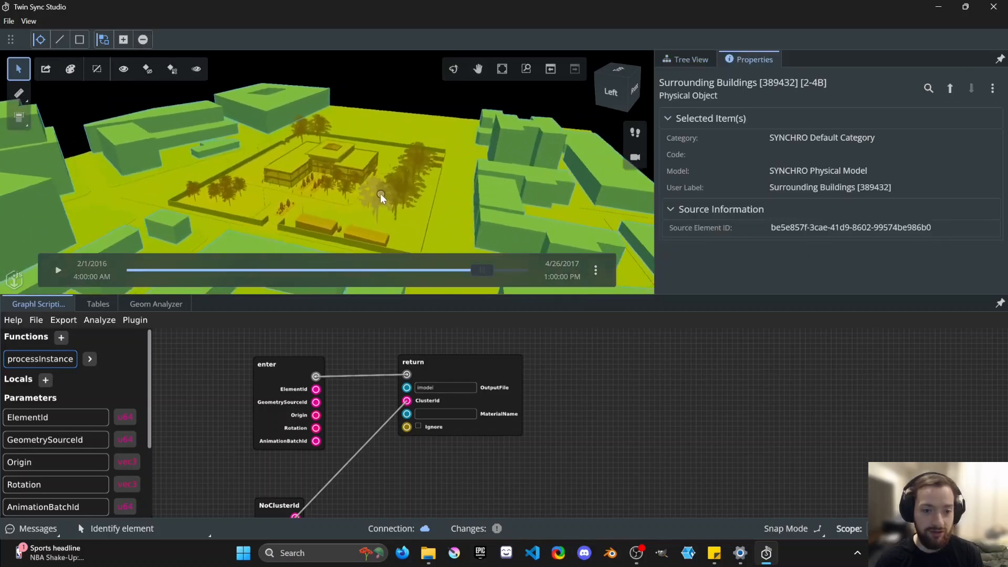
{"action": "left_click", "coordinate": [370, 204]}
{"action": "scroll", "coordinate": [291, 168], "scroll_direction": "up", "scroll_amount": 6}
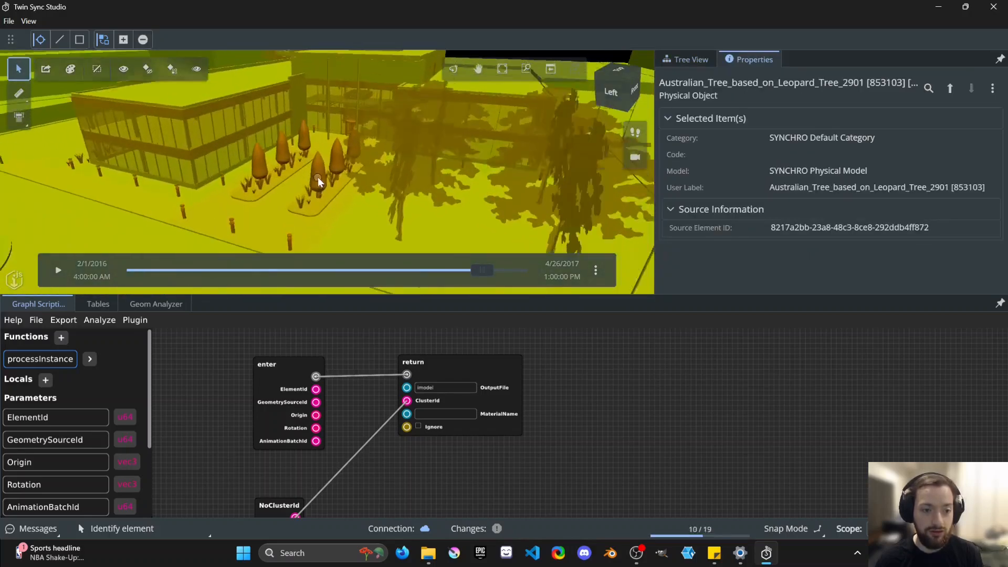
{"action": "left_click", "coordinate": [319, 178]}
{"action": "scroll", "coordinate": [321, 179], "scroll_direction": "up", "scroll_amount": 4}
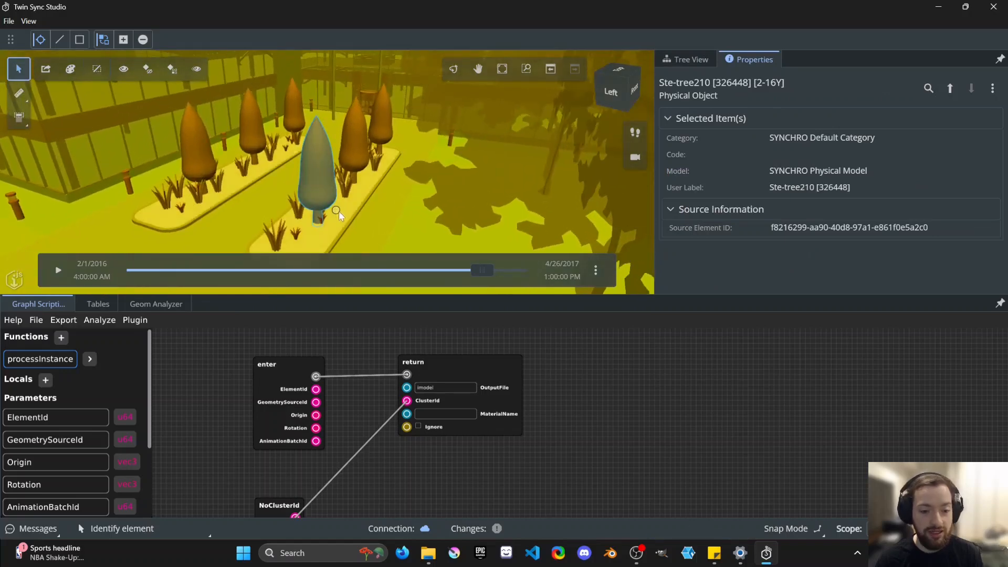
Open the Geom Analyzer table and select the element of row 1 in the model
{"action": "left_click", "coordinate": [147, 306]}
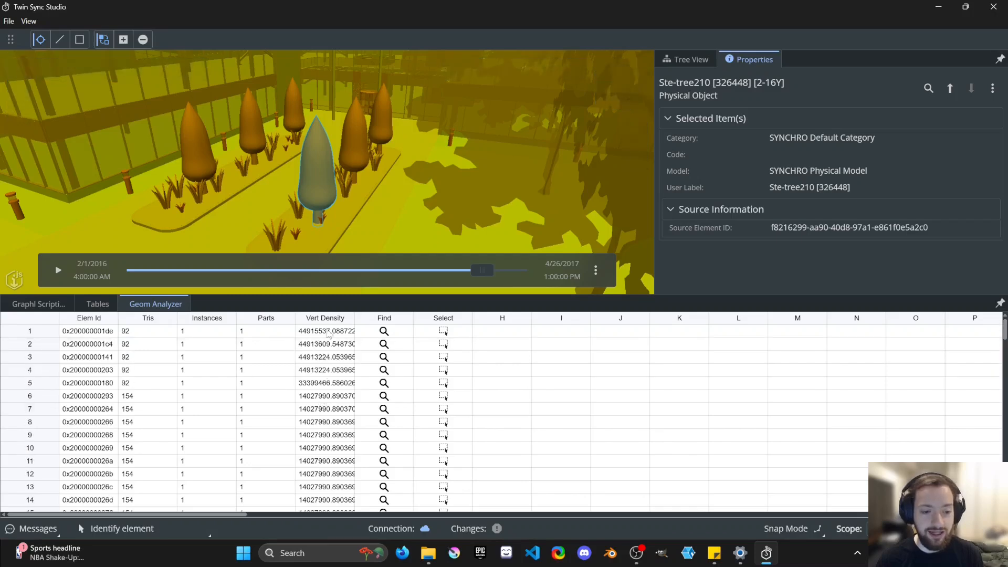
{"action": "scroll", "coordinate": [343, 183], "scroll_direction": "down", "scroll_amount": 1}
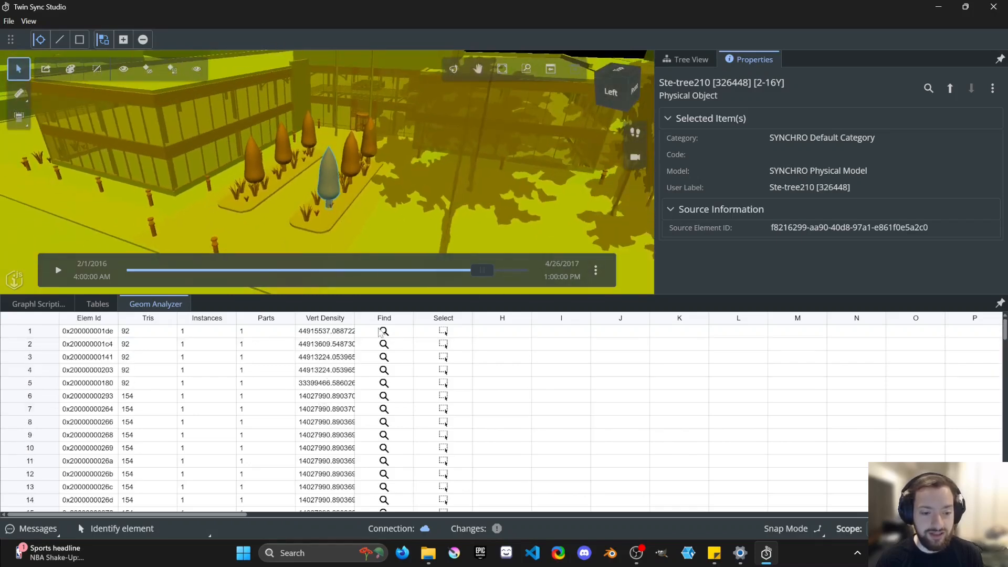
{"action": "left_click", "coordinate": [443, 331]}
{"action": "scroll", "coordinate": [390, 181], "scroll_direction": "down", "scroll_amount": 3}
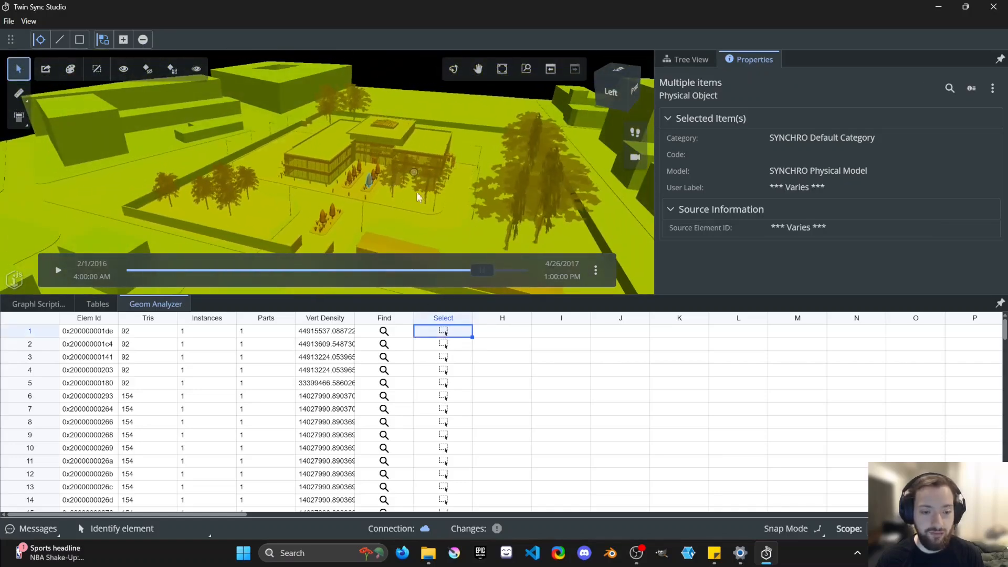
Find the row 1 element from the Geom Analyzer table in the model and bring its surrounding pipes into view
{"action": "left_click", "coordinate": [390, 331]}
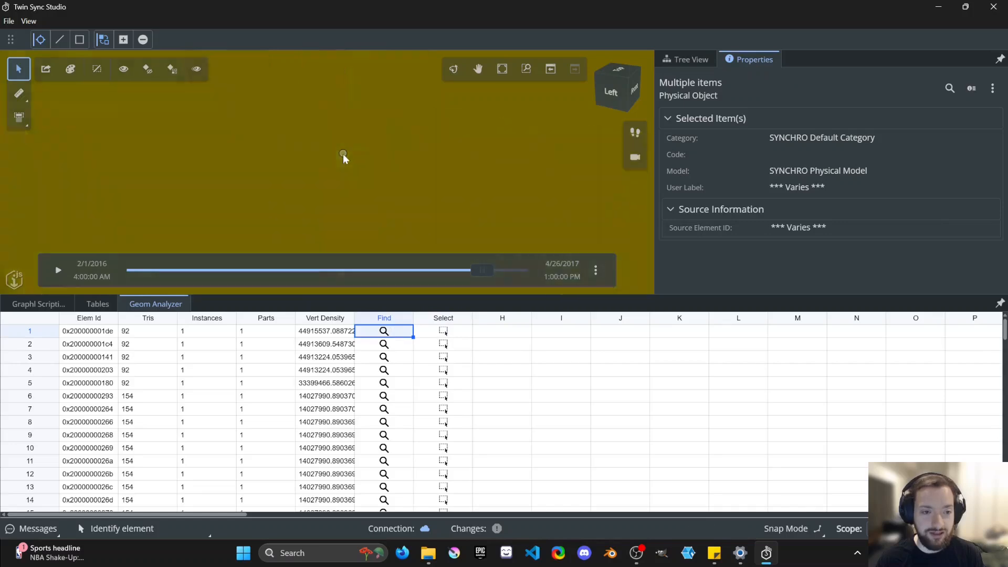
{"action": "middle_click_drag", "start_coordinate": [358, 162], "coordinate": [311, 181]}
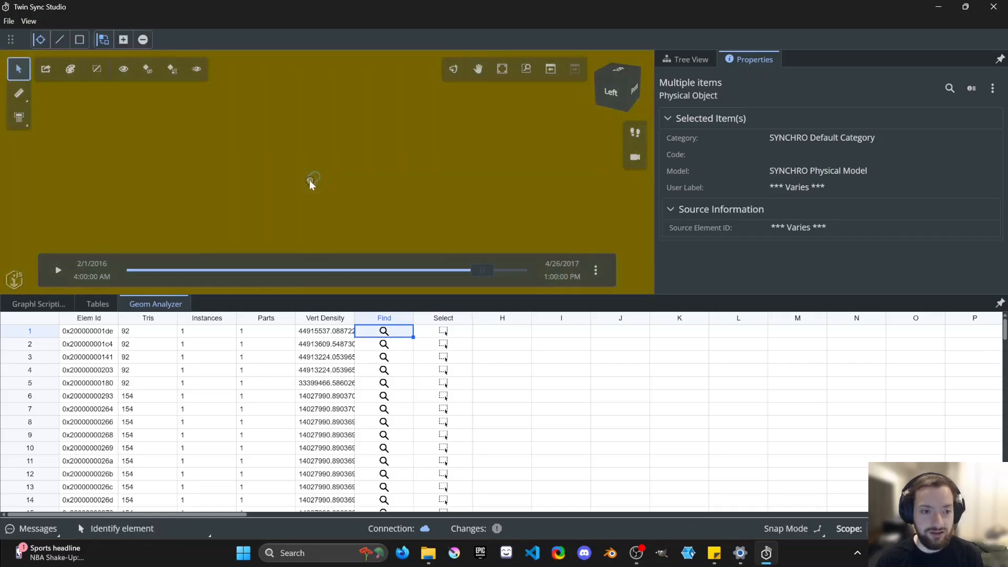
{"action": "scroll", "coordinate": [310, 180], "scroll_direction": "down", "scroll_amount": 8}
{"action": "scroll", "coordinate": [284, 180], "scroll_direction": "down", "scroll_amount": 5}
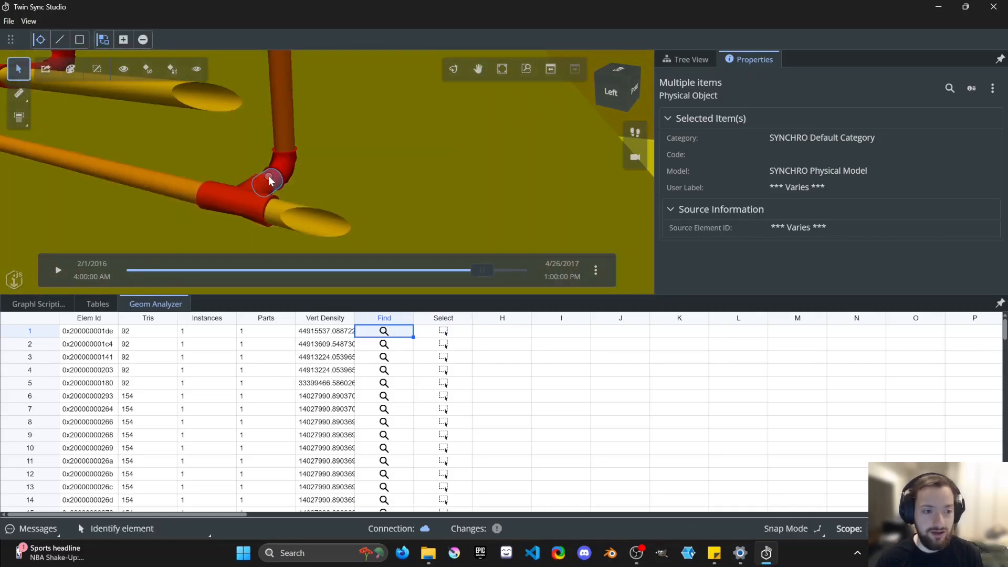
Examine the found pipe piece's triangle count, geometry density and parts, and inspect the fittings and walls around it
{"action": "mouse_move", "coordinate": [269, 180]}
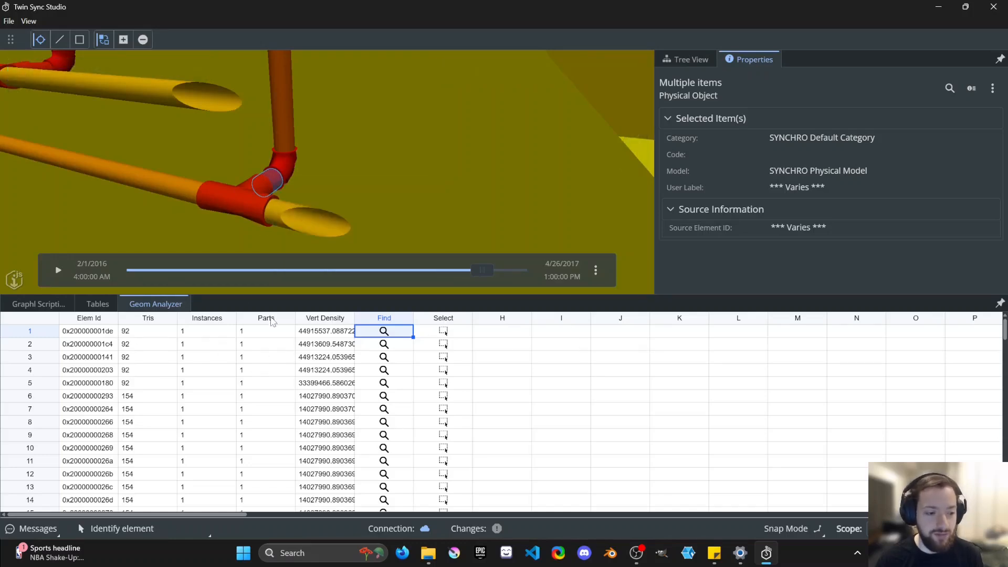
{"action": "middle_click_drag", "start_coordinate": [259, 204], "coordinate": [299, 235]}
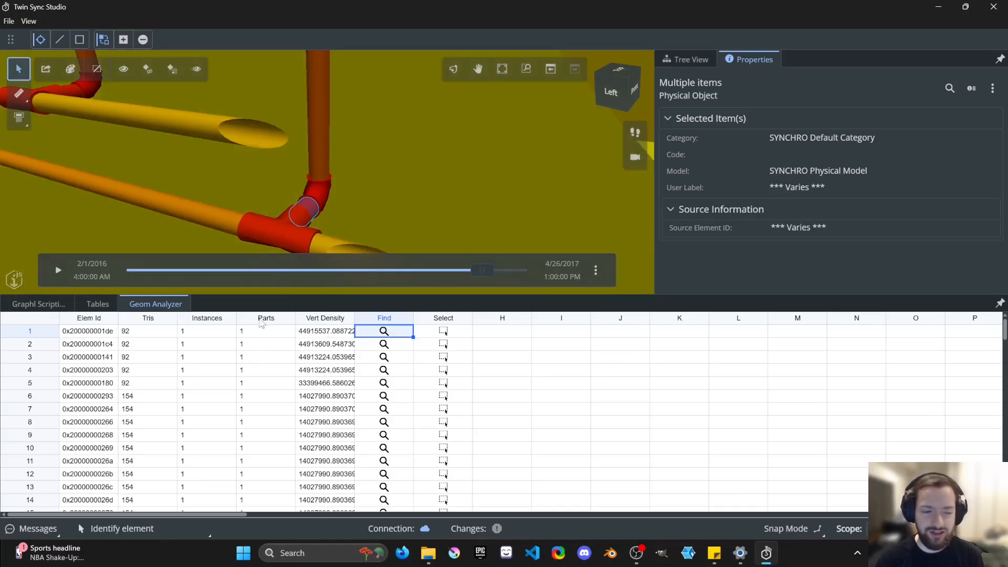
{"action": "mouse_move", "coordinate": [311, 210]}
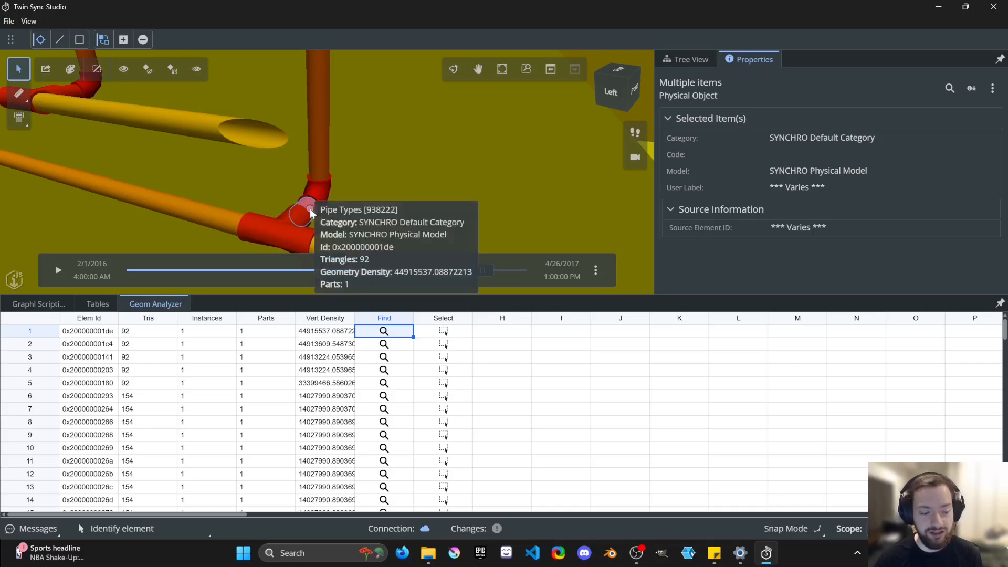
{"action": "mouse_move", "coordinate": [321, 200]}
{"action": "middle_mouse_down"}
{"action": "mouse_move", "coordinate": [336, 224]}
{"action": "mouse_move", "coordinate": [329, 181]}
{"action": "mouse_move", "coordinate": [337, 190]}
{"action": "middle_mouse_up"}
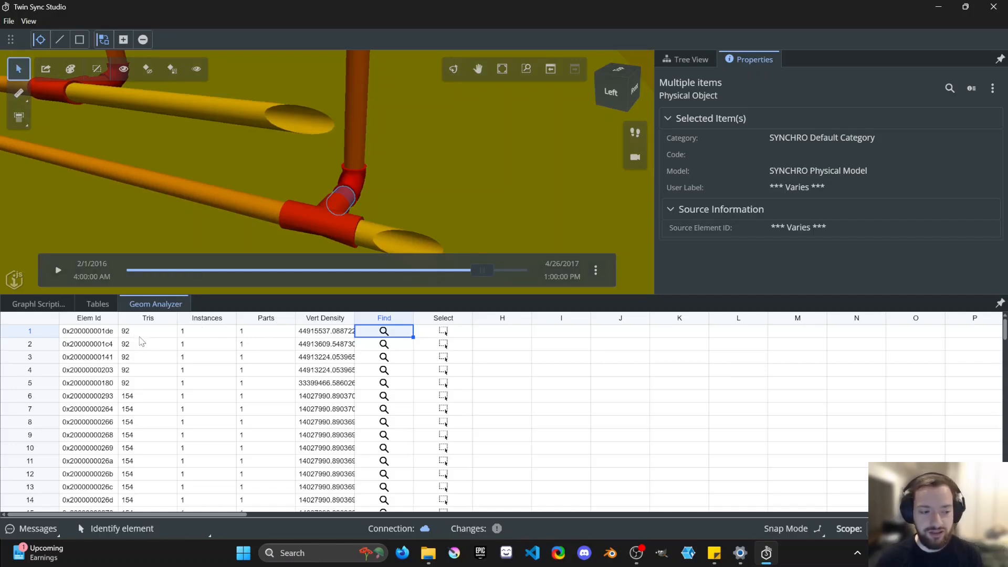
{"action": "middle_click_drag", "start_coordinate": [315, 175], "coordinate": [295, 166]}
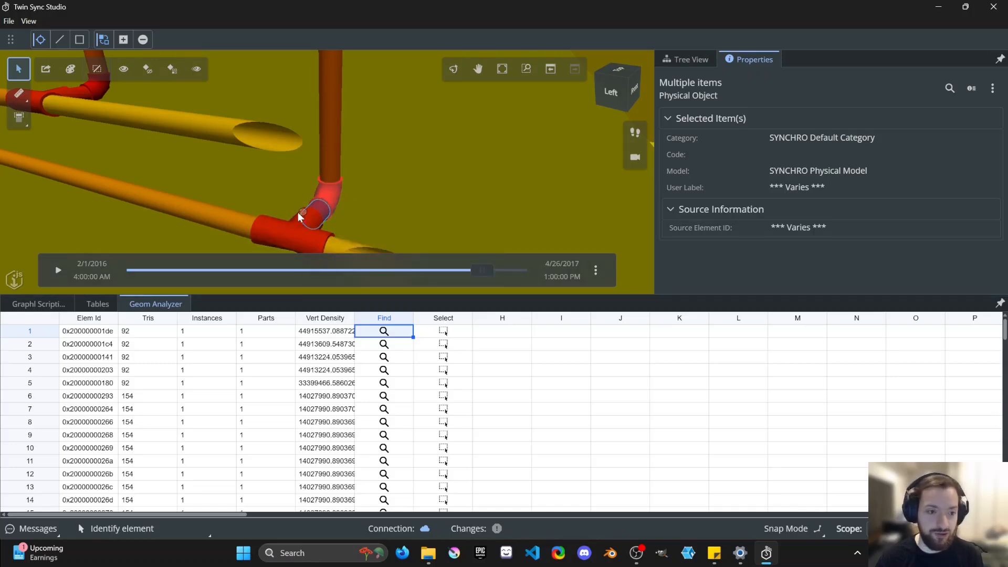
{"action": "scroll", "coordinate": [304, 206], "scroll_direction": "down", "scroll_amount": 3}
{"action": "scroll", "coordinate": [318, 188], "scroll_direction": "up", "scroll_amount": 3}
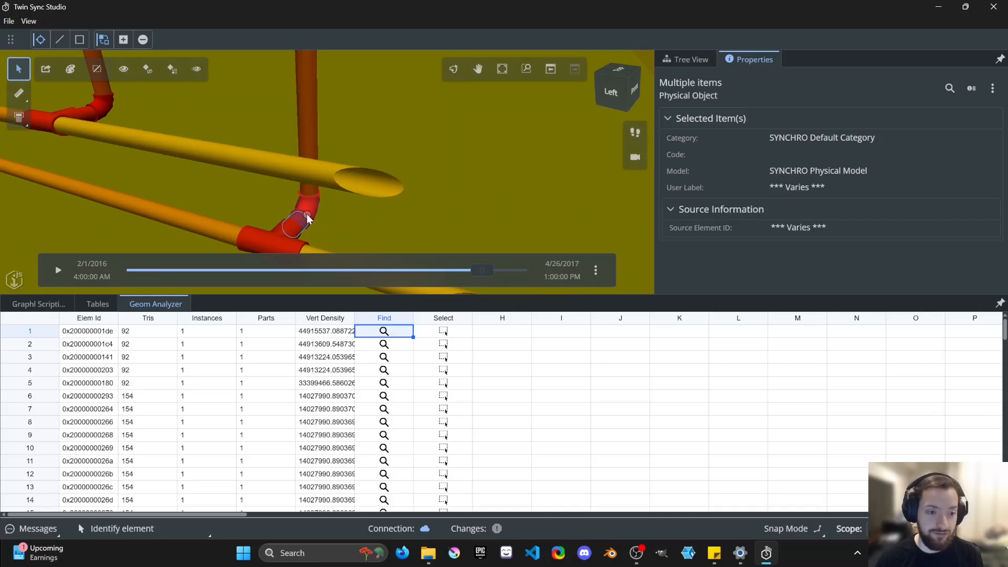
{"action": "scroll", "coordinate": [304, 199], "scroll_direction": "up", "scroll_amount": 5}
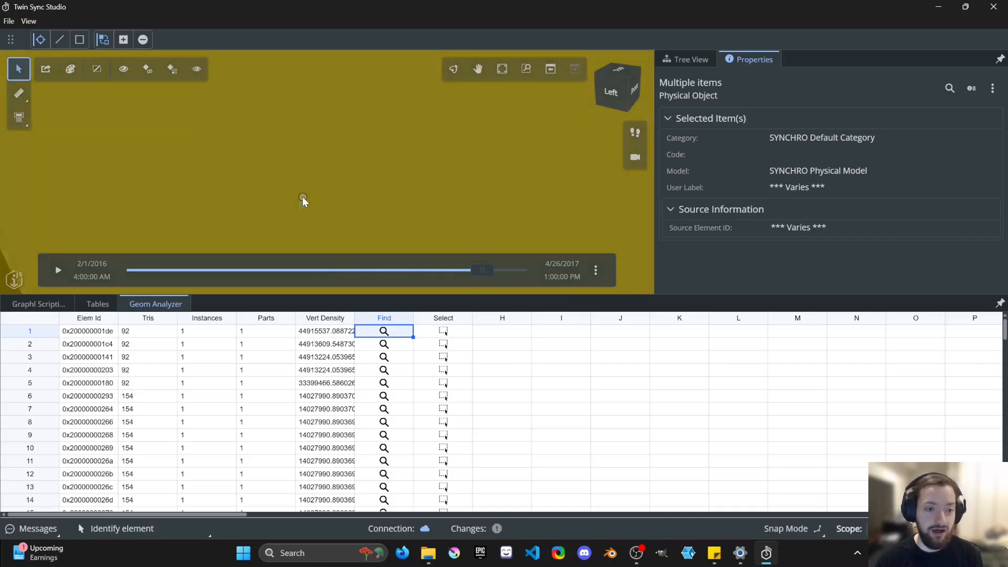
{"action": "scroll", "coordinate": [321, 185], "scroll_direction": "up", "scroll_amount": 5}
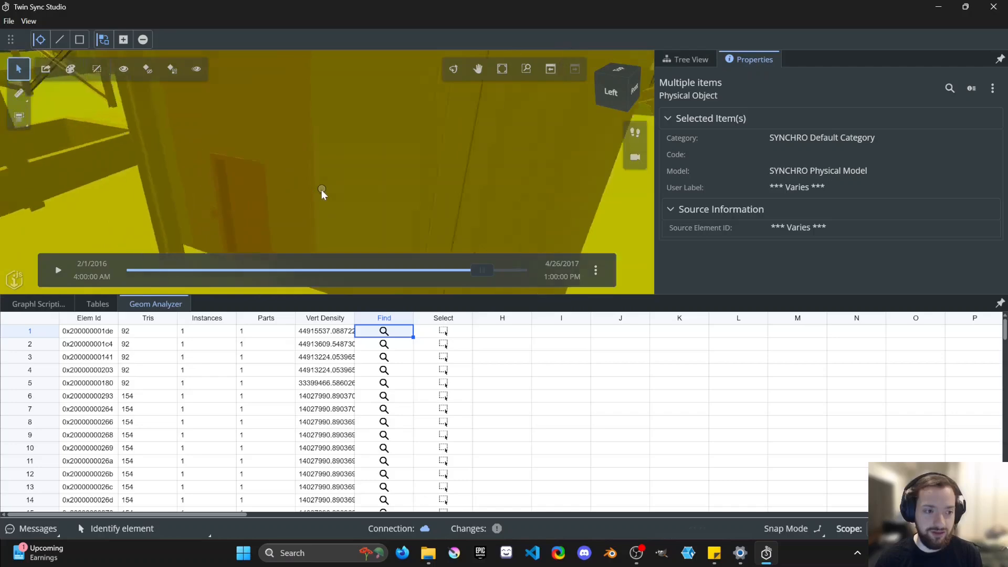
Clear the current multiple-element selection in the model
{"action": "scroll", "coordinate": [321, 190], "scroll_direction": "down", "scroll_amount": 5}
{"action": "middle_click_drag", "start_coordinate": [321, 189], "coordinate": [351, 140]}
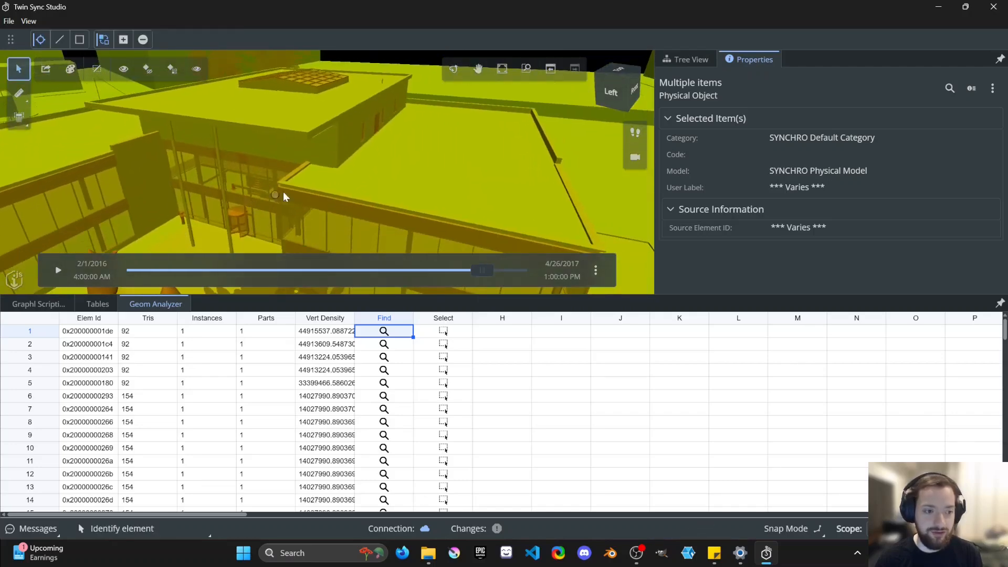
{"action": "middle_click_drag", "start_coordinate": [248, 203], "coordinate": [364, 175], "text": "shift"}
{"action": "scroll", "coordinate": [356, 203], "scroll_direction": "down", "scroll_amount": 2}
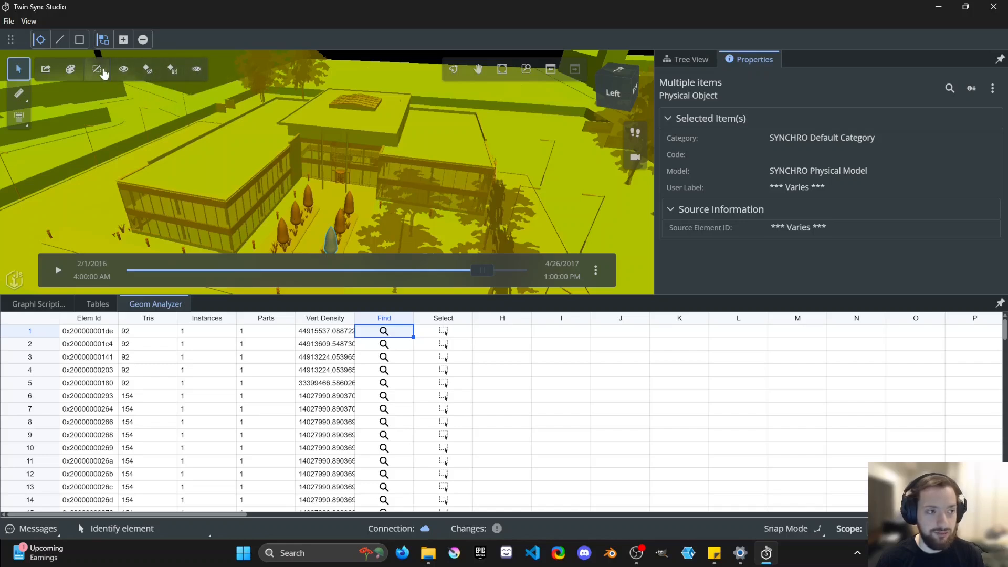
{"action": "left_click", "coordinate": [103, 74]}
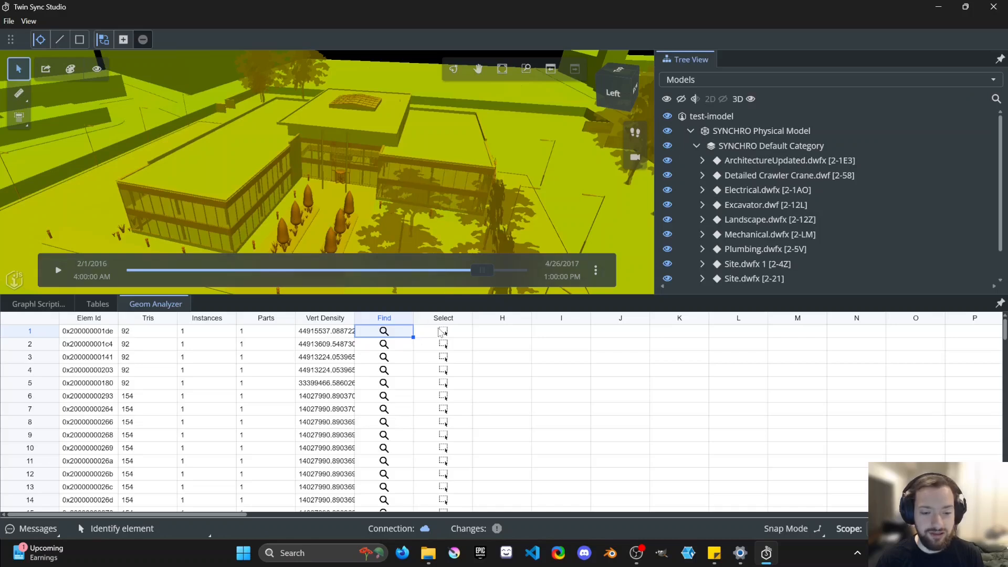
Select the row 1 element from the Geom Analyzer table in the model and inspect its user label
{"action": "left_click", "coordinate": [443, 331]}
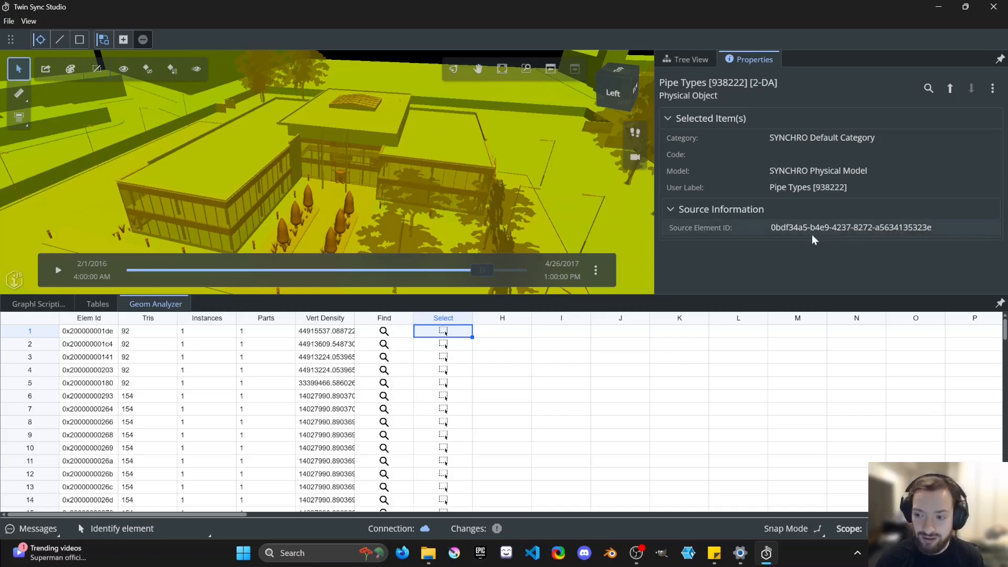
{"action": "left_click_drag", "start_coordinate": [770, 193], "coordinate": [842, 194]}
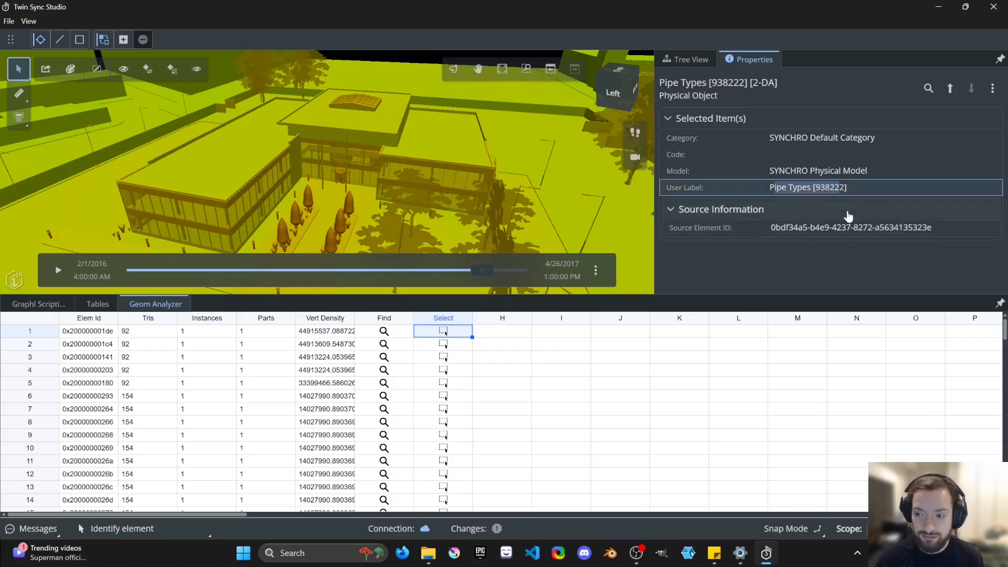
{"action": "left_click", "coordinate": [807, 252]}
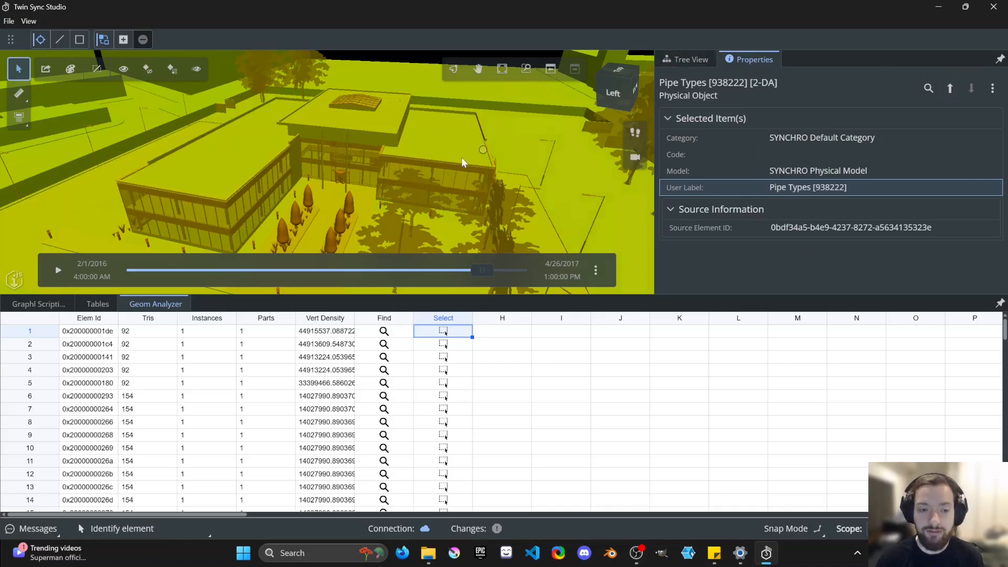
{"action": "scroll", "coordinate": [419, 153], "scroll_direction": "up", "scroll_amount": 10}
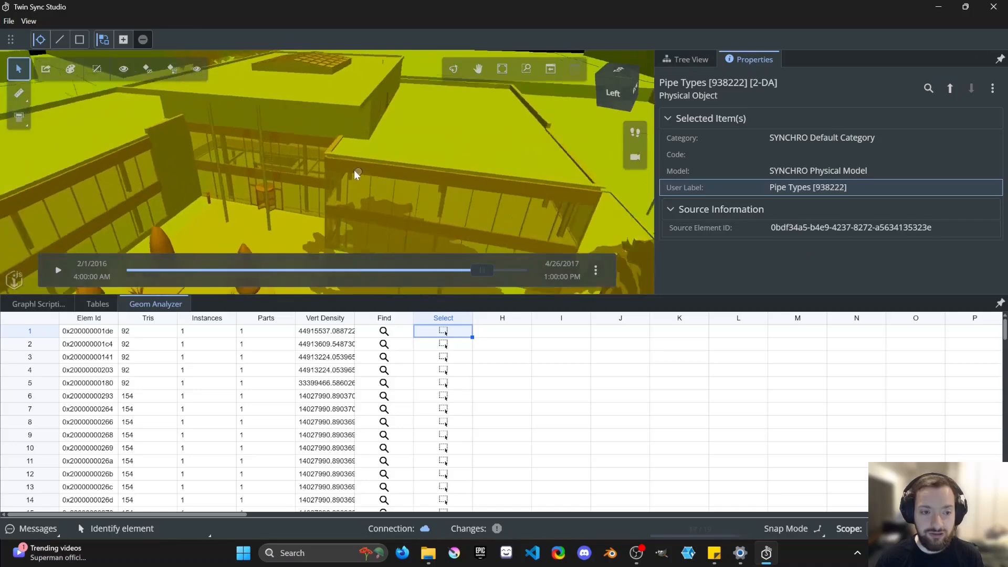
{"action": "scroll", "coordinate": [357, 181], "scroll_direction": "down", "scroll_amount": 10}
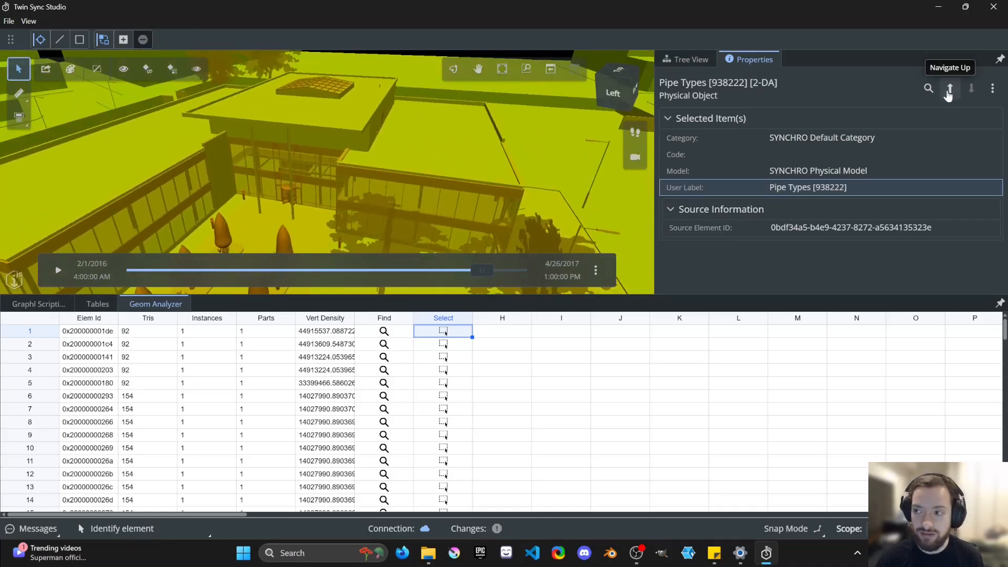
Move the selection up from the pipe through its parent elements to the top-level Plumbing.dwfx, inspecting the highlighted pipes along the way
{"action": "left_click", "coordinate": [949, 88]}
{"action": "left_click_drag", "start_coordinate": [378, 161], "coordinate": [521, 150]}
{"action": "scroll", "coordinate": [521, 149], "scroll_direction": "up", "scroll_amount": 10}
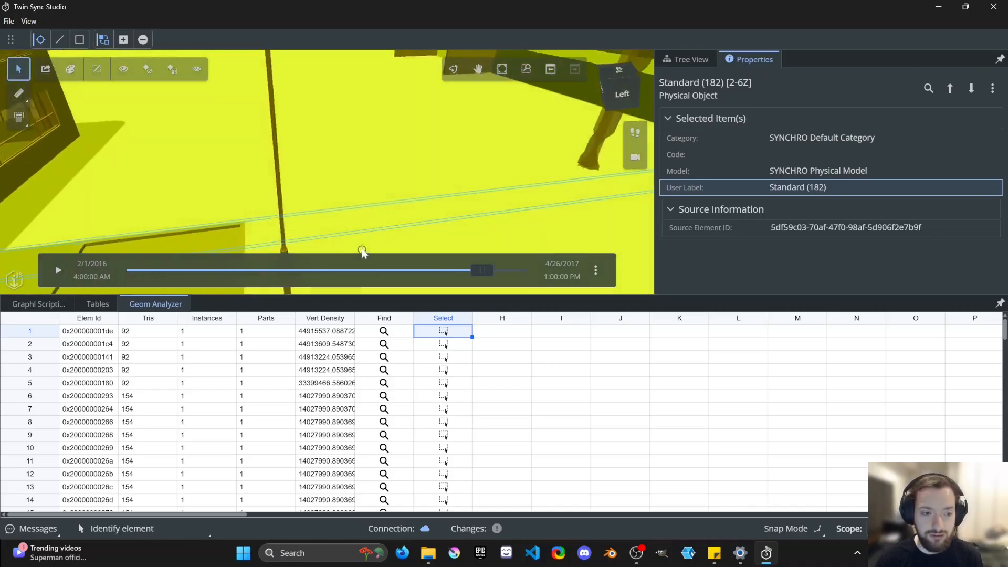
{"action": "scroll", "coordinate": [382, 231], "scroll_direction": "down", "scroll_amount": 10}
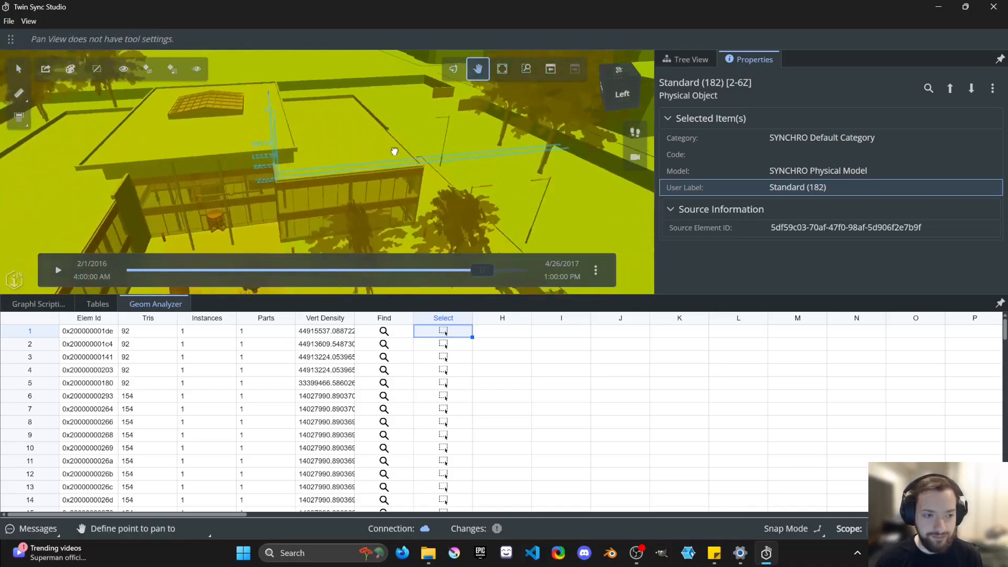
{"action": "left_click_drag", "start_coordinate": [412, 146], "coordinate": [294, 148]}
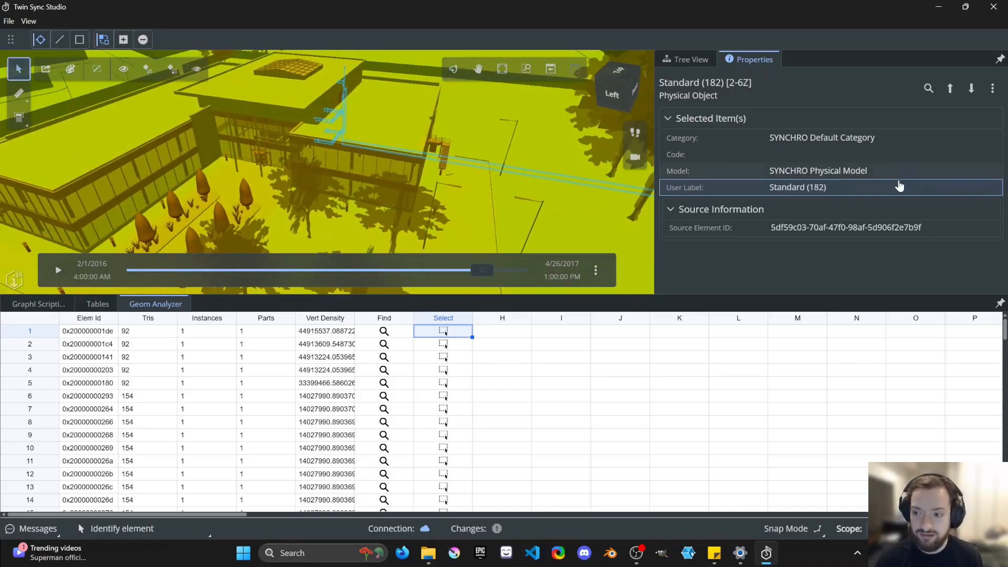
{"action": "left_click", "coordinate": [950, 89]}
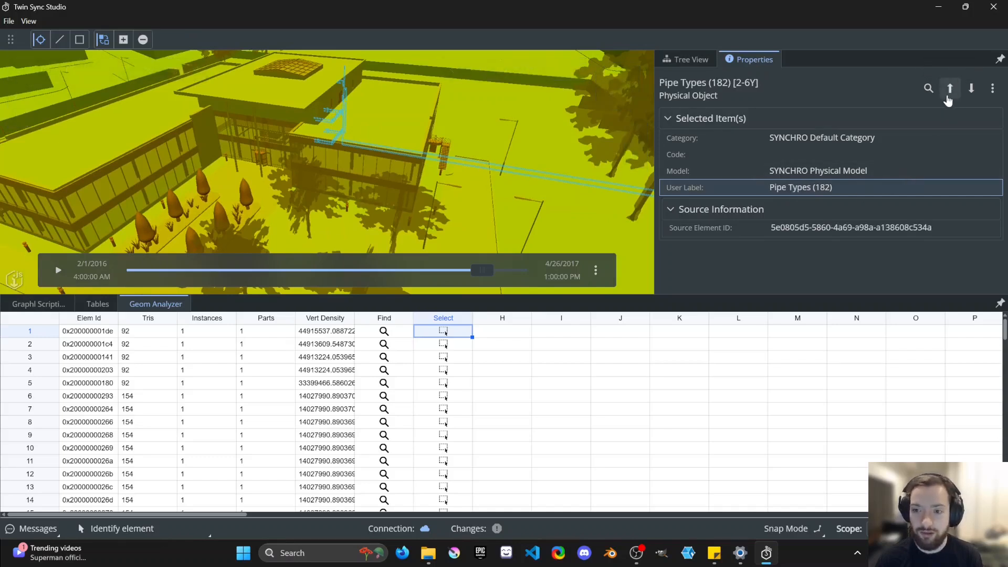
{"action": "left_click", "coordinate": [948, 98]}
{"action": "left_click", "coordinate": [949, 93]}
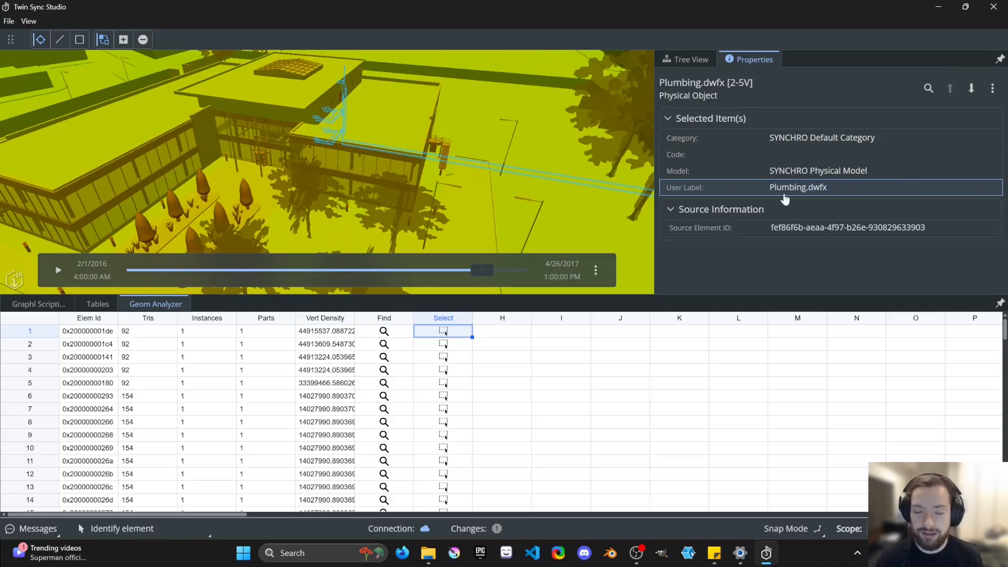
Hide the selected Plumbing.dwfx elements in the model view
{"action": "middle_click_drag", "start_coordinate": [347, 143], "coordinate": [381, 142]}
{"action": "middle_click_drag", "start_coordinate": [380, 142], "coordinate": [346, 165], "text": "shift"}
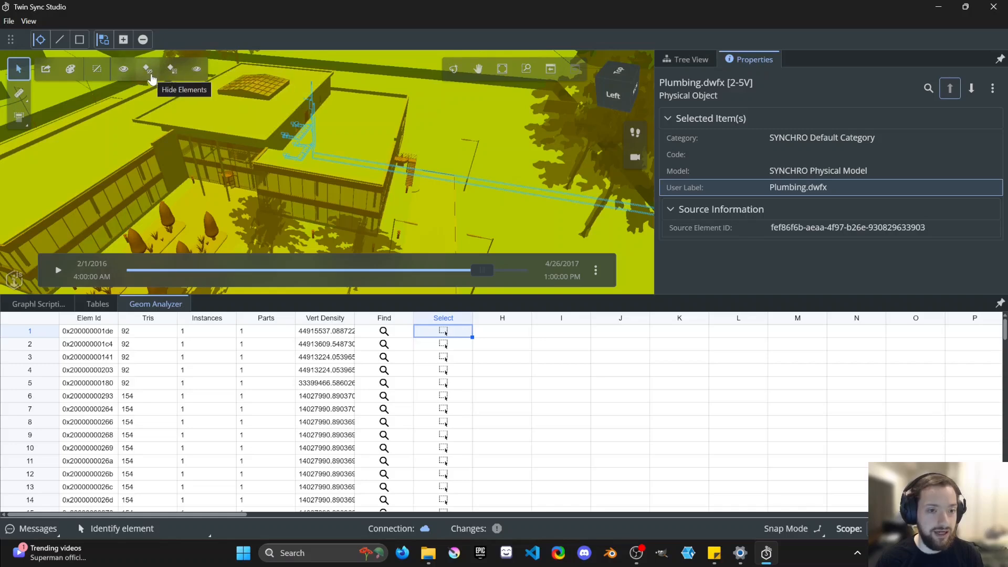
{"action": "left_click", "coordinate": [152, 79]}
{"action": "middle_click_drag", "start_coordinate": [296, 186], "coordinate": [378, 142], "text": "shift"}
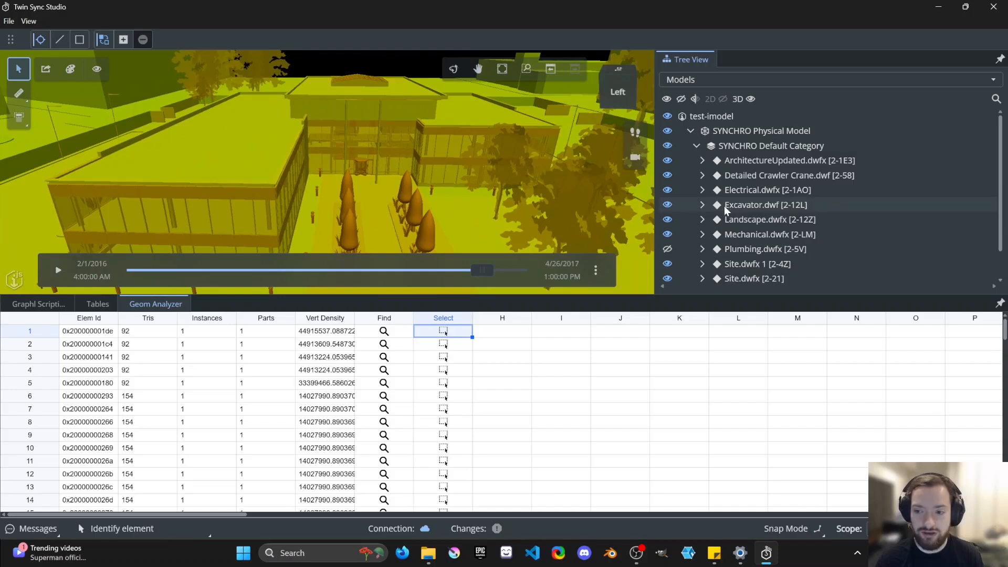
Find Plumbing.dwfx in the model tree and toggle its visibility on and off again
{"action": "scroll", "coordinate": [730, 231], "scroll_direction": "down", "scroll_amount": 1}
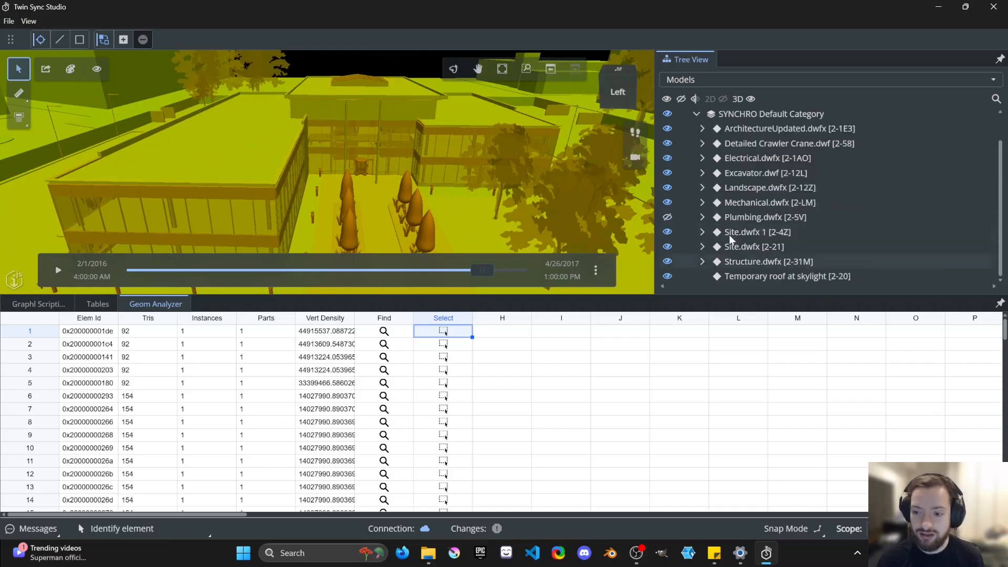
{"action": "left_click", "coordinate": [668, 219]}
{"action": "left_click", "coordinate": [667, 219]}
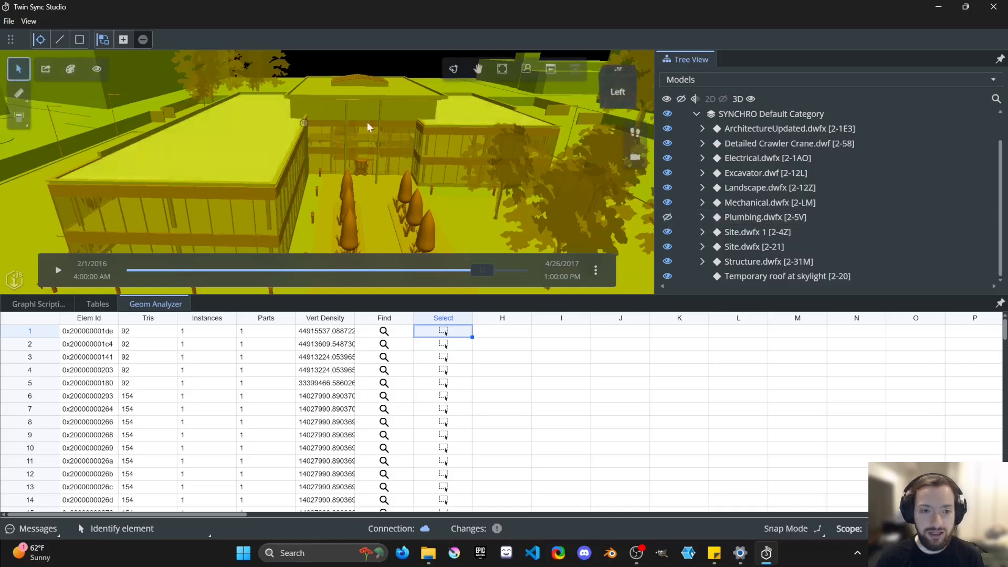
Examine the building and its surrounding site from several angles and distances with the plumbing hidden
{"action": "middle_click_drag", "start_coordinate": [407, 127], "coordinate": [332, 148]}
{"action": "middle_click_drag", "start_coordinate": [527, 166], "coordinate": [386, 155], "text": "shift"}
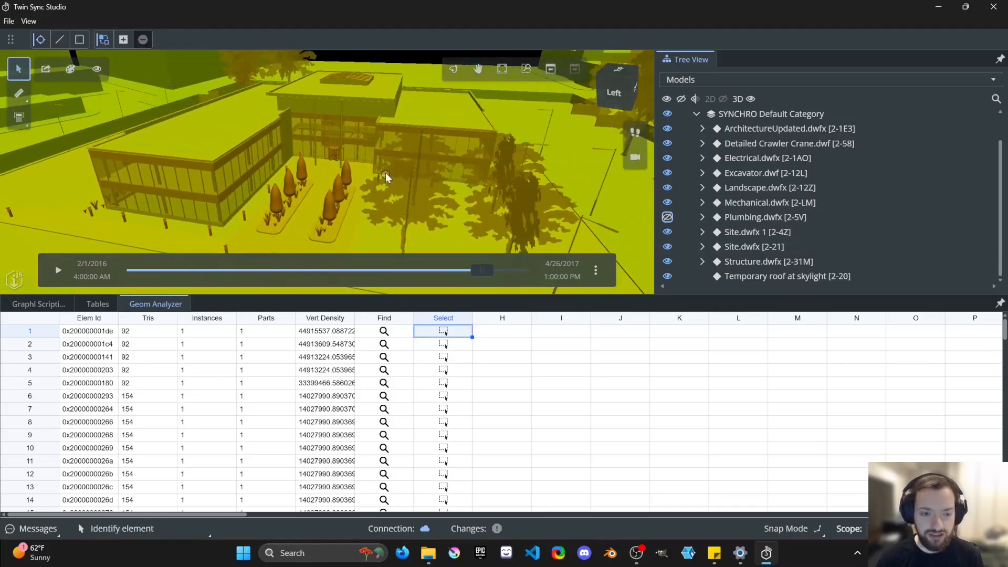
{"action": "scroll", "coordinate": [396, 170], "scroll_direction": "down", "scroll_amount": 3}
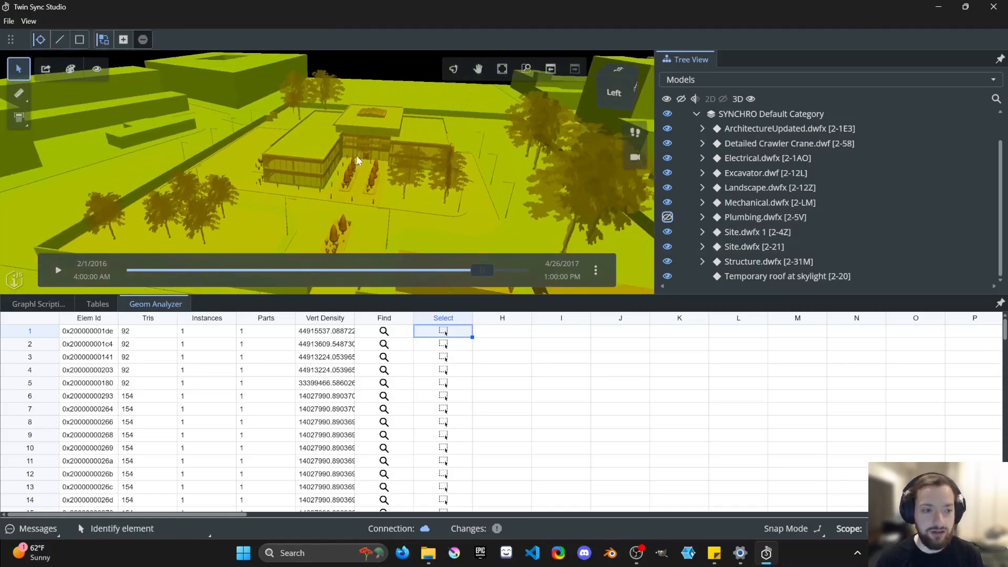
{"action": "middle_click_drag", "start_coordinate": [396, 171], "coordinate": [407, 166], "text": "shift"}
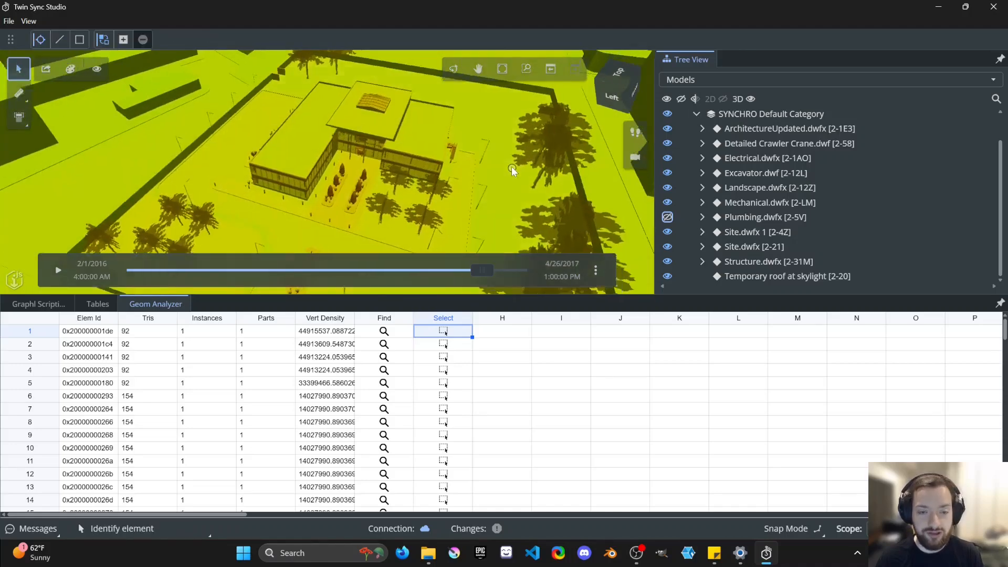
{"action": "scroll", "coordinate": [511, 166], "scroll_direction": "up", "scroll_amount": 1}
{"action": "middle_click_drag", "start_coordinate": [251, 151], "coordinate": [367, 128]}
{"action": "key", "text": "Escape"}
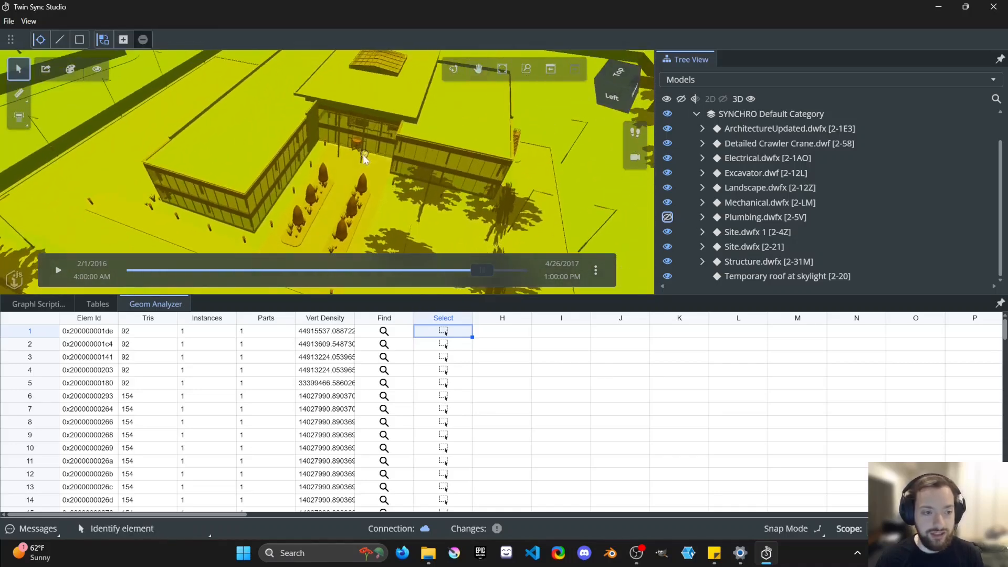
{"action": "scroll", "coordinate": [374, 166], "scroll_direction": "down", "scroll_amount": 3}
{"action": "scroll", "coordinate": [374, 166], "scroll_direction": "up", "scroll_amount": 2}
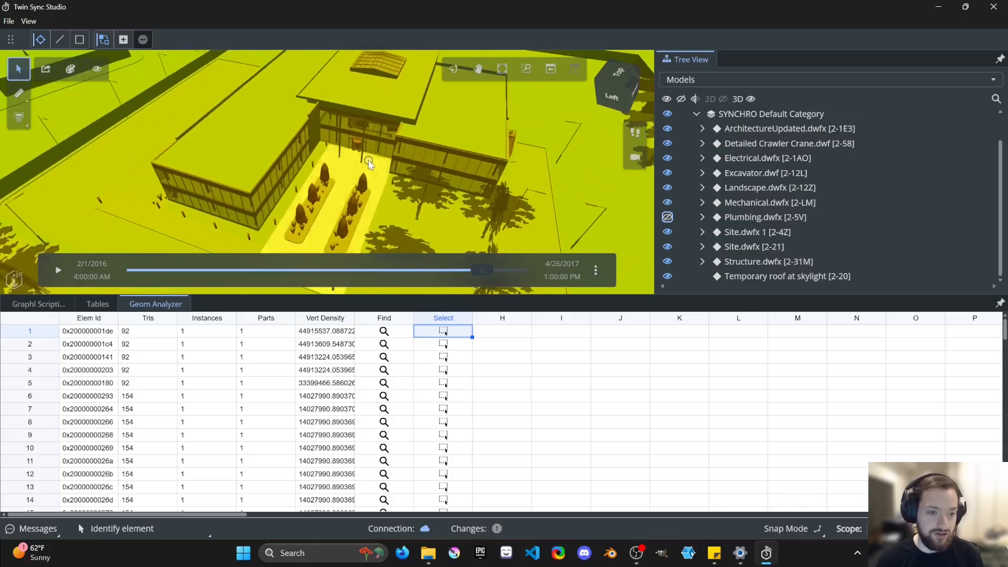
{"action": "scroll", "coordinate": [107, 123], "scroll_direction": "up", "scroll_amount": 1}
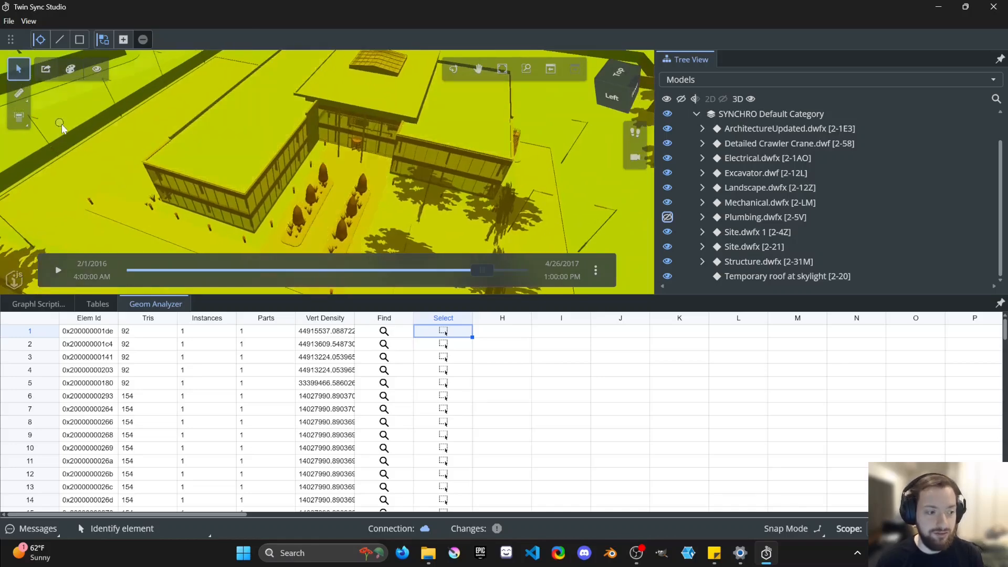
Review the Quick Export settings and the available cluster merging strategies, and close the dialog without exporting
{"action": "left_click", "coordinate": [47, 74]}
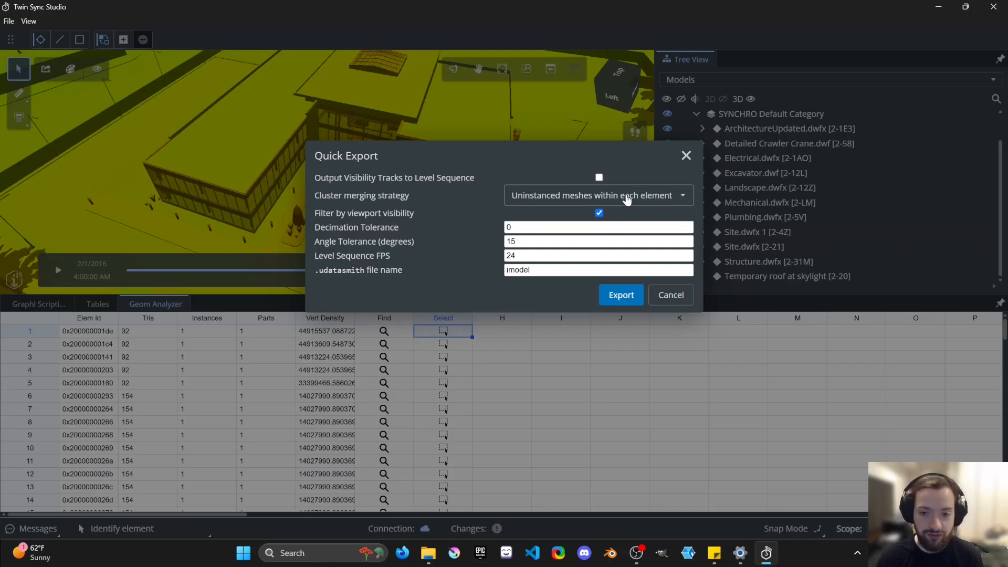
{"action": "left_click", "coordinate": [626, 198]}
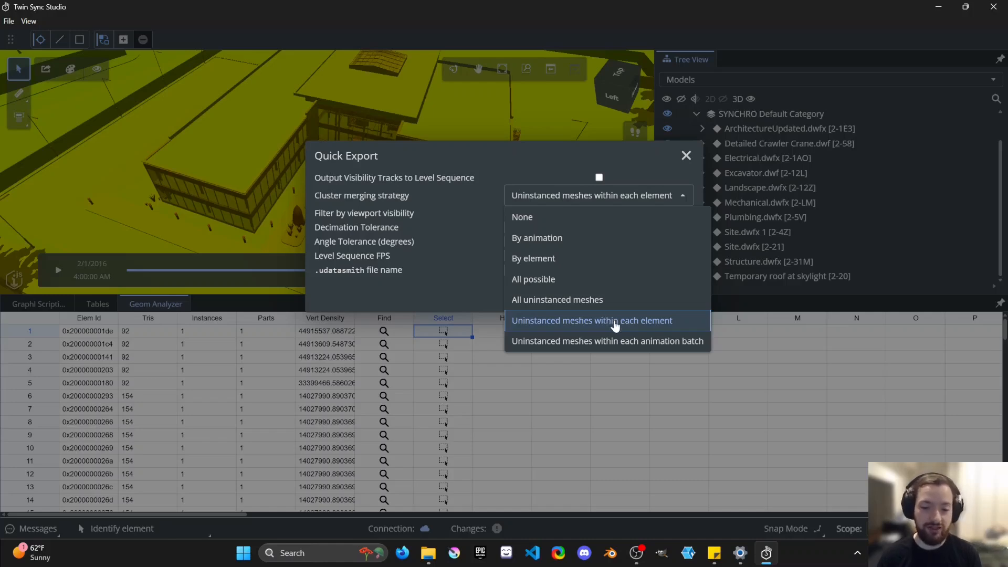
{"action": "left_click", "coordinate": [686, 156]}
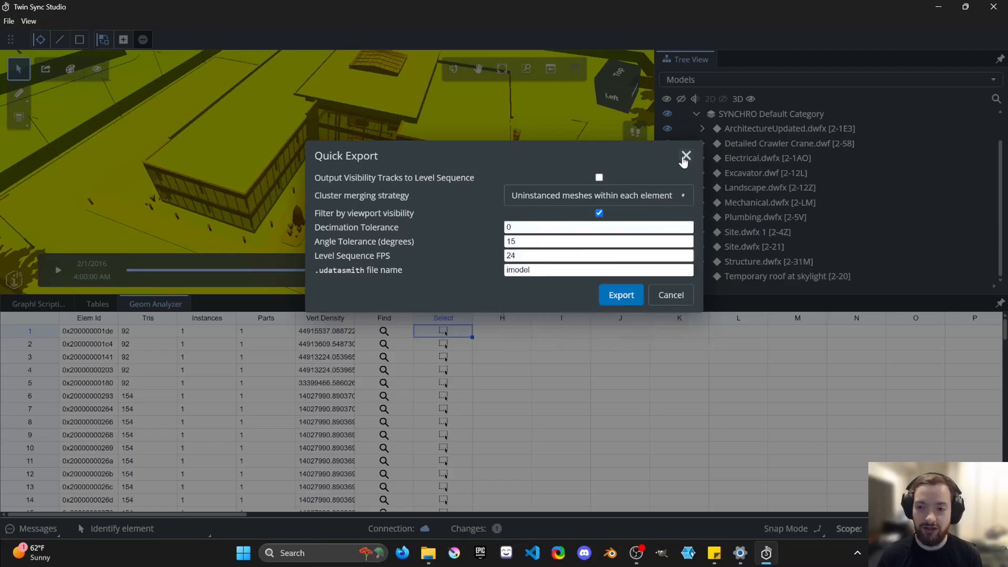
{"action": "left_click", "coordinate": [686, 155]}
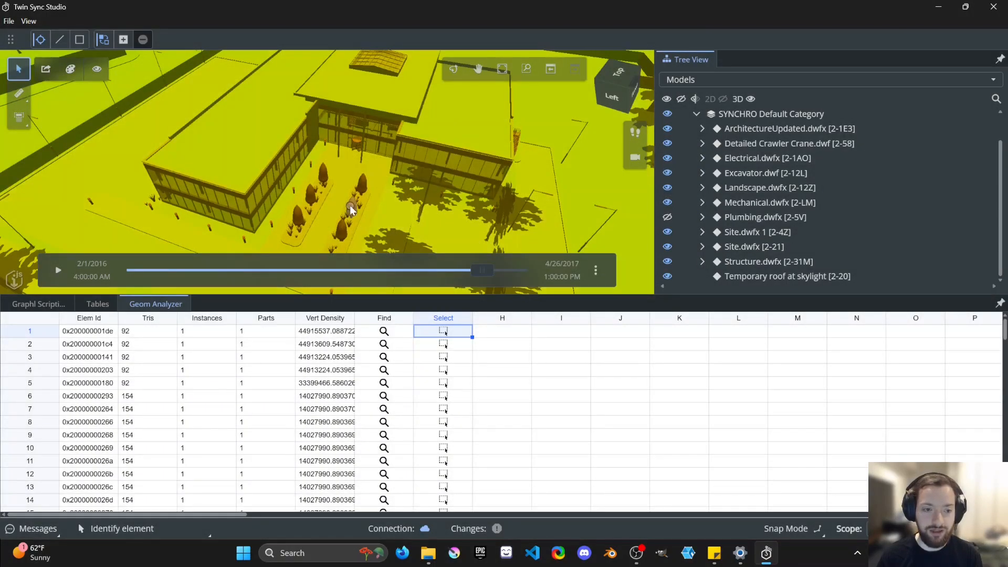
{"action": "mouse_move", "coordinate": [350, 208]}
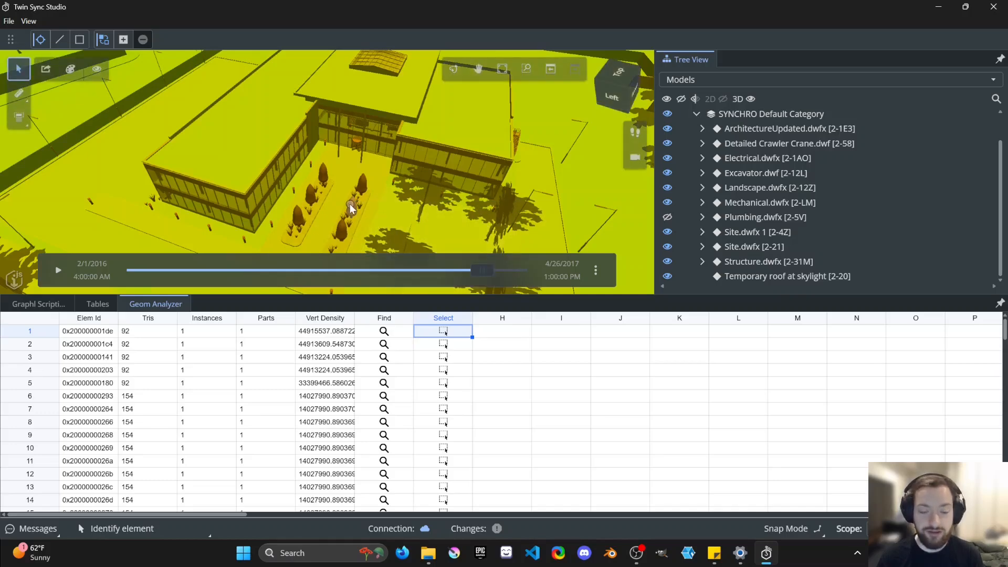
{"action": "scroll", "coordinate": [354, 204], "scroll_direction": "down", "scroll_amount": 5}
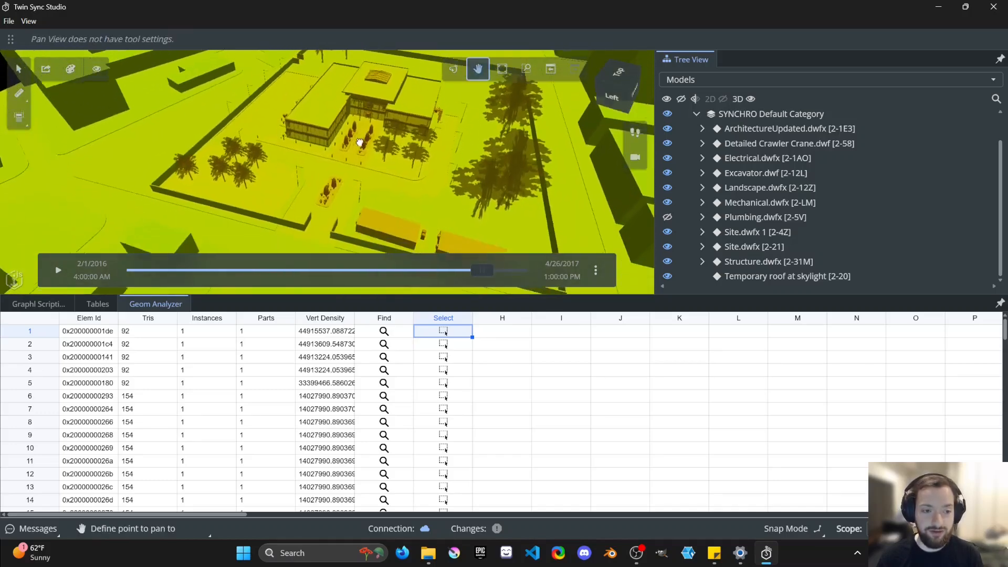
{"action": "scroll", "coordinate": [364, 132], "scroll_direction": "up", "scroll_amount": 5}
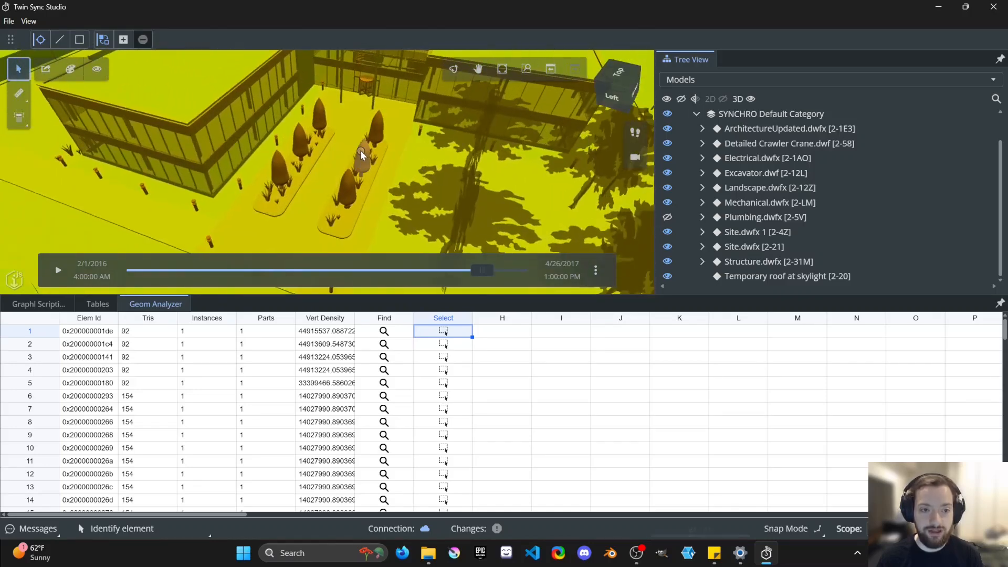
{"action": "mouse_move", "coordinate": [360, 150]}
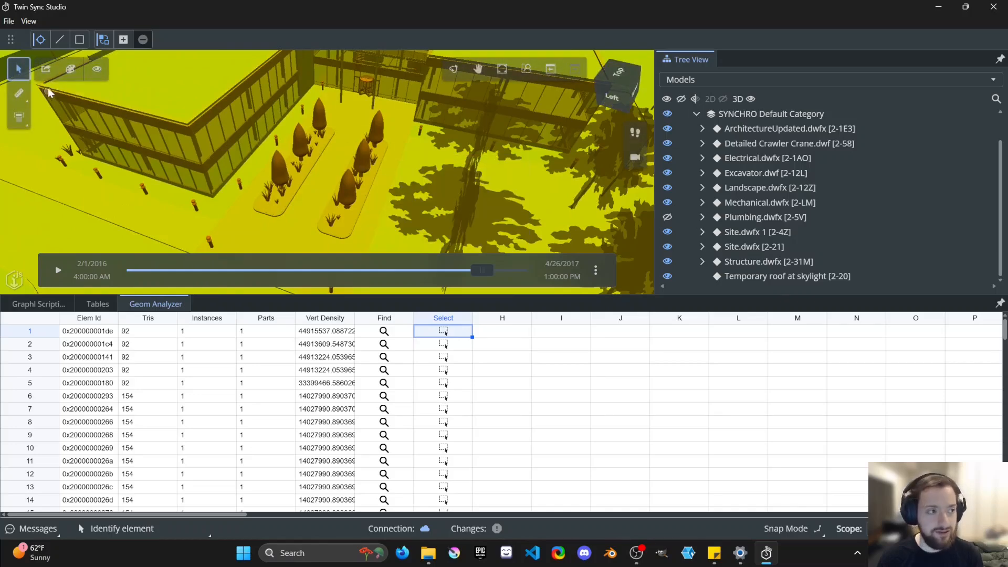
Compare the Quick Export merging strategies for all uninstanced meshes, within each element and within each animation batch, and cancel without exporting
{"action": "left_click", "coordinate": [46, 70]}
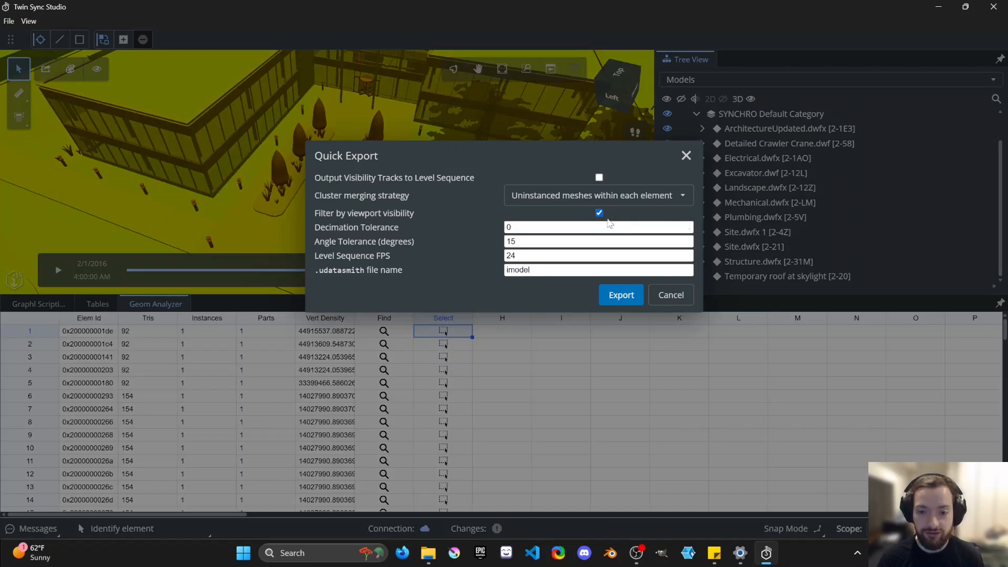
{"action": "left_click", "coordinate": [613, 203]}
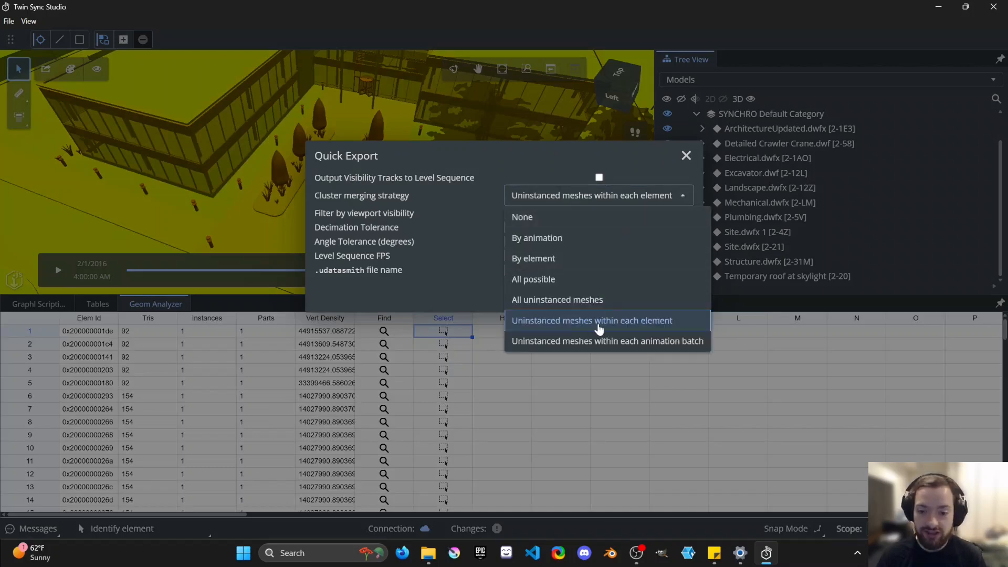
{"action": "left_click", "coordinate": [584, 300]}
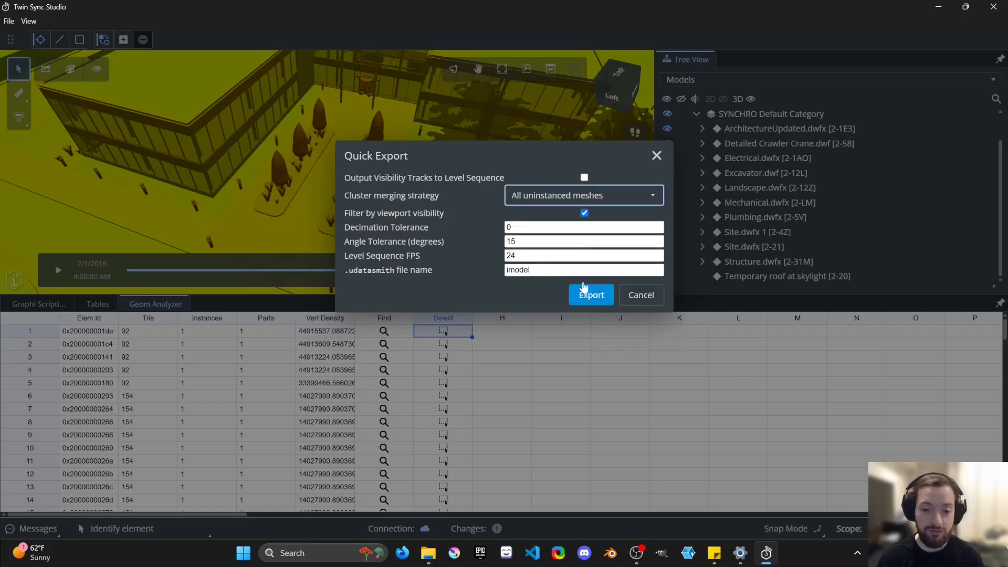
{"action": "left_click", "coordinate": [578, 199]}
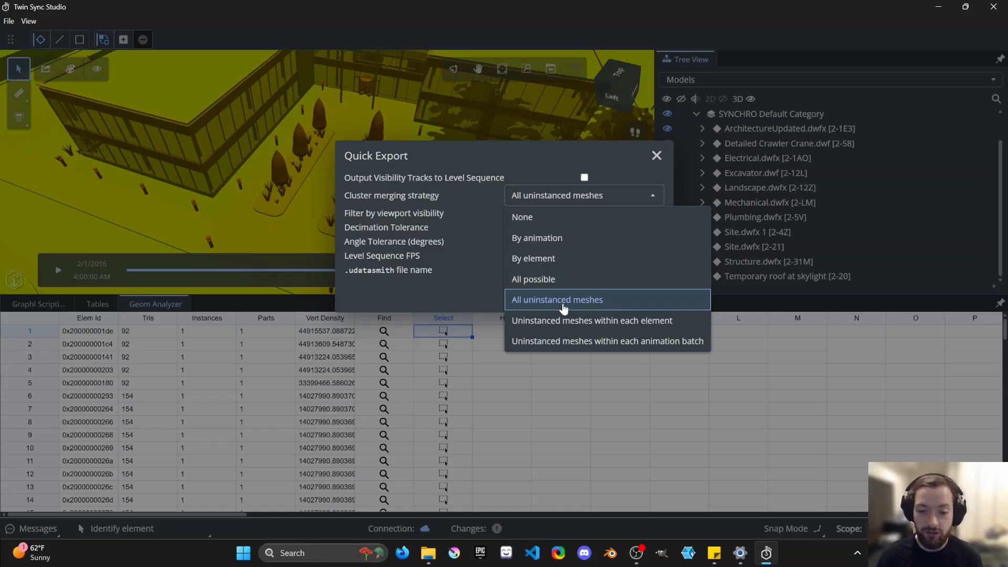
{"action": "left_click", "coordinate": [609, 325]}
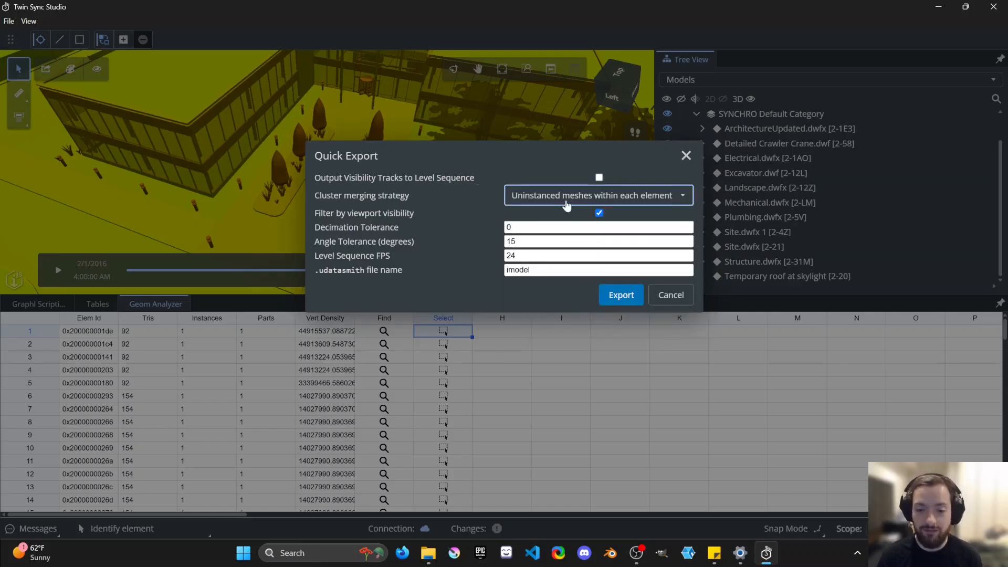
{"action": "left_click", "coordinate": [570, 201]}
{"action": "left_click", "coordinate": [589, 303]}
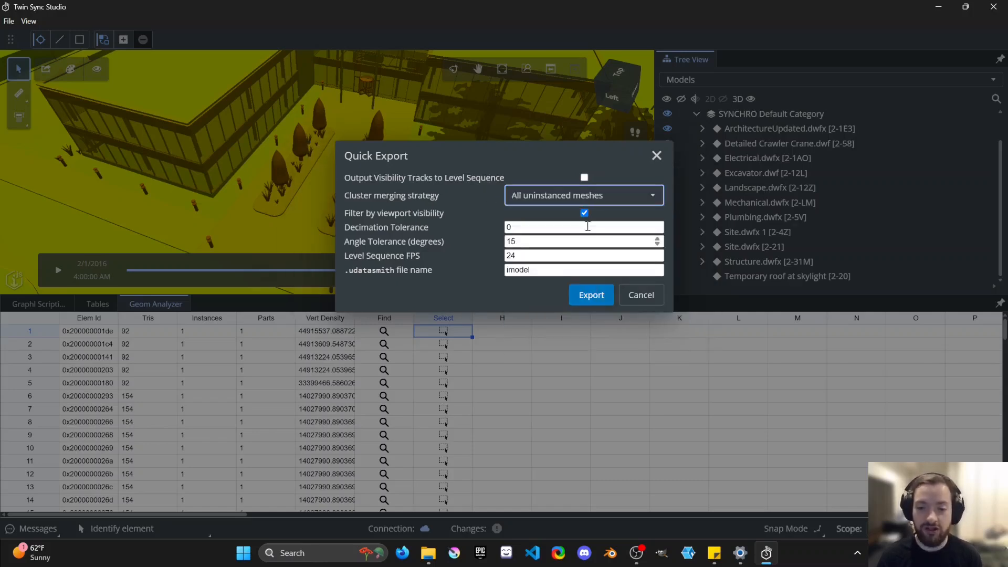
{"action": "left_click", "coordinate": [584, 201]}
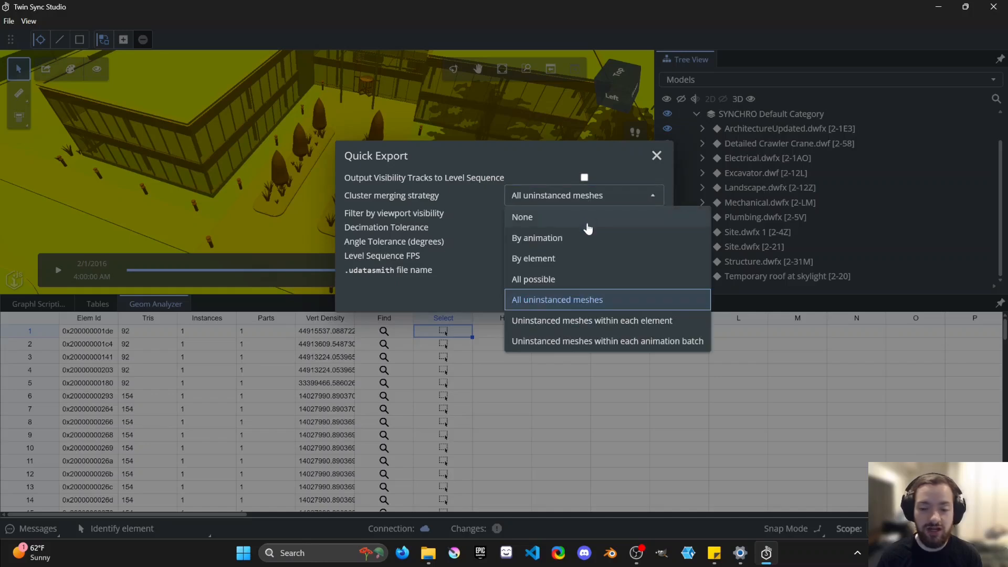
{"action": "left_click", "coordinate": [612, 340]}
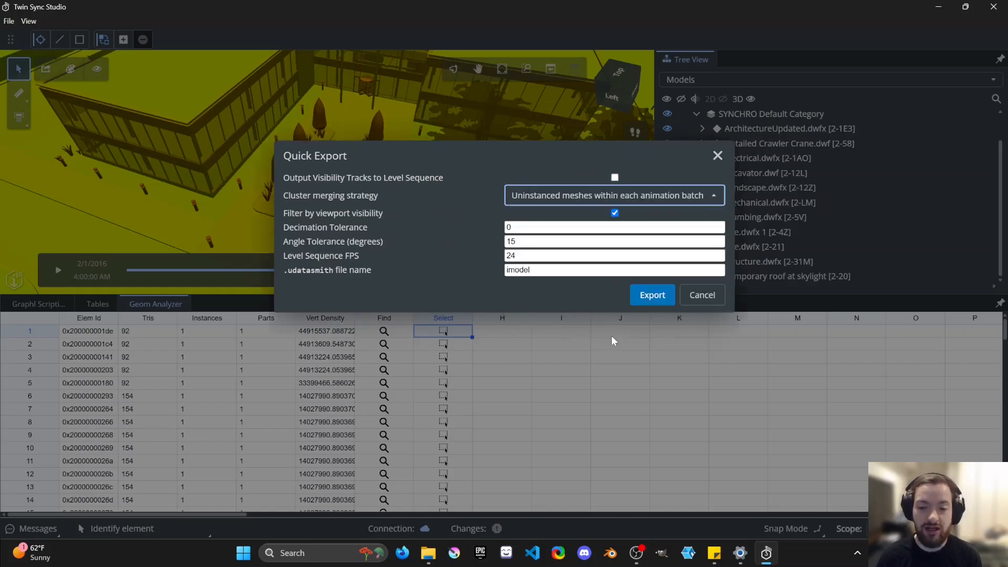
{"action": "left_click", "coordinate": [624, 198]}
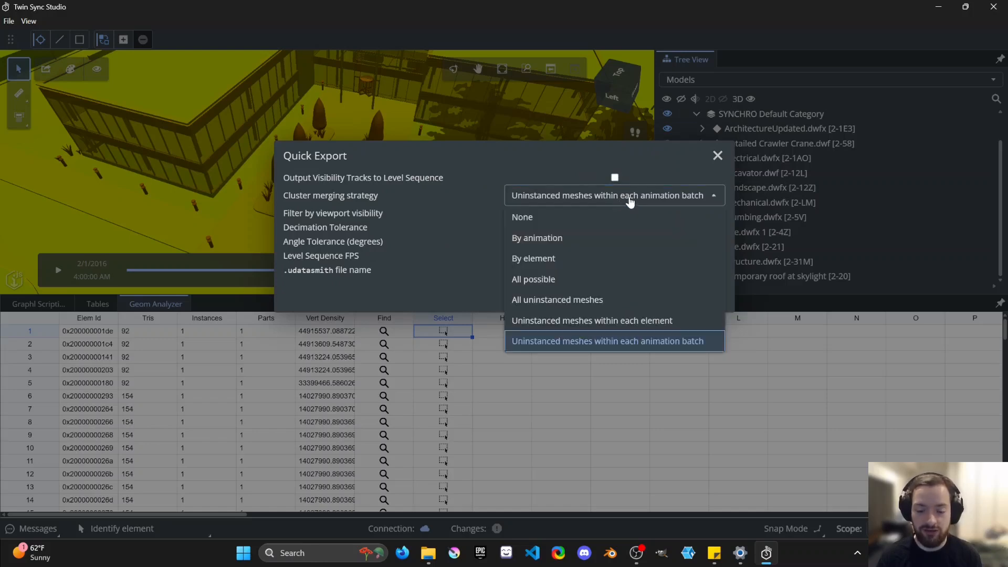
{"action": "left_click", "coordinate": [603, 321]}
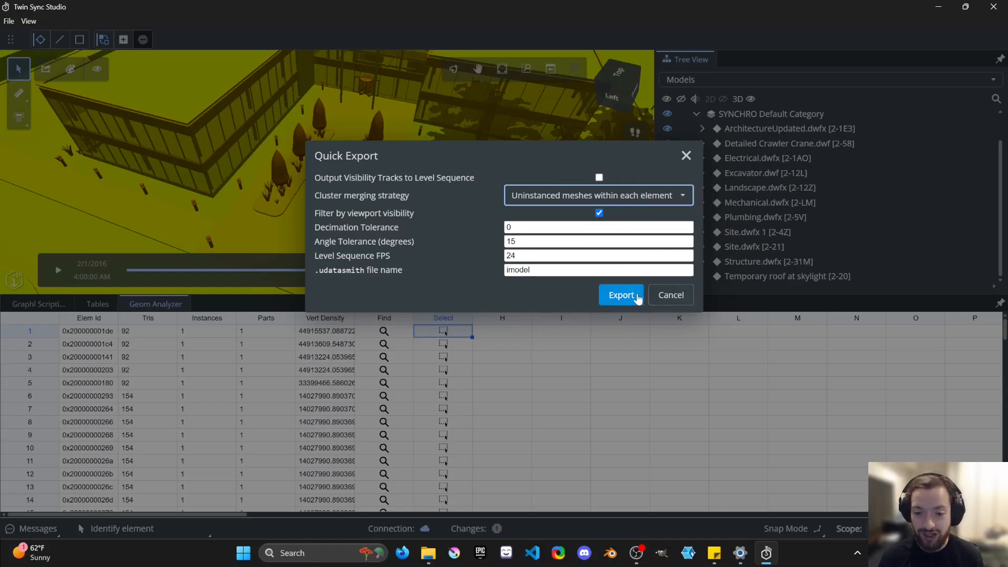
{"action": "left_click", "coordinate": [670, 295]}
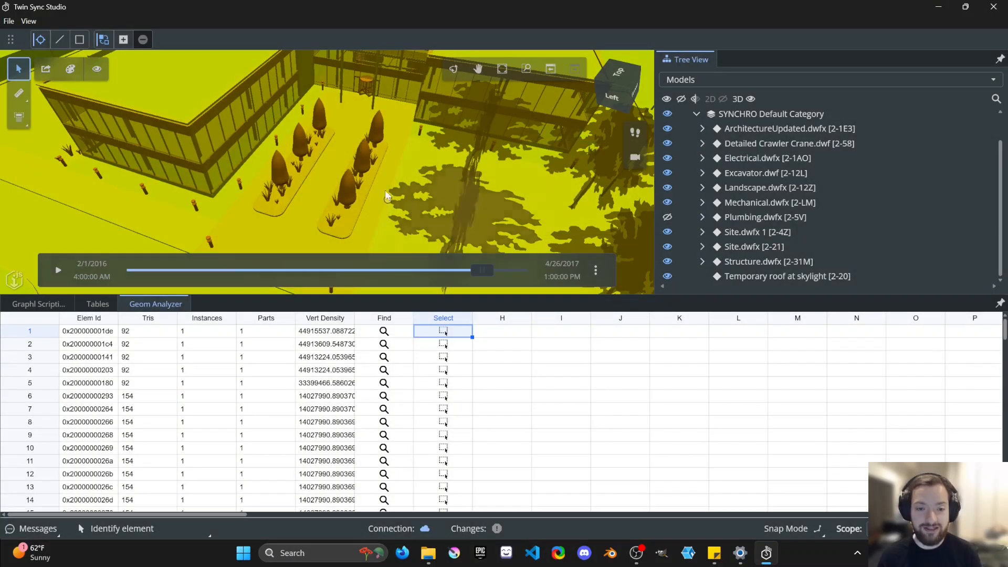
Bring up the graph scripting editor with the processInstance function
{"action": "middle_click_drag", "start_coordinate": [359, 178], "coordinate": [350, 159], "text": "shift"}
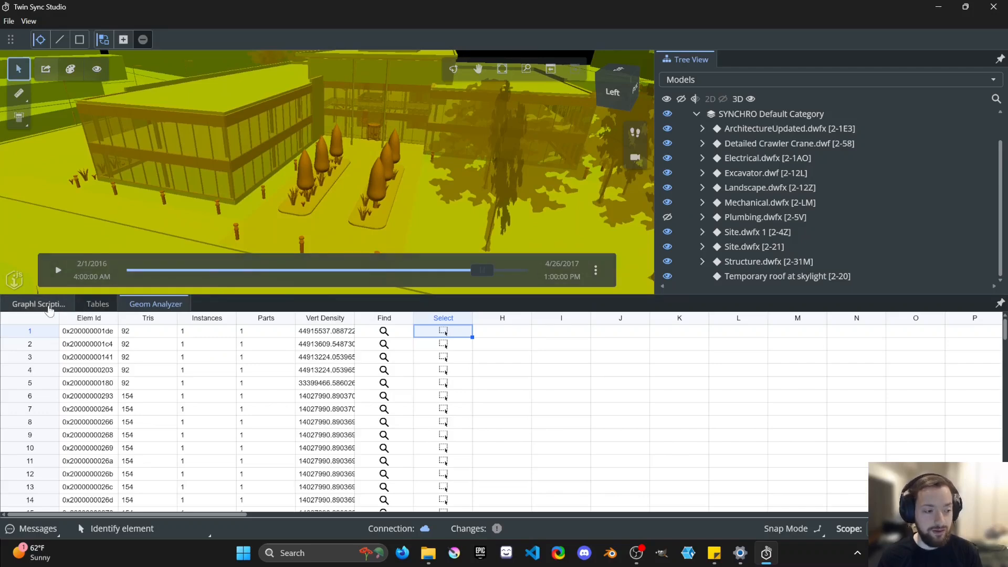
{"action": "left_click", "coordinate": [48, 309]}
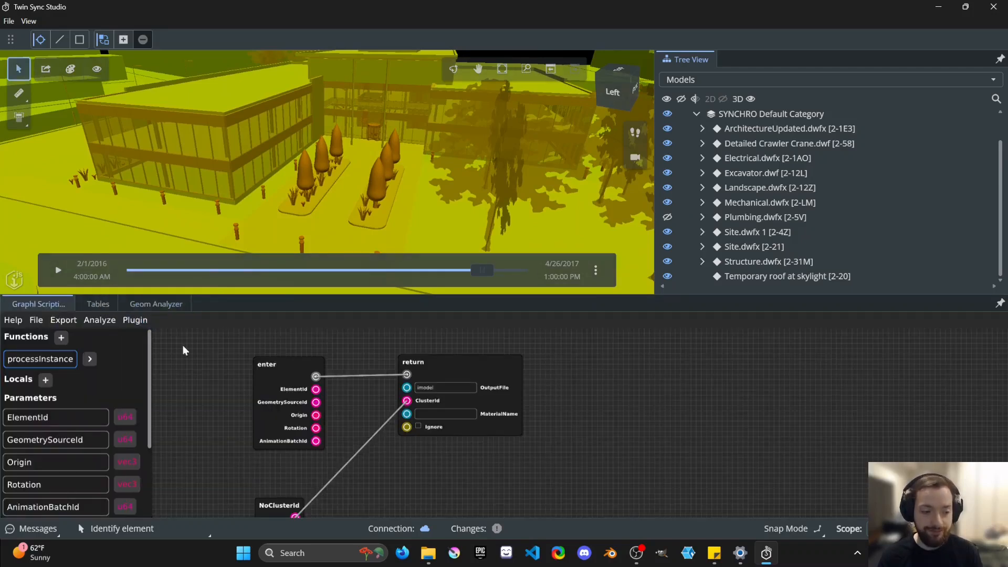
{"action": "left_click_drag", "start_coordinate": [238, 371], "coordinate": [261, 365]}
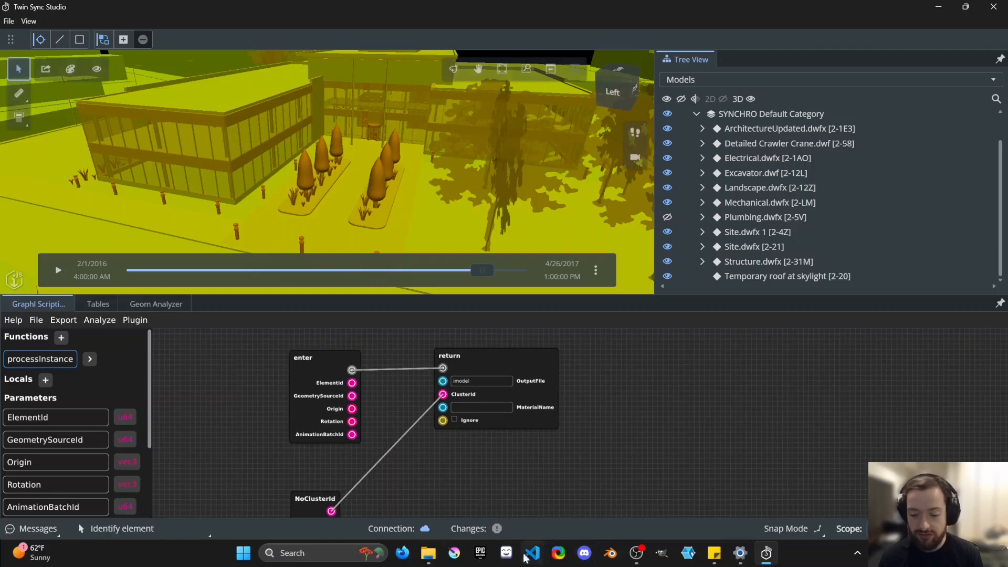
Switch to File Explorer and delete the Plugins folder from the TwinSync5_5 project folder
{"action": "mouse_move", "coordinate": [435, 556]}
{"action": "left_click", "coordinate": [480, 471]}
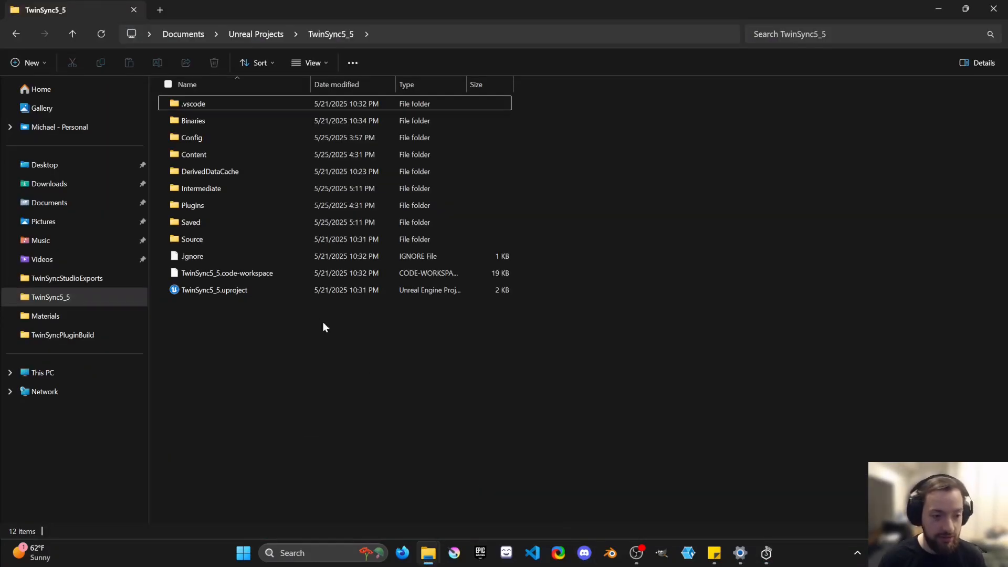
{"action": "left_click", "coordinate": [232, 207]}
{"action": "key", "text": "Delete"}
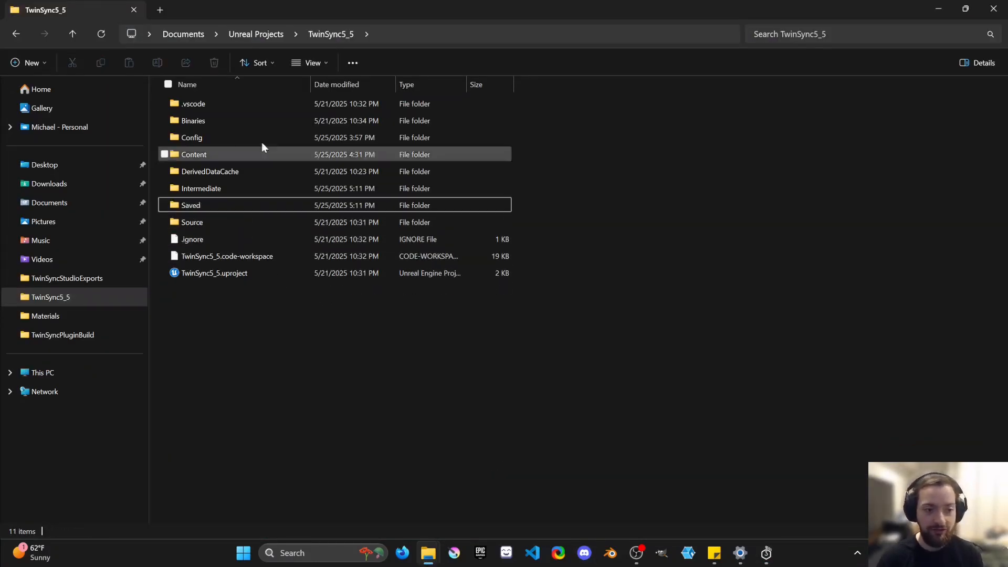
{"action": "left_click", "coordinate": [938, 9]}
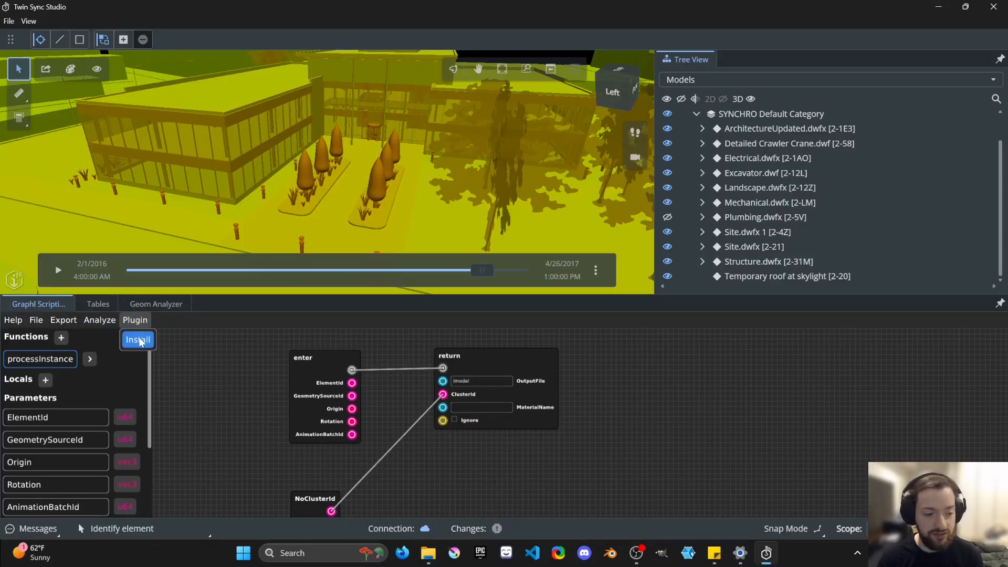
Install the Datasmith export plugin into the TwinSync5_5.uproject Unreal project from Twin Sync Studio
{"action": "left_click", "coordinate": [135, 320]}
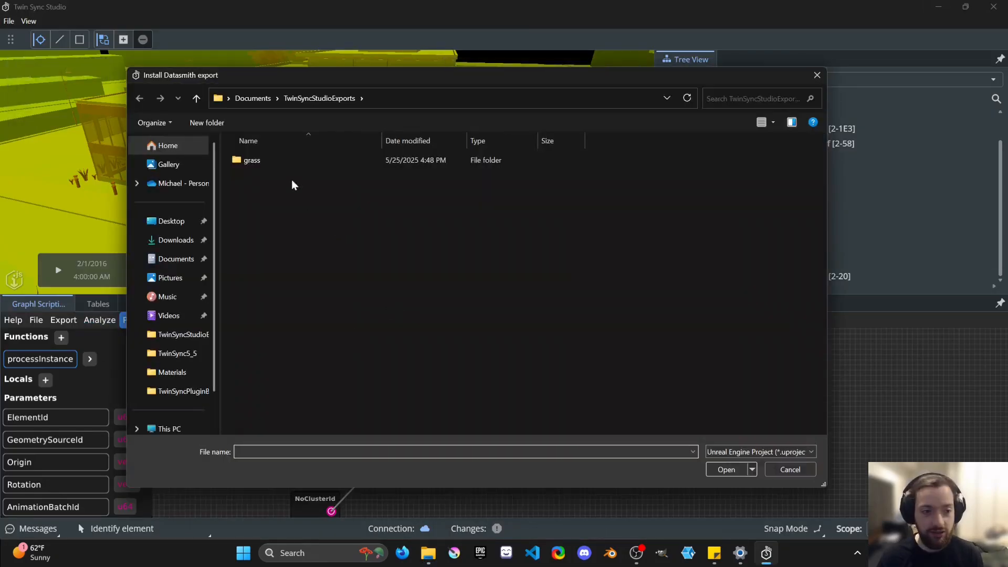
{"action": "left_click", "coordinate": [192, 357]}
{"action": "left_click", "coordinate": [285, 296]}
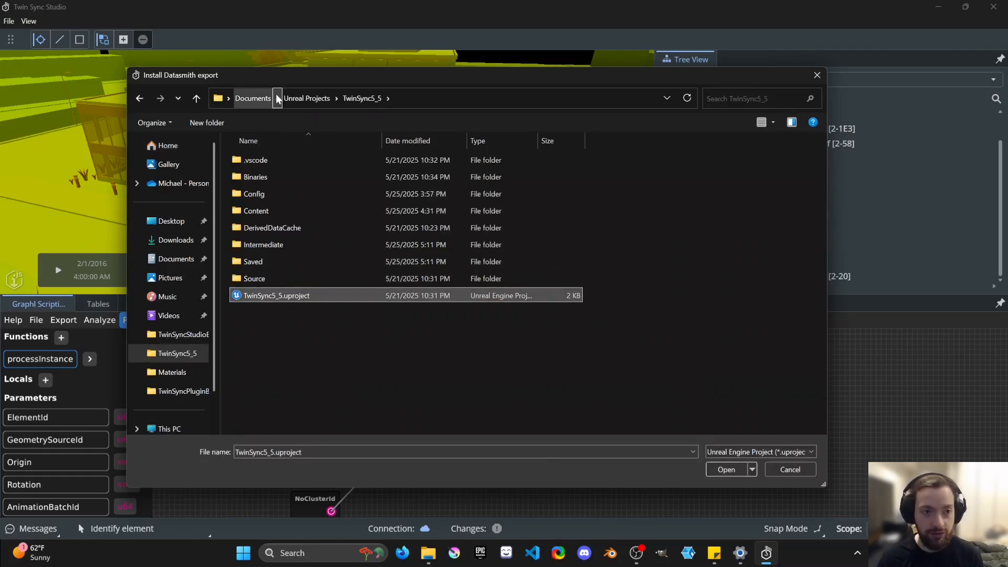
{"action": "left_click_drag", "start_coordinate": [275, 75], "coordinate": [452, 69]}
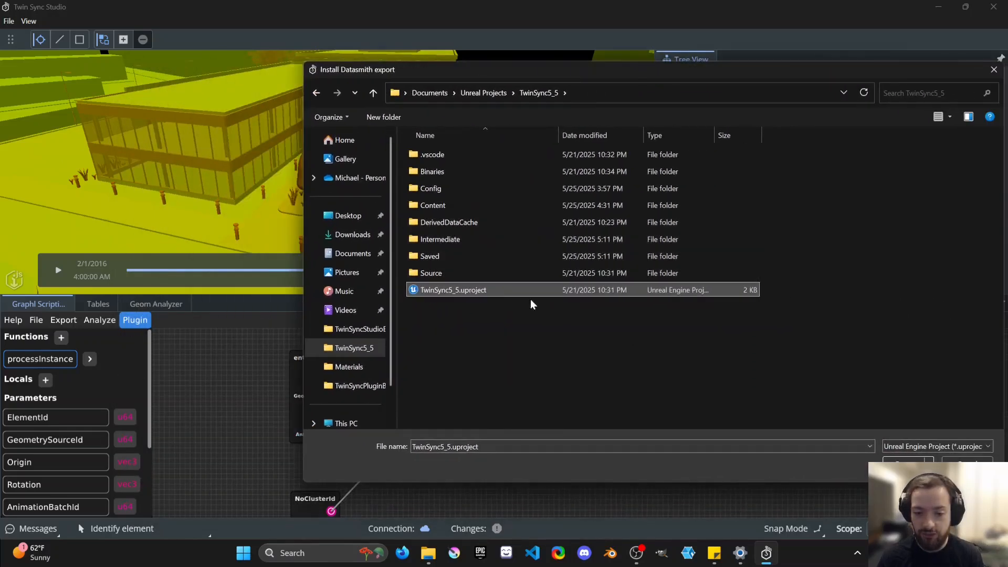
{"action": "left_click", "coordinate": [916, 460]}
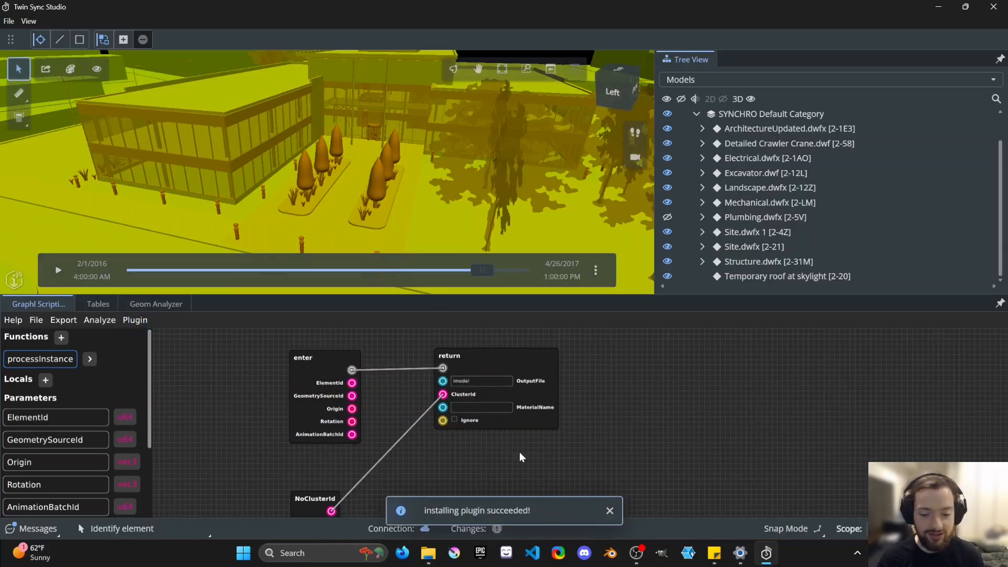
Switch to File Explorer and check the TwinSync5_5 project folder for the installed Plugins folder
{"action": "mouse_move", "coordinate": [429, 553]}
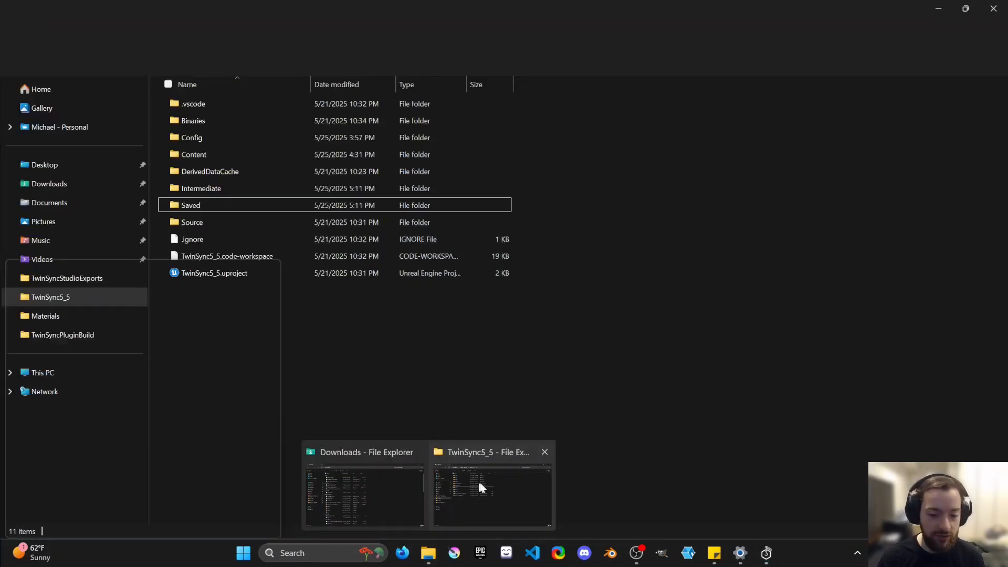
{"action": "left_click", "coordinate": [481, 487]}
{"action": "left_click", "coordinate": [207, 291]}
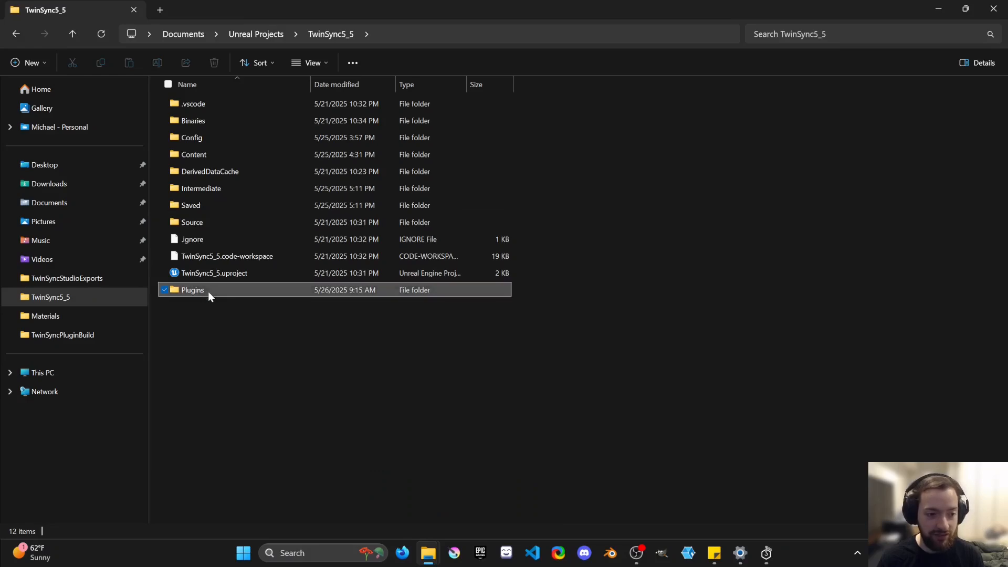
{"action": "left_click", "coordinate": [939, 11]}
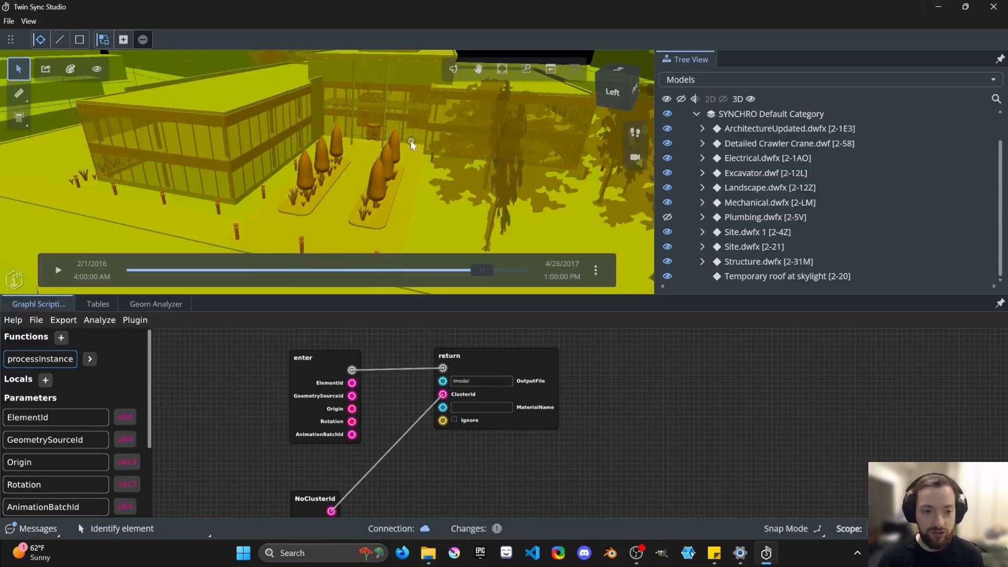
{"action": "mouse_move", "coordinate": [394, 161]}
{"action": "left_mouse_down"}
{"action": "mouse_move", "coordinate": [398, 172]}
{"action": "mouse_move", "coordinate": [382, 172]}
{"action": "left_mouse_up"}
{"action": "key", "text": "Escape"}
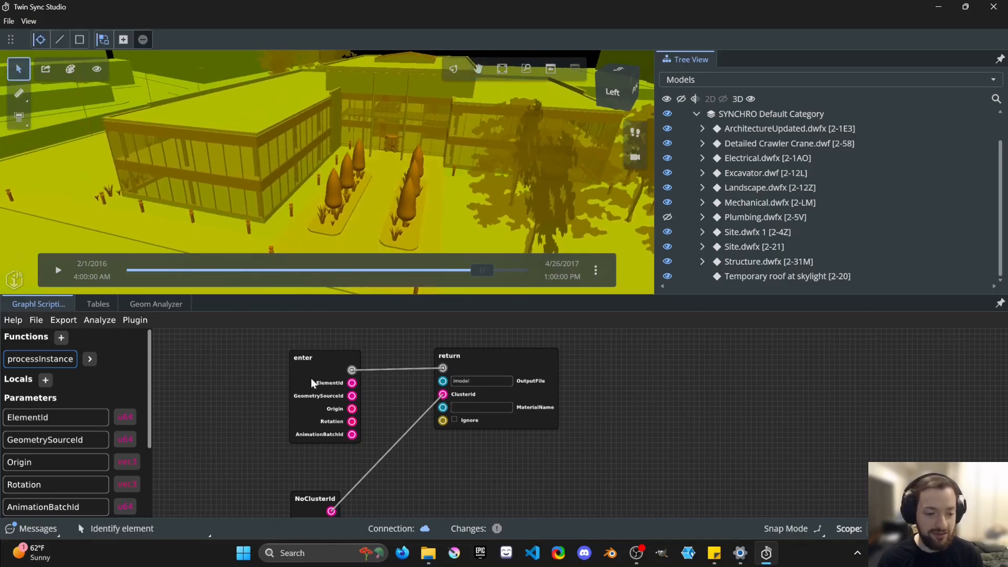
{"action": "scroll", "coordinate": [298, 420], "scroll_direction": "down", "scroll_amount": 5}
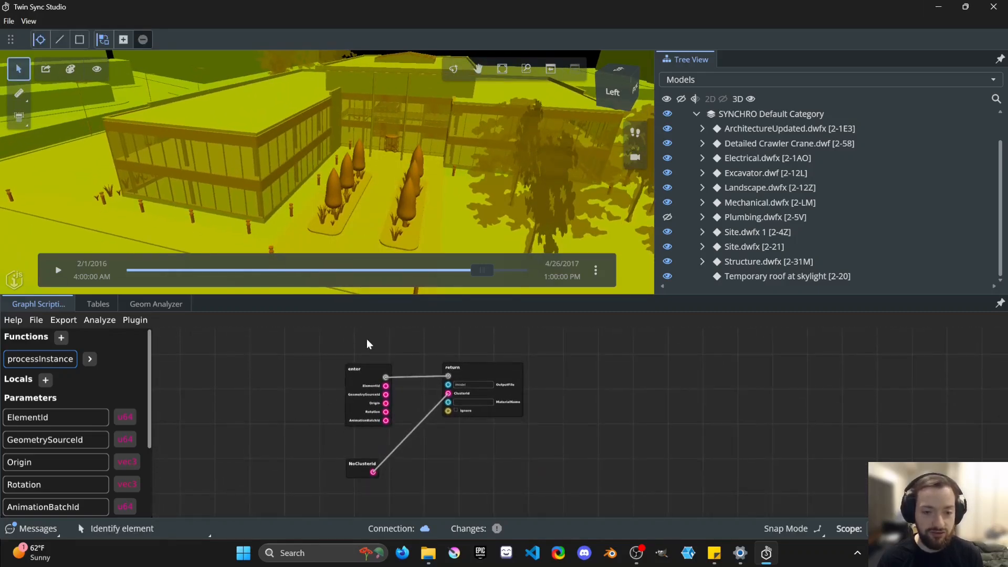
{"action": "scroll", "coordinate": [377, 181], "scroll_direction": "down", "scroll_amount": 4}
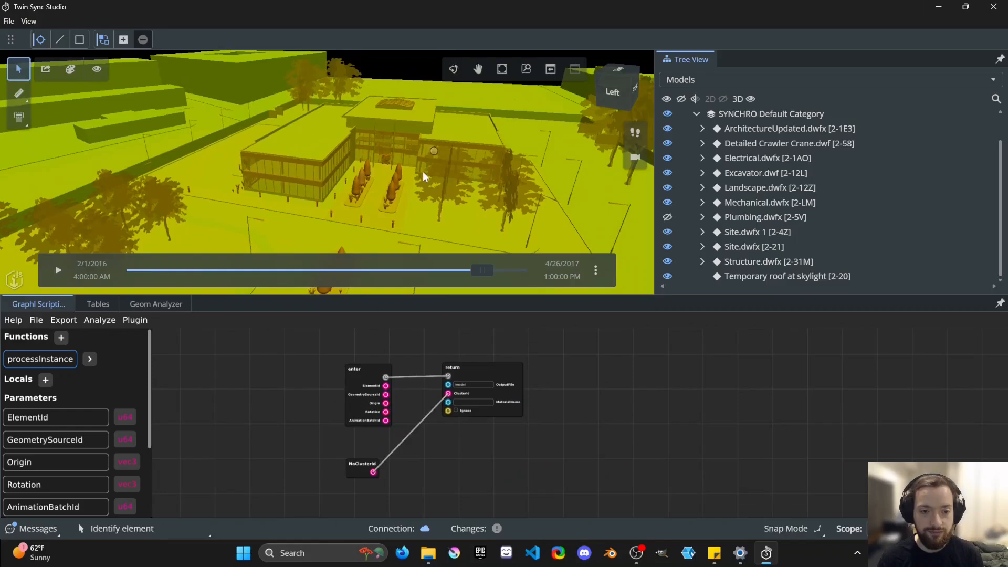
{"action": "scroll", "coordinate": [347, 189], "scroll_direction": "down", "scroll_amount": 2}
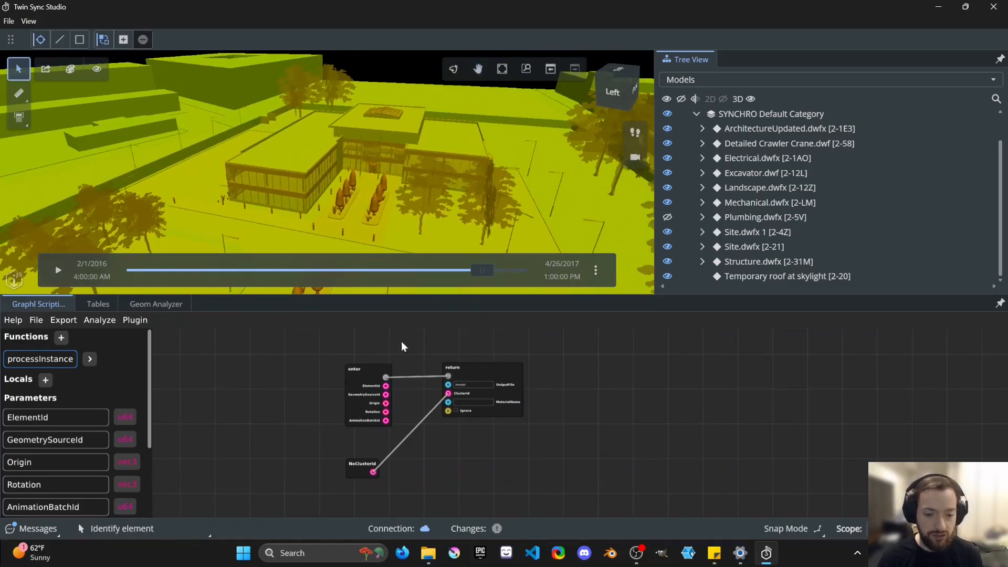
{"action": "left_click_drag", "start_coordinate": [402, 342], "coordinate": [436, 352]}
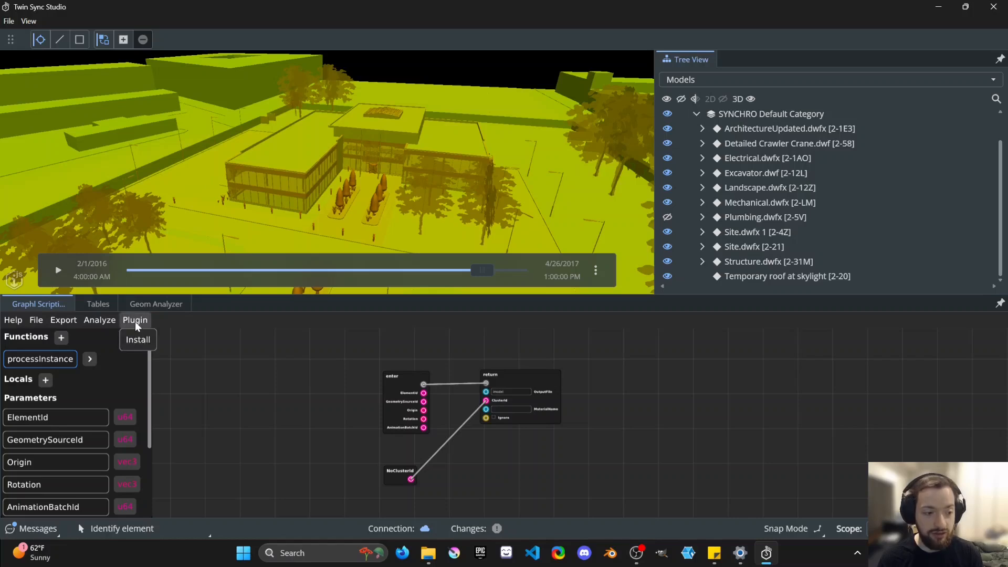
{"action": "left_click", "coordinate": [179, 326]}
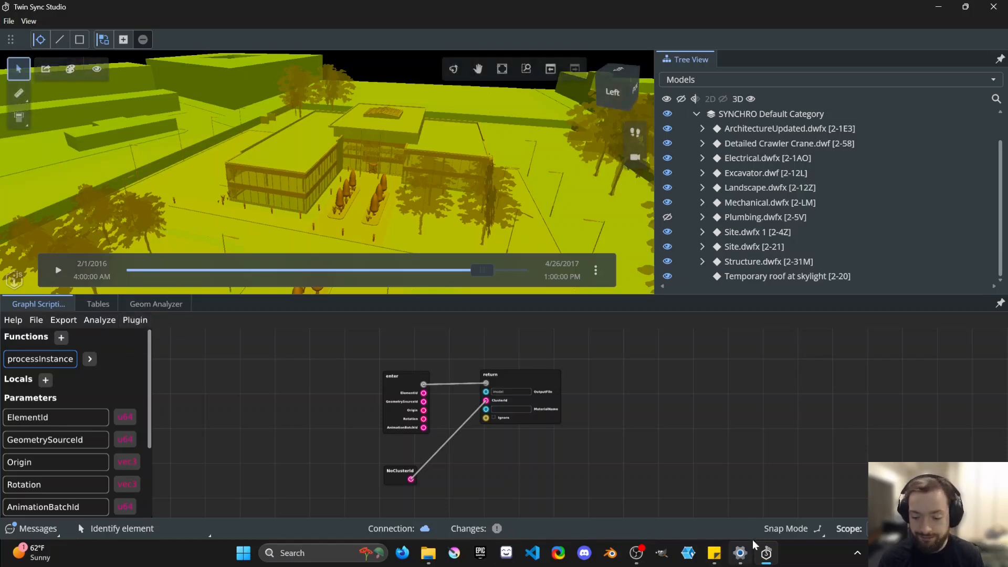
Switch to File Explorer and open TwinSync5_5.uproject in Unreal Editor
{"action": "key", "text": "alt+Tab"}
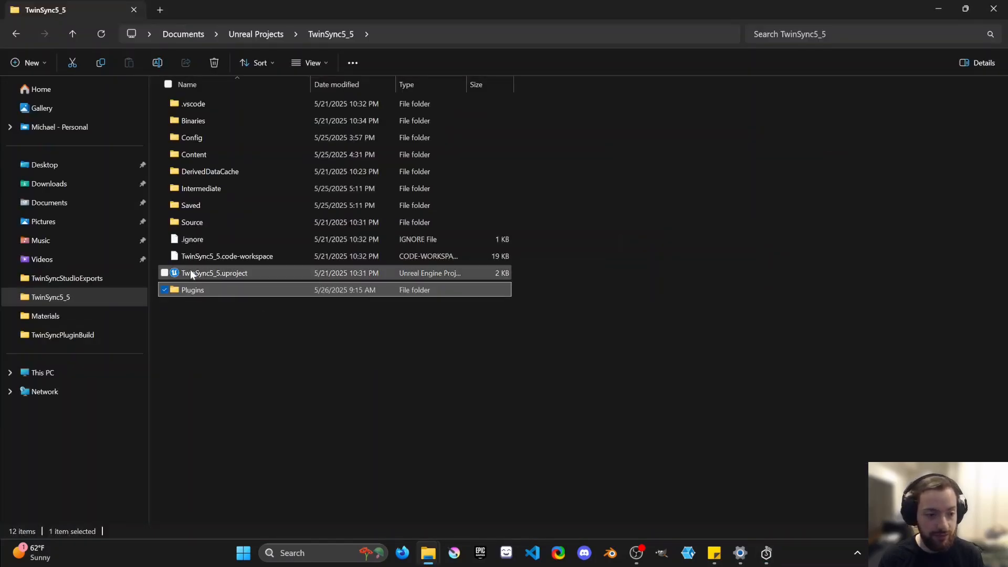
{"action": "double_click", "coordinate": [190, 271]}
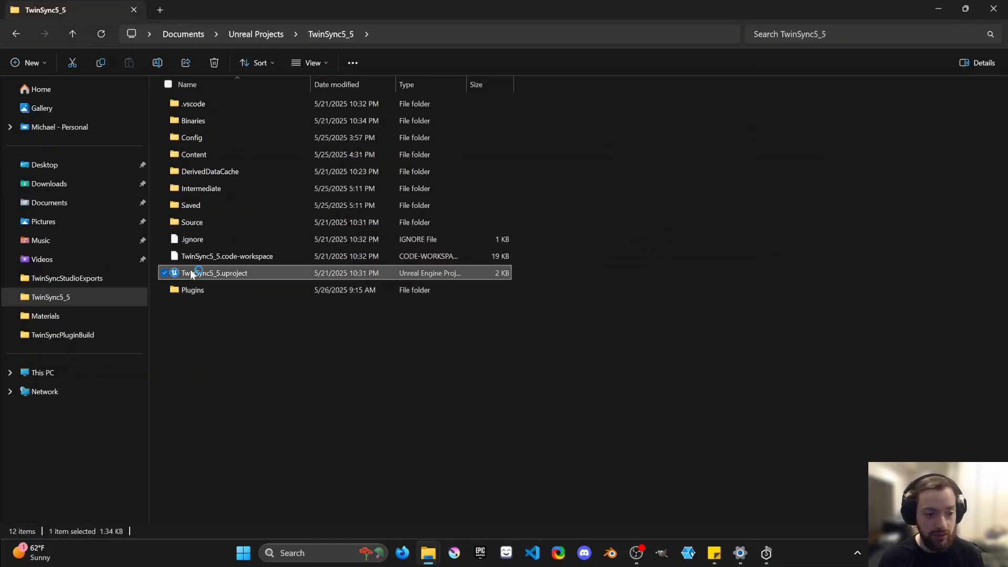
{"action": "key", "text": "alt+Tab"}
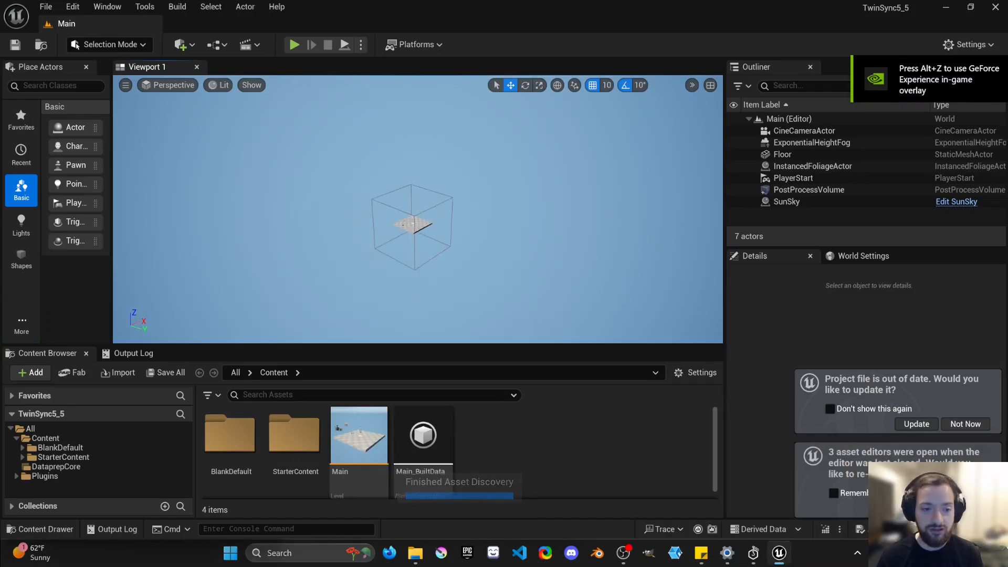
{"action": "mouse_move", "coordinate": [441, 209]}
{"action": "right_mouse_down"}
{"action": "mouse_move", "coordinate": [446, 240]}
{"action": "mouse_move", "coordinate": [436, 206]}
{"action": "right_mouse_up"}
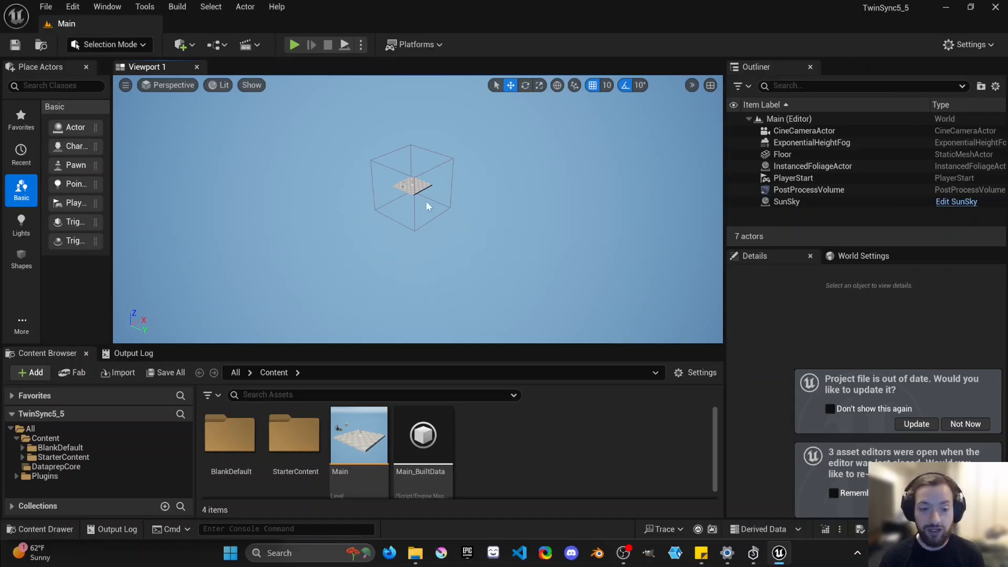
{"action": "mouse_move", "coordinate": [433, 165]}
{"action": "right_mouse_down"}
{"action": "mouse_move", "coordinate": [431, 157]}
{"action": "mouse_move", "coordinate": [434, 165]}
{"action": "right_mouse_up"}
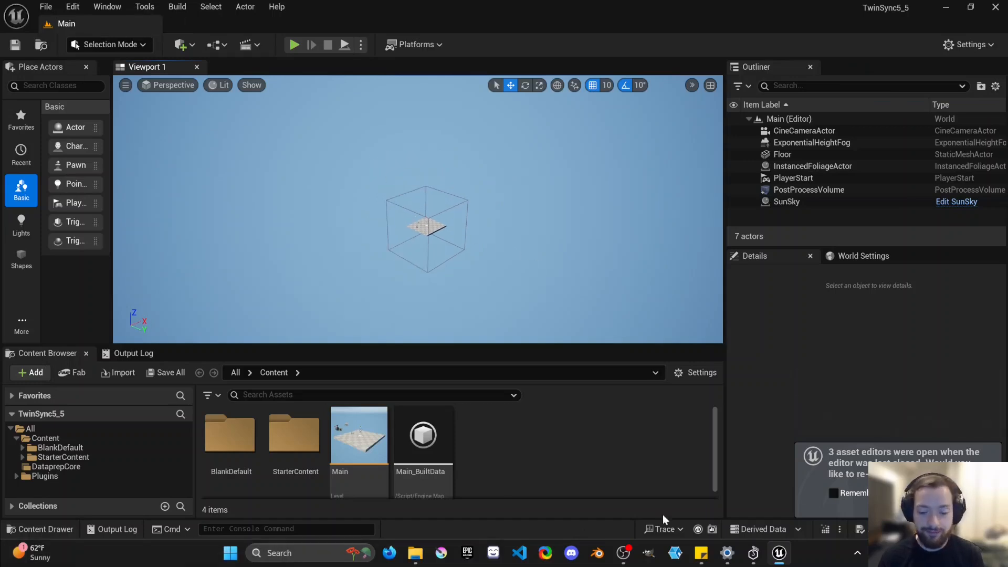
Switch to the Epic Games Launcher and launch engine version 5.5.4 from the Unreal Engine library
{"action": "left_click", "coordinate": [467, 553]}
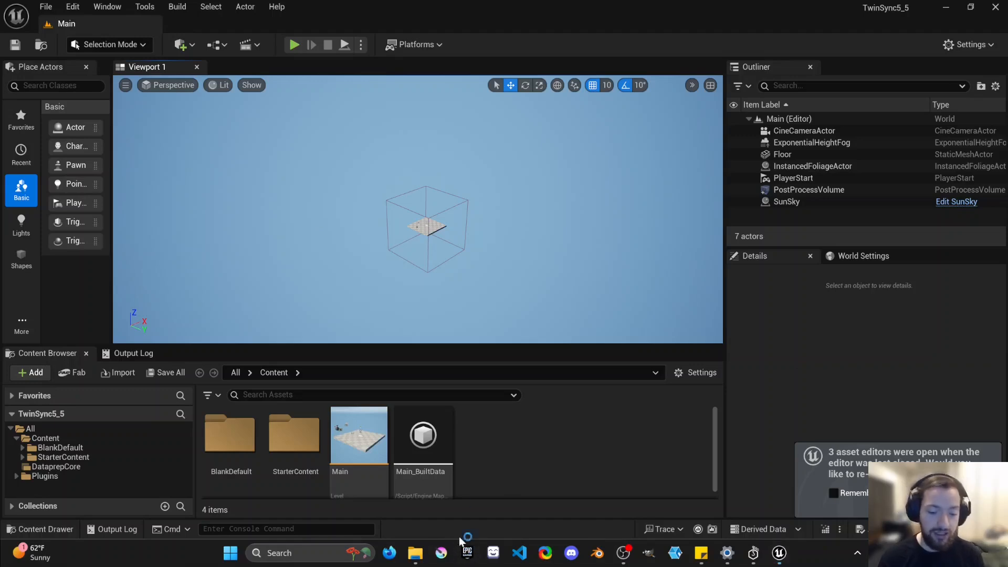
{"action": "left_click_drag", "start_coordinate": [279, 121], "coordinate": [383, 123]}
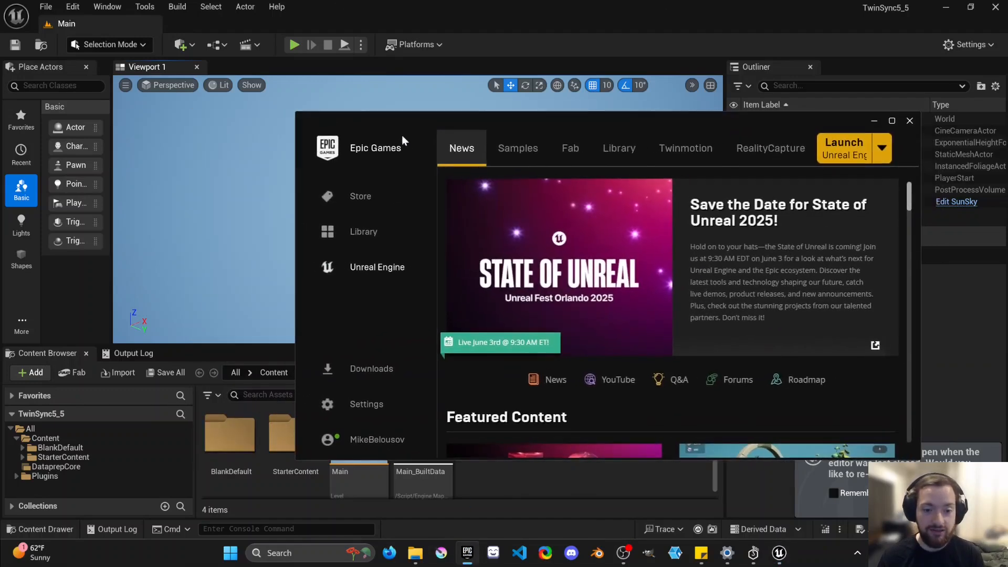
{"action": "left_click", "coordinate": [620, 150]}
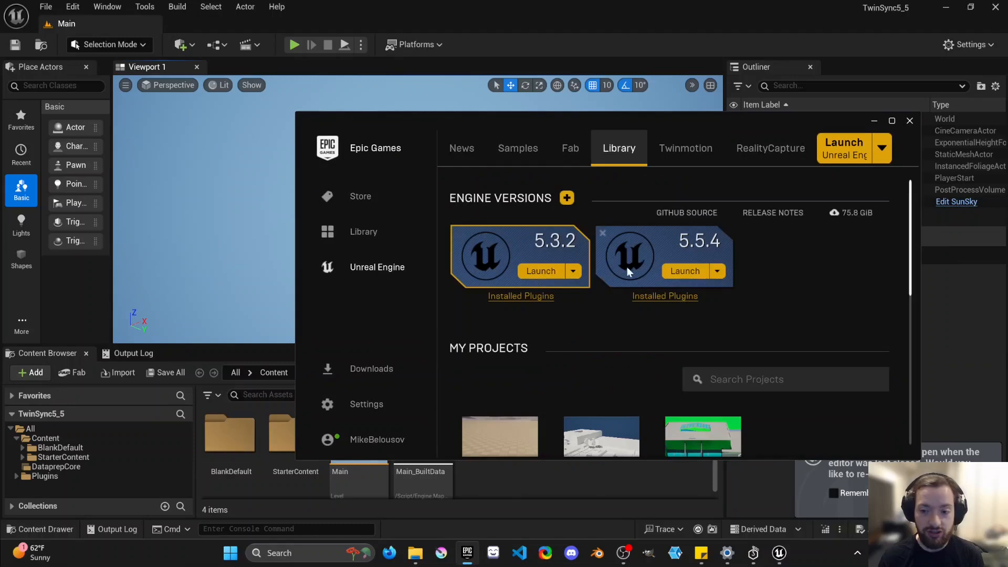
{"action": "left_click", "coordinate": [677, 272]}
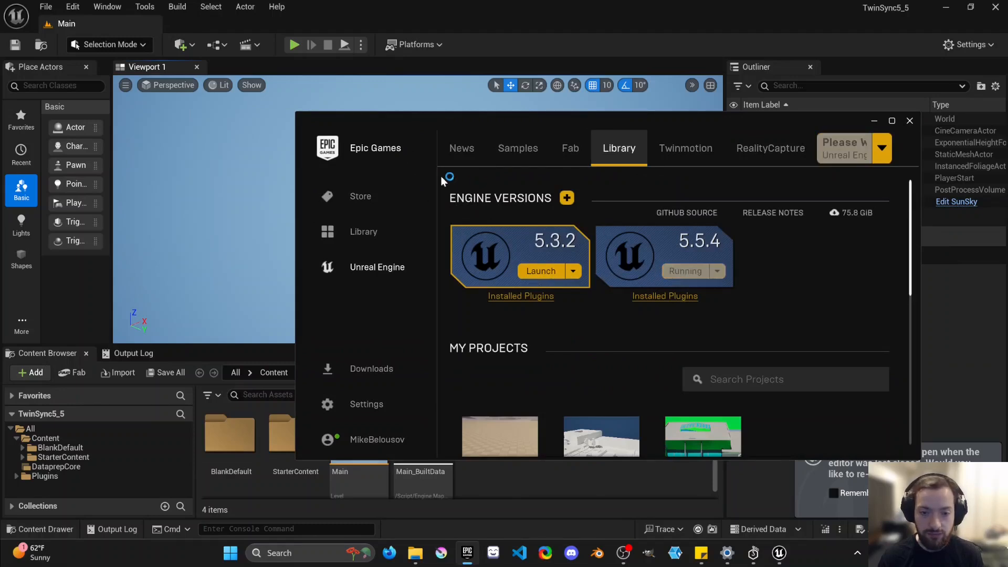
{"action": "left_click_drag", "start_coordinate": [457, 118], "coordinate": [409, 115]}
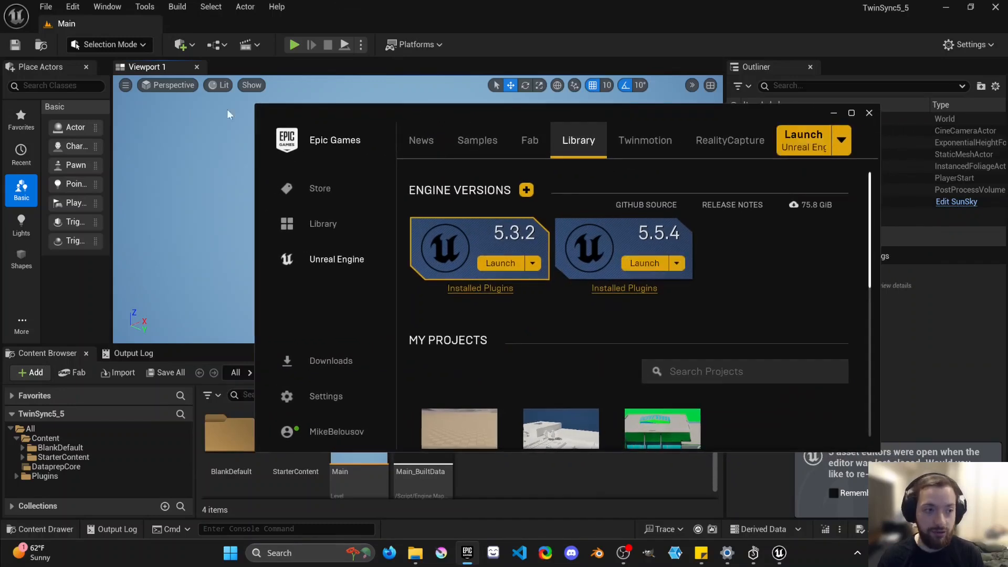
Switch to Unreal Editor, search the project's plugins for "datasmith", and review which Datasmith plugins are enabled
{"action": "left_click", "coordinate": [142, 7]}
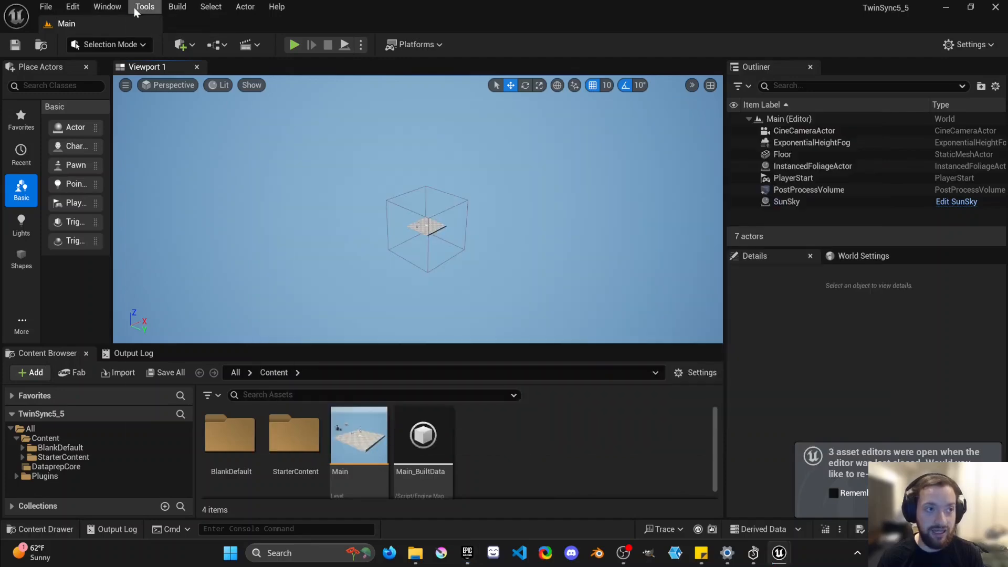
{"action": "left_click", "coordinate": [144, 6]}
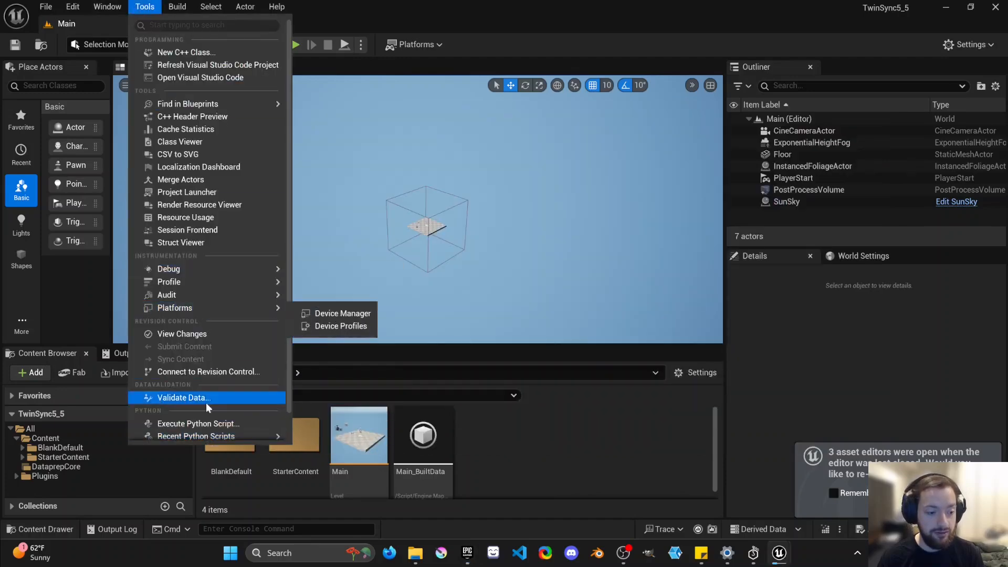
{"action": "left_click", "coordinate": [84, 6]}
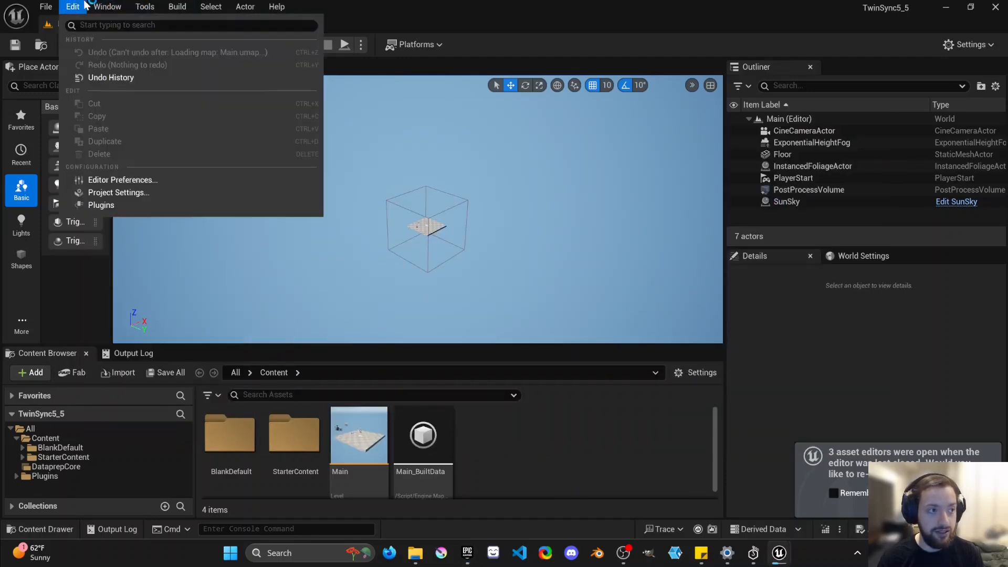
{"action": "left_click", "coordinate": [137, 206]}
{"action": "type", "text": "datasmith"}
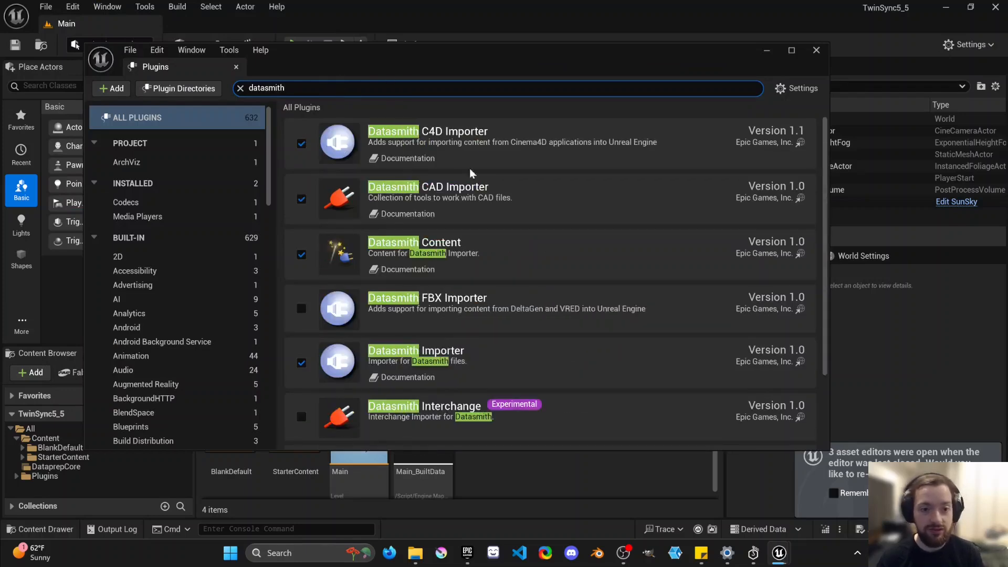
{"action": "scroll", "coordinate": [345, 222], "scroll_direction": "down", "scroll_amount": 1}
{"action": "scroll", "coordinate": [358, 236], "scroll_direction": "down", "scroll_amount": 3}
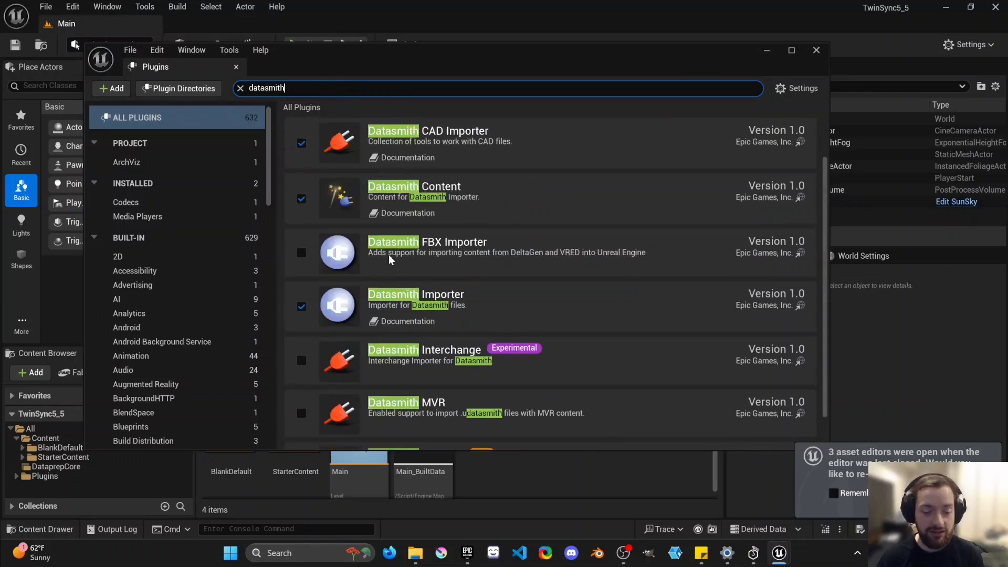
{"action": "scroll", "coordinate": [363, 295], "scroll_direction": "down", "scroll_amount": 1}
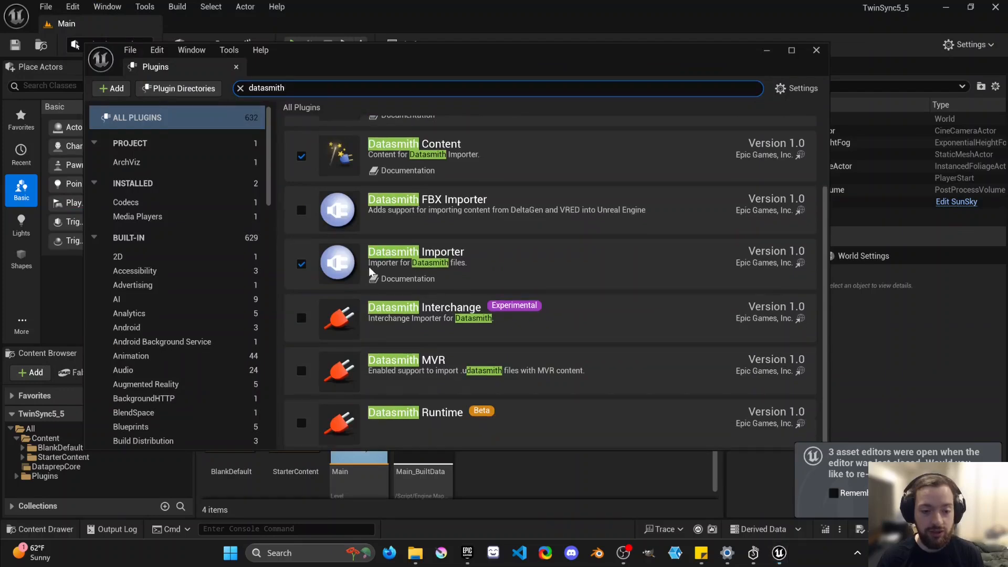
{"action": "scroll", "coordinate": [356, 125], "scroll_direction": "up", "scroll_amount": 2}
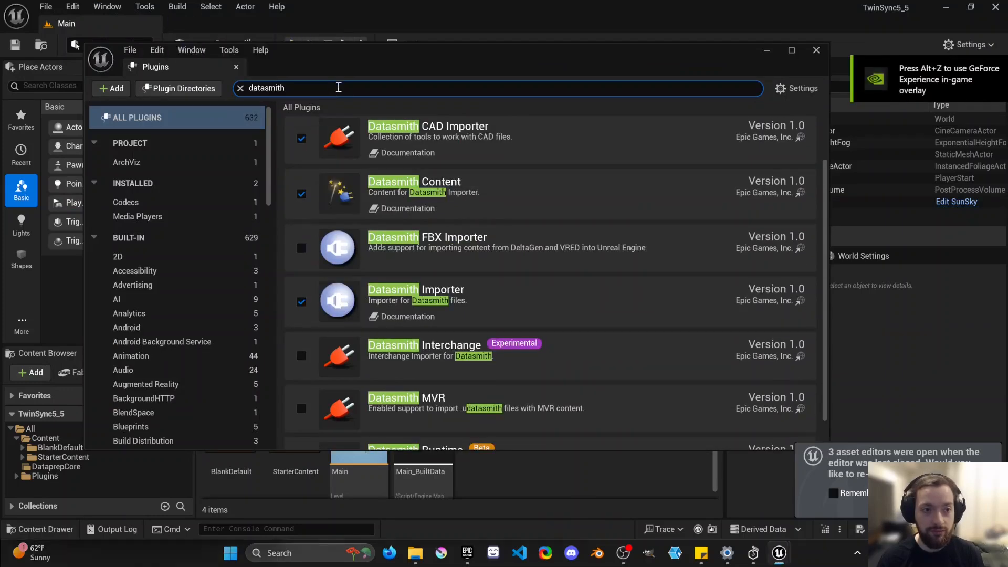
Search the plugins for "Twin" to check the Twin Sync Studio Plugin, and close the Plugins window
{"action": "left_click", "coordinate": [342, 97]}
{"action": "type", "text": "TwinSync"}
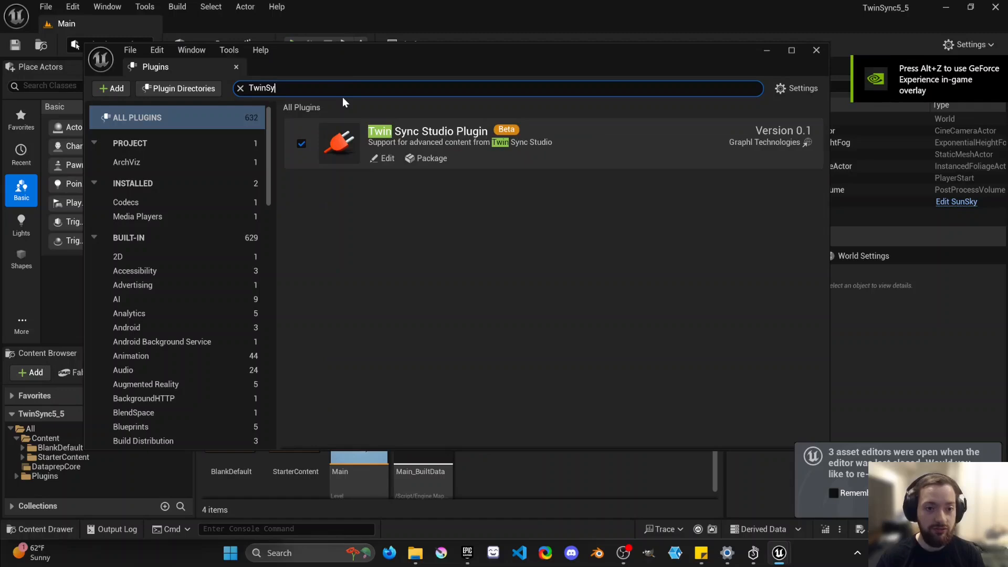
{"action": "key", "text": "BackSpace"}
{"action": "key", "text": "BackSpace"}
{"action": "key", "text": "BackSpace"}
{"action": "key", "text": "BackSpace"}
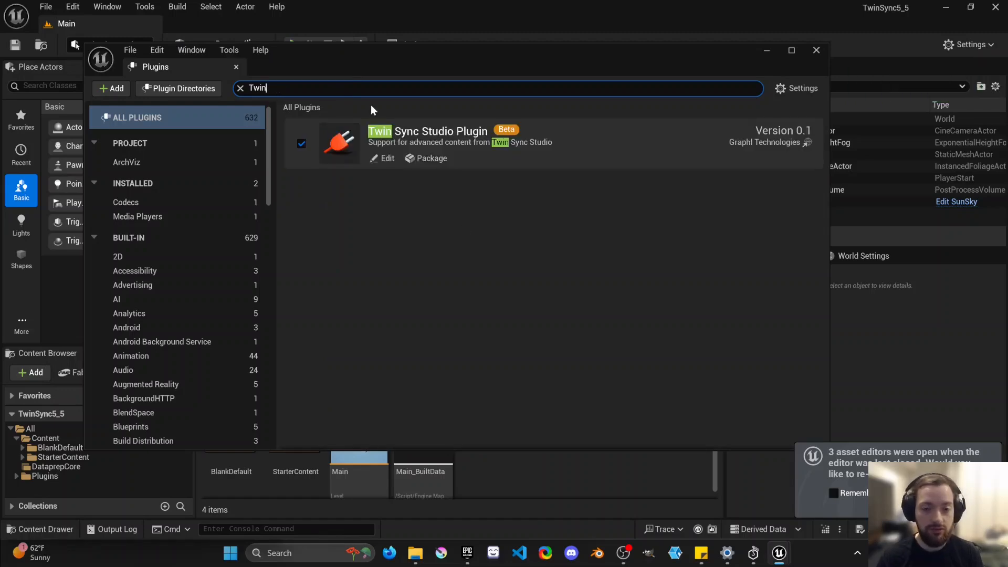
{"action": "left_click", "coordinate": [816, 50]}
View the Starter Content pack among the content packs without adding it, and open the project's StarterContent Materials folder
{"action": "left_click", "coordinate": [30, 372]}
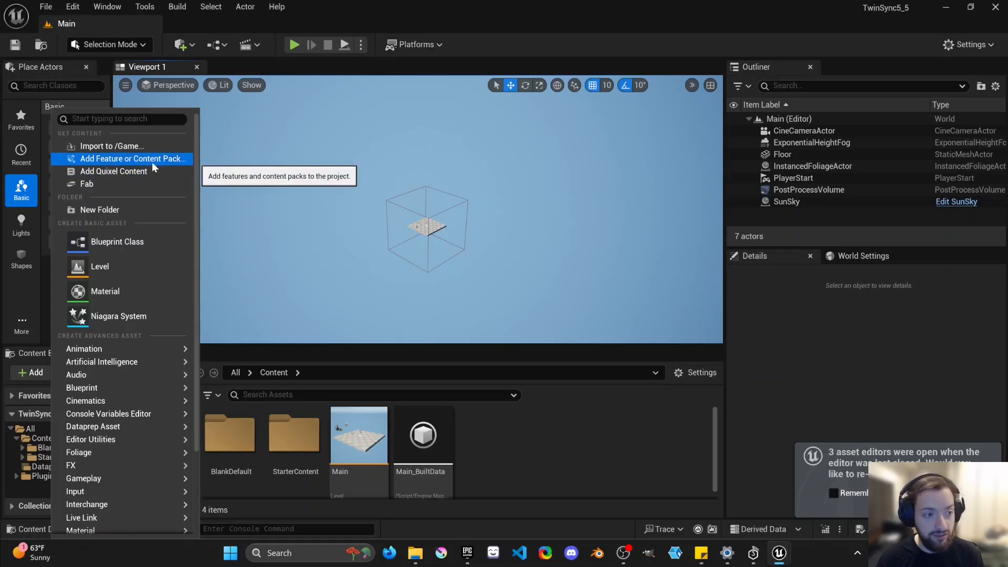
{"action": "scroll", "coordinate": [138, 181], "scroll_direction": "down", "scroll_amount": 2}
{"action": "scroll", "coordinate": [138, 182], "scroll_direction": "up", "scroll_amount": 2}
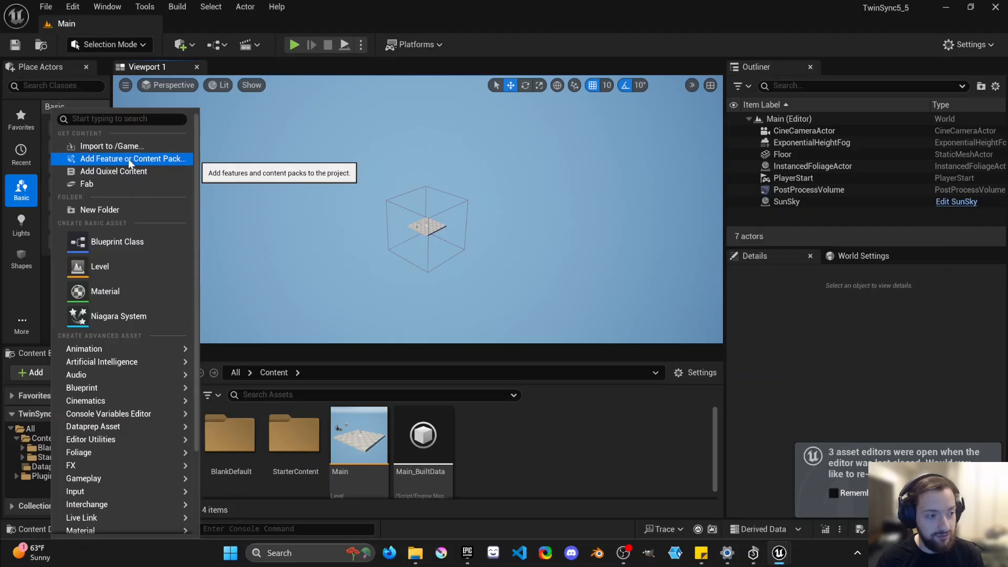
{"action": "left_click", "coordinate": [129, 159]}
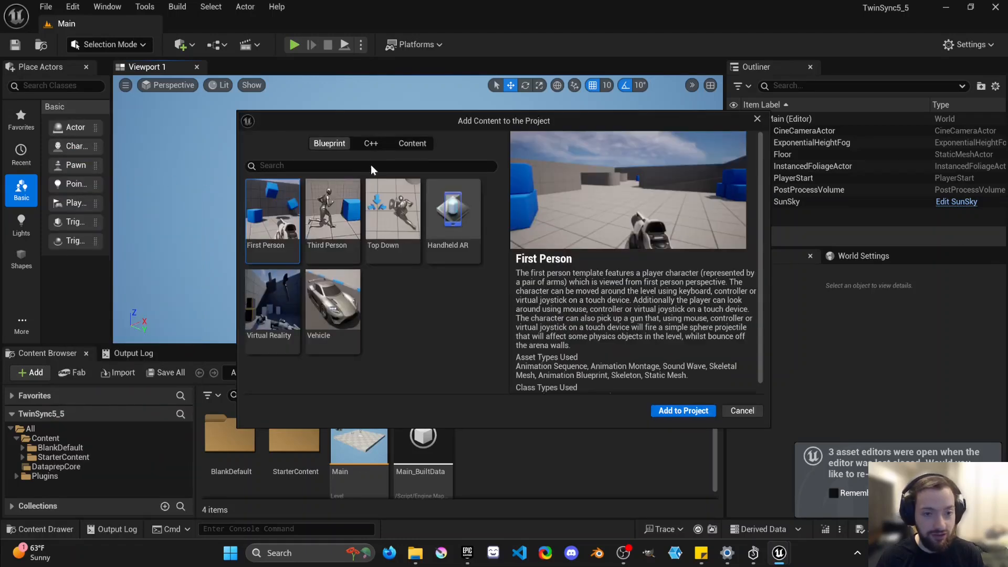
{"action": "left_click", "coordinate": [412, 145]}
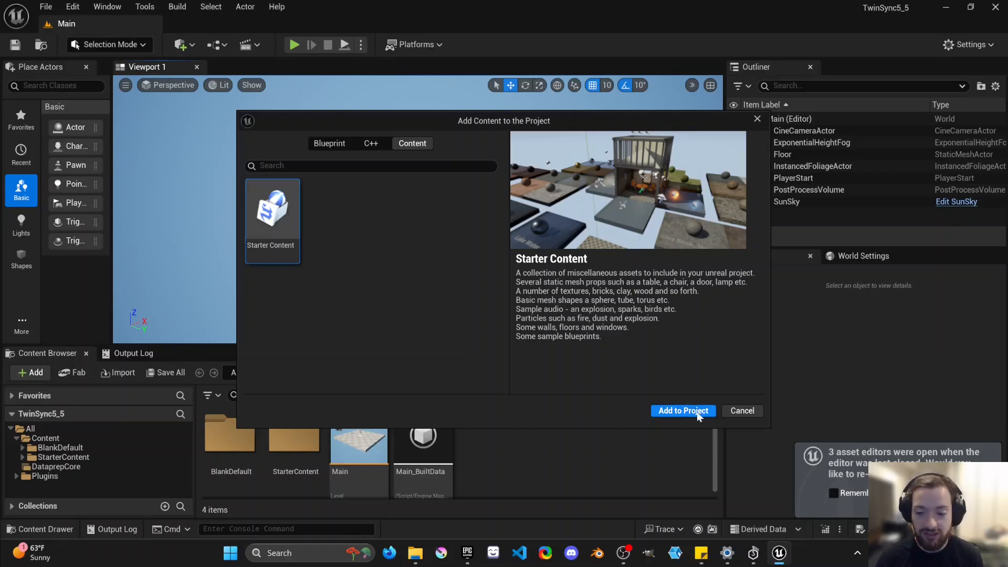
{"action": "left_click", "coordinate": [743, 411]}
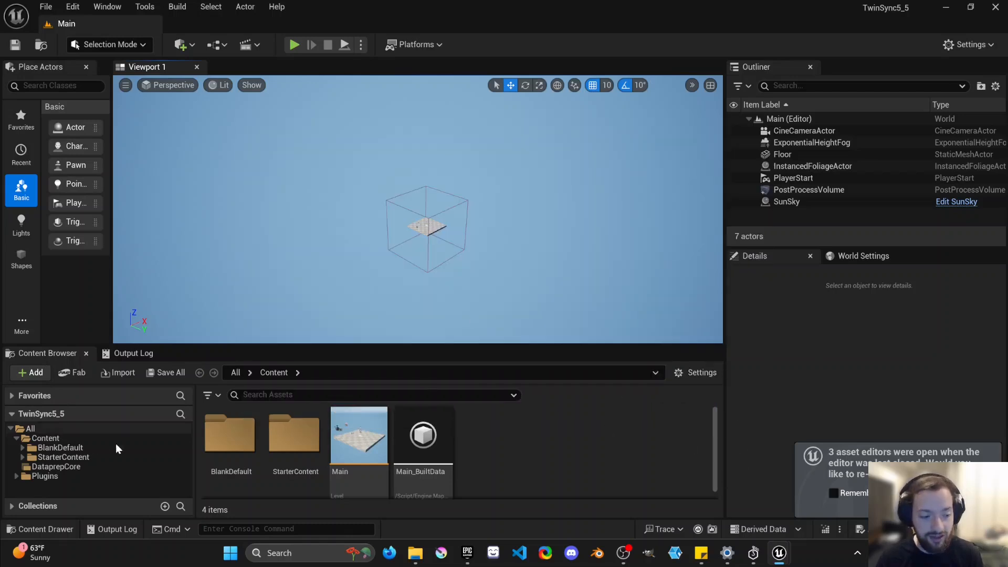
{"action": "double_click", "coordinate": [297, 438]}
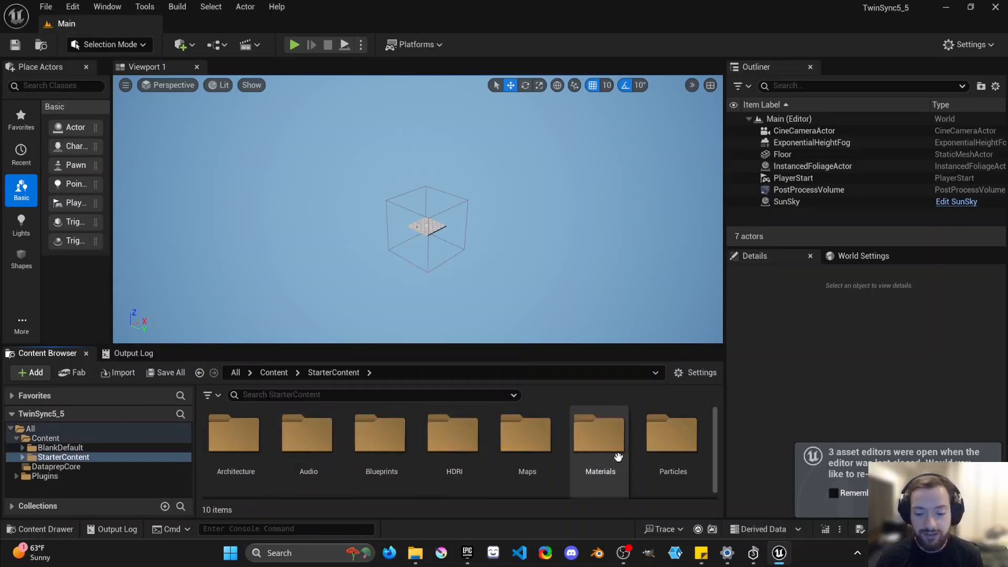
{"action": "double_click", "coordinate": [601, 429]}
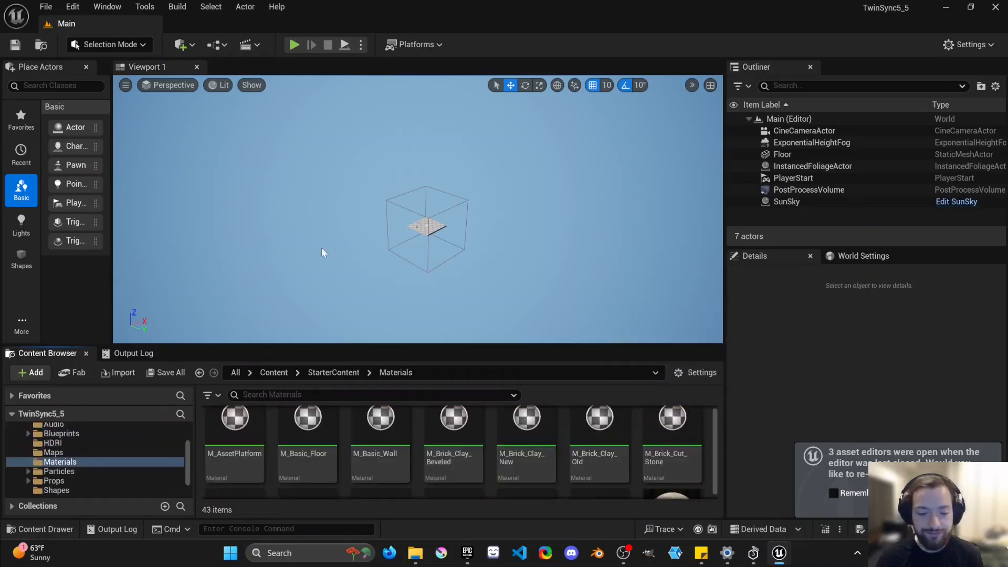
Switch to Twin Sync Studio and move the enter node well away from the return node in the processInstance graph
{"action": "key", "text": "alt+Tab"}
{"action": "left_click", "coordinate": [473, 231]}
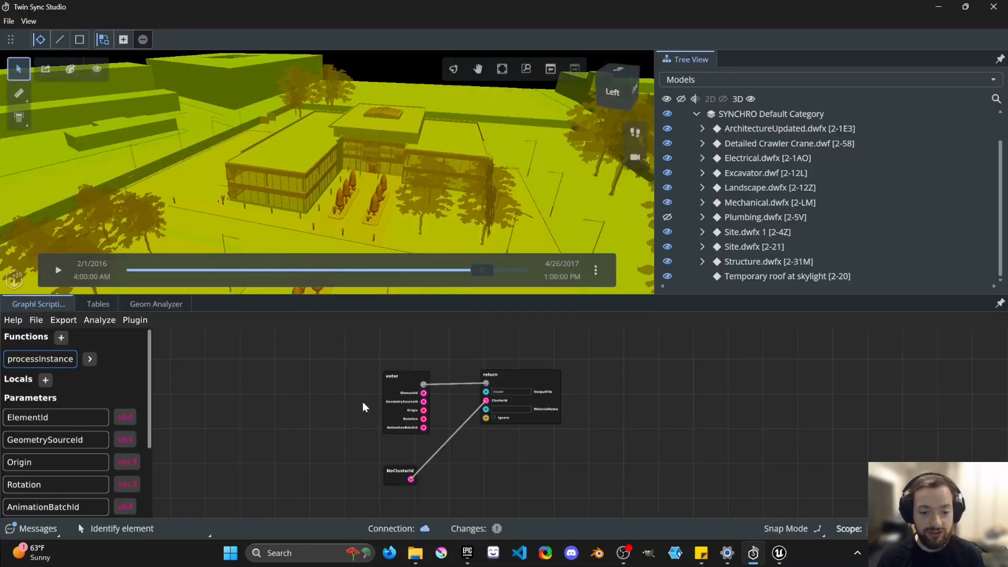
{"action": "middle_click_drag", "start_coordinate": [357, 401], "coordinate": [460, 382]}
{"action": "left_click_drag", "start_coordinate": [492, 360], "coordinate": [207, 374]}
{"action": "scroll", "coordinate": [341, 372], "scroll_direction": "up", "scroll_amount": 1}
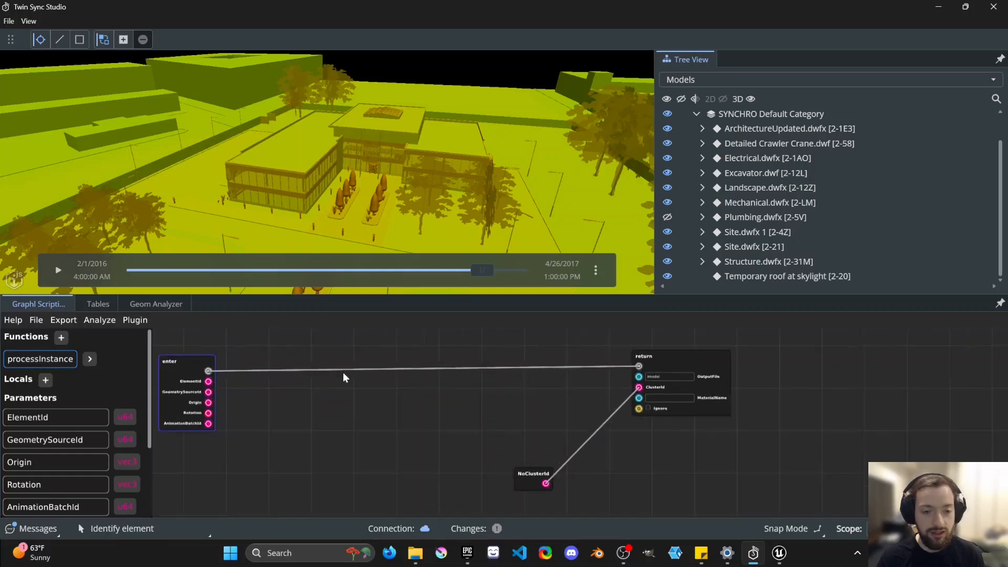
{"action": "left_click_drag", "start_coordinate": [278, 401], "coordinate": [311, 406]}
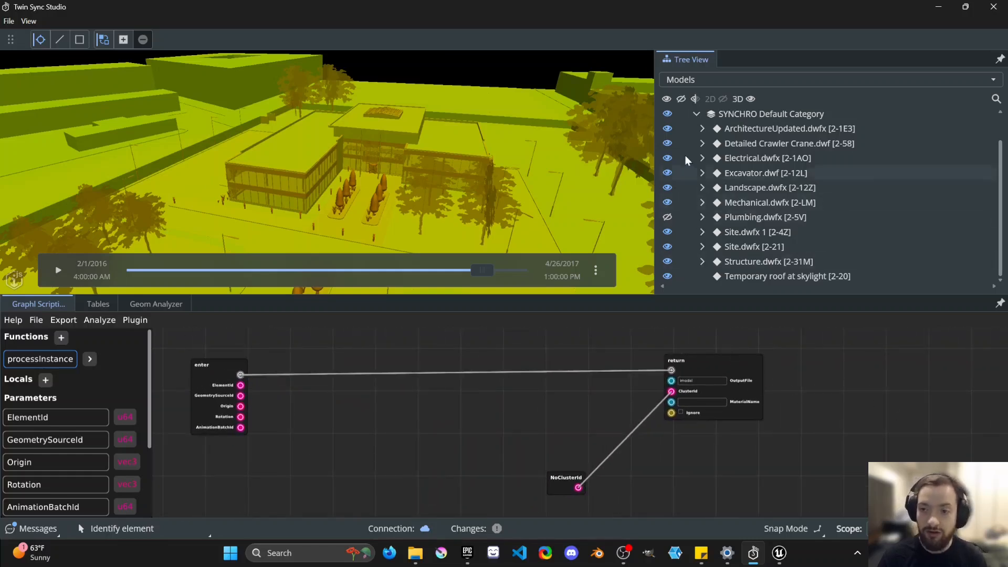
Narrow the Tree View to enlarge the 3D view, and reposition the NoClusterId and return nodes closer together
{"action": "left_click_drag", "start_coordinate": [654, 89], "coordinate": [775, 96]}
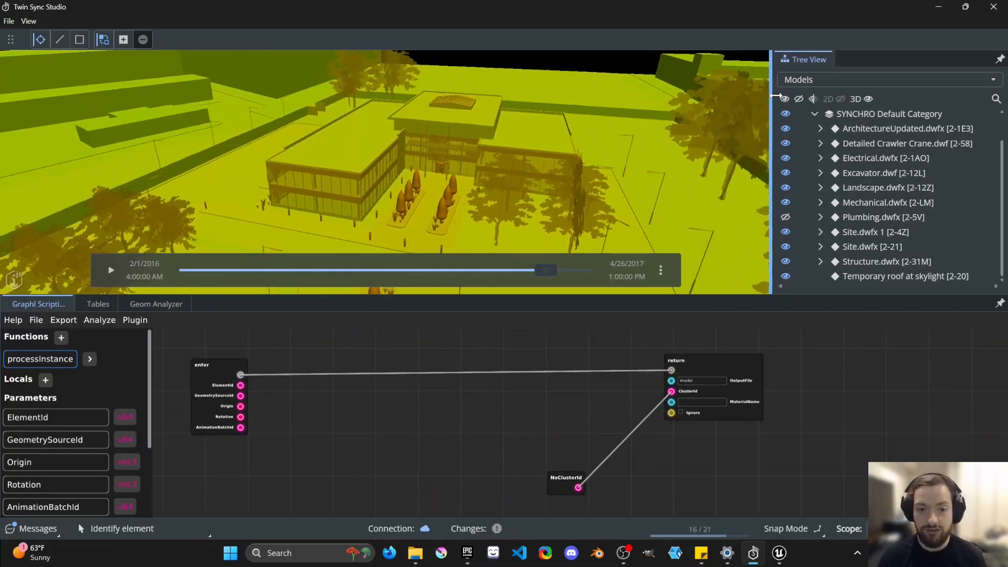
{"action": "left_click_drag", "start_coordinate": [362, 387], "coordinate": [437, 400]}
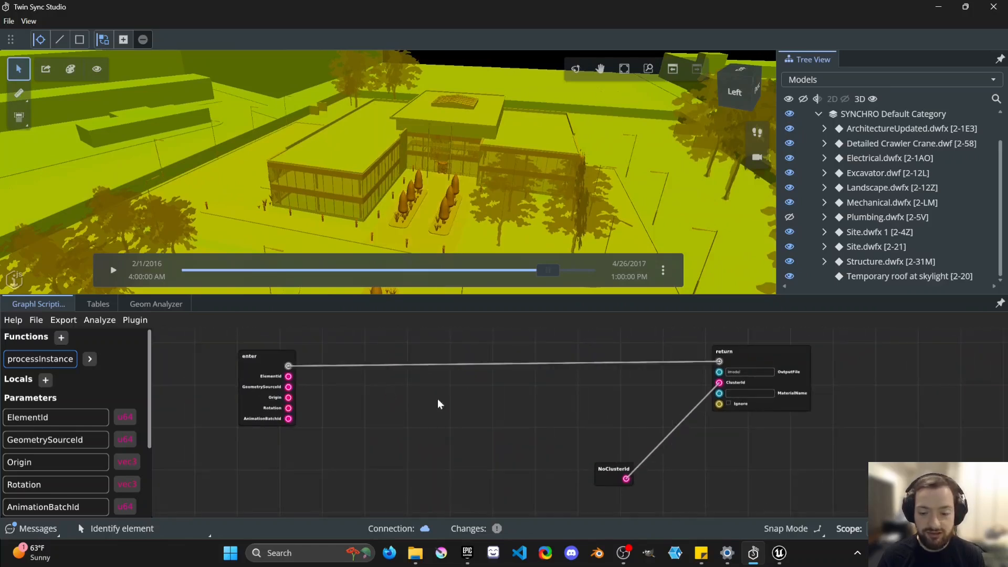
{"action": "left_click_drag", "start_coordinate": [608, 482], "coordinate": [637, 459]}
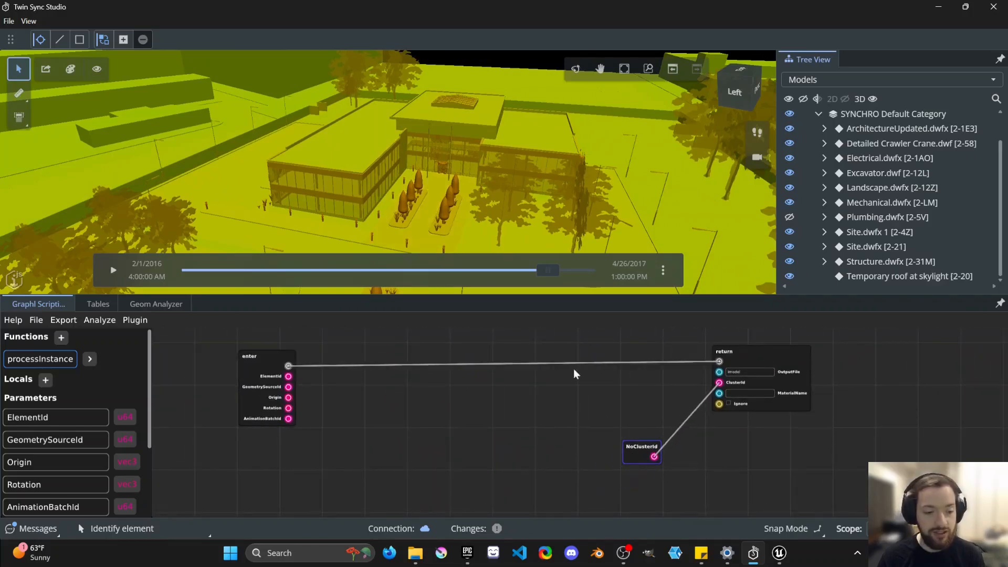
{"action": "left_click_drag", "start_coordinate": [776, 364], "coordinate": [779, 364]}
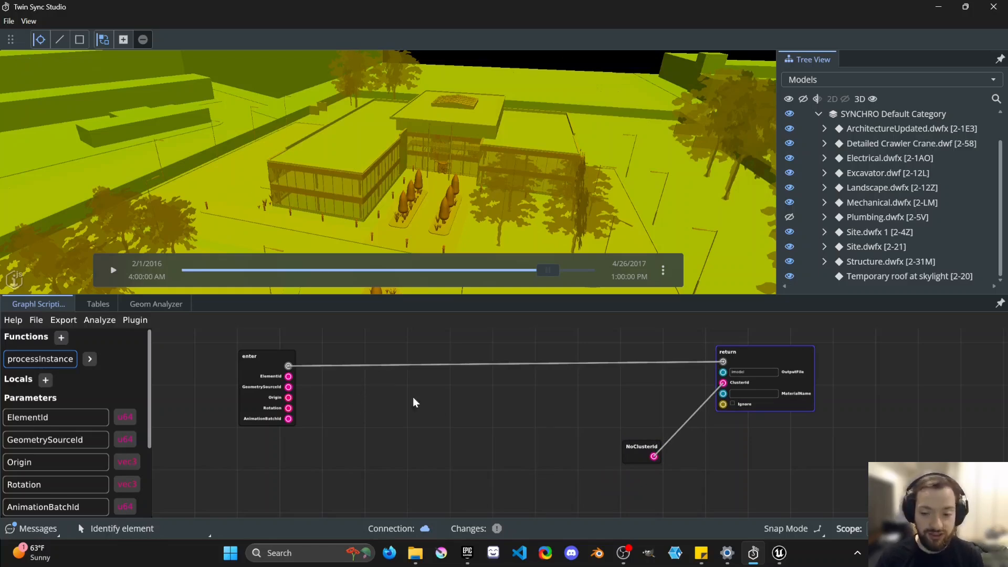
{"action": "left_click_drag", "start_coordinate": [767, 361], "coordinate": [766, 366]}
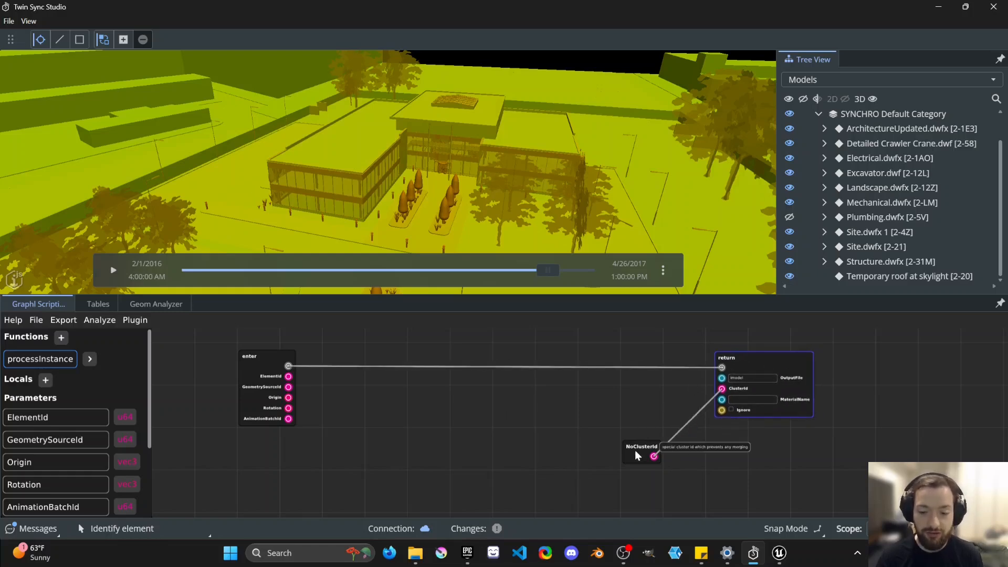
{"action": "left_click_drag", "start_coordinate": [637, 454], "coordinate": [630, 457]}
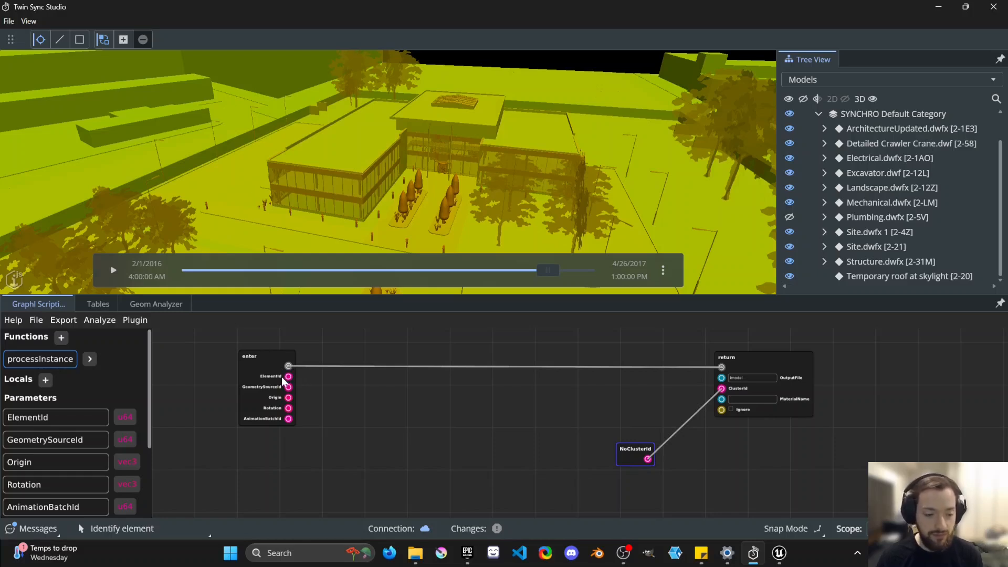
Examine the processInstance parameters alongside the enter node's outputs and the building in the 3D view
{"action": "scroll", "coordinate": [49, 434], "scroll_direction": "down", "scroll_amount": 1}
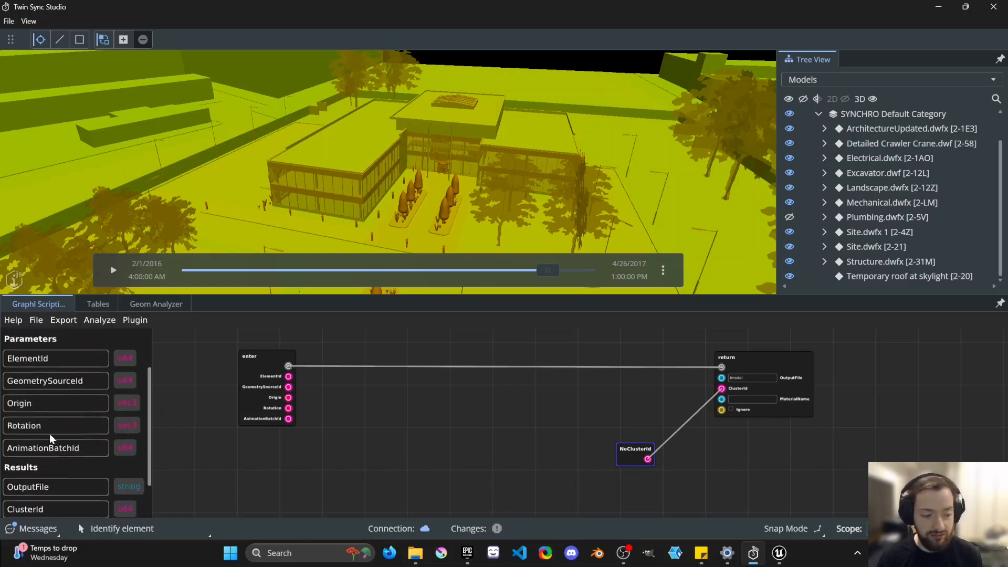
{"action": "scroll", "coordinate": [82, 437], "scroll_direction": "down", "scroll_amount": 1}
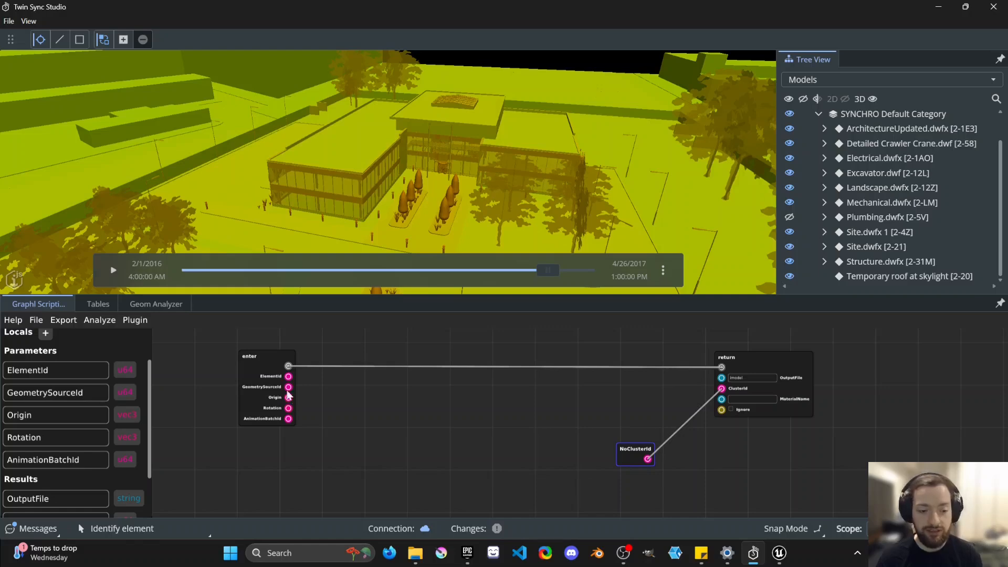
{"action": "scroll", "coordinate": [428, 178], "scroll_direction": "up", "scroll_amount": 1}
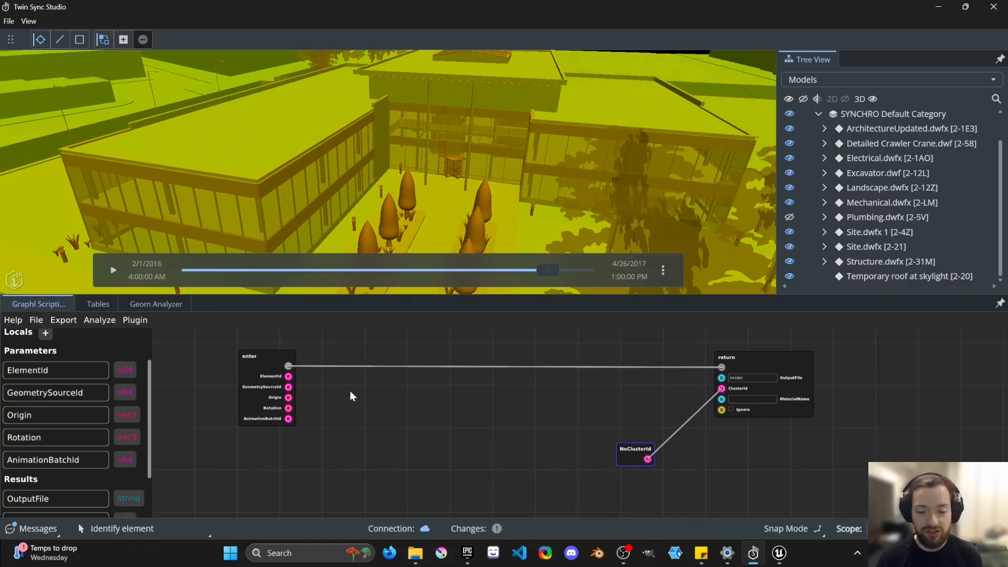
{"action": "scroll", "coordinate": [417, 197], "scroll_direction": "down", "scroll_amount": 3}
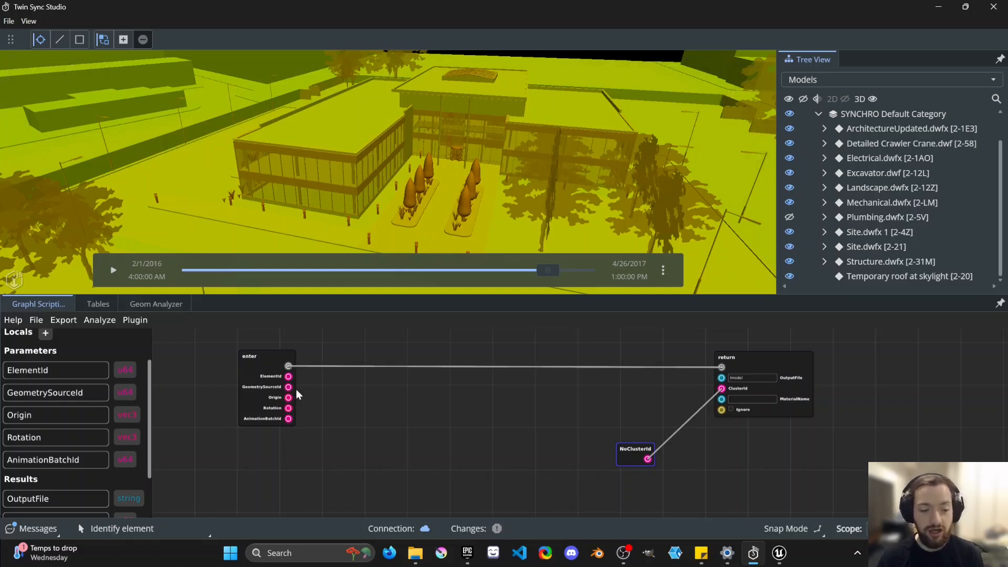
{"action": "left_click_drag", "start_coordinate": [289, 389], "coordinate": [297, 389]}
{"action": "left_click", "coordinate": [306, 379]}
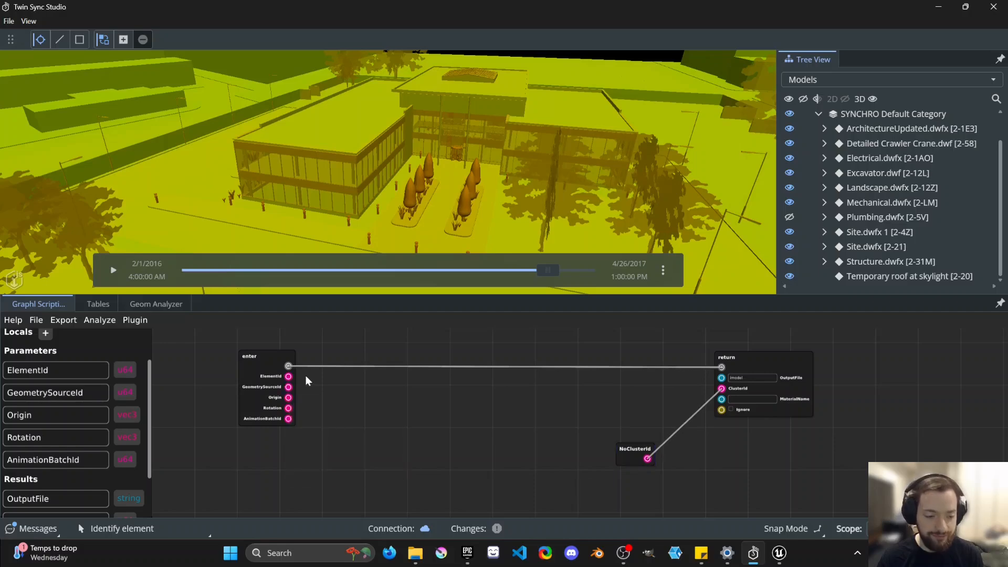
Clear all isolated, hidden and emphasized elements so the building model regains its normal colours
{"action": "left_click_drag", "start_coordinate": [373, 395], "coordinate": [349, 398]}
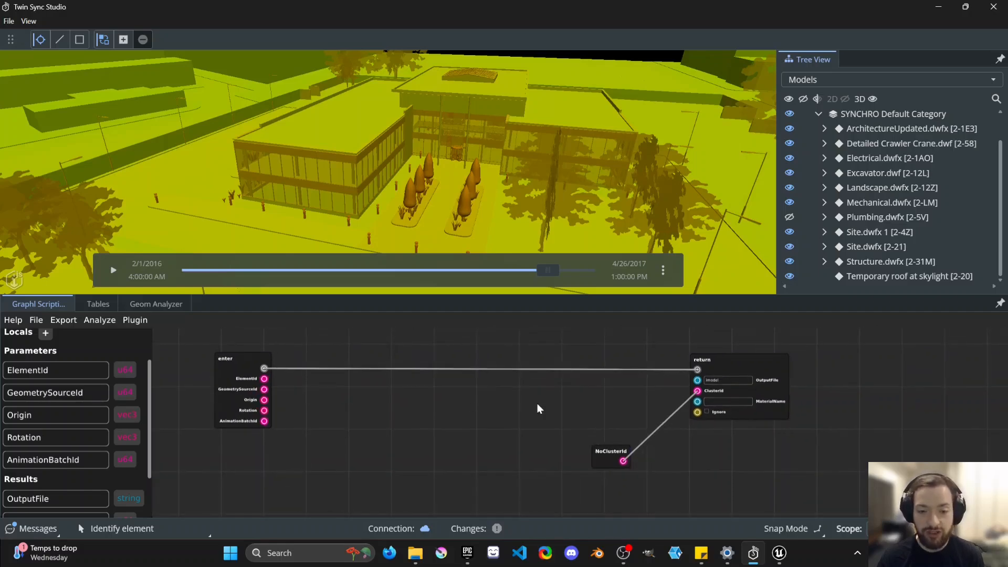
{"action": "middle_click_drag", "start_coordinate": [492, 215], "coordinate": [357, 157]}
{"action": "scroll", "coordinate": [357, 156], "scroll_direction": "down", "scroll_amount": 2}
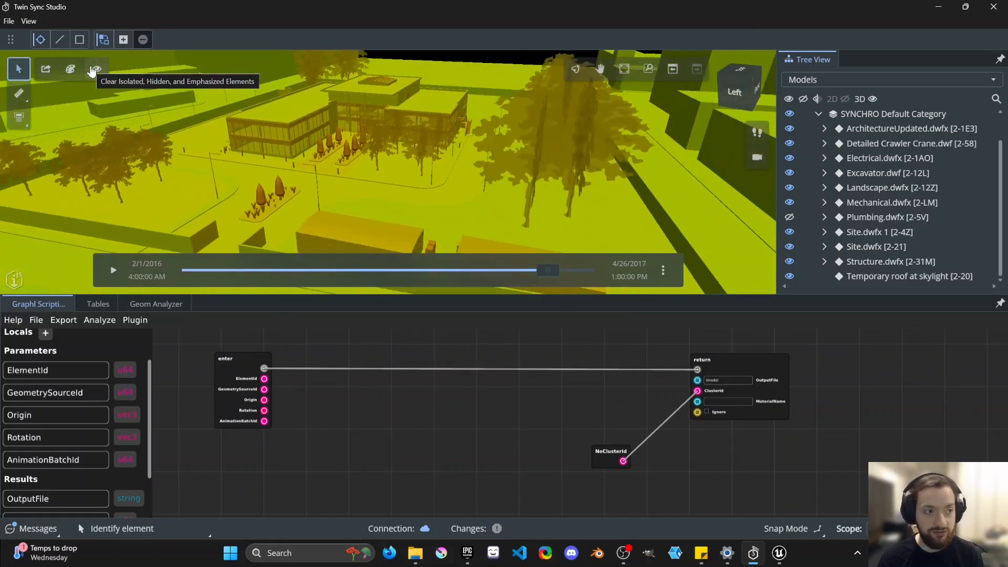
{"action": "left_click", "coordinate": [97, 68]}
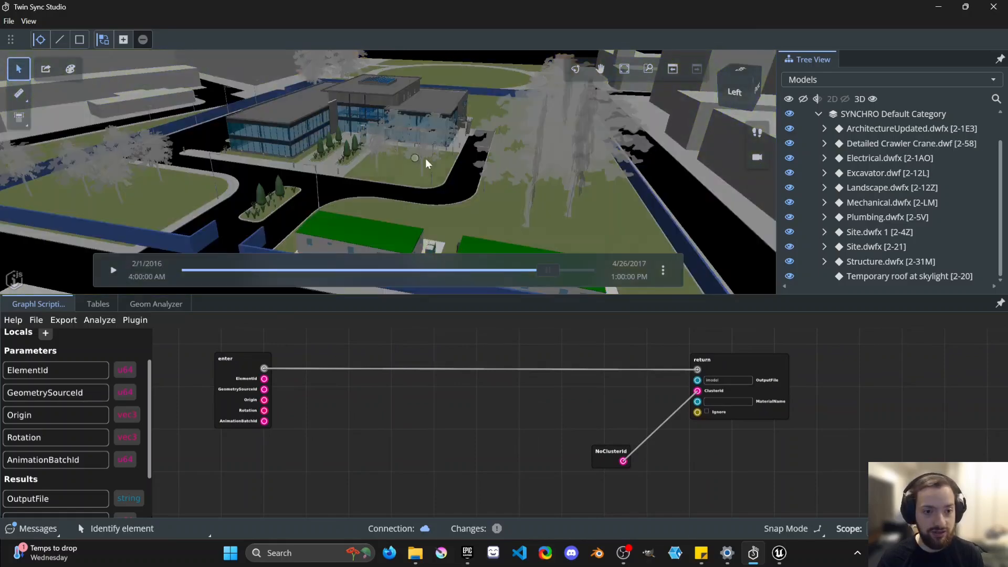
Select the lawn floor beside the building, move the selection up to its parent element and examine which areas it covers
{"action": "left_click", "coordinate": [484, 209]}
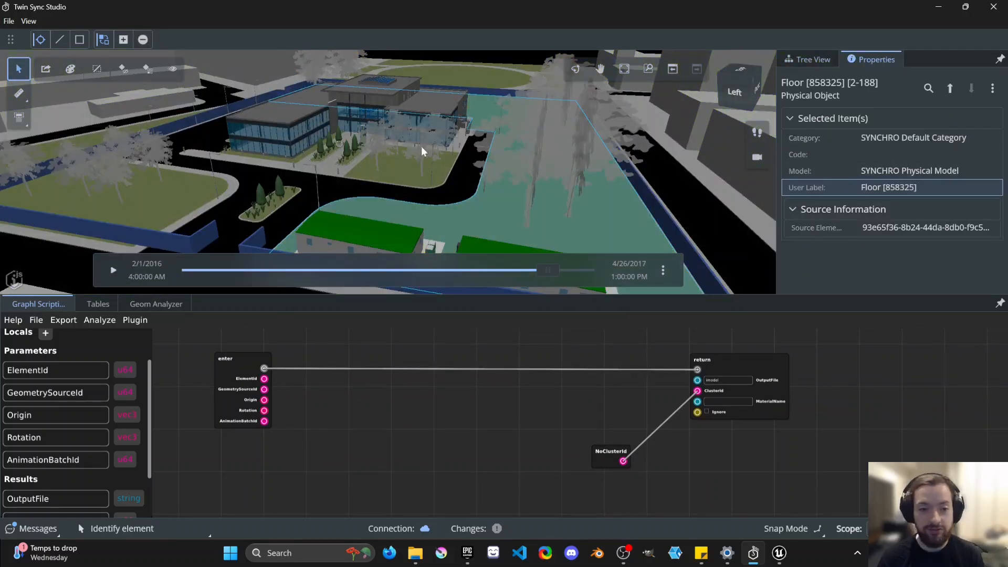
{"action": "scroll", "coordinate": [442, 121], "scroll_direction": "down", "scroll_amount": 2}
{"action": "middle_click_drag", "start_coordinate": [438, 110], "coordinate": [405, 140], "text": "shift"}
{"action": "scroll", "coordinate": [423, 122], "scroll_direction": "down", "scroll_amount": 1}
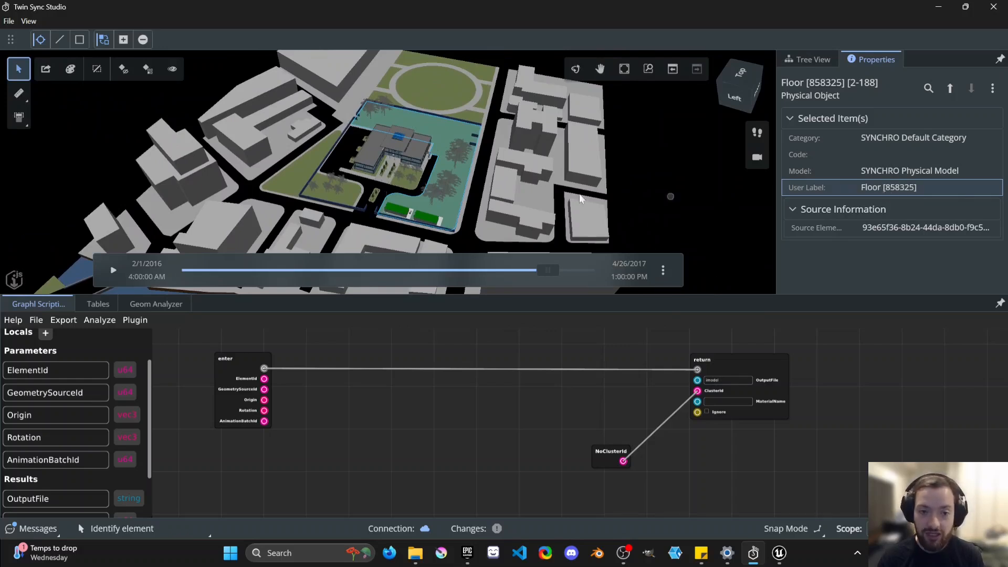
{"action": "scroll", "coordinate": [506, 171], "scroll_direction": "up", "scroll_amount": 2}
{"action": "middle_click_drag", "start_coordinate": [395, 121], "coordinate": [425, 126]}
{"action": "key", "text": "Escape"}
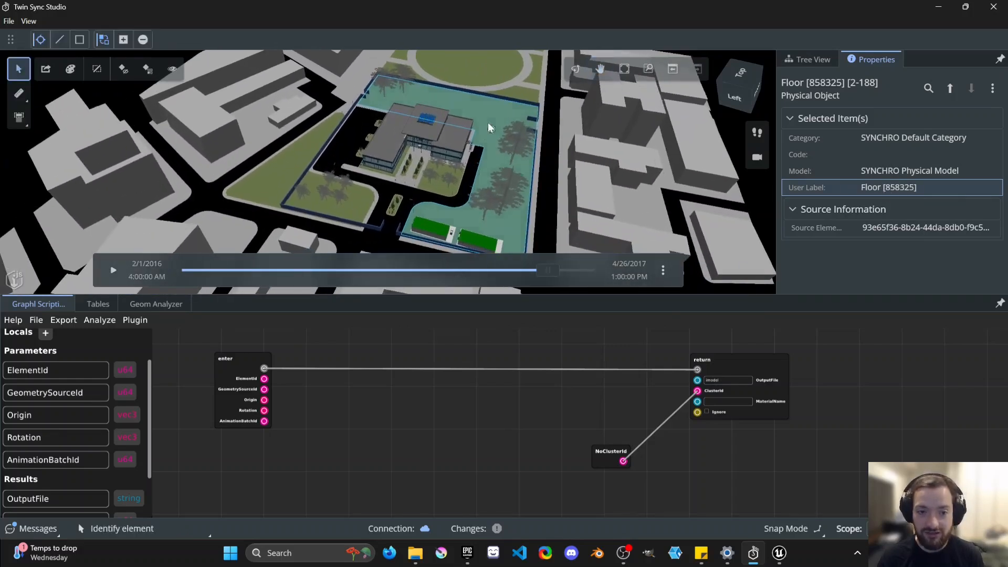
{"action": "left_click", "coordinate": [489, 178]}
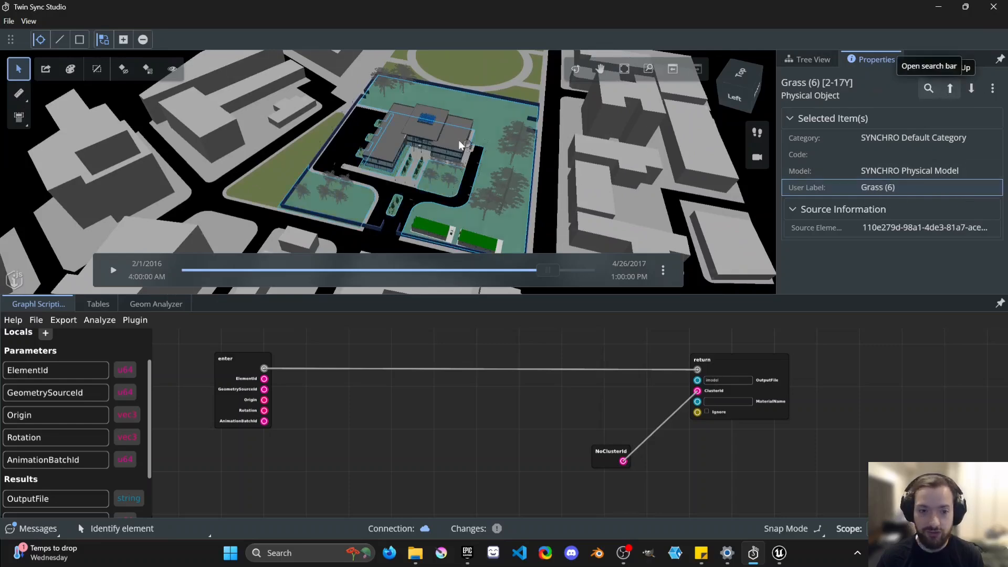
{"action": "middle_click_drag", "start_coordinate": [449, 148], "coordinate": [465, 101], "text": "shift"}
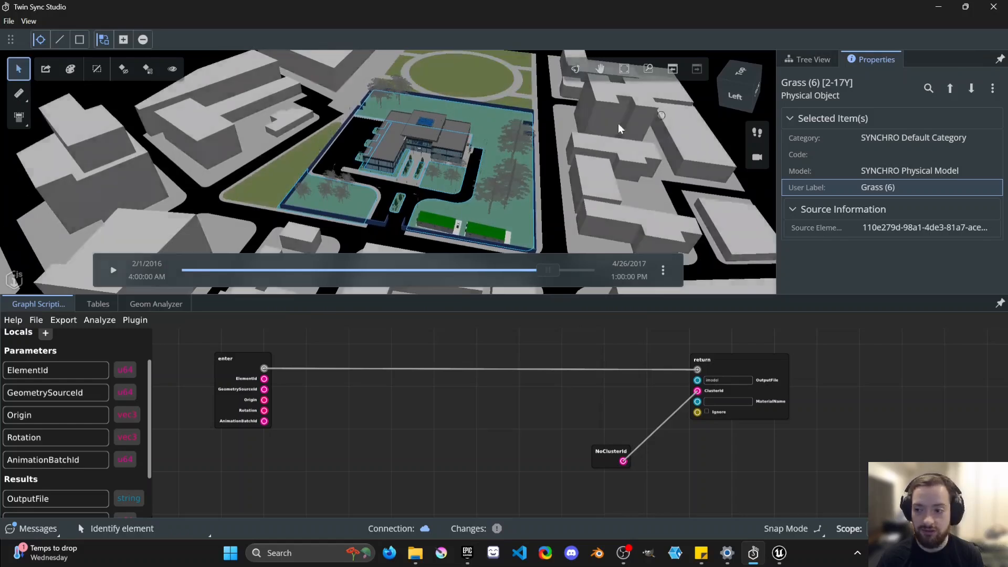
Select the floor with the circular lawn behind the building, move up to its parent and examine the grouped grass areas
{"action": "left_click", "coordinate": [472, 67]}
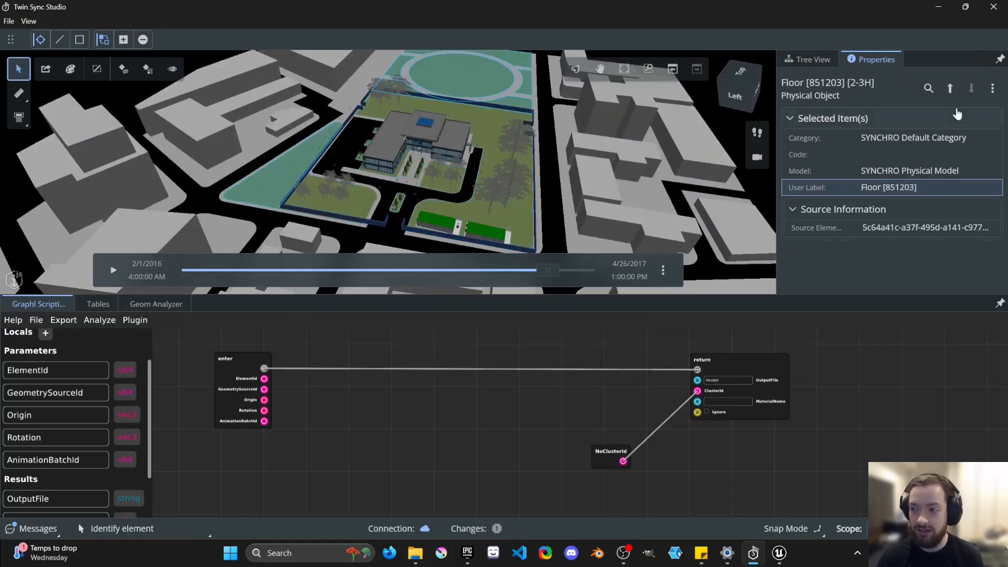
{"action": "left_click", "coordinate": [950, 88]}
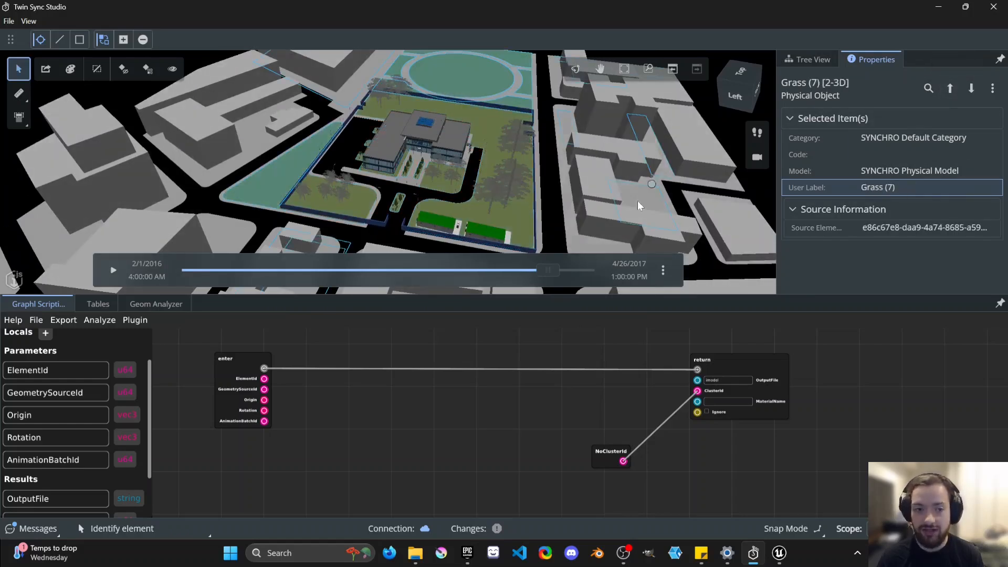
{"action": "left_click", "coordinate": [575, 69]}
{"action": "left_click_drag", "start_coordinate": [652, 147], "coordinate": [612, 178]}
{"action": "middle_click_drag", "start_coordinate": [610, 180], "coordinate": [656, 189]}
{"action": "middle_click_drag", "start_coordinate": [496, 152], "coordinate": [476, 149]}
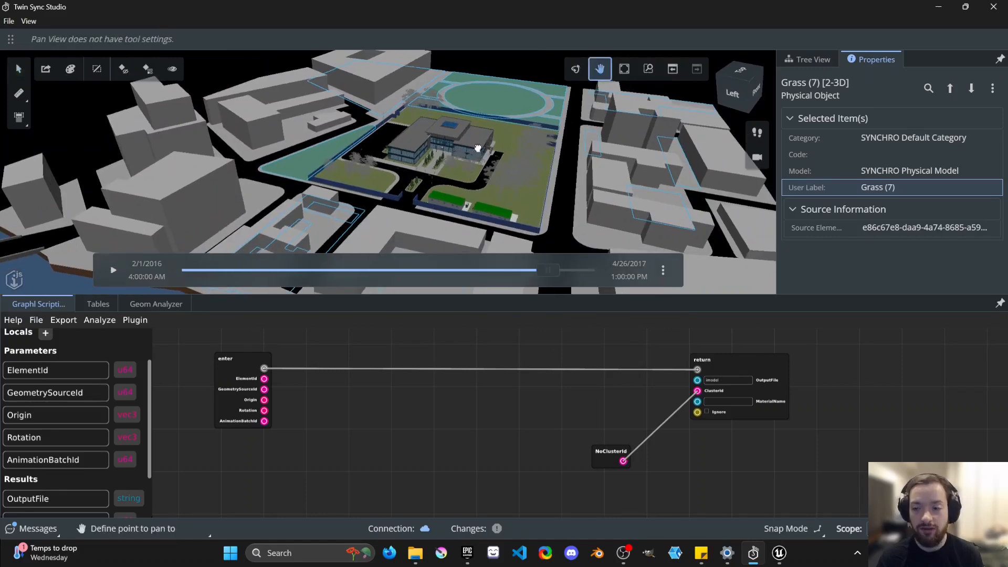
Reselect the lawn floor around the green-roofed trailers and move up to its parent to inspect the grouped grass from several angles
{"action": "left_click", "coordinate": [540, 206]}
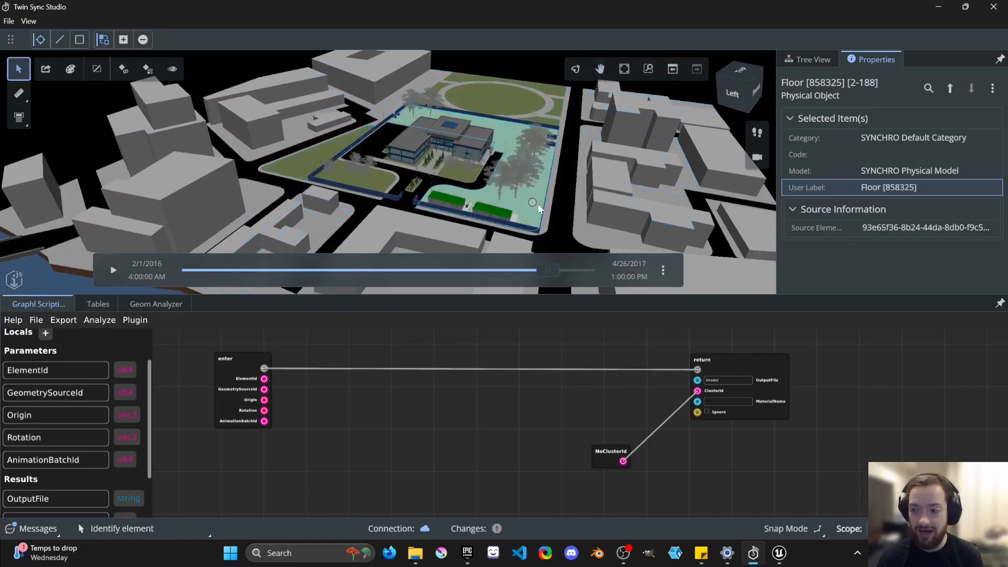
{"action": "left_click", "coordinate": [951, 95]}
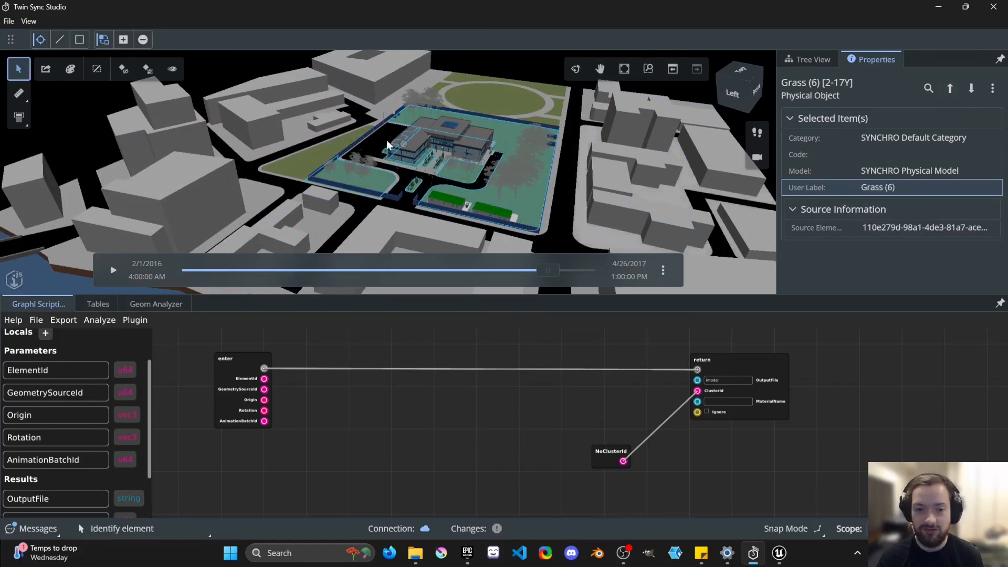
{"action": "left_click_drag", "start_coordinate": [504, 173], "coordinate": [463, 149]}
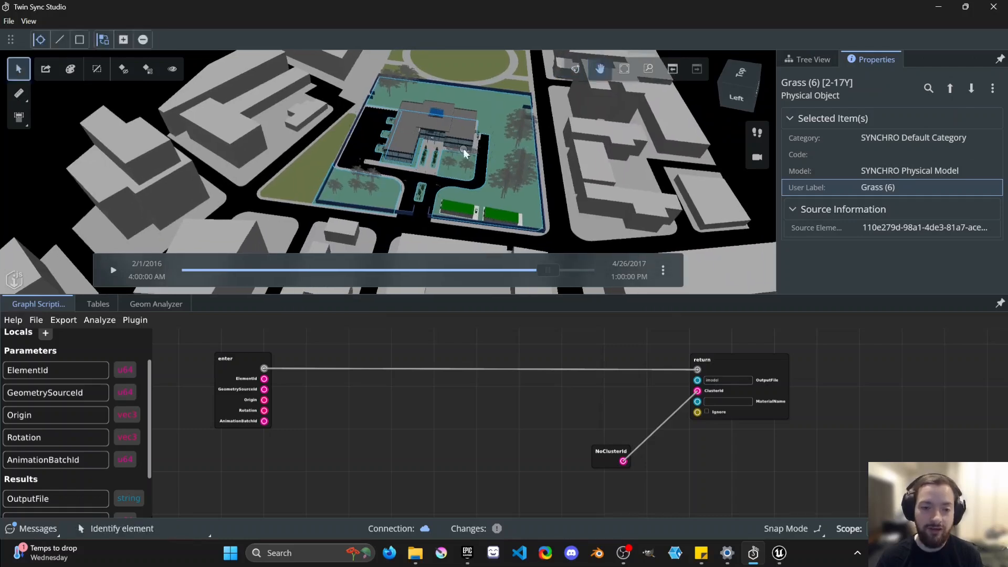
{"action": "scroll", "coordinate": [473, 147], "scroll_direction": "up", "scroll_amount": 3}
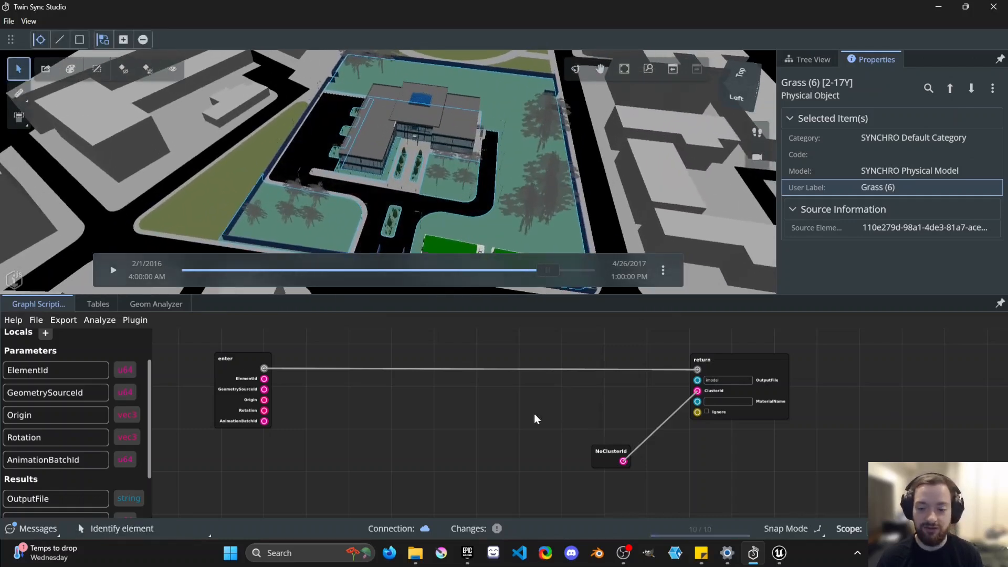
{"action": "left_click_drag", "start_coordinate": [466, 407], "coordinate": [483, 409]}
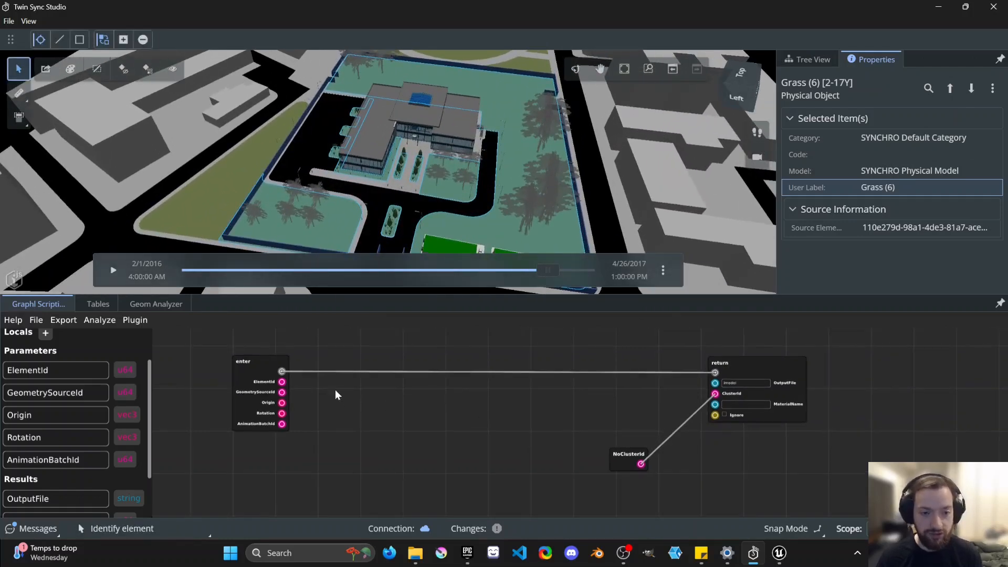
{"action": "left_click_drag", "start_coordinate": [458, 174], "coordinate": [498, 153]}
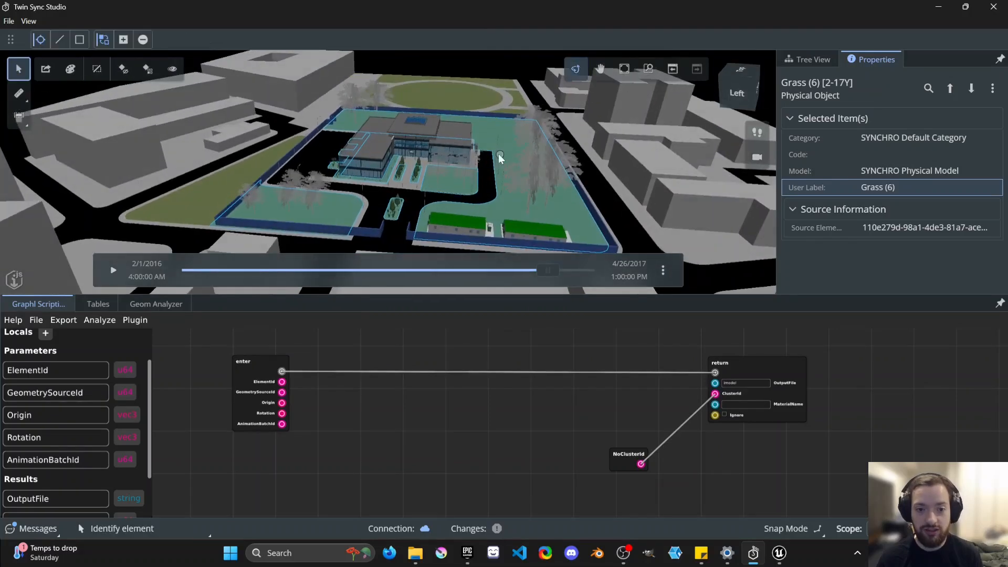
{"action": "left_click", "coordinate": [482, 214]}
{"action": "left_click", "coordinate": [951, 89]}
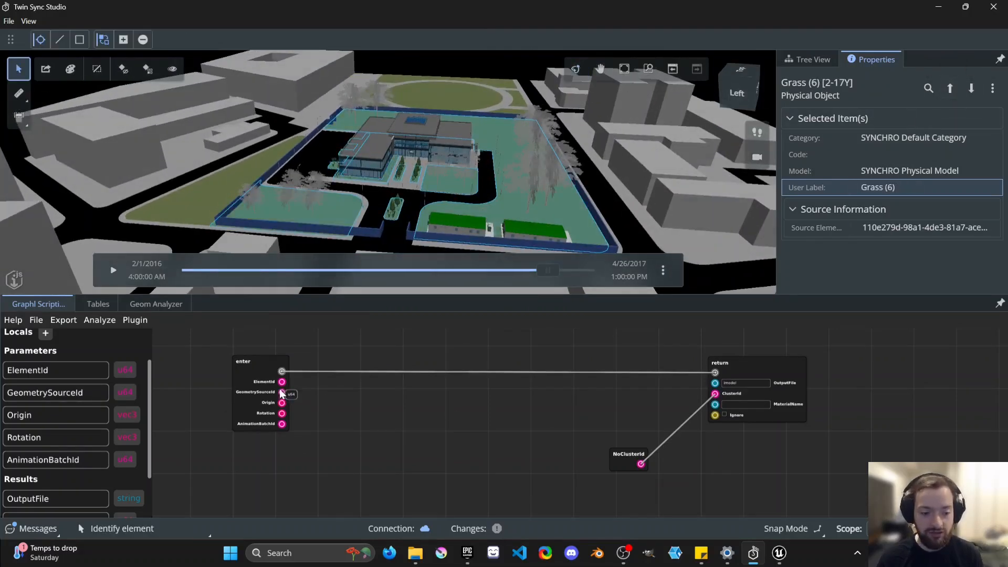
Look up the graph editor's guide on panning, creating and connecting nodes, and close it
{"action": "right_click", "coordinate": [314, 401]}
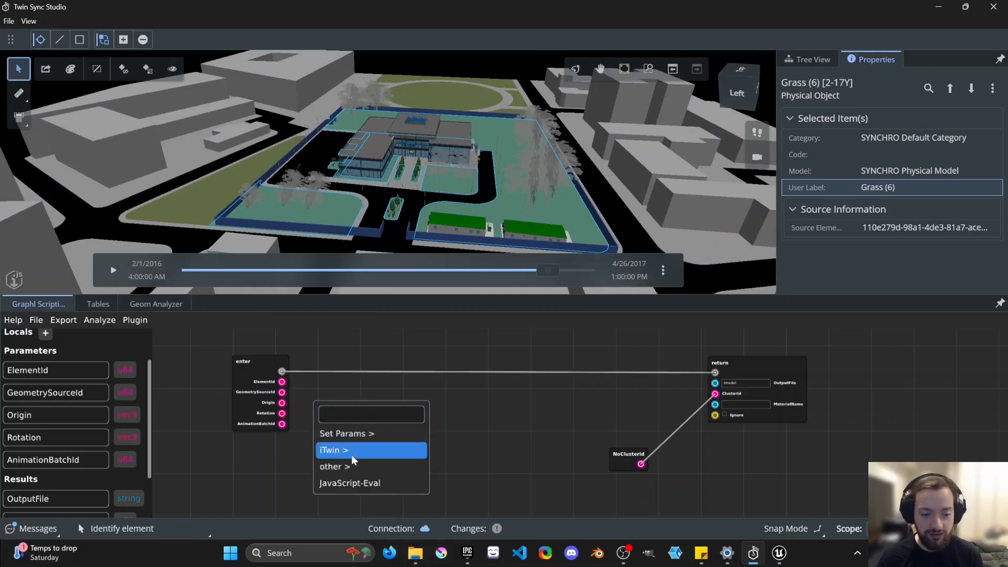
{"action": "left_click", "coordinate": [290, 387]}
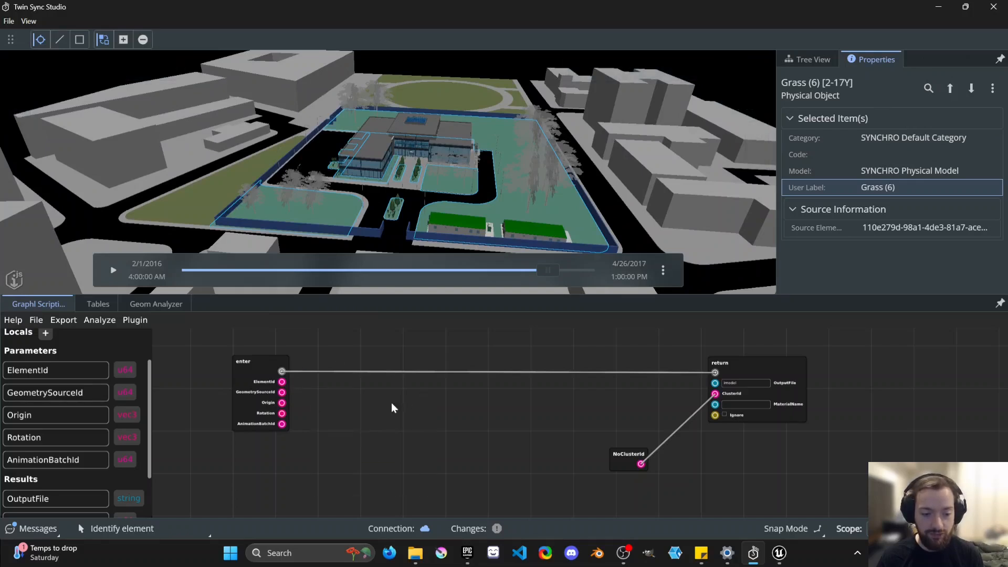
{"action": "left_click", "coordinate": [39, 321]}
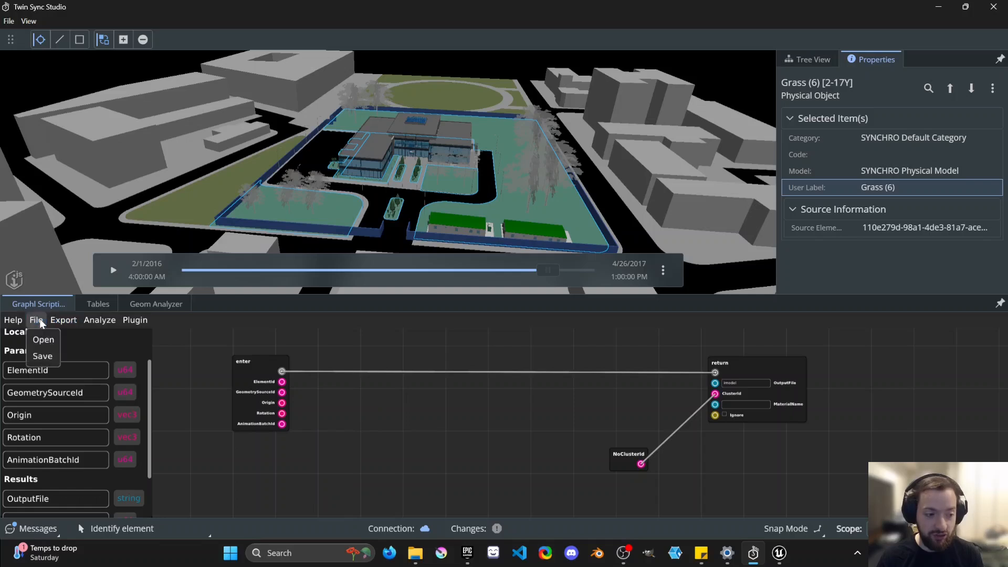
{"action": "left_click", "coordinate": [14, 320]}
{"action": "left_click", "coordinate": [21, 339]}
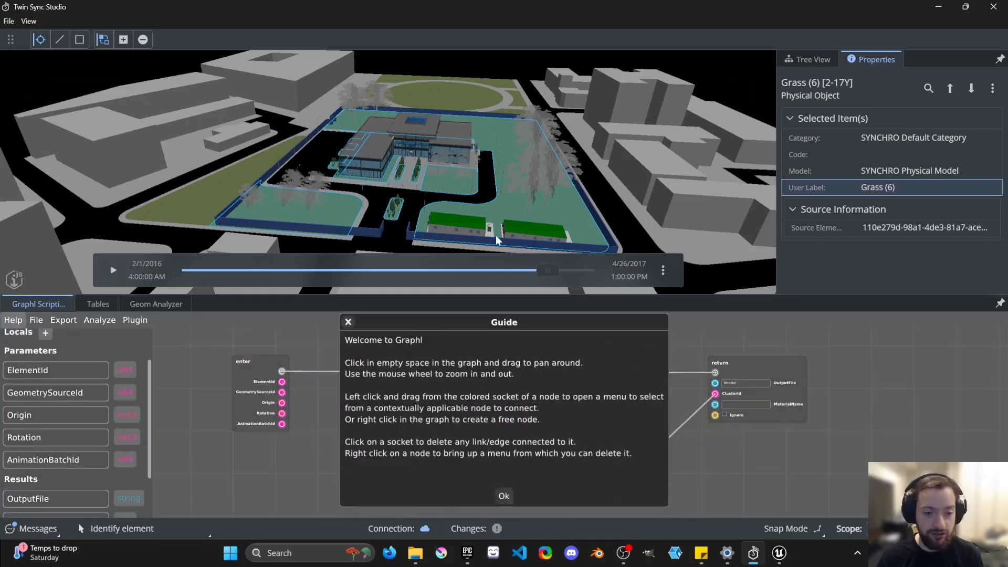
{"action": "left_click", "coordinate": [348, 322]}
{"action": "left_click_drag", "start_coordinate": [305, 389], "coordinate": [321, 396]}
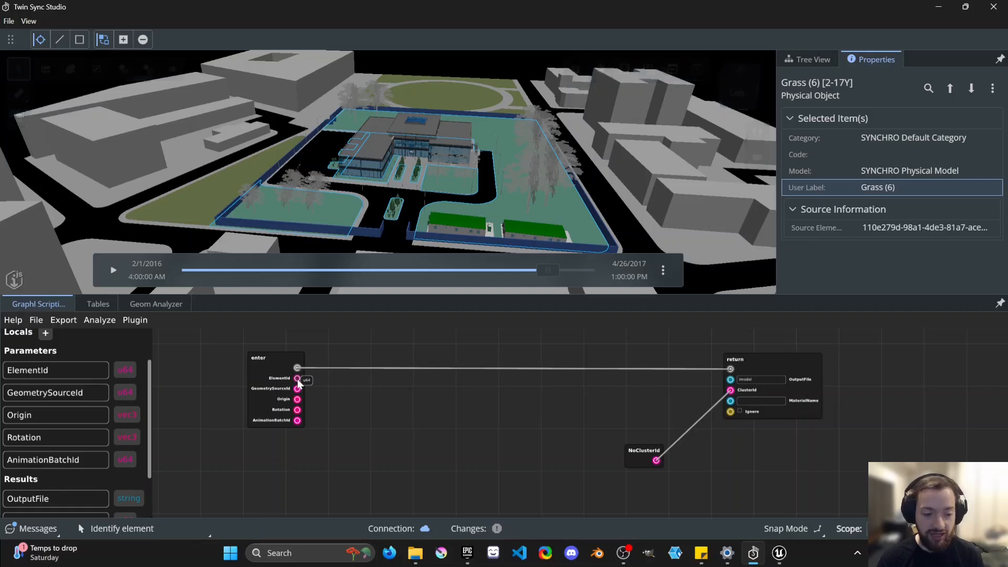
{"action": "left_click_drag", "start_coordinate": [297, 379], "coordinate": [326, 392]}
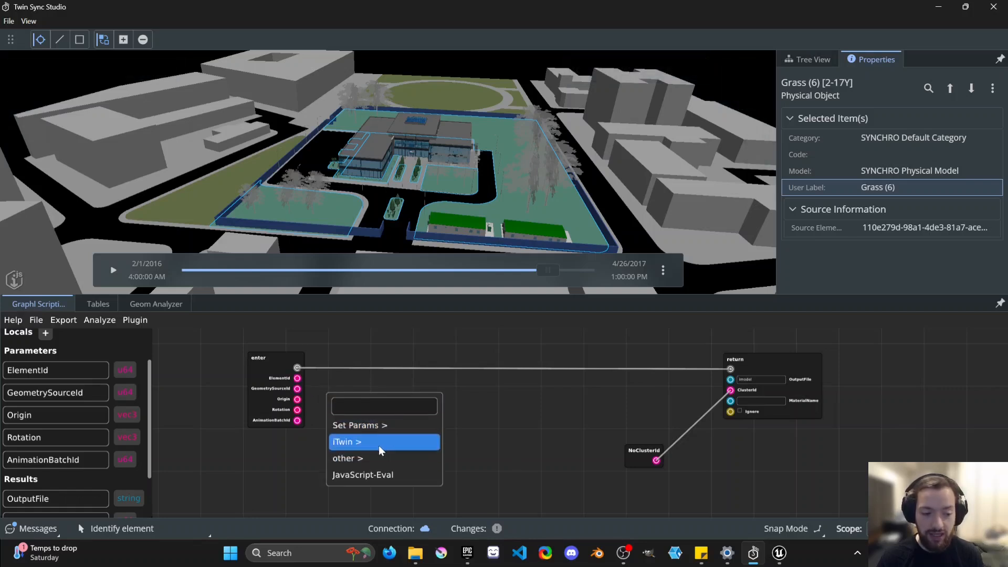
{"action": "right_click", "coordinate": [496, 401]}
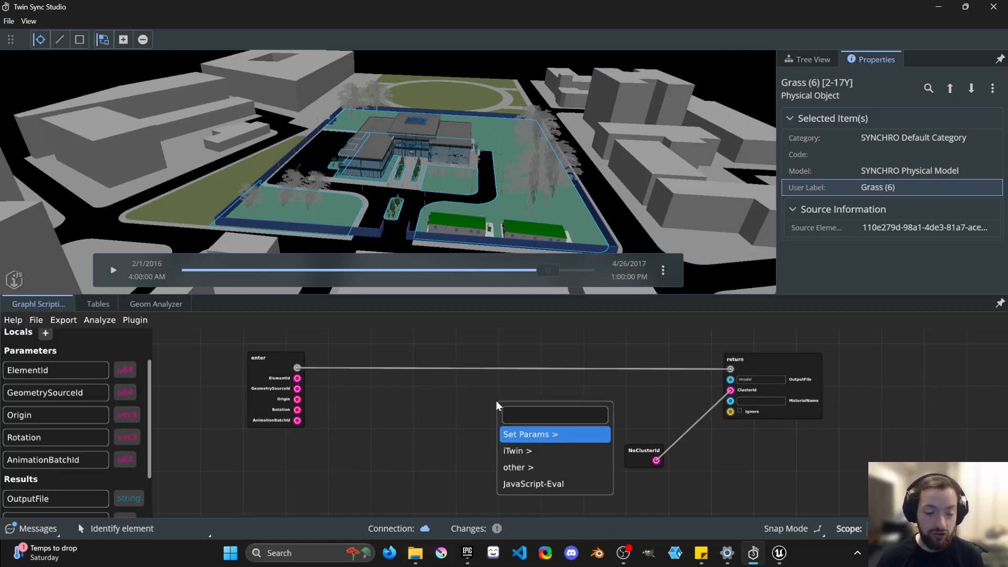
{"action": "left_click_drag", "start_coordinate": [455, 425], "coordinate": [456, 420]}
{"action": "right_click", "coordinate": [426, 378]}
{"action": "scroll", "coordinate": [471, 411], "scroll_direction": "down", "scroll_amount": 1}
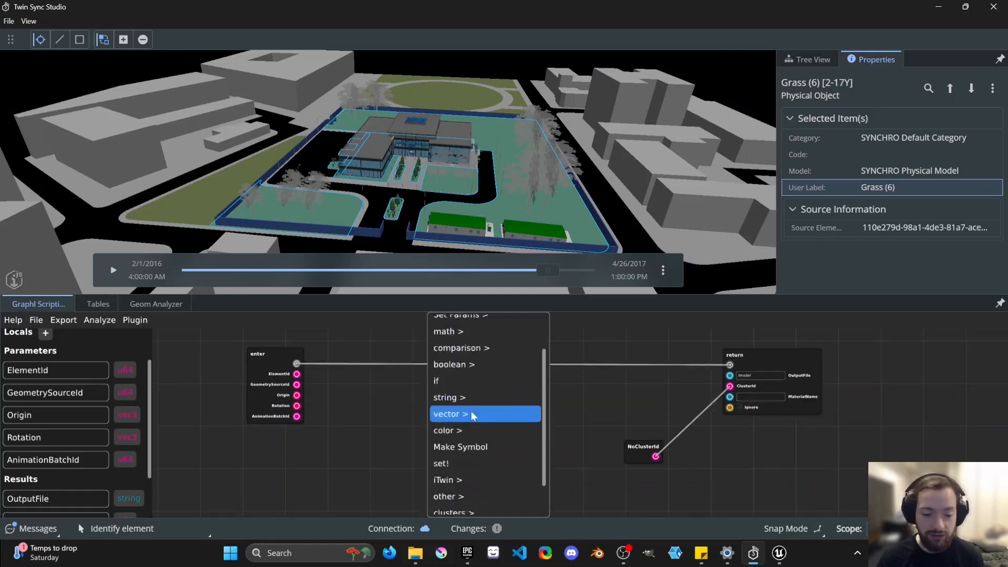
{"action": "scroll", "coordinate": [471, 411], "scroll_direction": "down", "scroll_amount": 1}
{"action": "left_click", "coordinate": [368, 415]}
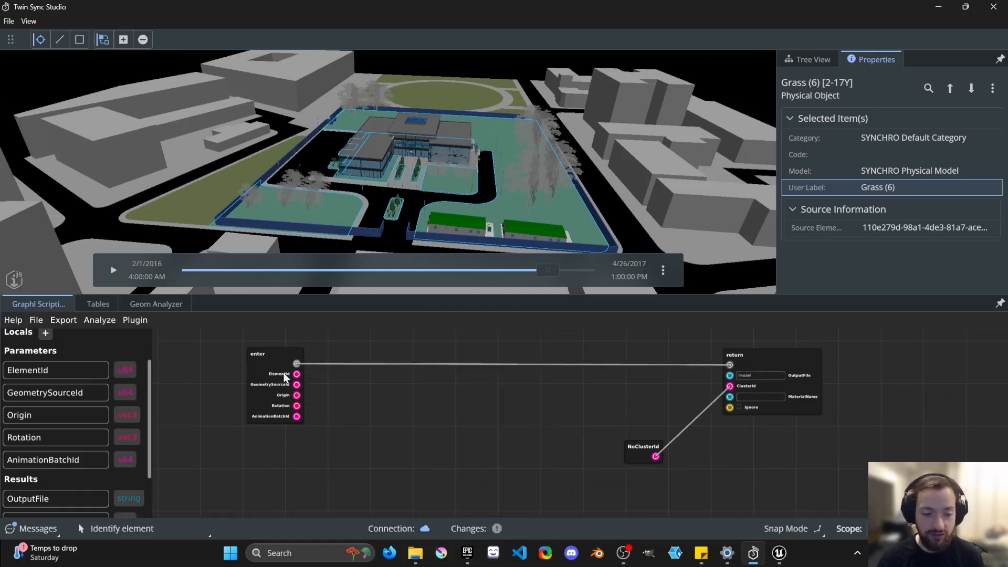
Add an iTwin Parent node fed by the enter node's ElementId output and place it beside the enter node
{"action": "left_click_drag", "start_coordinate": [323, 388], "coordinate": [345, 398]}
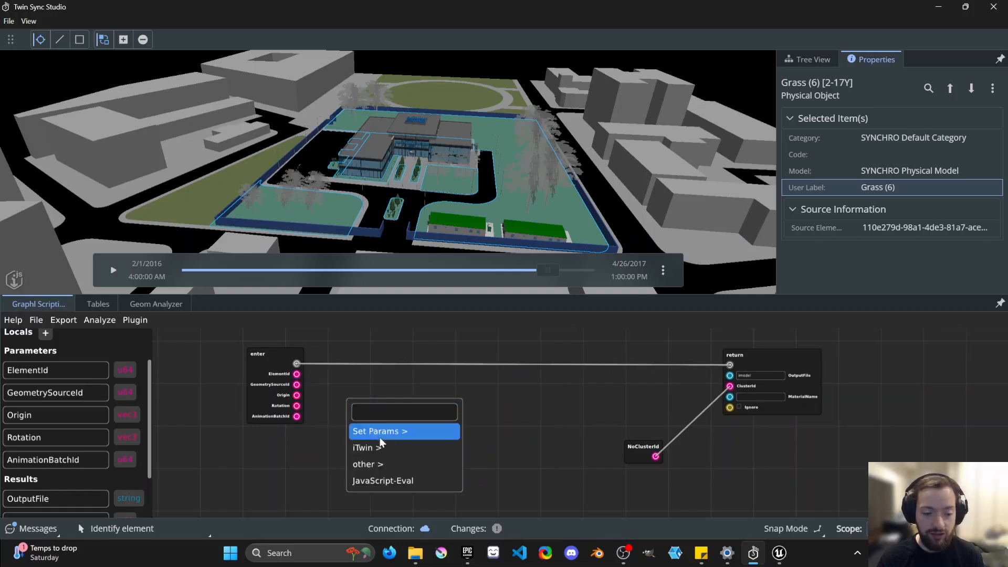
{"action": "mouse_move", "coordinate": [380, 447]}
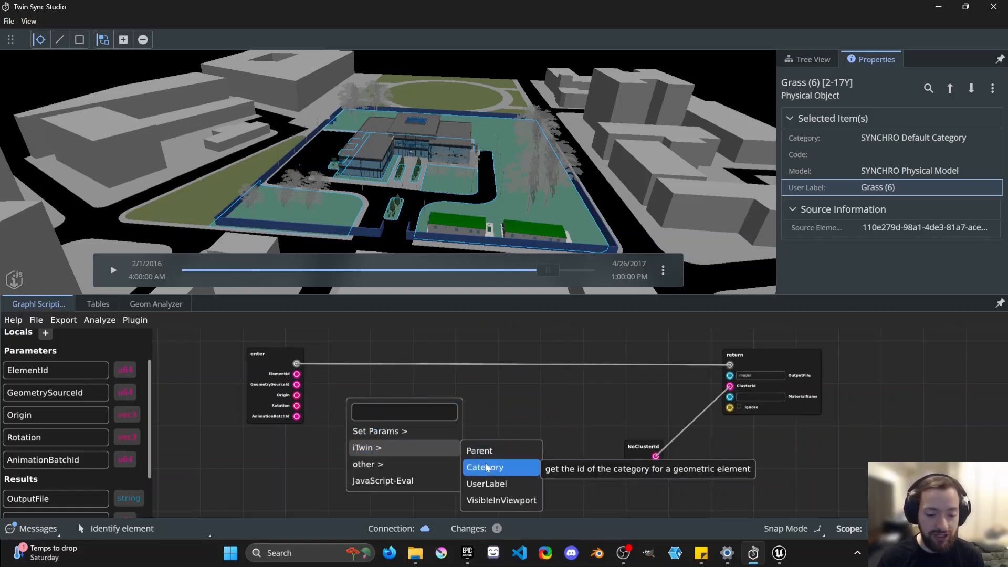
{"action": "left_click", "coordinate": [499, 453]}
{"action": "left_click_drag", "start_coordinate": [499, 461], "coordinate": [386, 391]}
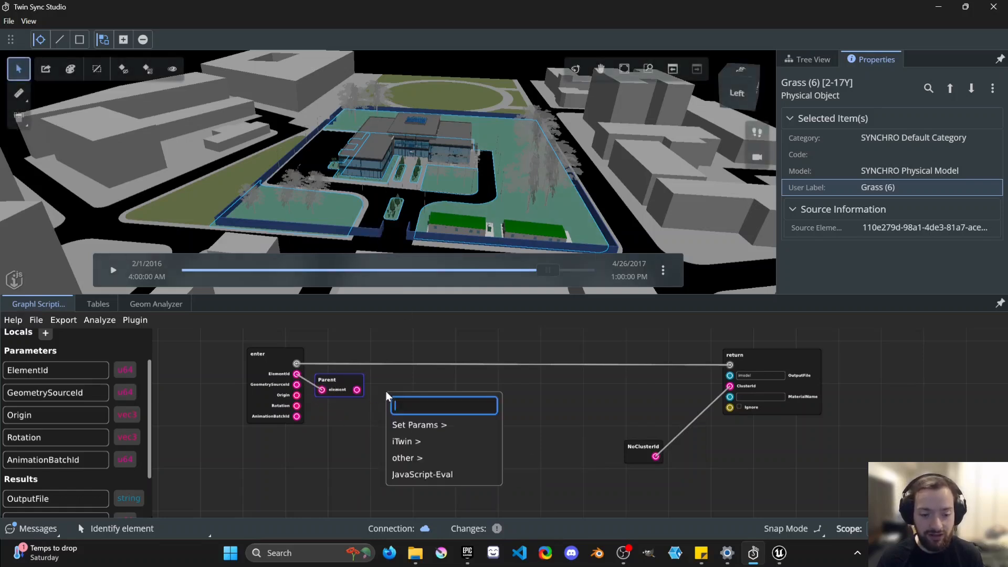
Add an iTwin UserLabel node fed by the Parent node's output and place it directly after the Parent node
{"action": "mouse_move", "coordinate": [426, 442]}
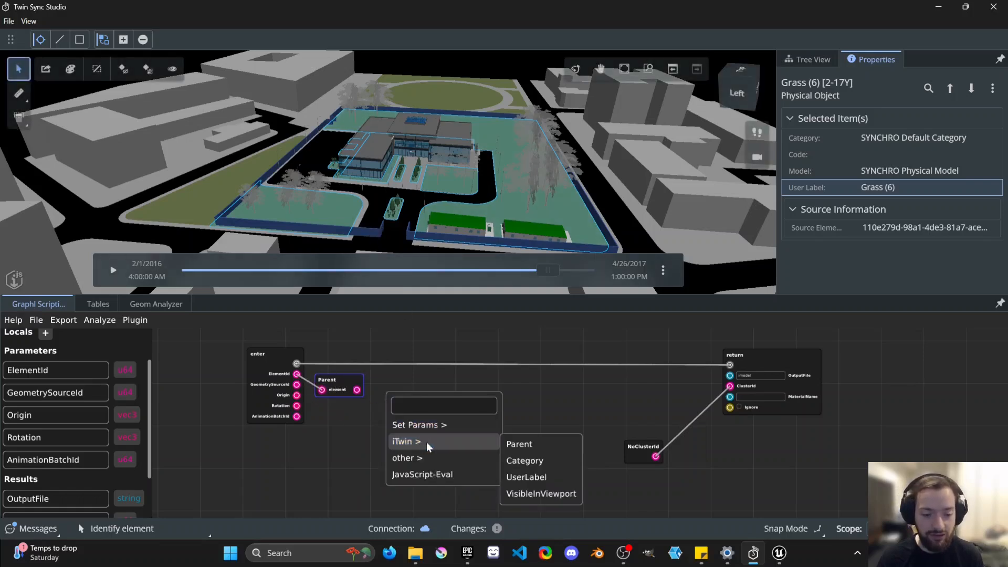
{"action": "left_click", "coordinate": [524, 476]}
{"action": "left_click_drag", "start_coordinate": [557, 489], "coordinate": [392, 388]}
{"action": "left_click", "coordinate": [449, 406]}
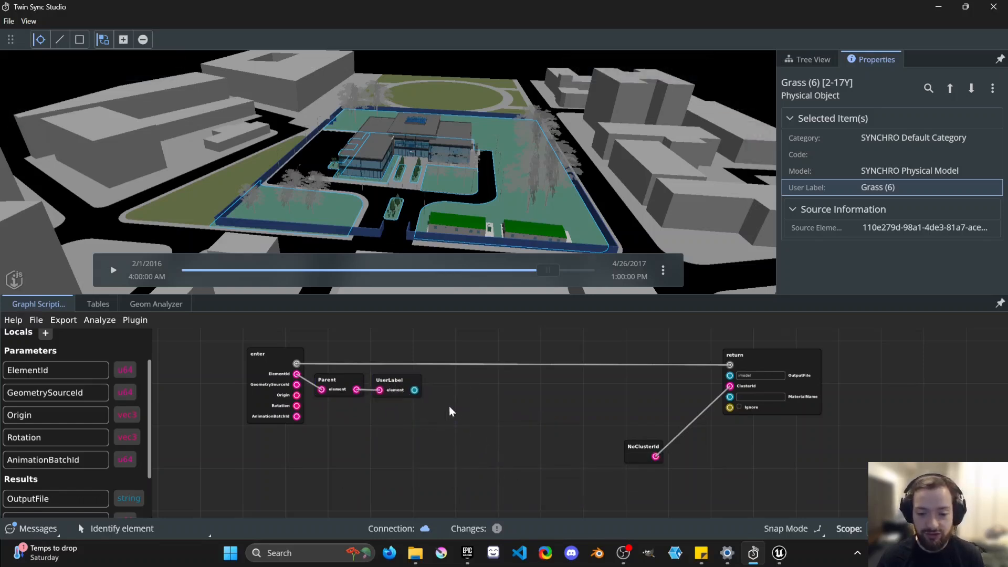
Feed the return node's ClusterId from a Get ElementId node instead of NoClusterId, placing it before the return node
{"action": "left_click_drag", "start_coordinate": [756, 364], "coordinate": [758, 363]}
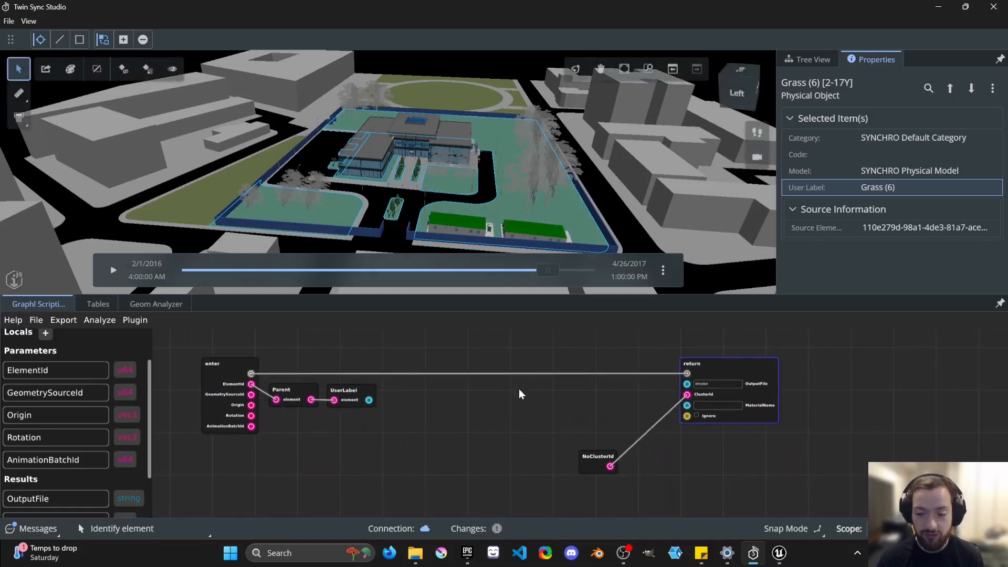
{"action": "left_click_drag", "start_coordinate": [465, 426], "coordinate": [499, 427]}
{"action": "mouse_move", "coordinate": [637, 464]}
{"action": "left_mouse_down"}
{"action": "mouse_move", "coordinate": [628, 436]}
{"action": "mouse_move", "coordinate": [635, 445]}
{"action": "mouse_move", "coordinate": [583, 461]}
{"action": "mouse_move", "coordinate": [633, 463]}
{"action": "left_mouse_up"}
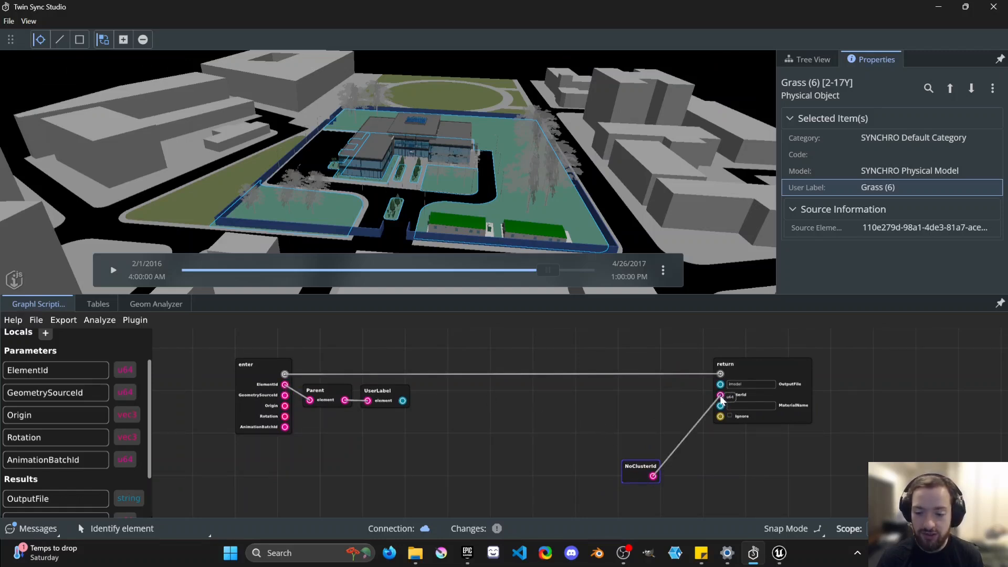
{"action": "left_click_drag", "start_coordinate": [720, 399], "coordinate": [629, 426]}
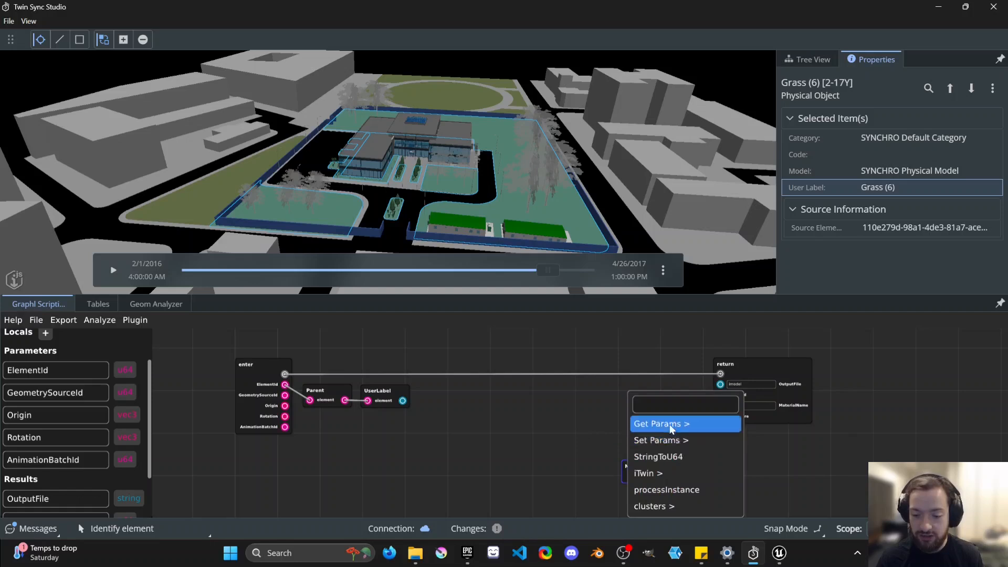
{"action": "mouse_move", "coordinate": [670, 428]}
{"action": "left_click", "coordinate": [774, 426]}
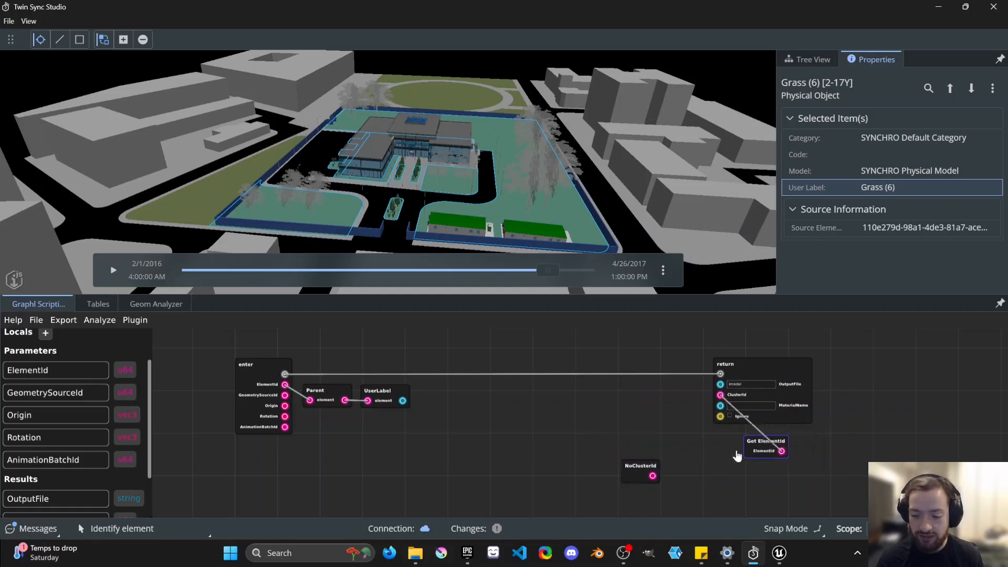
{"action": "left_click_drag", "start_coordinate": [736, 456], "coordinate": [568, 441]}
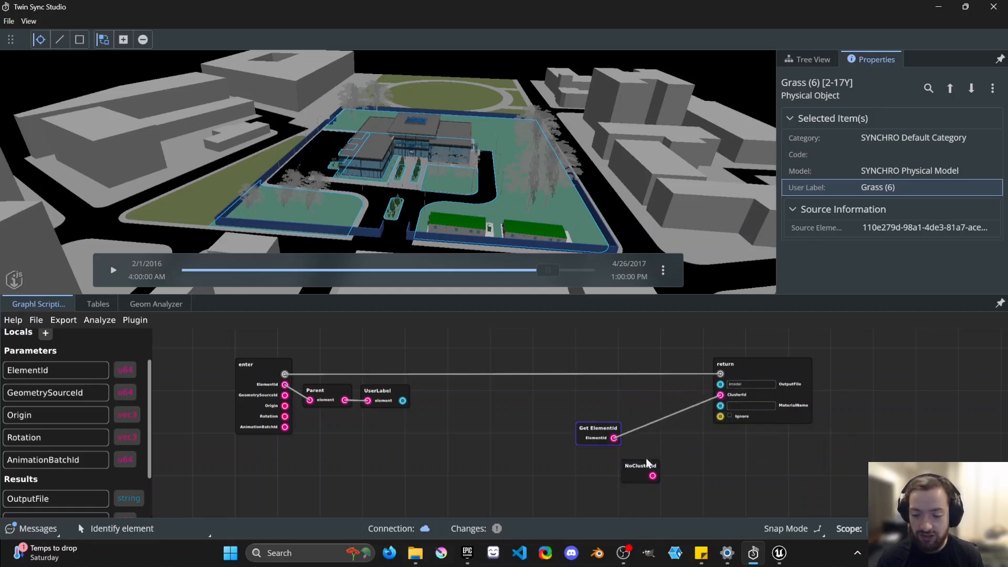
Move the disconnected NoClusterId node clear of Get ElementId and delete it from the graph
{"action": "left_click_drag", "start_coordinate": [645, 461], "coordinate": [507, 421]}
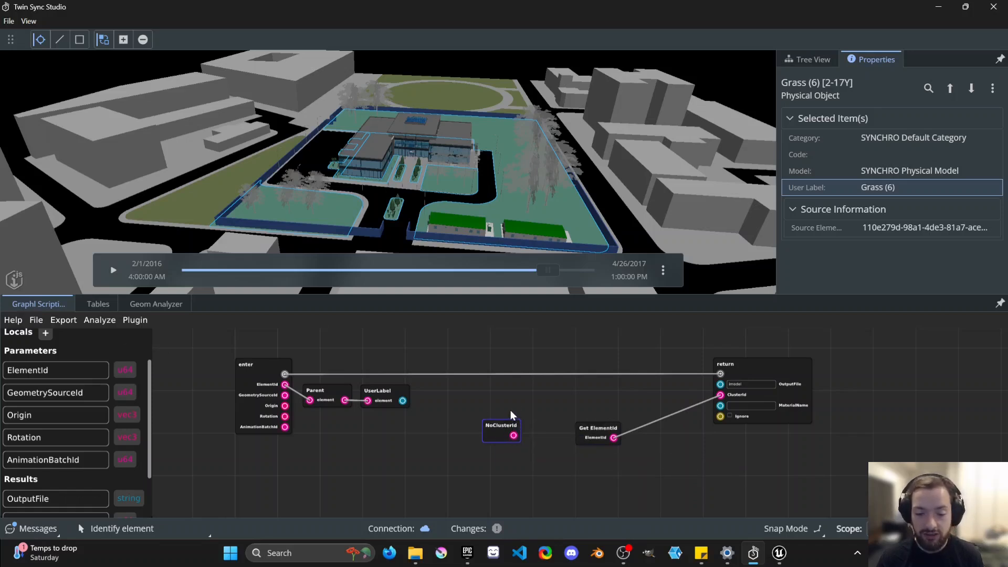
{"action": "right_click", "coordinate": [502, 426]}
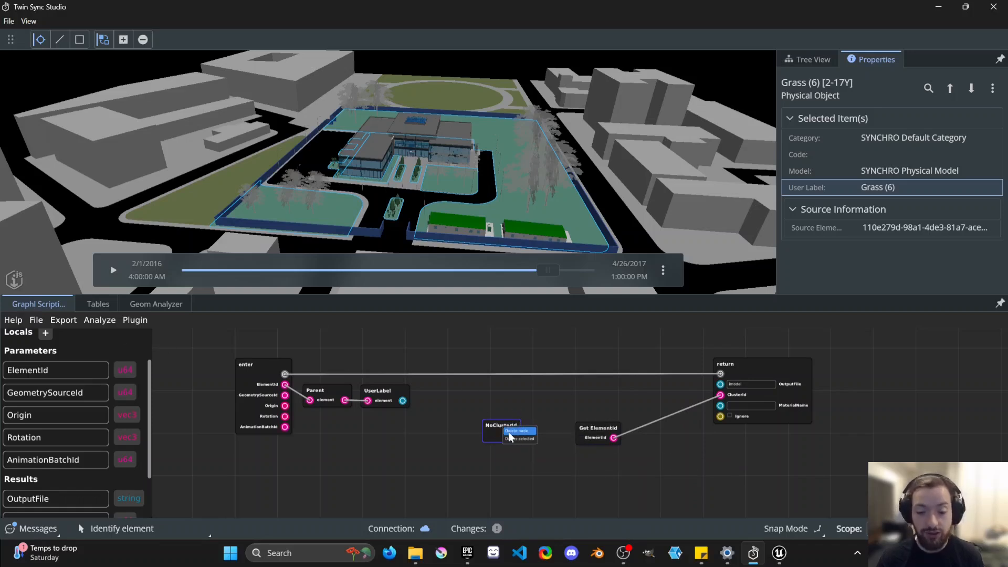
{"action": "left_click", "coordinate": [509, 431]}
{"action": "left_click_drag", "start_coordinate": [507, 430], "coordinate": [528, 429]}
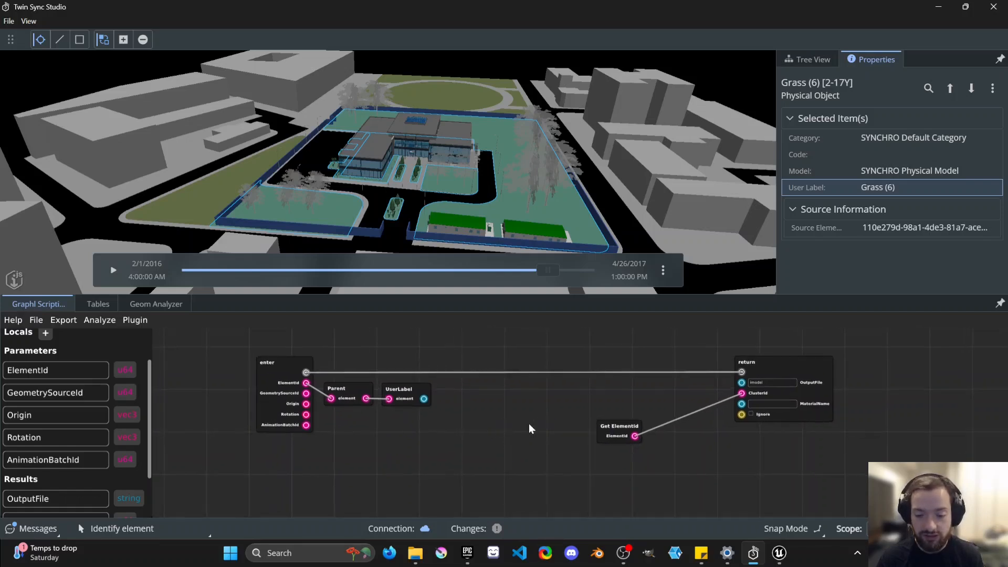
Lower the Get ElementId node and shift it and the return node slightly closer to the enter node
{"action": "left_click_drag", "start_coordinate": [616, 427], "coordinate": [624, 454]}
{"action": "left_click_drag", "start_coordinate": [565, 410], "coordinate": [584, 420]}
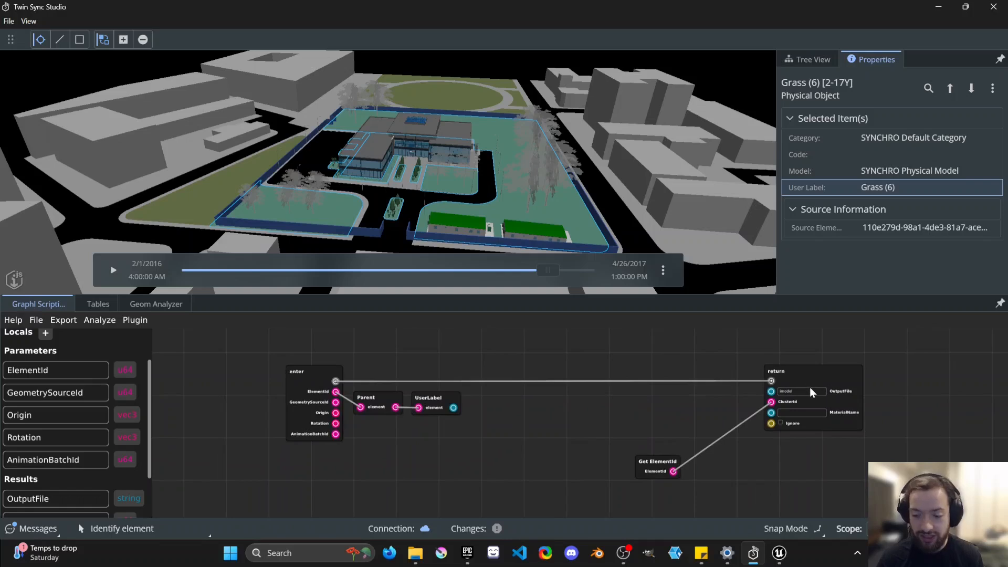
{"action": "left_click_drag", "start_coordinate": [796, 373], "coordinate": [777, 375]}
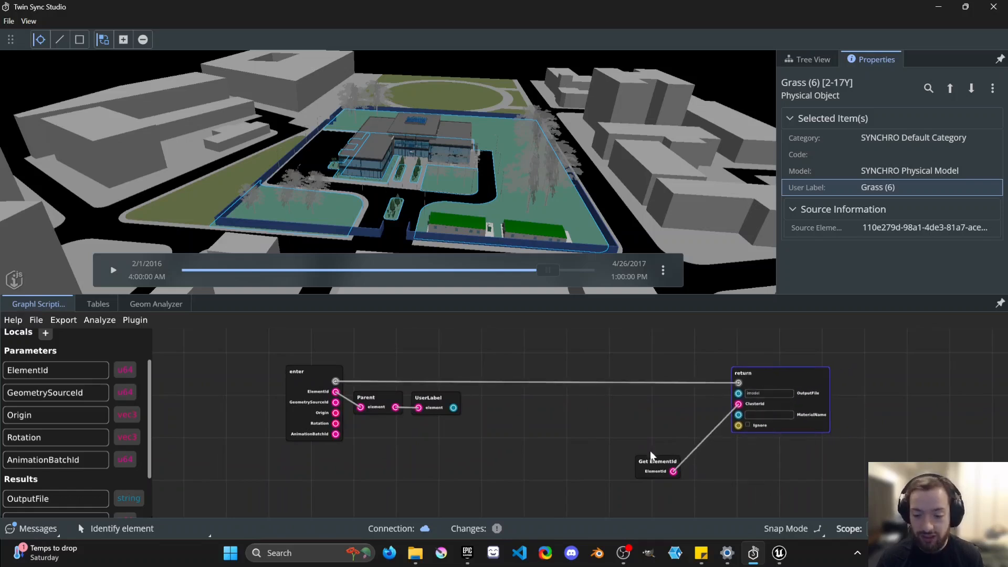
{"action": "left_click_drag", "start_coordinate": [652, 462], "coordinate": [606, 465]}
{"action": "left_click_drag", "start_coordinate": [789, 376], "coordinate": [774, 375]}
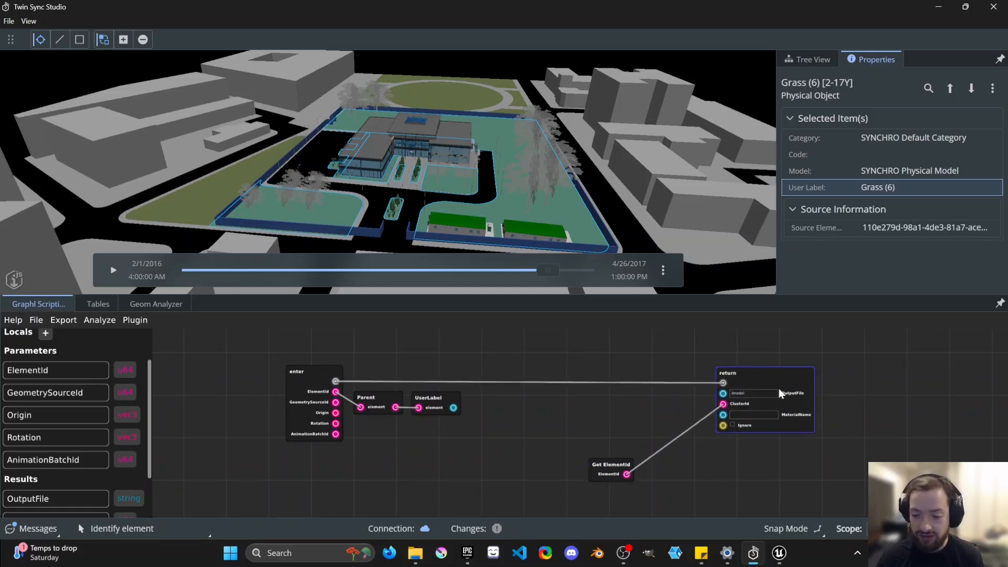
{"action": "left_click", "coordinate": [730, 415]}
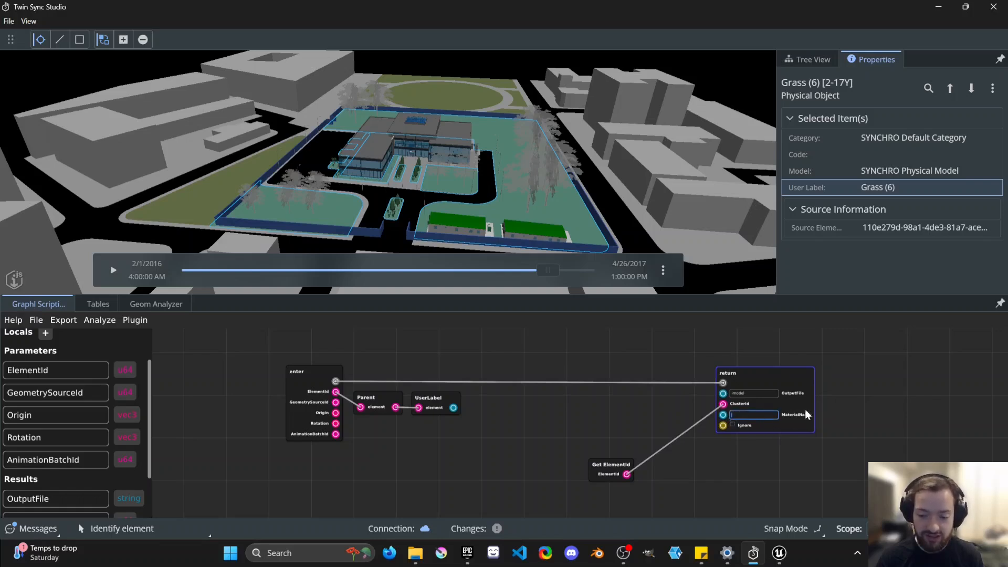
{"action": "left_click_drag", "start_coordinate": [806, 409], "coordinate": [804, 409]}
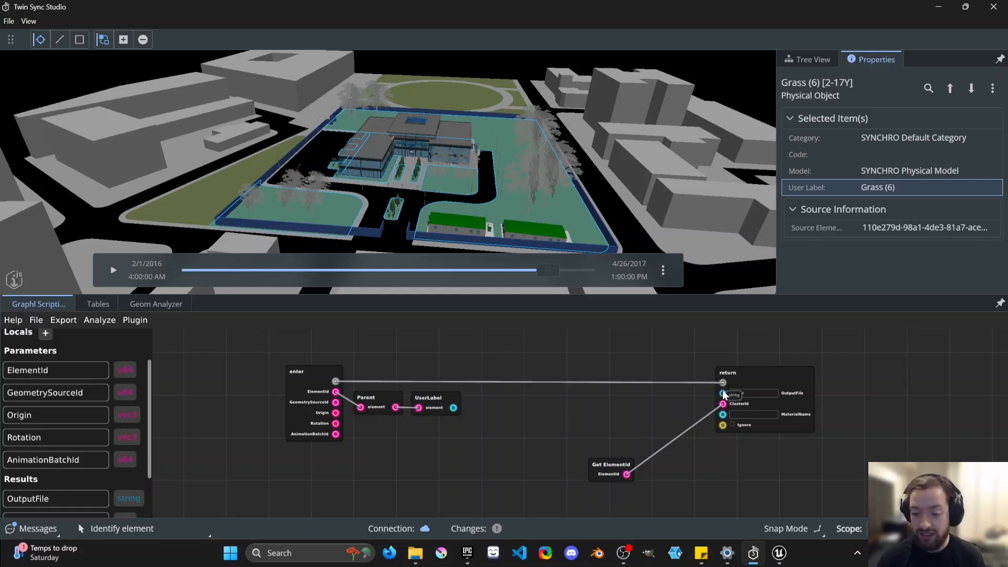
Bring the return node nearer to UserLabel and reposition Get ElementId below the gap between them
{"action": "left_click", "coordinate": [742, 392]}
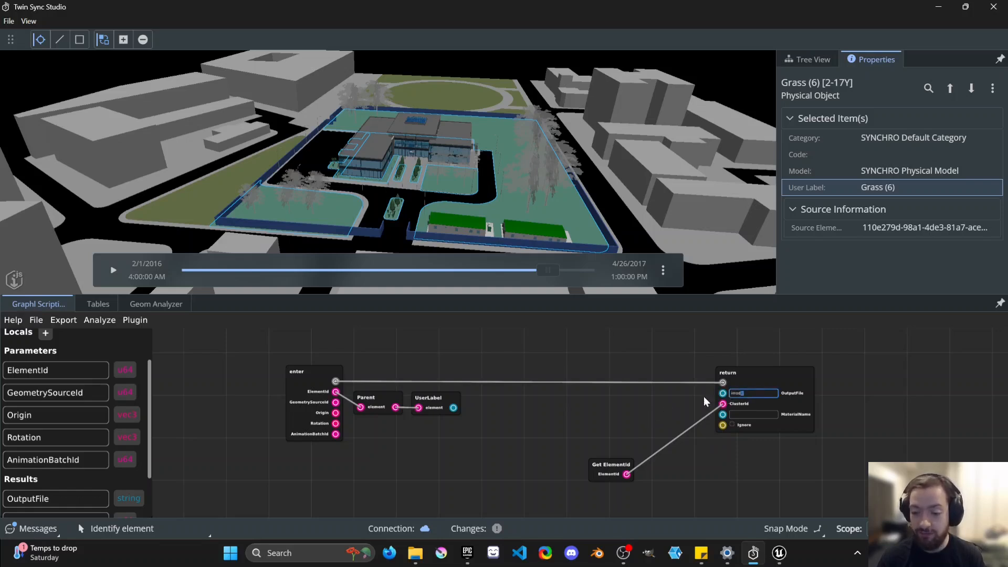
{"action": "scroll", "coordinate": [751, 394], "scroll_direction": "up", "scroll_amount": 5}
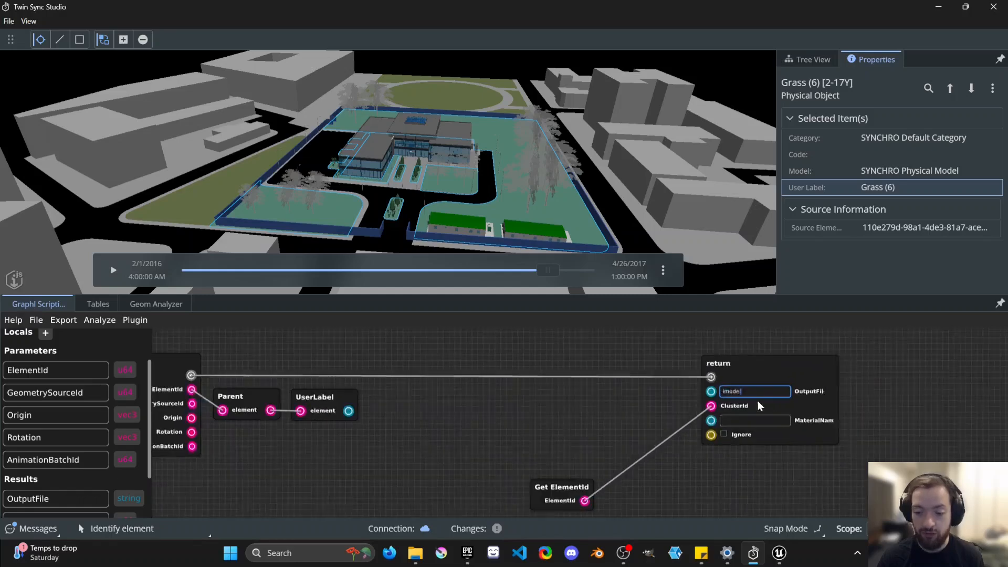
{"action": "scroll", "coordinate": [645, 401], "scroll_direction": "down", "scroll_amount": 5}
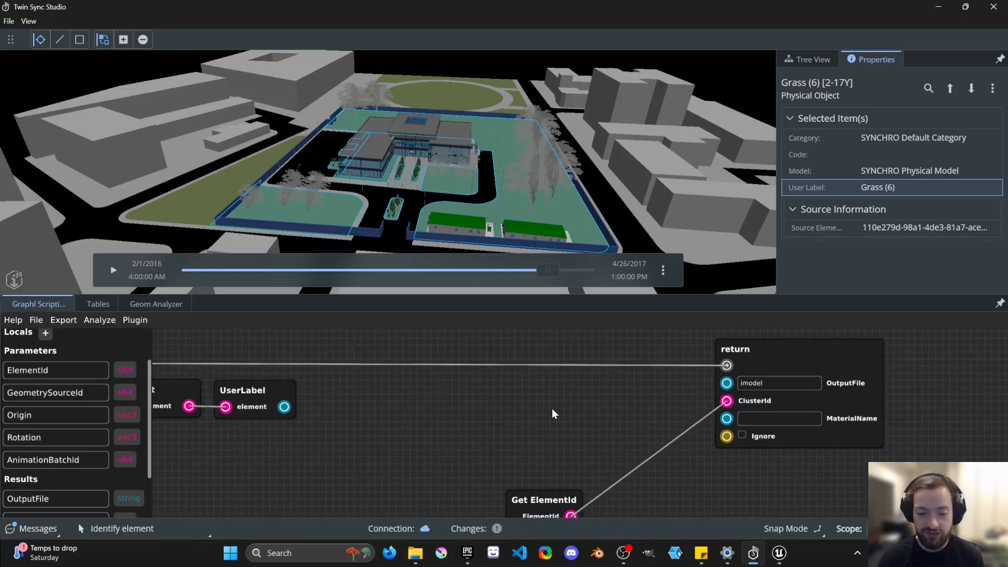
{"action": "left_click_drag", "start_coordinate": [875, 369], "coordinate": [691, 375]}
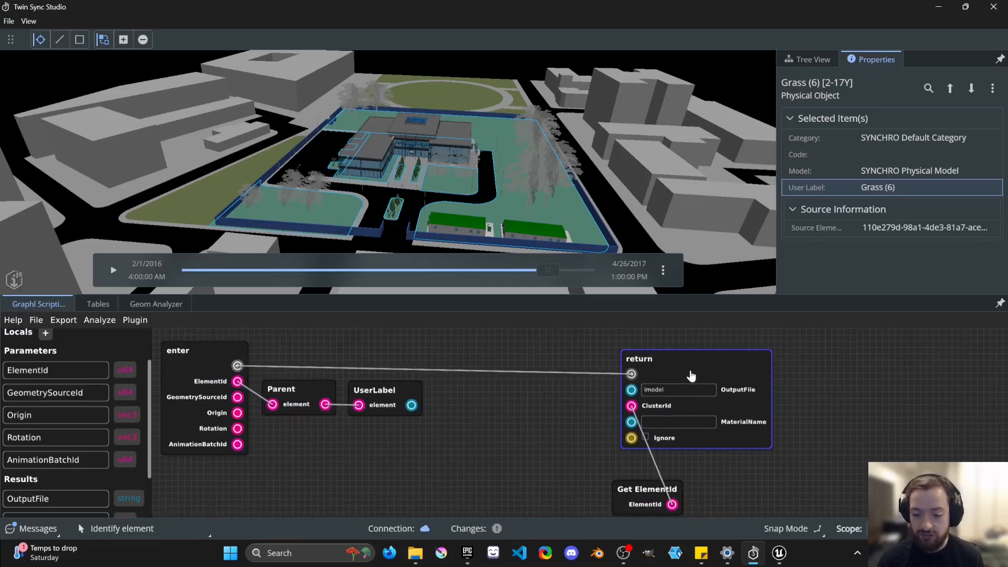
{"action": "left_click_drag", "start_coordinate": [648, 492], "coordinate": [496, 492]}
{"action": "right_click_drag", "start_coordinate": [546, 435], "coordinate": [573, 419]}
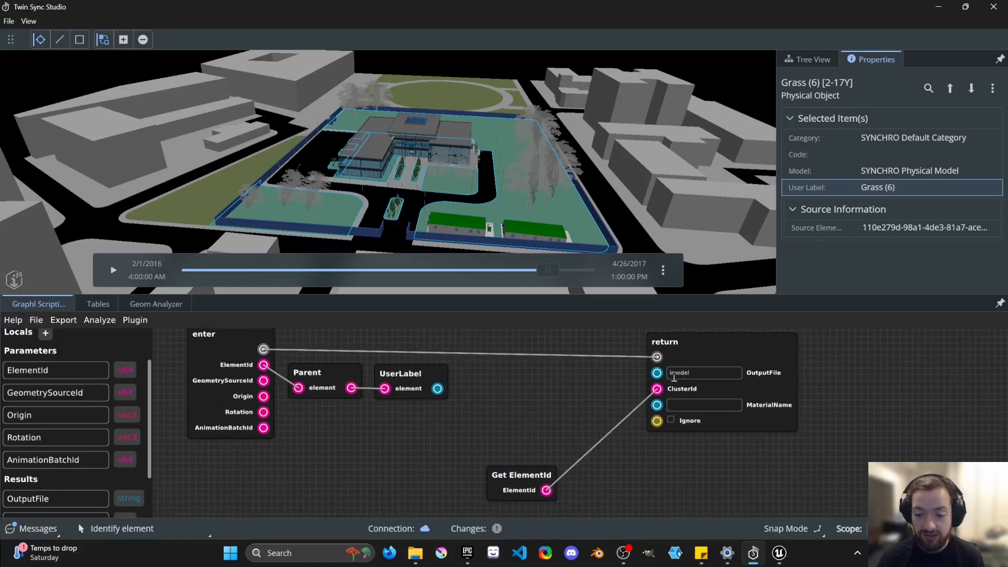
{"action": "left_click_drag", "start_coordinate": [700, 357], "coordinate": [707, 352]}
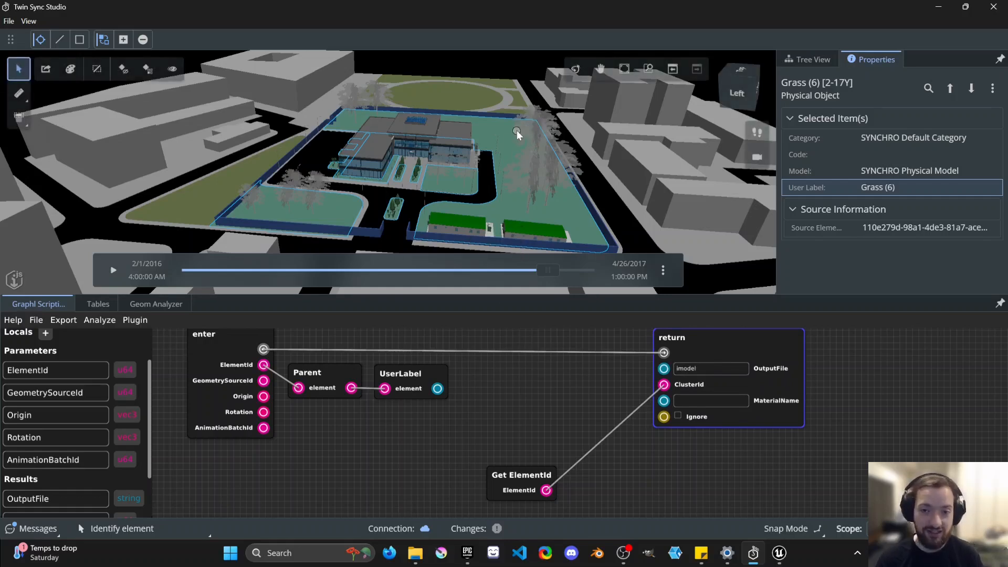
{"action": "scroll", "coordinate": [556, 121], "scroll_direction": "down", "scroll_amount": 4}
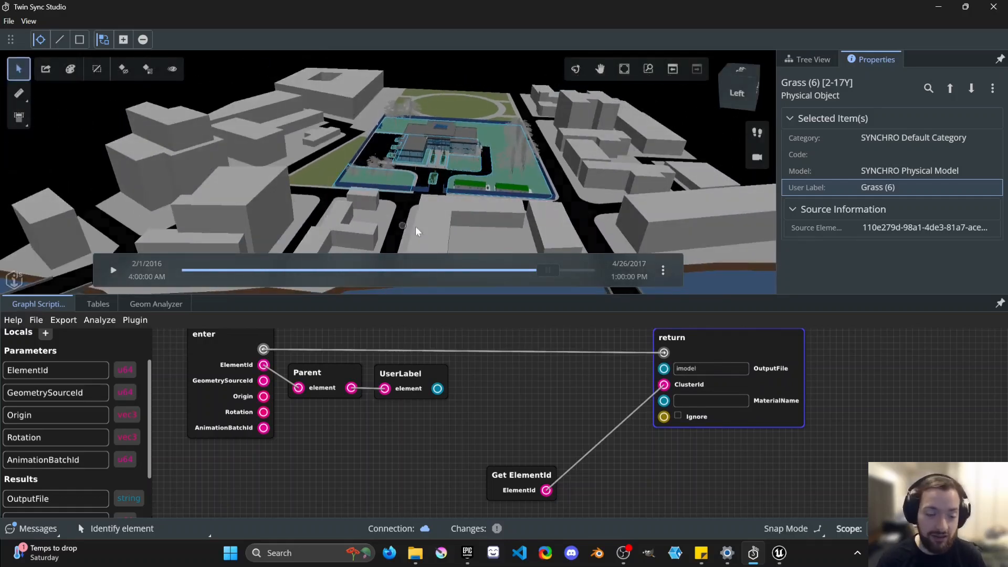
Move the return node farther from UserLabel to open a wide gap, with Get ElementId kept below the main row
{"action": "right_click_drag", "start_coordinate": [593, 383], "coordinate": [622, 411]}
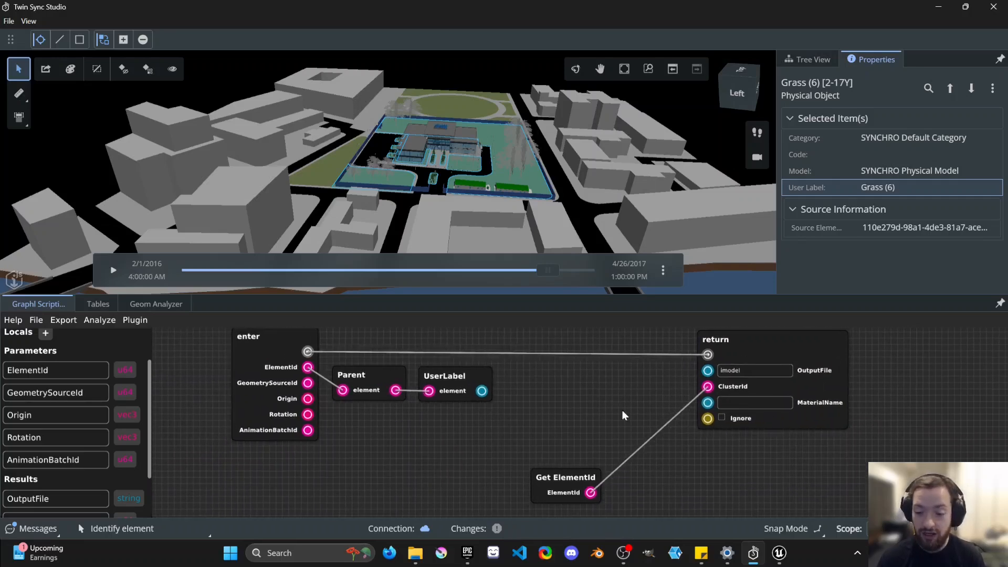
{"action": "left_click_drag", "start_coordinate": [587, 480], "coordinate": [647, 467]}
{"action": "left_click_drag", "start_coordinate": [802, 348], "coordinate": [846, 351]}
{"action": "right_click_drag", "start_coordinate": [660, 394], "coordinate": [691, 399]}
{"action": "left_click_drag", "start_coordinate": [673, 492], "coordinate": [698, 489]}
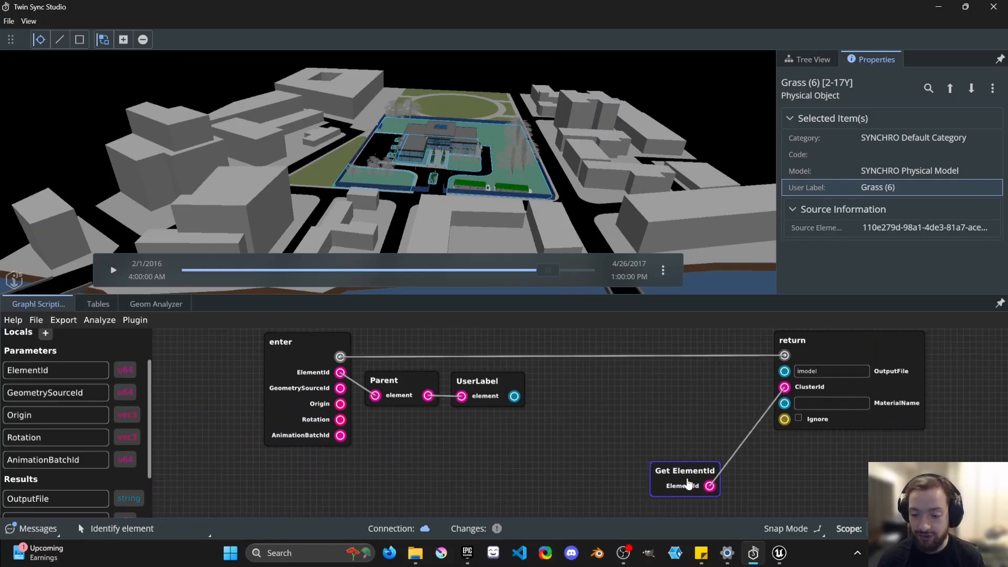
{"action": "right_click_drag", "start_coordinate": [598, 425], "coordinate": [623, 432]}
{"action": "left_click_drag", "start_coordinate": [699, 485], "coordinate": [719, 475]}
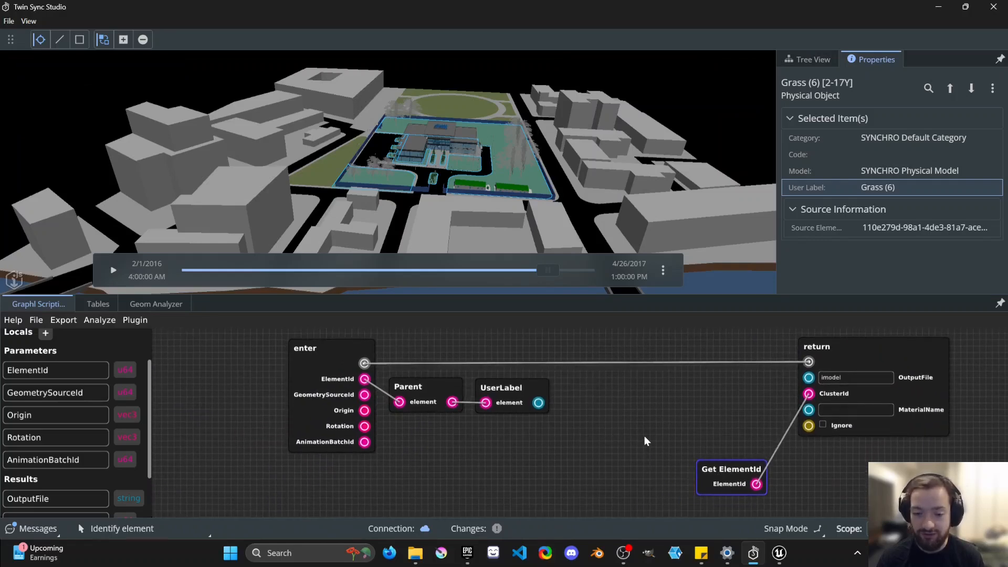
{"action": "left_click_drag", "start_coordinate": [574, 404], "coordinate": [477, 408]}
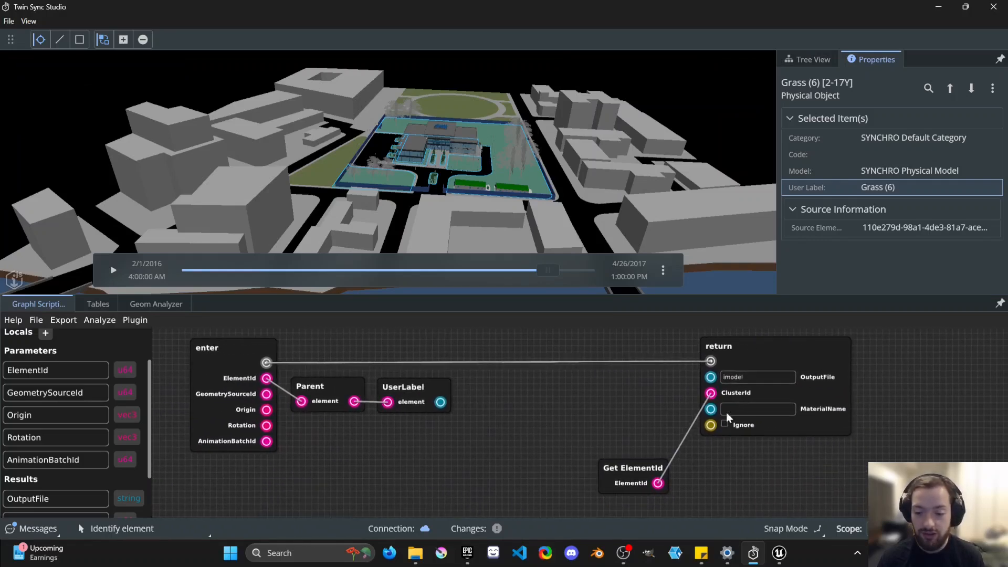
{"action": "left_click_drag", "start_coordinate": [817, 394], "coordinate": [867, 391]}
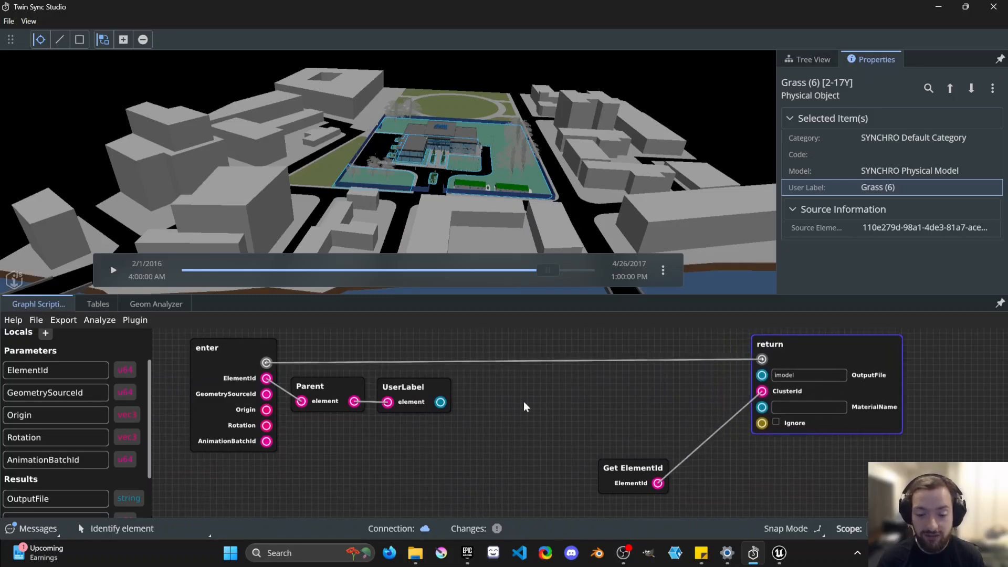
{"action": "left_click_drag", "start_coordinate": [809, 360], "coordinate": [810, 362]}
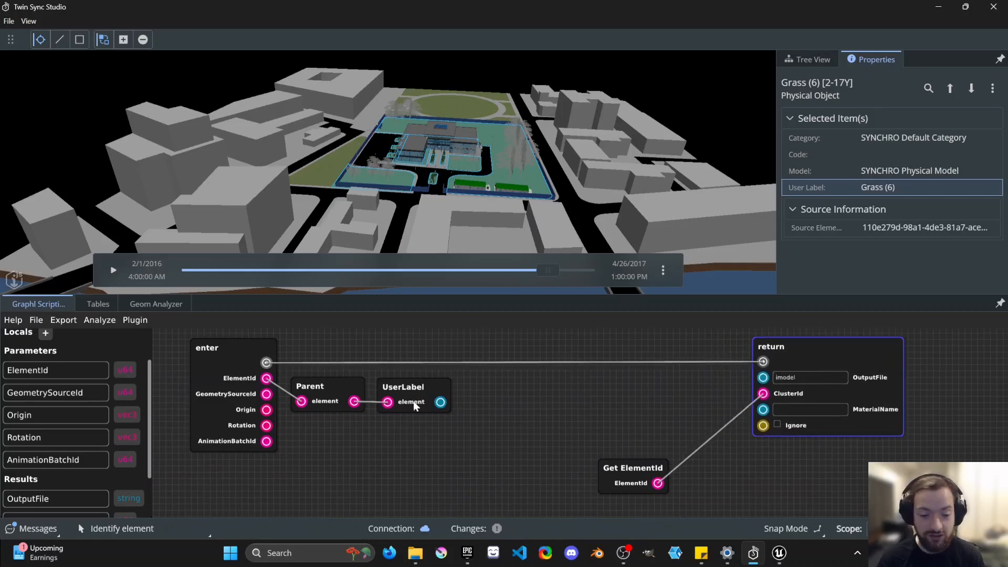
Add a MapByTable node between UserLabel and return, with its Key input fed by the UserLabel output
{"action": "left_click_drag", "start_coordinate": [494, 387], "coordinate": [494, 389]}
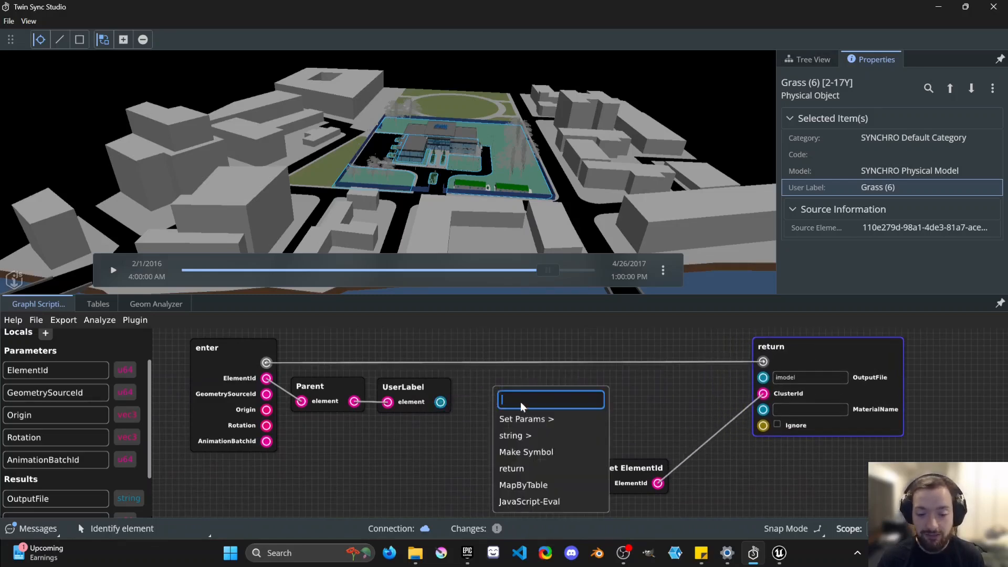
{"action": "left_click", "coordinate": [546, 480]}
{"action": "left_click_drag", "start_coordinate": [586, 495], "coordinate": [550, 339]}
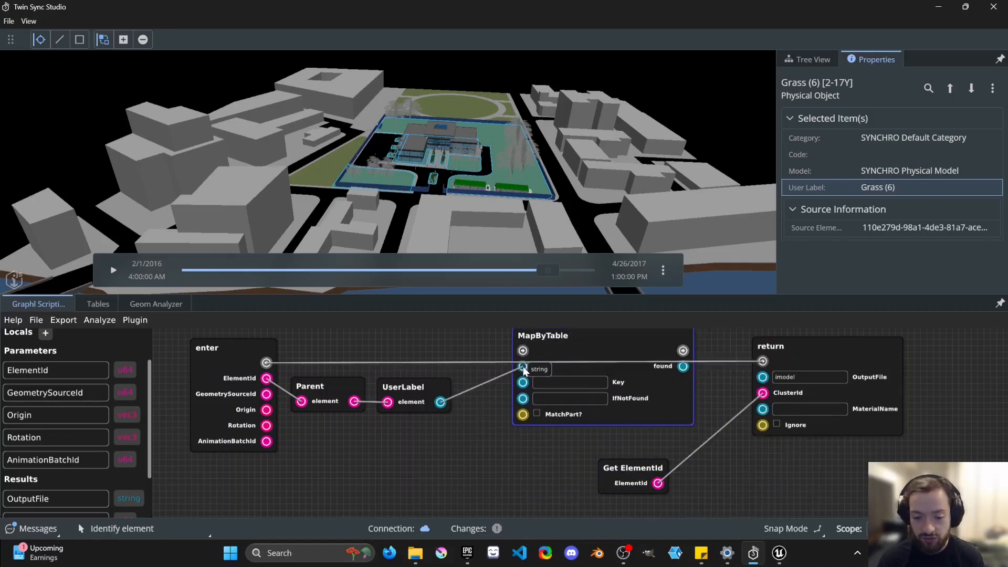
{"action": "left_click", "coordinate": [524, 367]}
{"action": "left_click", "coordinate": [490, 393]}
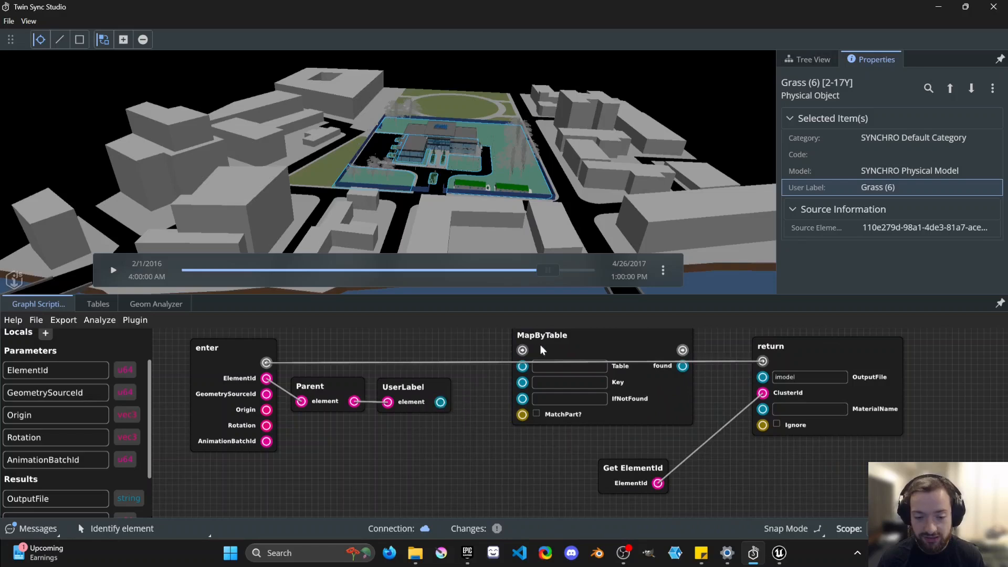
{"action": "left_click_drag", "start_coordinate": [542, 350], "coordinate": [542, 354]}
{"action": "left_click_drag", "start_coordinate": [440, 402], "coordinate": [523, 388]}
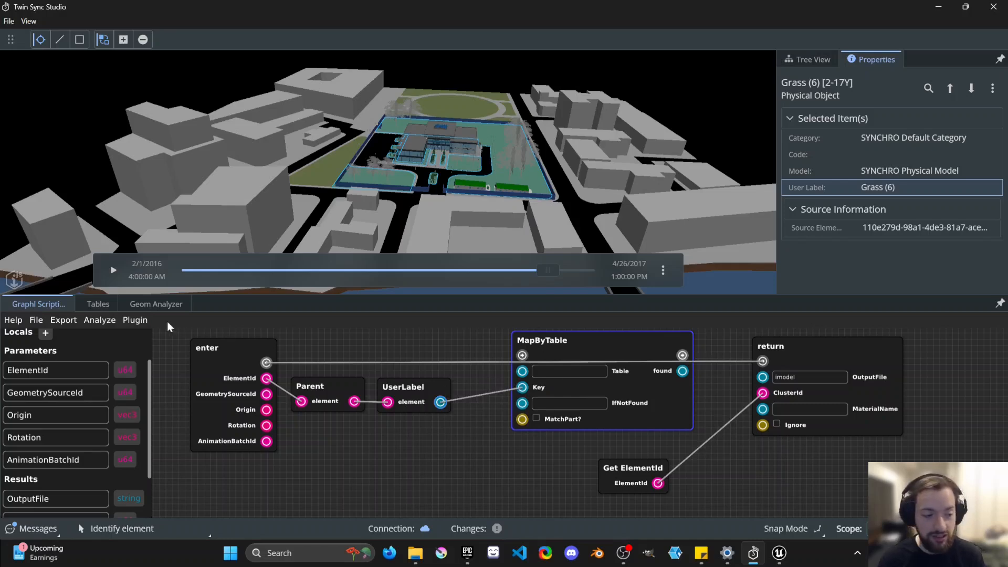
Create a new lookup table named materials
{"action": "left_click", "coordinate": [99, 305]}
{"action": "left_click", "coordinate": [124, 326]}
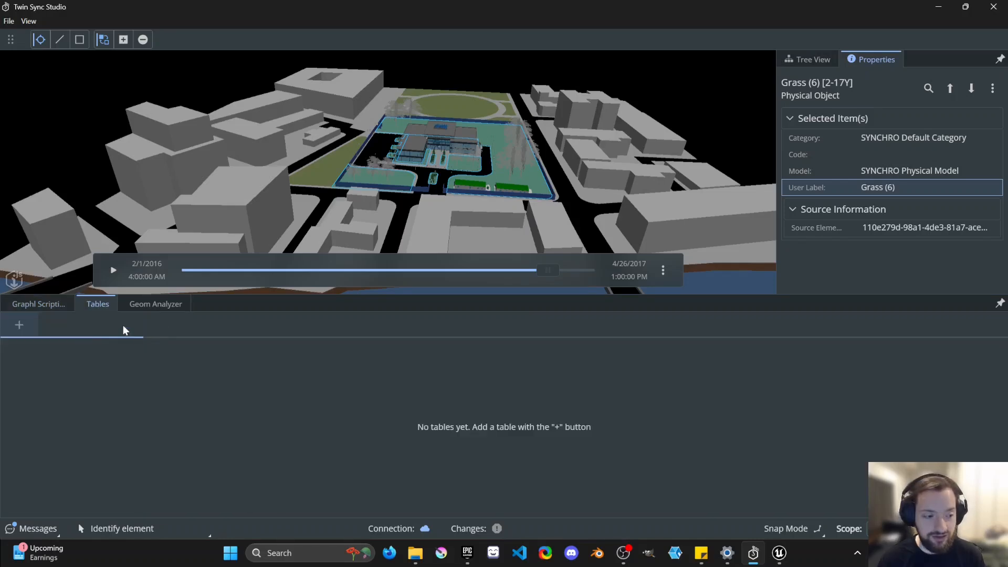
{"action": "left_click", "coordinate": [19, 325]}
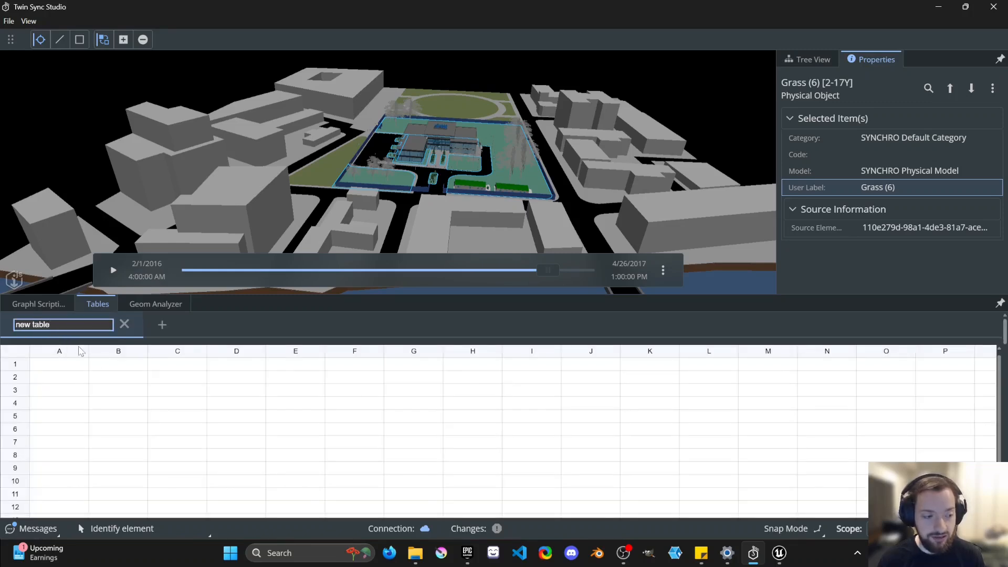
{"action": "left_click", "coordinate": [124, 324]}
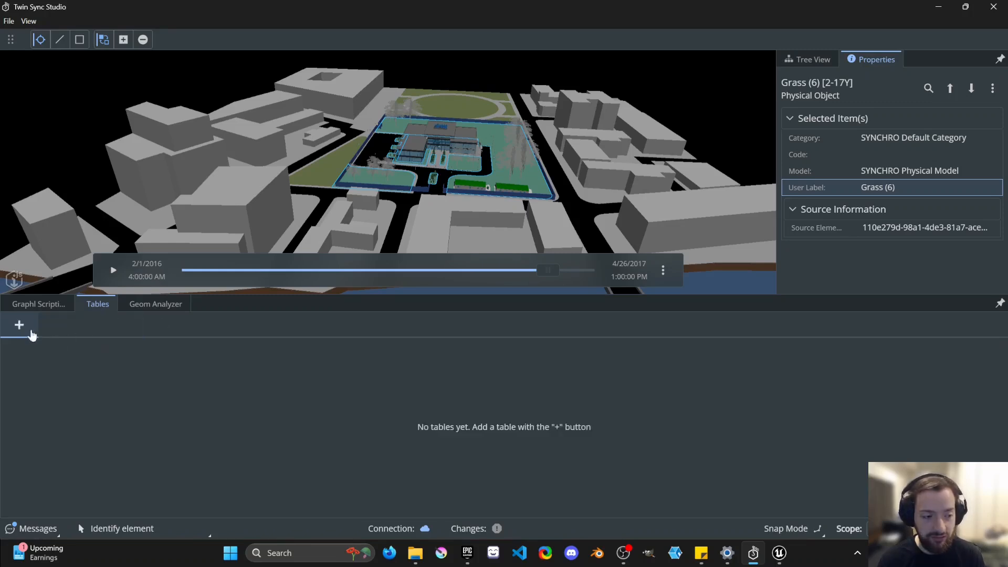
{"action": "left_click", "coordinate": [30, 332]}
{"action": "type", "text": "m"}
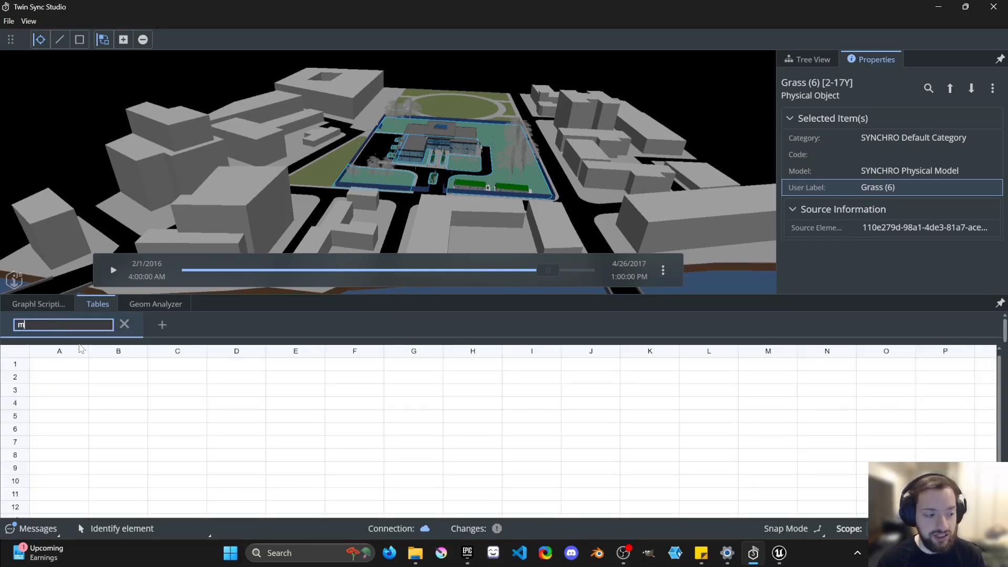
{"action": "type", "text": "materials"}
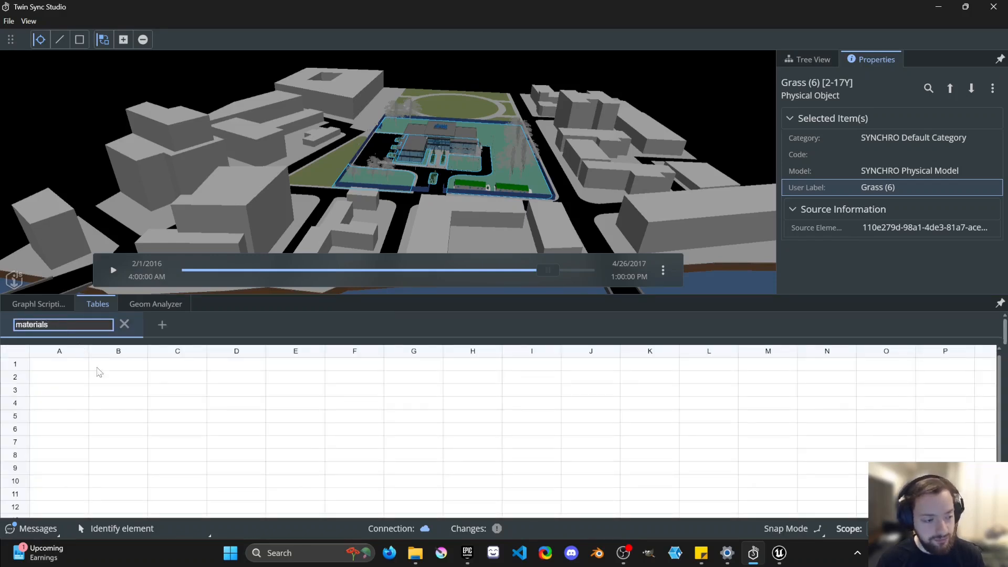
Widen column B of the materials table to make room for long material paths
{"action": "left_click", "coordinate": [63, 364]}
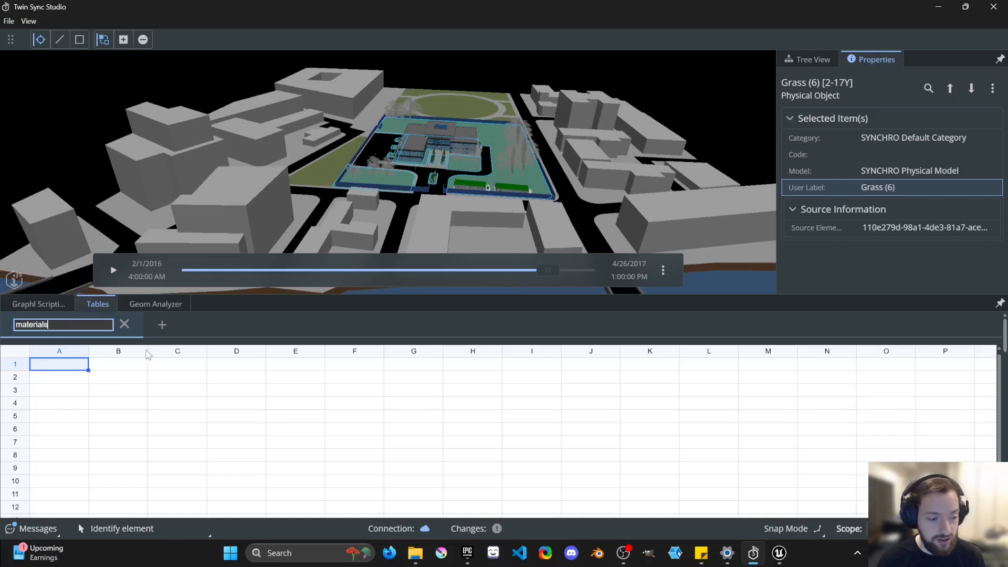
{"action": "left_click_drag", "start_coordinate": [147, 352], "coordinate": [294, 353]}
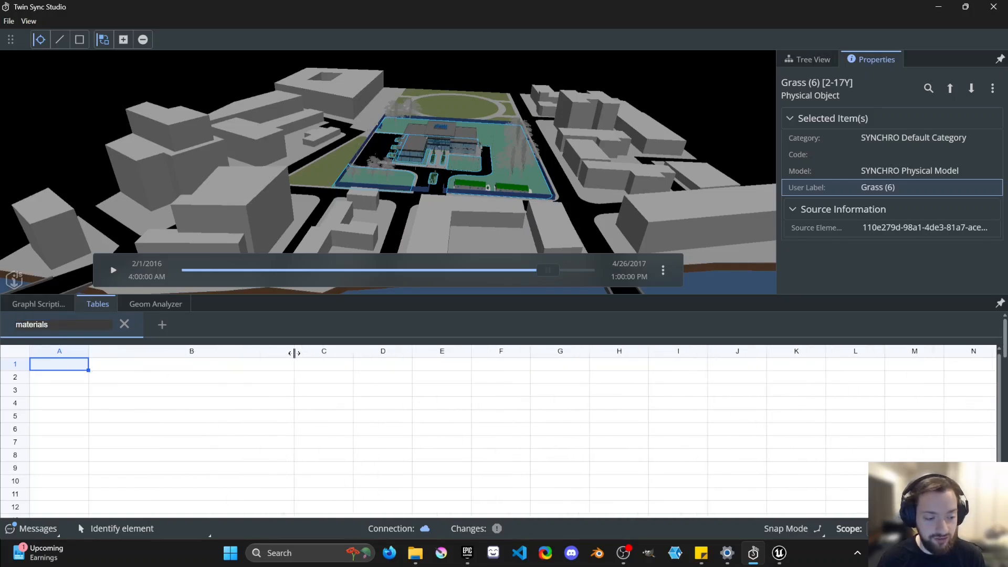
{"action": "left_click", "coordinate": [178, 366]}
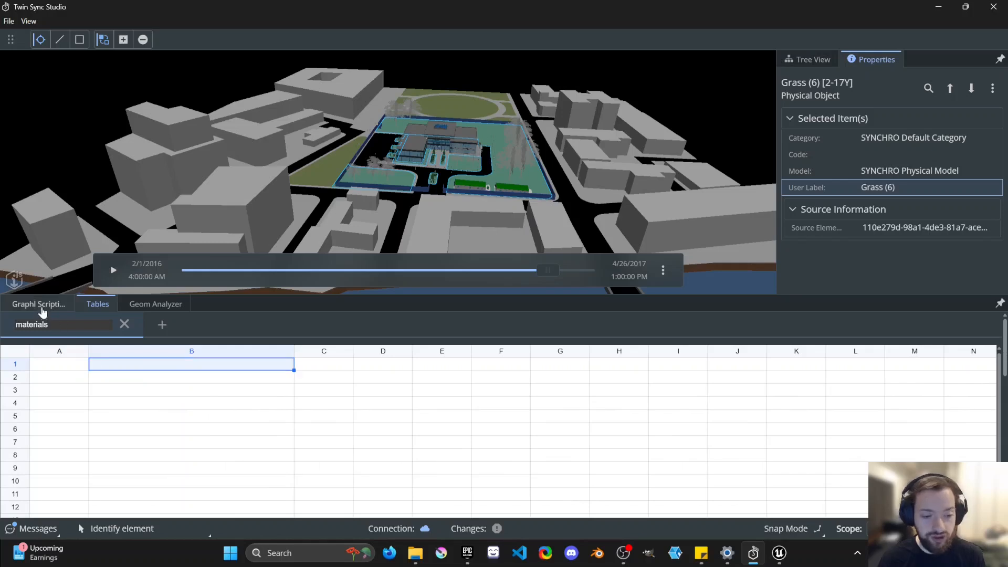
Nudge the MapByTable node down in the graph so its execution pins line up with the wire from enter to return
{"action": "left_click", "coordinate": [42, 304]}
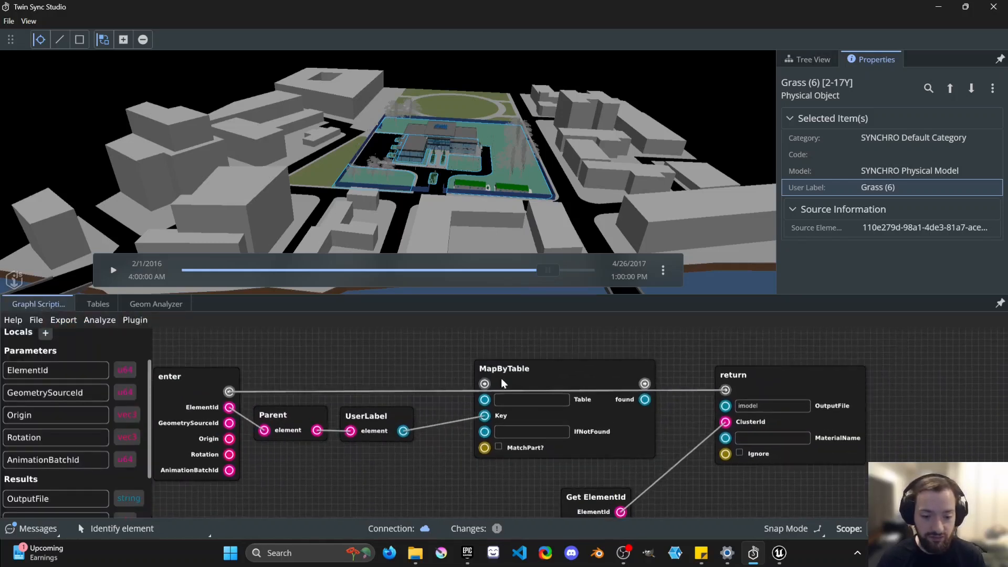
{"action": "left_click_drag", "start_coordinate": [514, 370], "coordinate": [510, 379]}
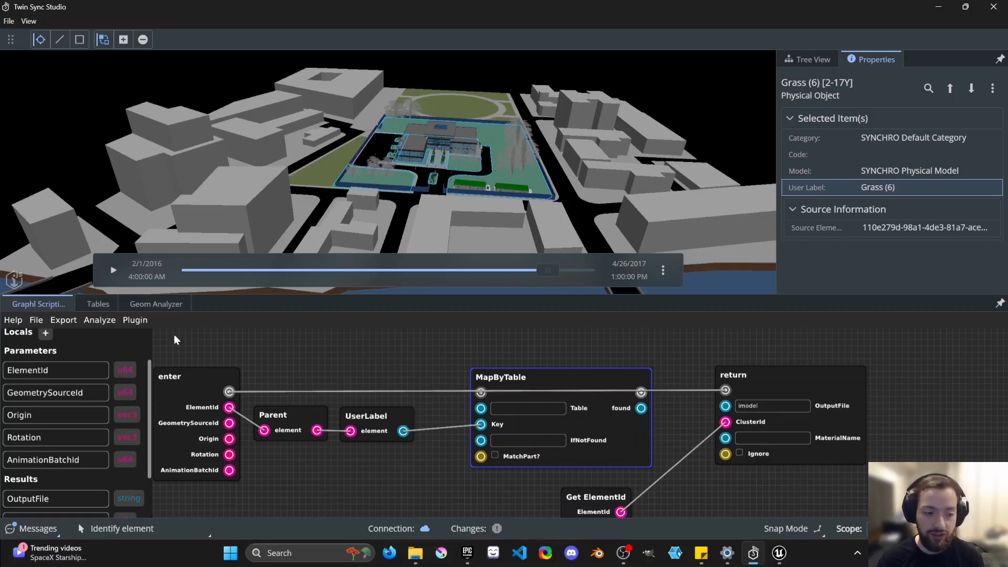
Enter grass as the lookup key in cell A1 of the materials table
{"action": "left_click", "coordinate": [98, 304]}
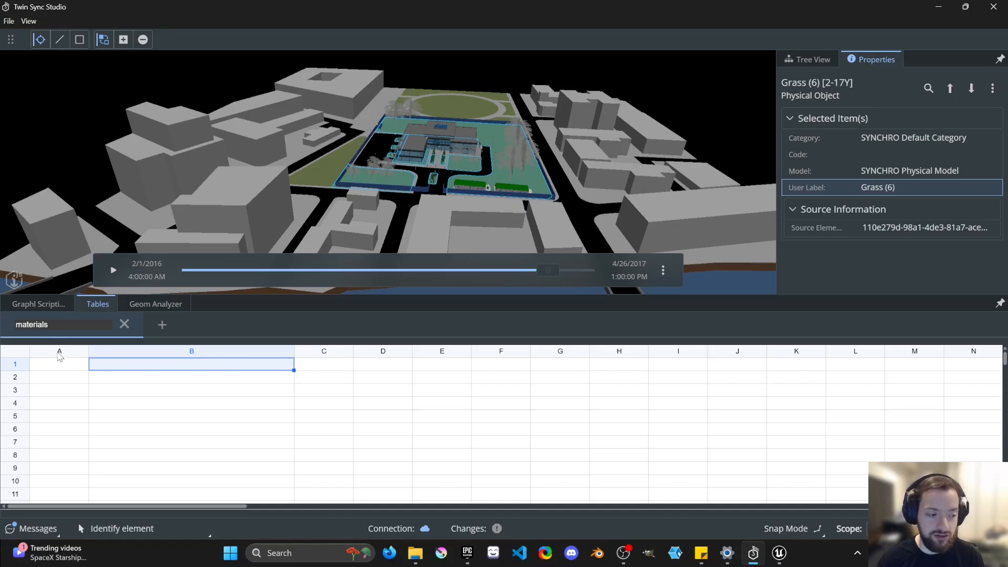
{"action": "left_click", "coordinate": [61, 366]}
{"action": "type", "text": "grass"}
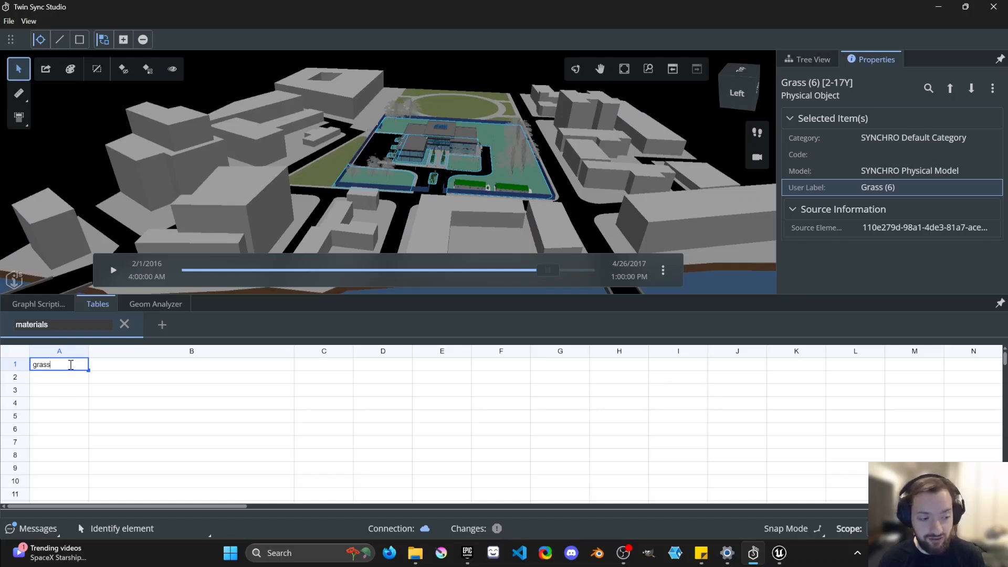
Assign the Unreal material M_Ground_Grass from TwinSync5_5's Content/StarterContent/Materials folder to cell B1, and widen column B to fit its path
{"action": "left_click", "coordinate": [151, 367]}
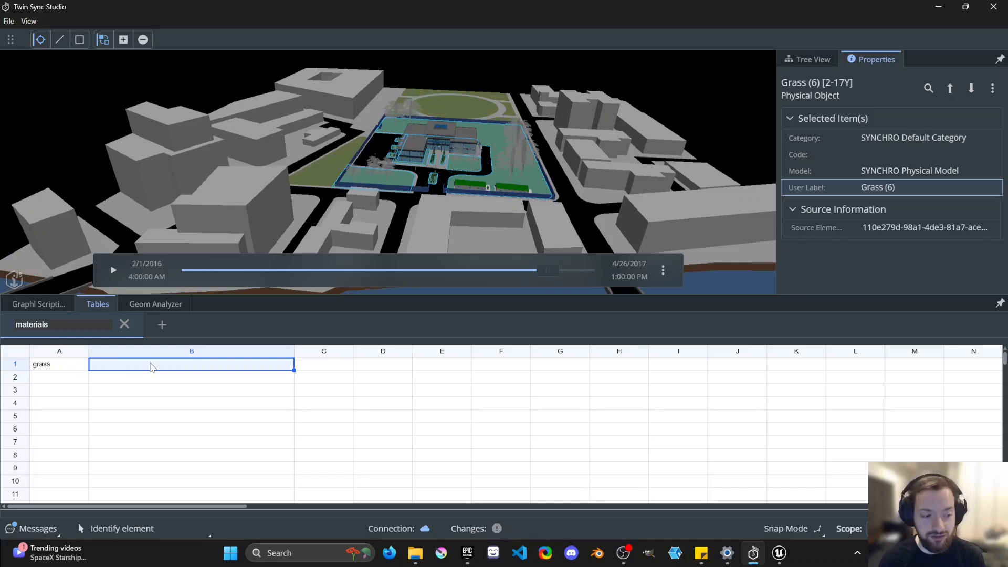
{"action": "right_click", "coordinate": [151, 367]}
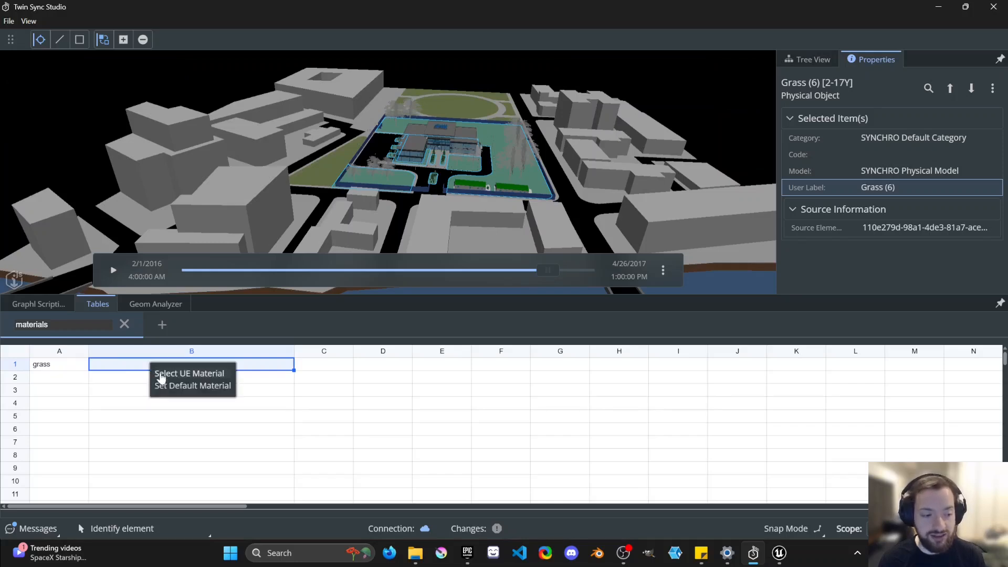
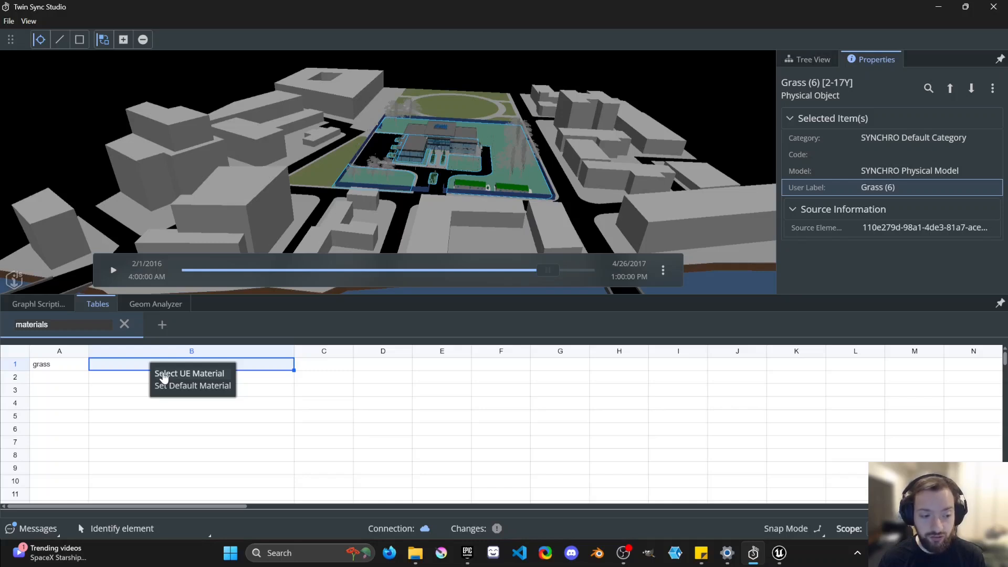
{"action": "left_click", "coordinate": [163, 374]}
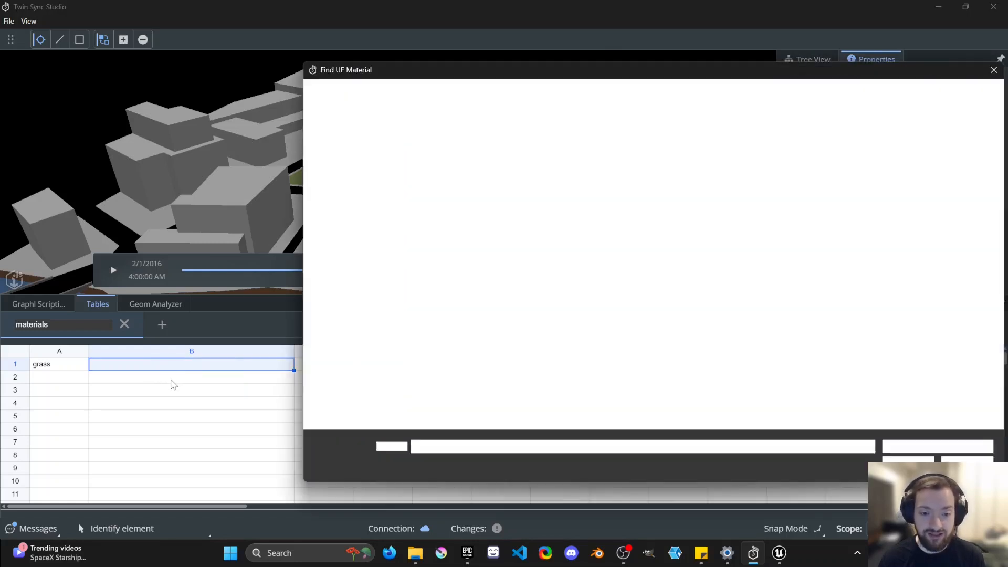
{"action": "left_click_drag", "start_coordinate": [512, 71], "coordinate": [457, 68]}
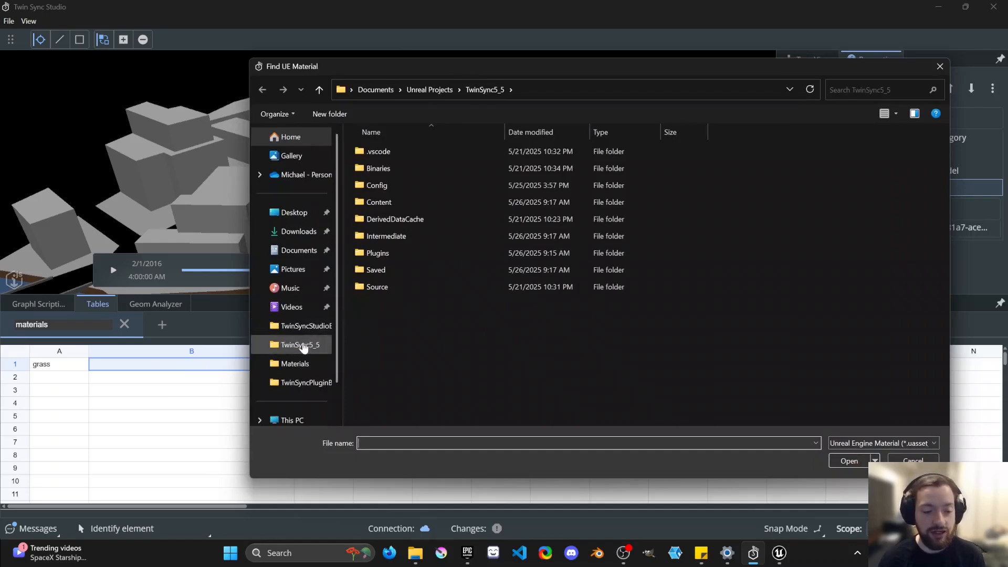
{"action": "double_click", "coordinate": [380, 203]}
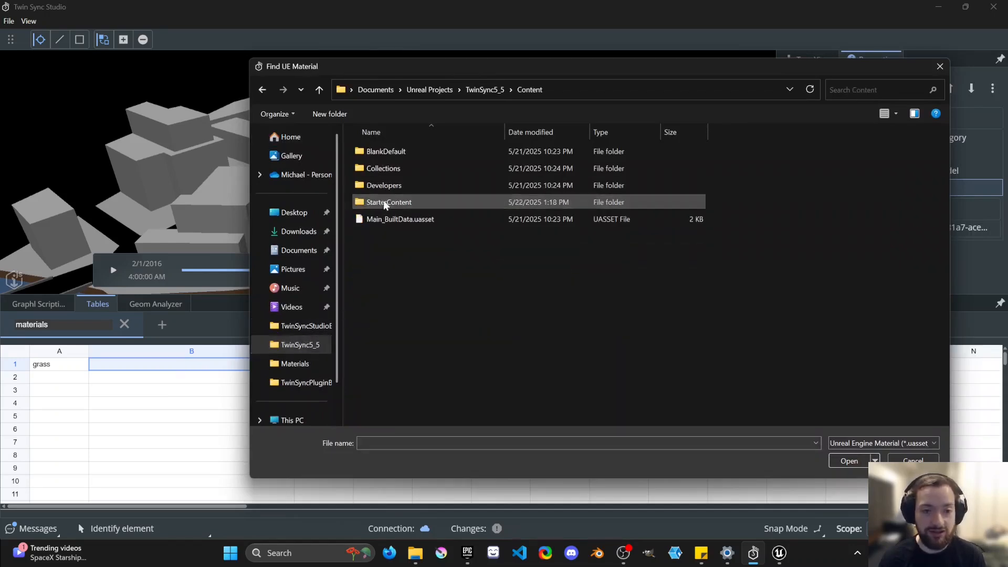
{"action": "double_click", "coordinate": [394, 201]}
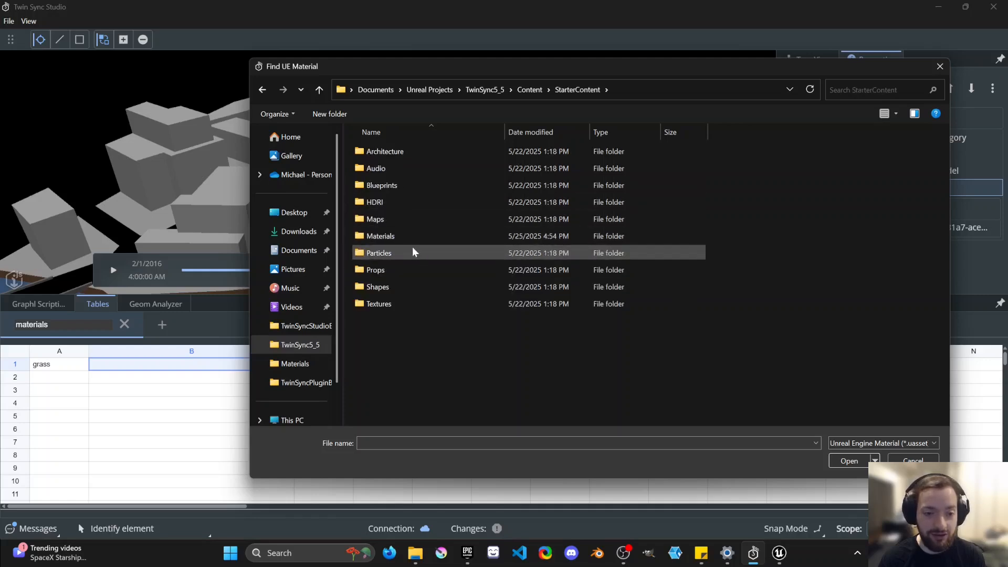
{"action": "double_click", "coordinate": [411, 235]}
{"action": "scroll", "coordinate": [428, 318], "scroll_direction": "down", "scroll_amount": 5}
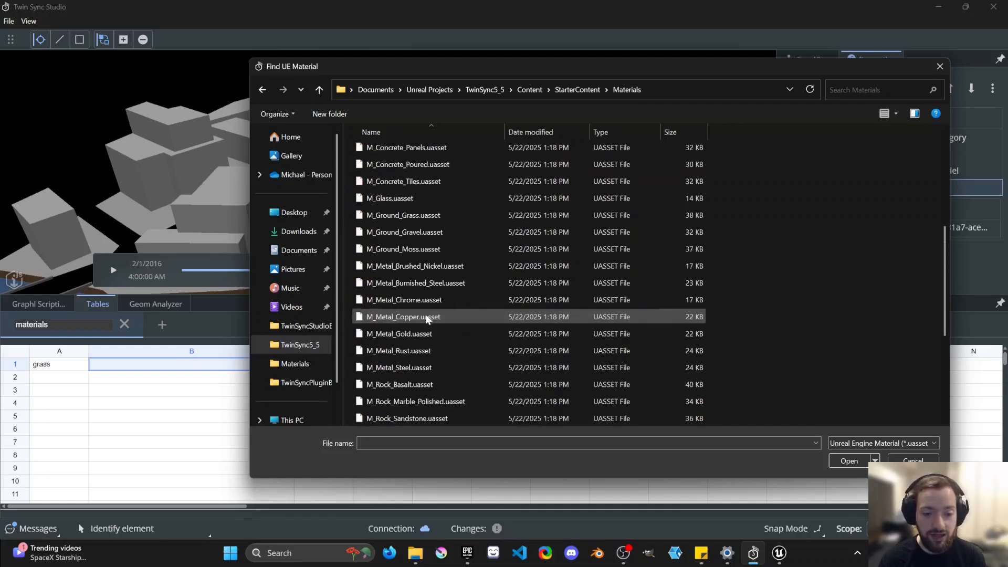
{"action": "left_click", "coordinate": [403, 216]}
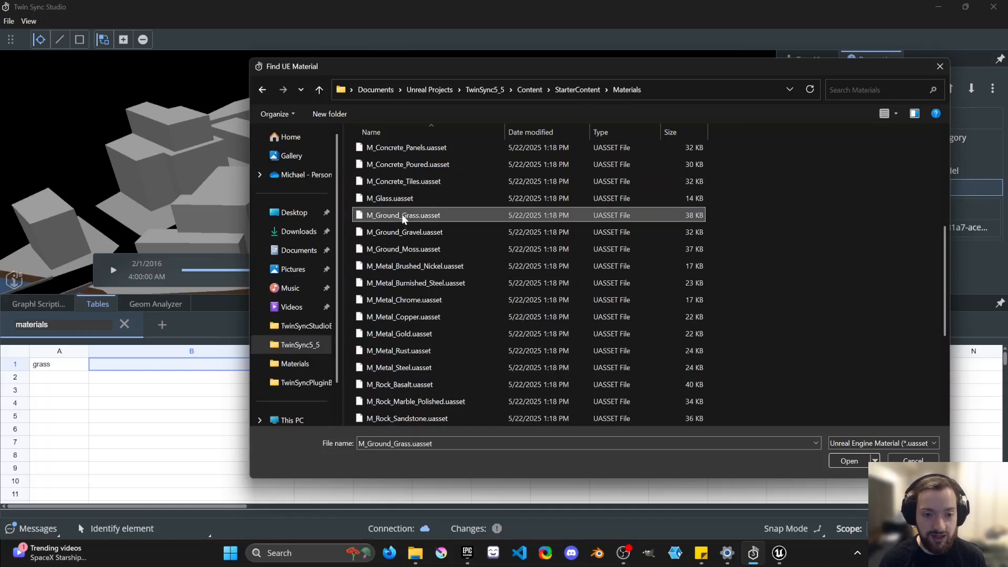
{"action": "double_click", "coordinate": [401, 215]}
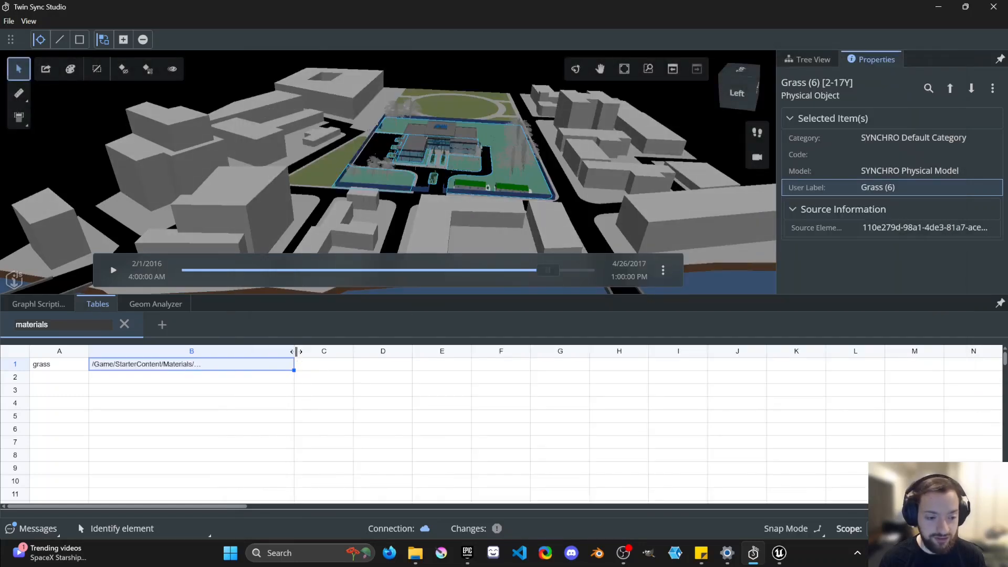
{"action": "left_click_drag", "start_coordinate": [294, 351], "coordinate": [370, 352]}
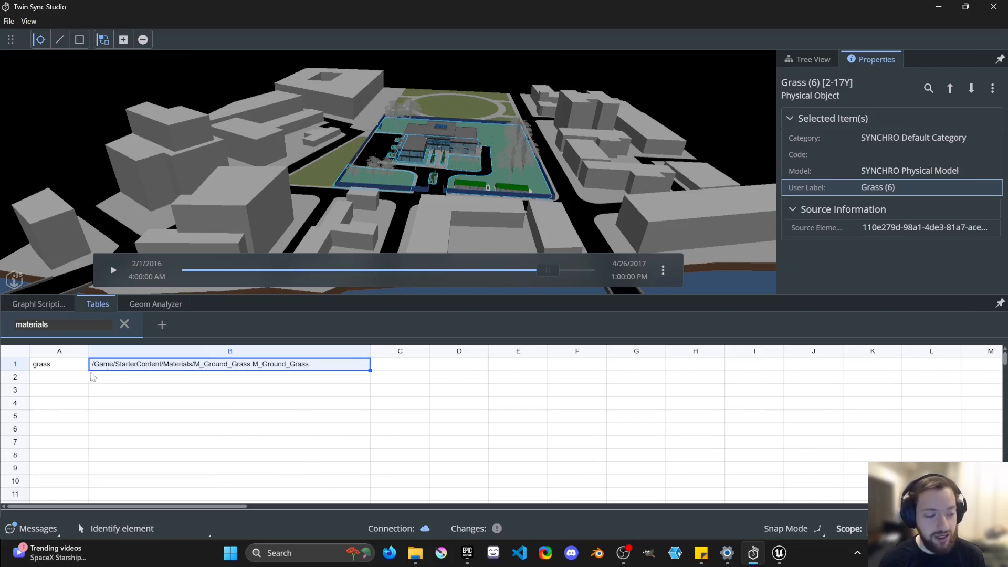
Enable the MatchPart? option on the MapByTable node in the graph
{"action": "left_click", "coordinate": [41, 305]}
{"action": "left_click_drag", "start_coordinate": [418, 355], "coordinate": [374, 350]}
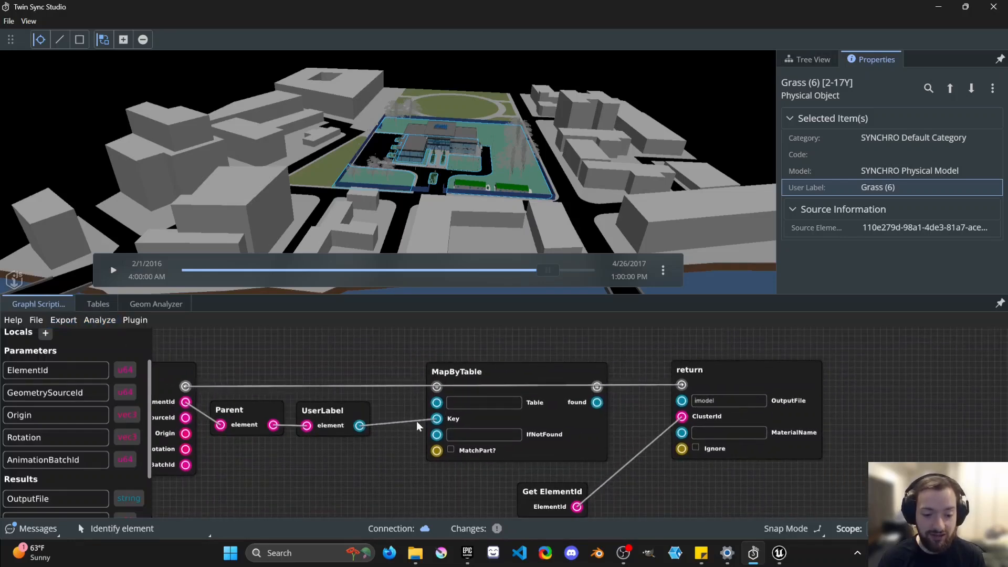
{"action": "left_click", "coordinate": [450, 450]}
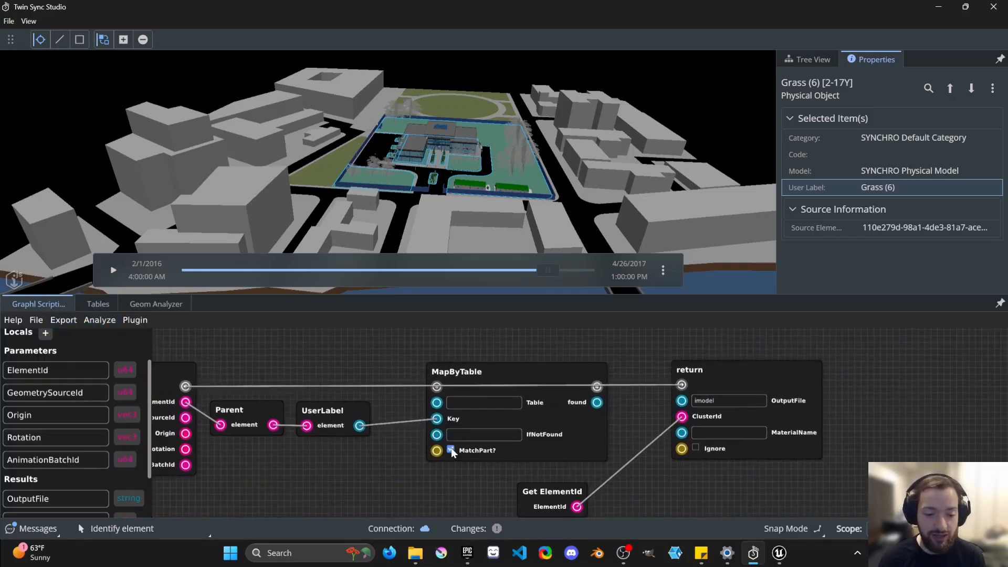
Set the MapByTable node's Table input to materials and check it against the lookup table's name
{"action": "left_click_drag", "start_coordinate": [405, 450], "coordinate": [387, 452]}
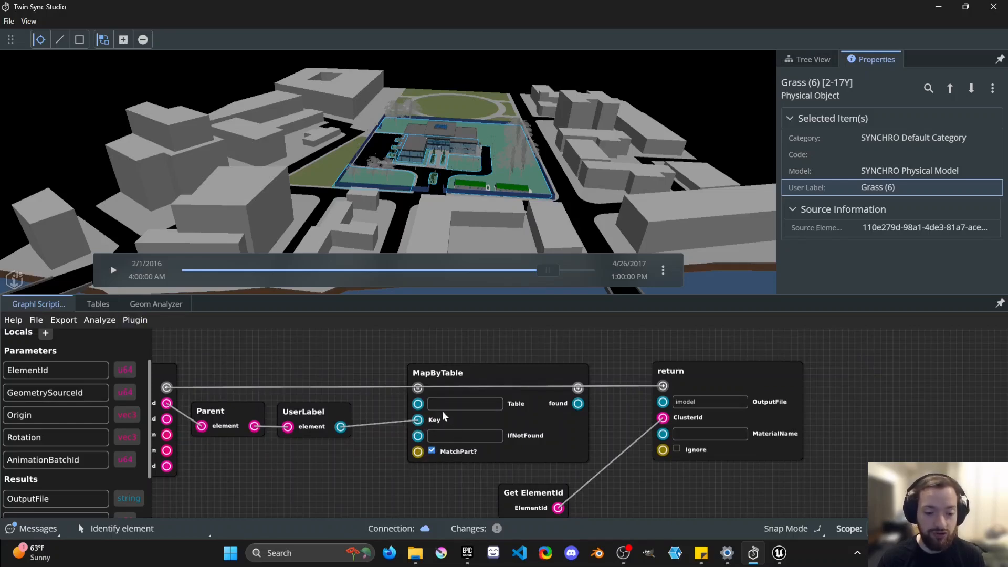
{"action": "left_click", "coordinate": [458, 401]}
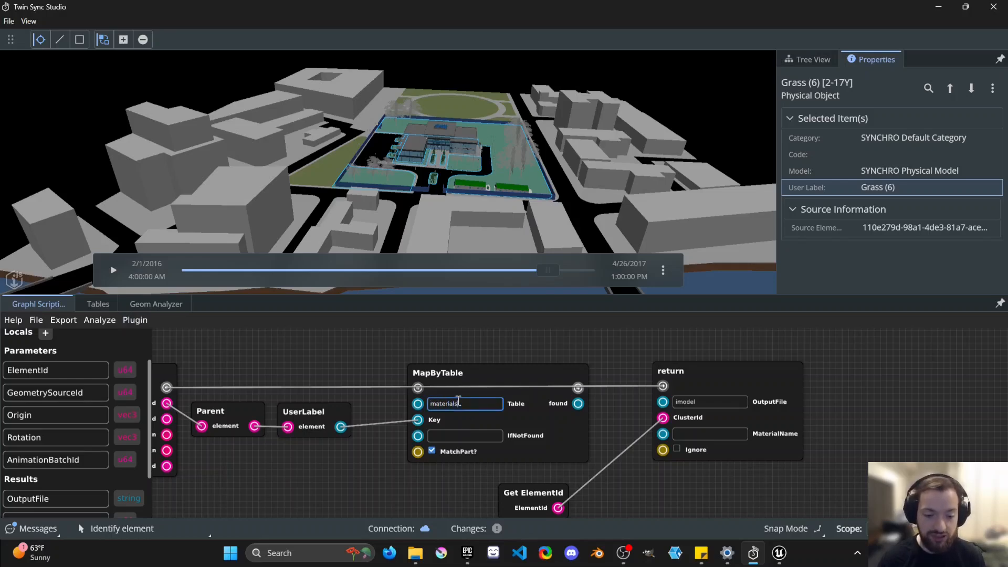
{"action": "left_click", "coordinate": [394, 362]}
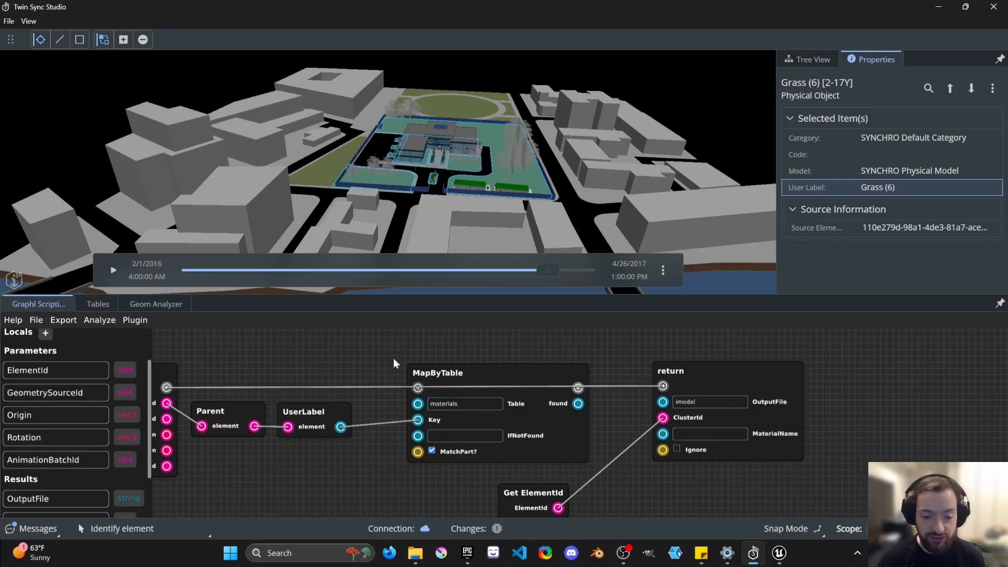
{"action": "double_click", "coordinate": [461, 409]}
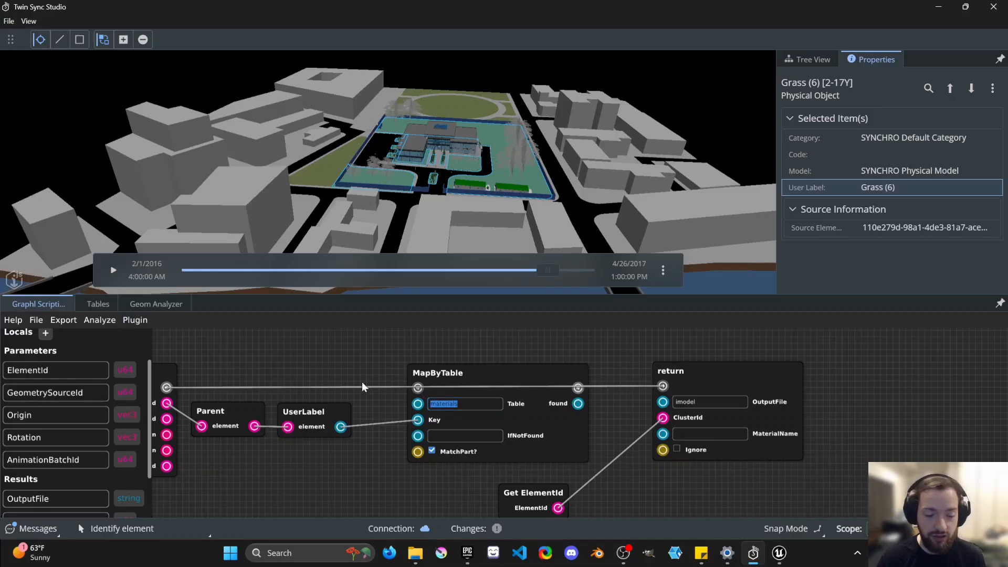
{"action": "left_click", "coordinate": [475, 405]}
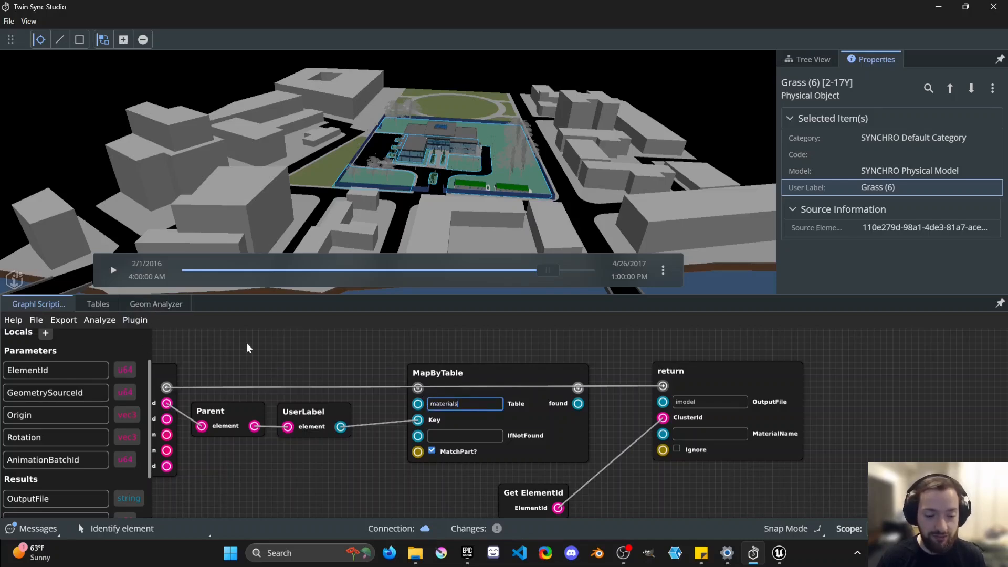
{"action": "left_click", "coordinate": [98, 304]}
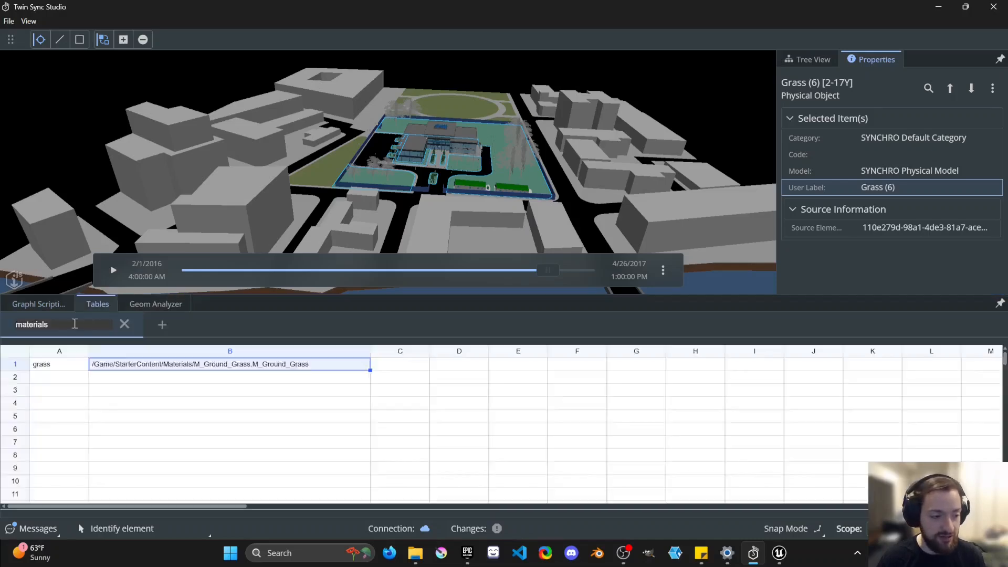
{"action": "left_click", "coordinate": [44, 304]}
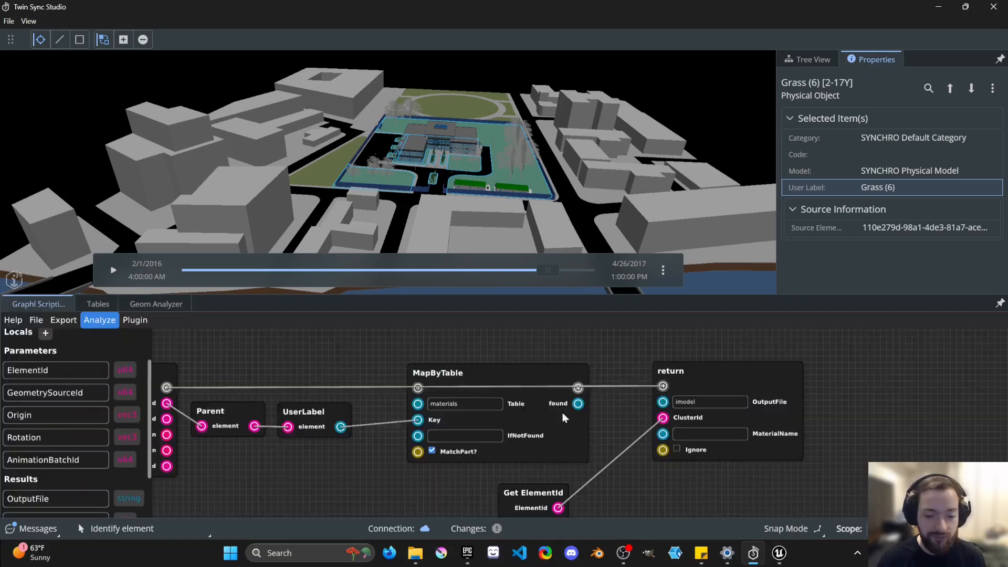
Route the execution flow from the entry node through MapByTable to the return node, and shift MapByTable slightly
{"action": "left_click_drag", "start_coordinate": [385, 403], "coordinate": [376, 400]}
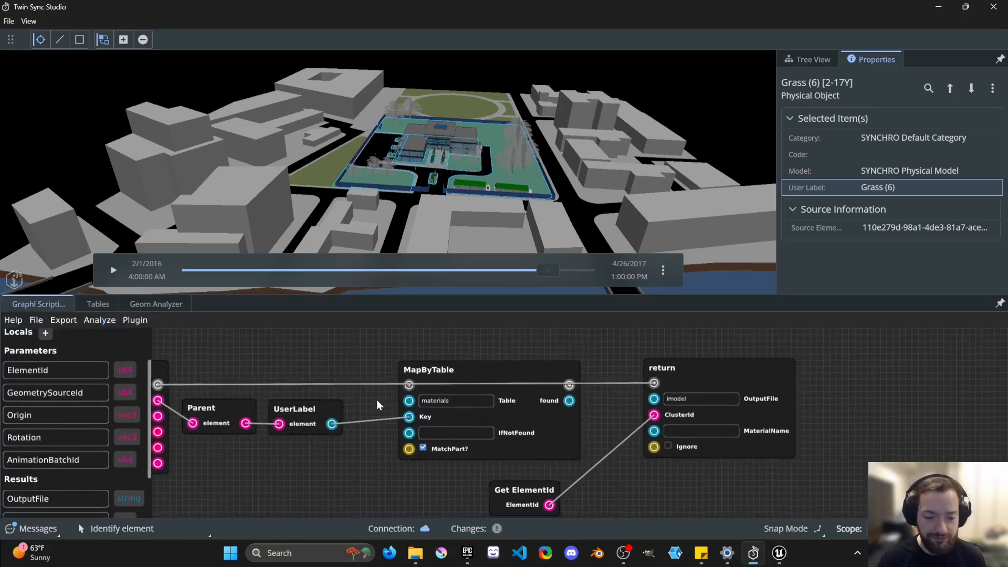
{"action": "left_click_drag", "start_coordinate": [158, 386], "coordinate": [410, 388]}
{"action": "left_click_drag", "start_coordinate": [569, 385], "coordinate": [654, 383]}
{"action": "left_click_drag", "start_coordinate": [438, 363], "coordinate": [427, 366]}
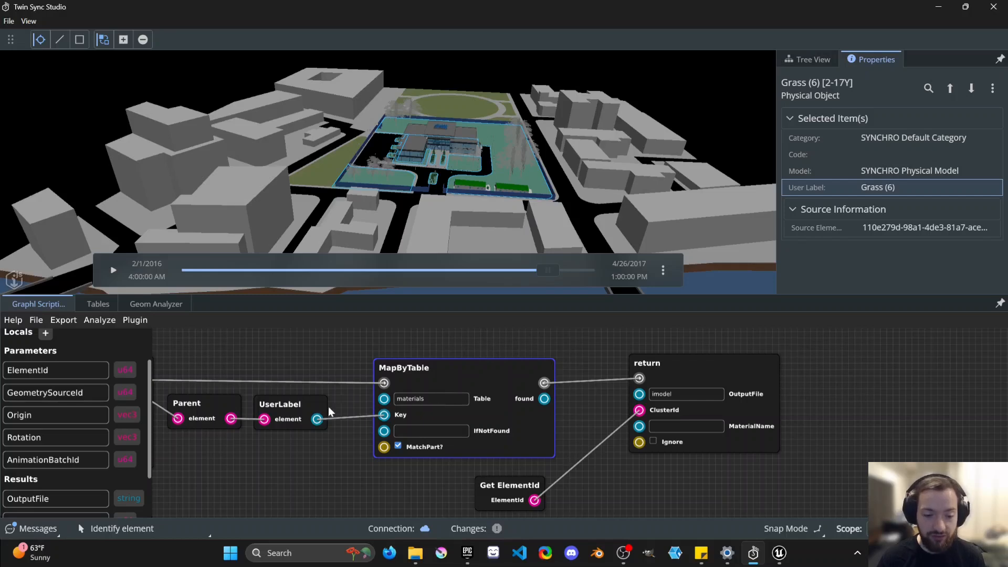
Leave MapByTable's IfNotFound value empty and connect its found output to the return node's MaterialName input
{"action": "left_click", "coordinate": [398, 446]}
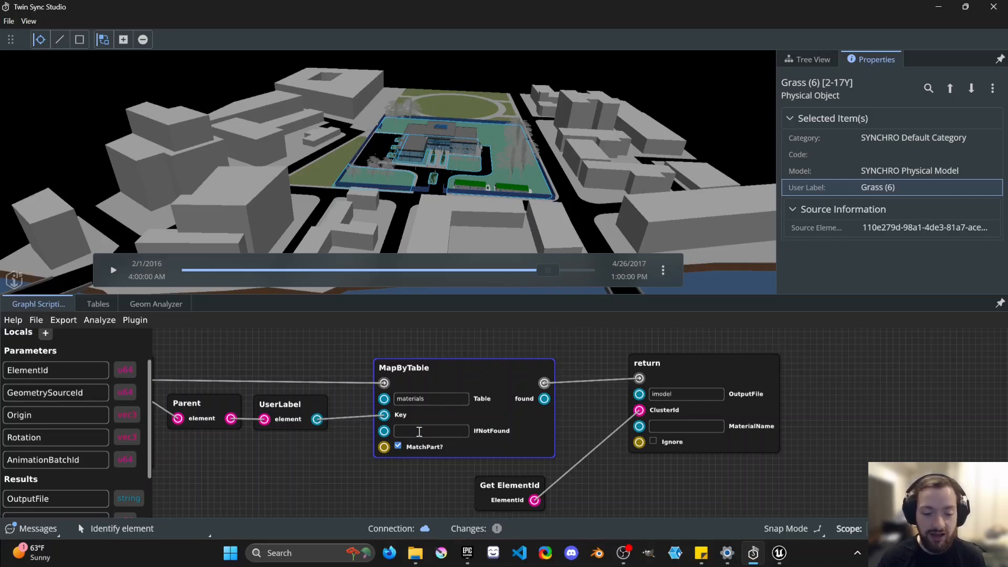
{"action": "left_click", "coordinate": [419, 431]}
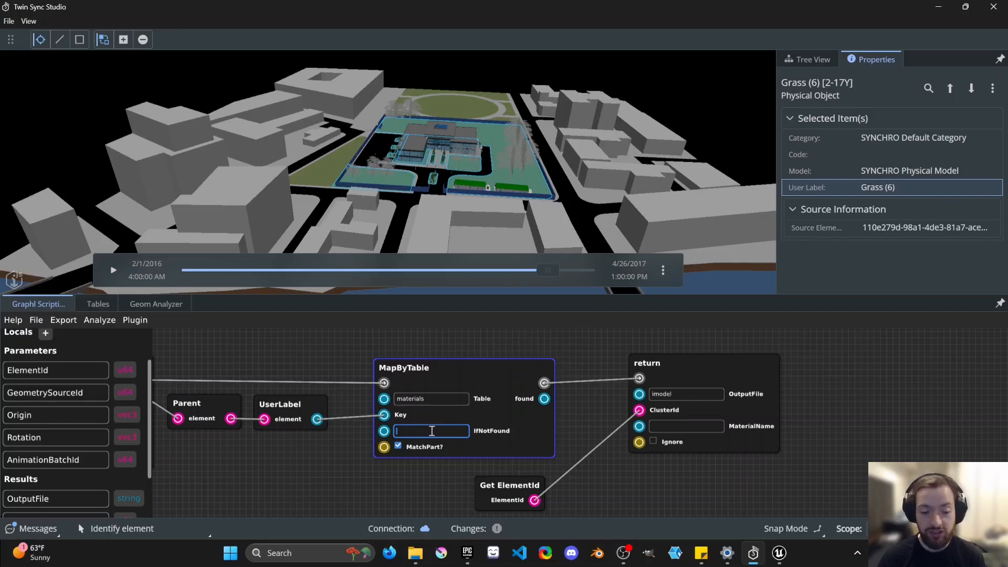
{"action": "left_click", "coordinate": [432, 432]}
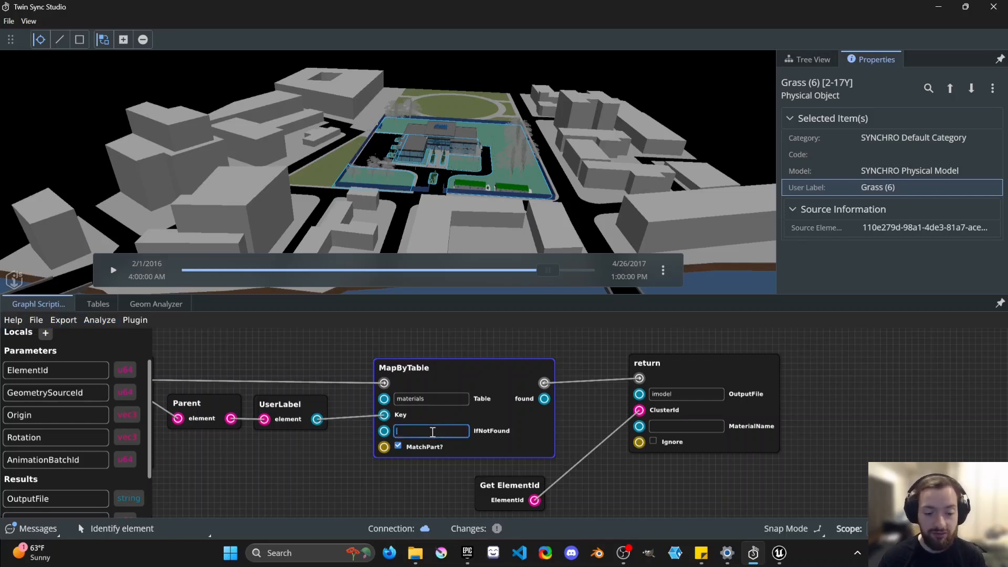
{"action": "left_click", "coordinate": [571, 423]}
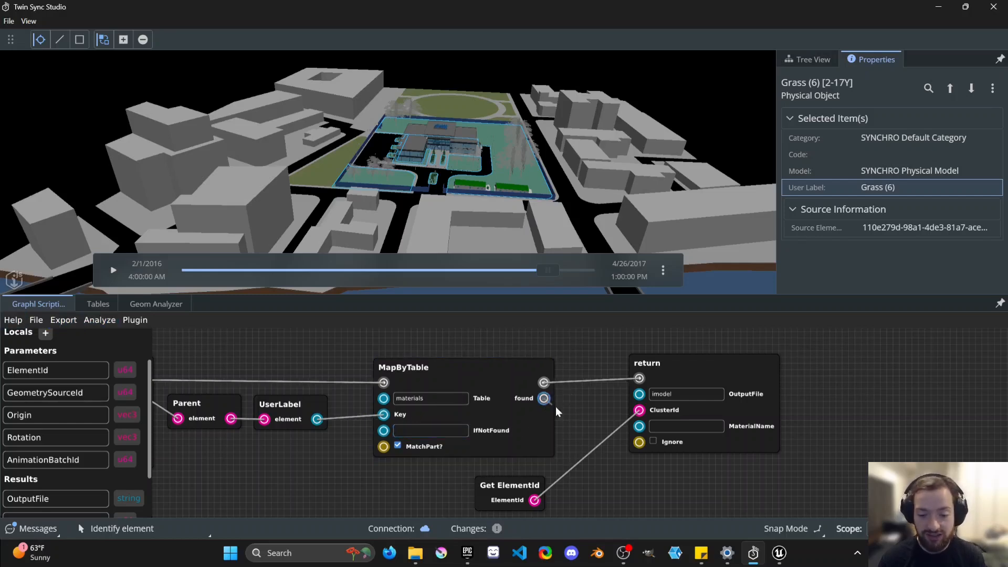
{"action": "left_click_drag", "start_coordinate": [545, 401], "coordinate": [639, 426]}
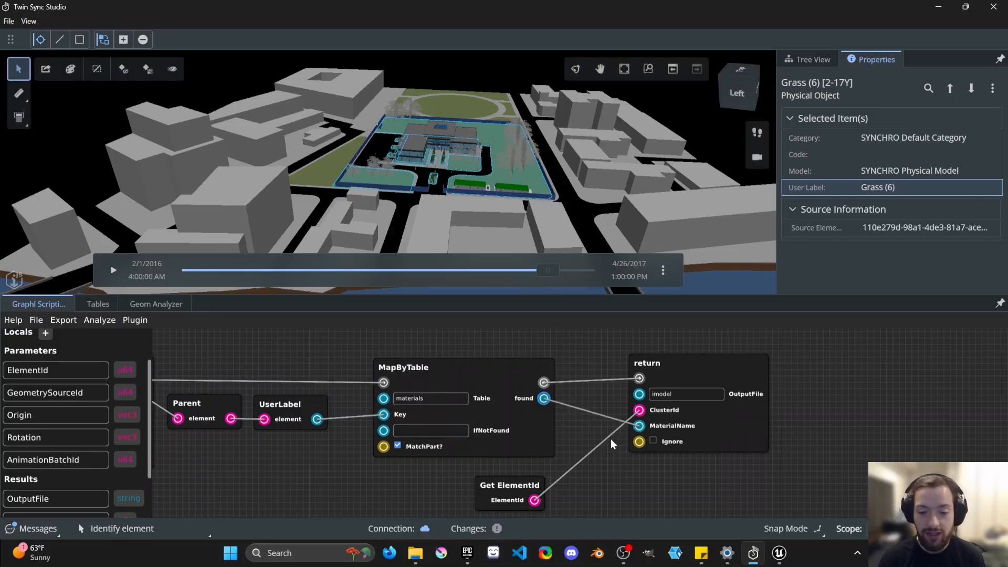
Tidy the graph by aligning the return node with MapByTable and moving Get ElementId further away from it
{"action": "left_click_drag", "start_coordinate": [587, 390], "coordinate": [582, 379]}
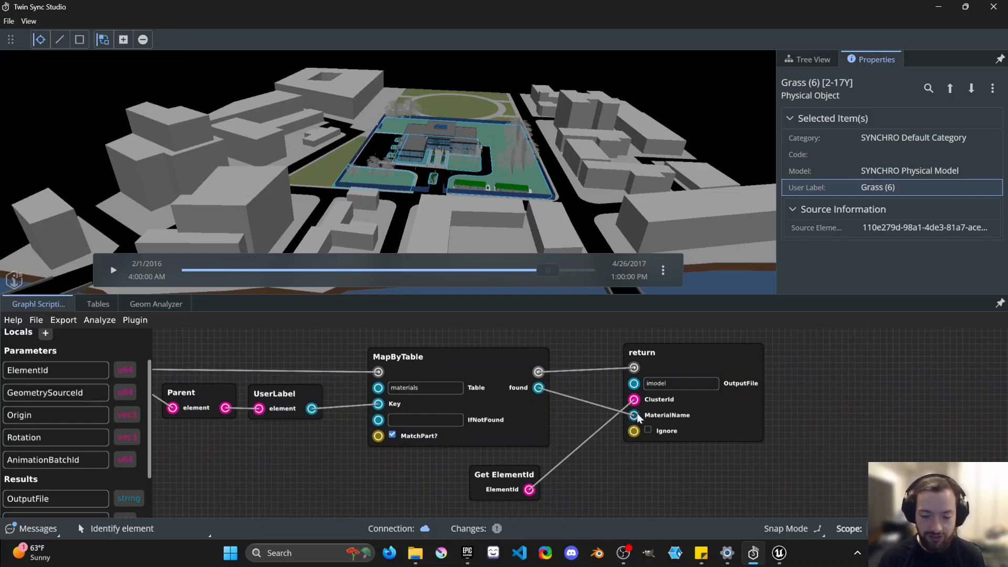
{"action": "left_click_drag", "start_coordinate": [733, 415], "coordinate": [739, 419]}
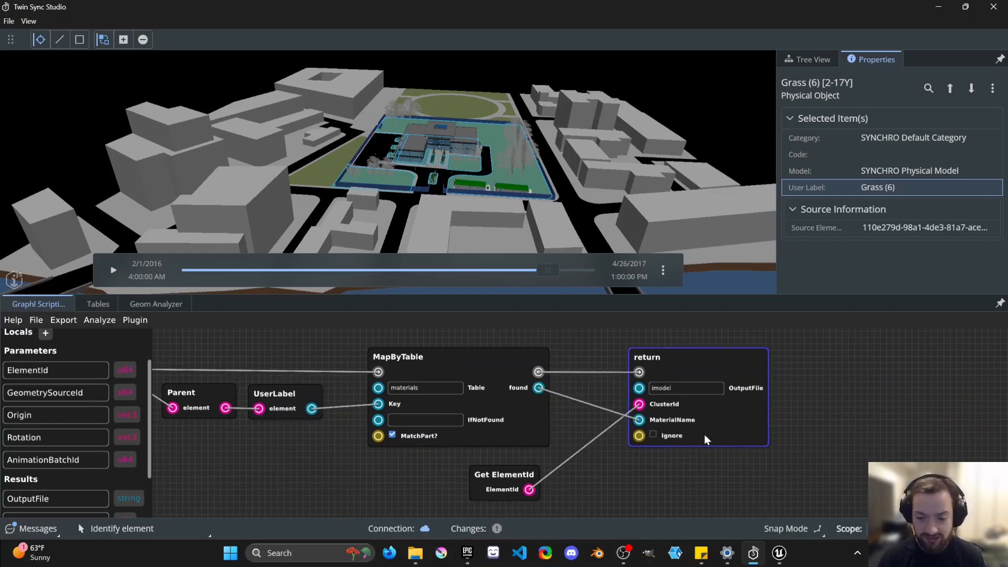
{"action": "left_click_drag", "start_coordinate": [641, 466], "coordinate": [699, 461]}
{"action": "left_click_drag", "start_coordinate": [593, 460], "coordinate": [476, 468]}
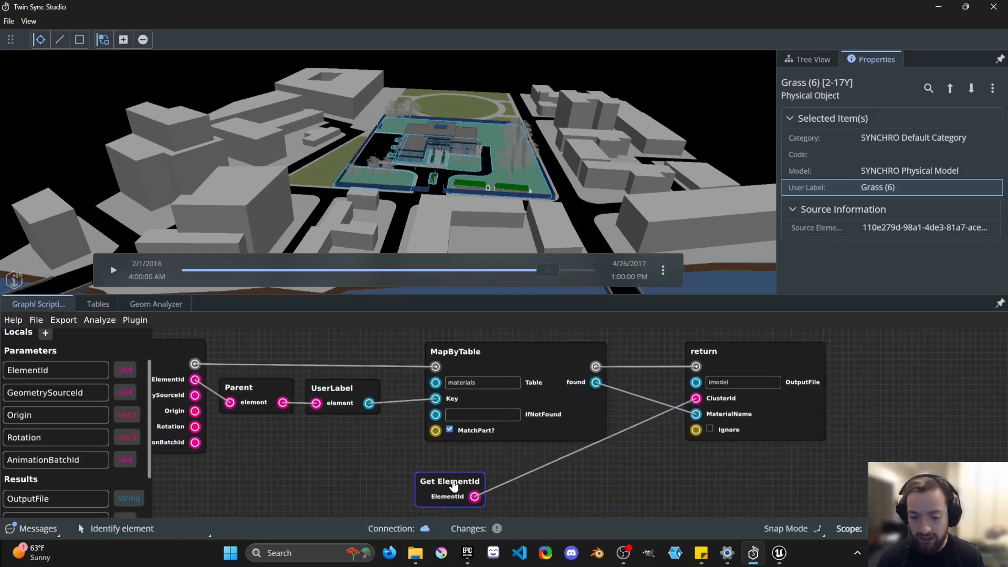
{"action": "left_click_drag", "start_coordinate": [559, 450], "coordinate": [558, 414]}
Inspect the properties of the tree and the green-roofed construction trailer on the building site
{"action": "scroll", "coordinate": [428, 136], "scroll_direction": "down", "scroll_amount": 5}
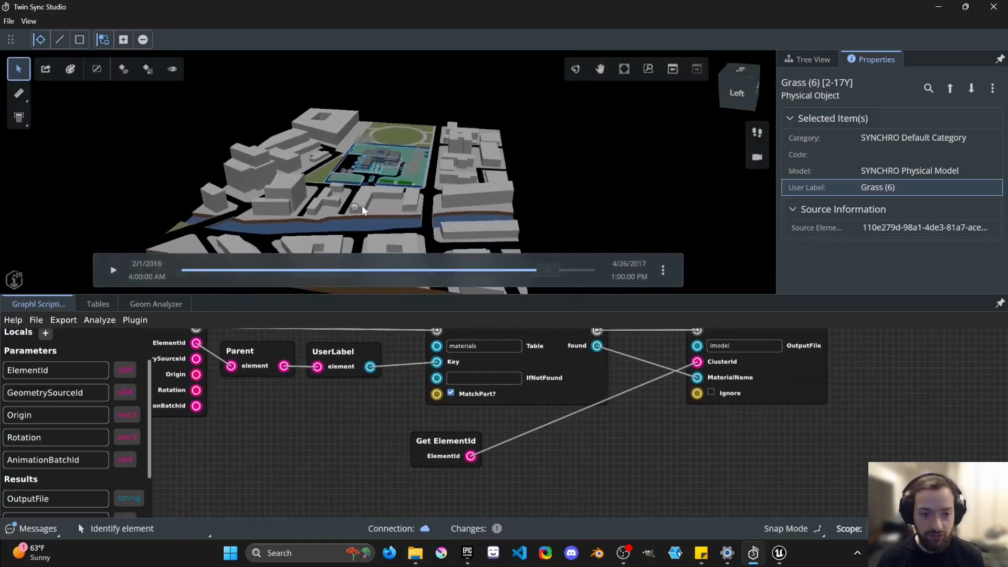
{"action": "middle_click_drag", "start_coordinate": [431, 169], "coordinate": [324, 147], "text": "shift"}
{"action": "scroll", "coordinate": [436, 122], "scroll_direction": "up", "scroll_amount": 3}
{"action": "scroll", "coordinate": [436, 122], "scroll_direction": "up", "scroll_amount": 5}
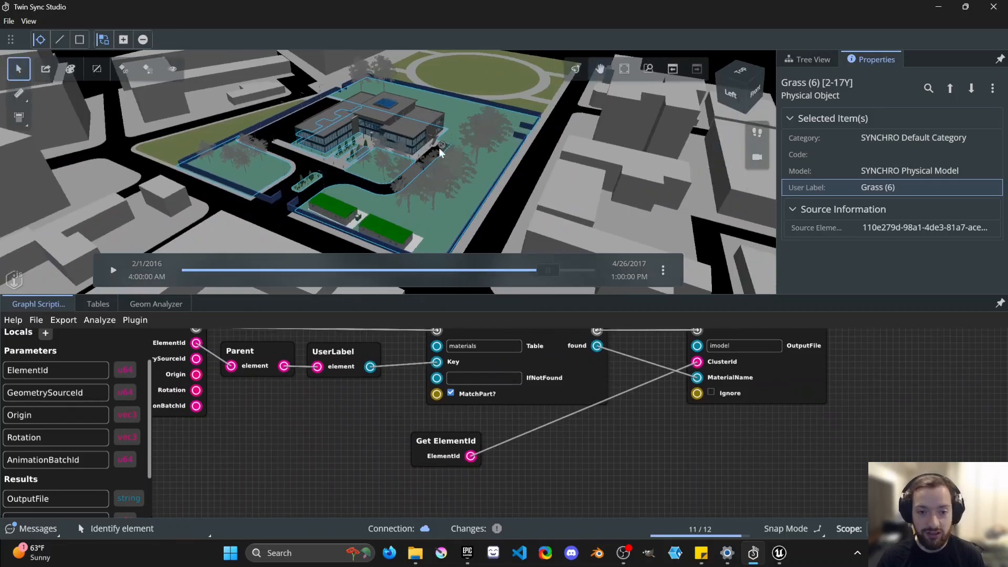
{"action": "left_click", "coordinate": [405, 190]}
{"action": "scroll", "coordinate": [436, 138], "scroll_direction": "down", "scroll_amount": 3}
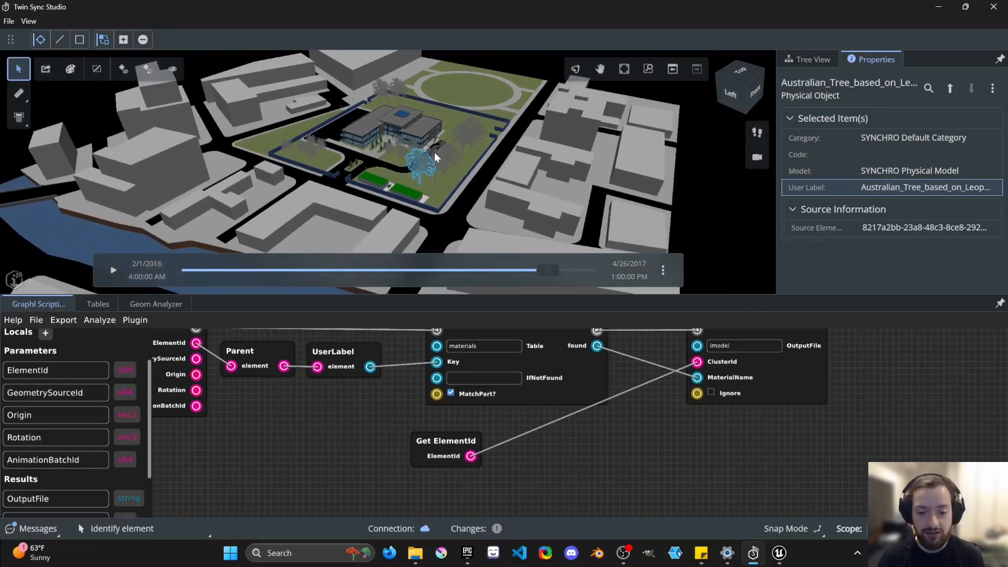
{"action": "middle_click_drag", "start_coordinate": [433, 153], "coordinate": [458, 175]}
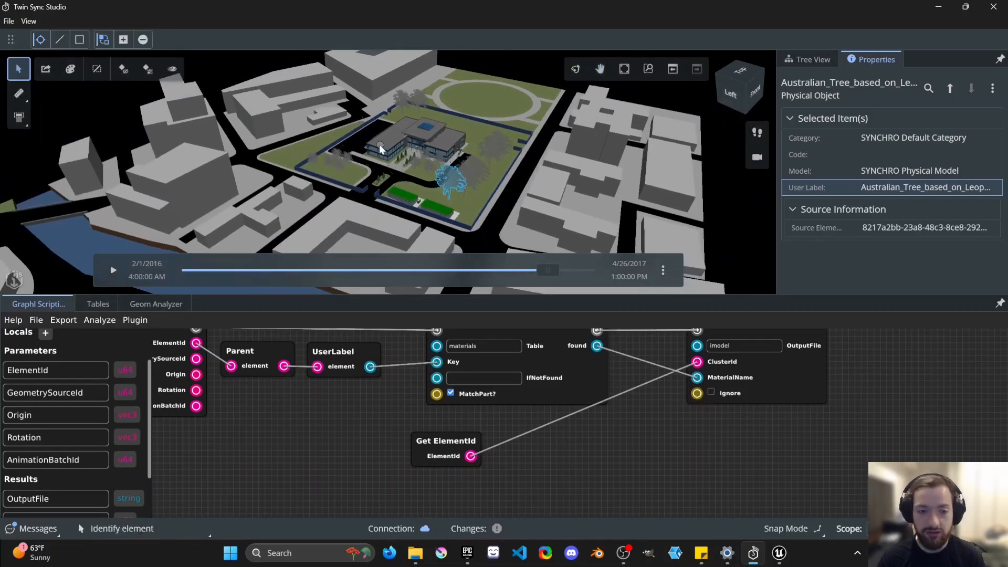
{"action": "scroll", "coordinate": [441, 166], "scroll_direction": "up", "scroll_amount": 5}
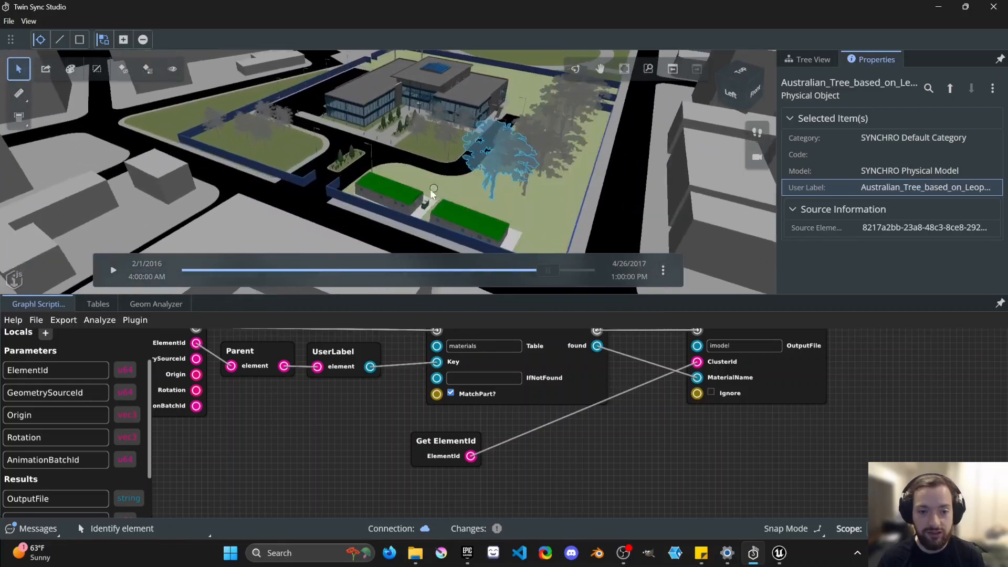
{"action": "left_click", "coordinate": [400, 194]}
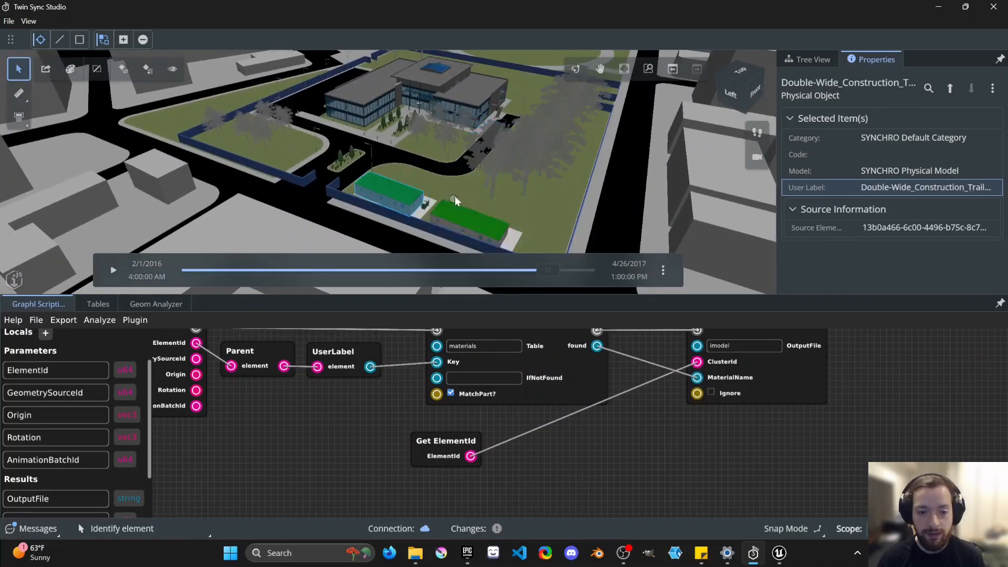
{"action": "mouse_move", "coordinate": [400, 196]}
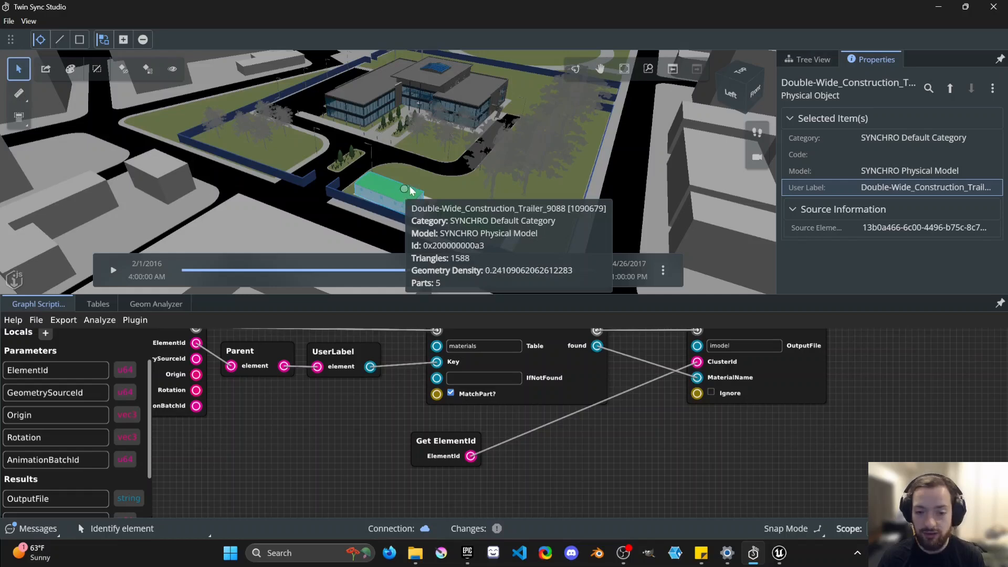
{"action": "scroll", "coordinate": [469, 173], "scroll_direction": "down", "scroll_amount": 4}
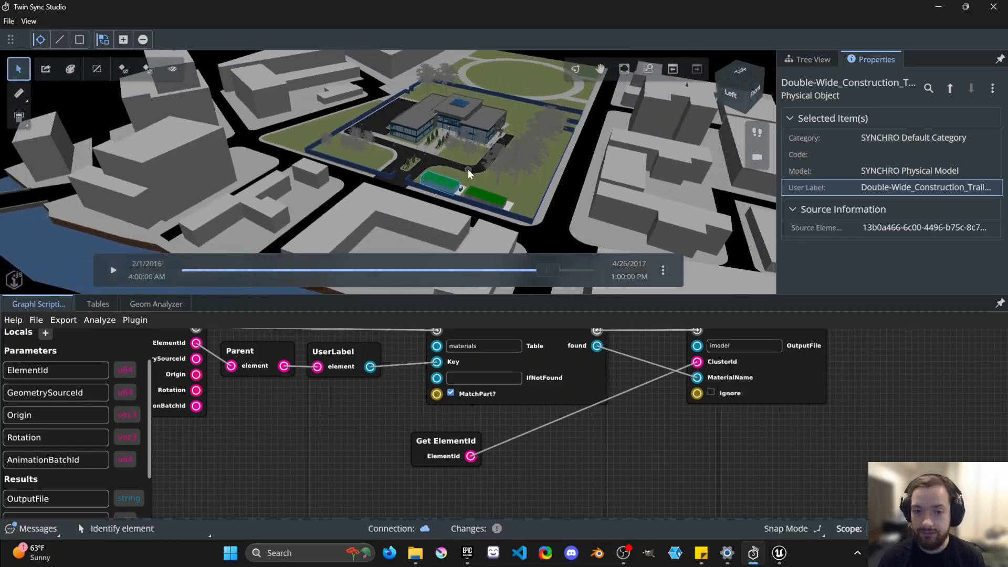
{"action": "left_click", "coordinate": [495, 165]}
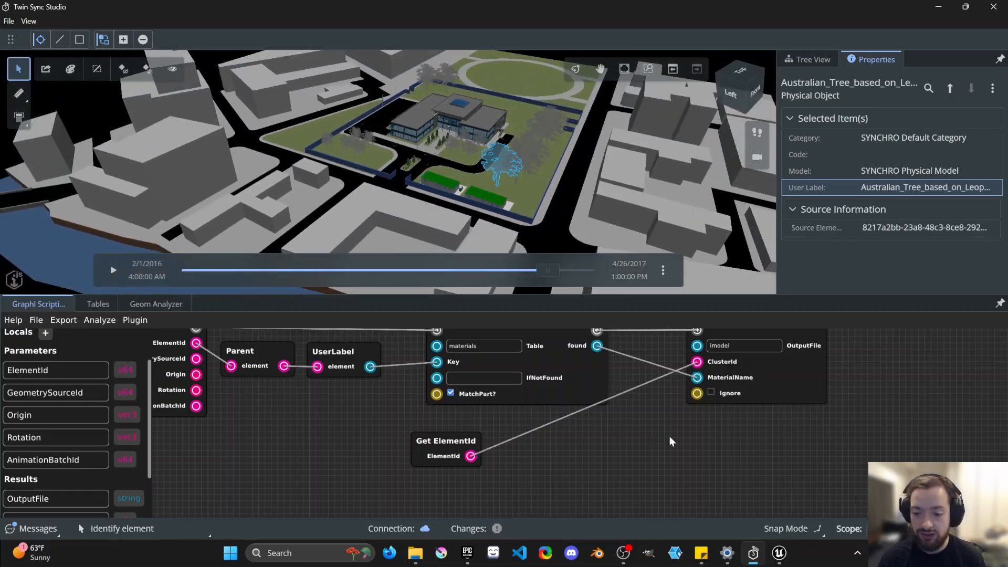
Reposition the Get ElementId node below UserLabel and clear the selection in the 3D model
{"action": "left_click_drag", "start_coordinate": [670, 437], "coordinate": [704, 436]}
{"action": "left_click_drag", "start_coordinate": [456, 442], "coordinate": [414, 436]}
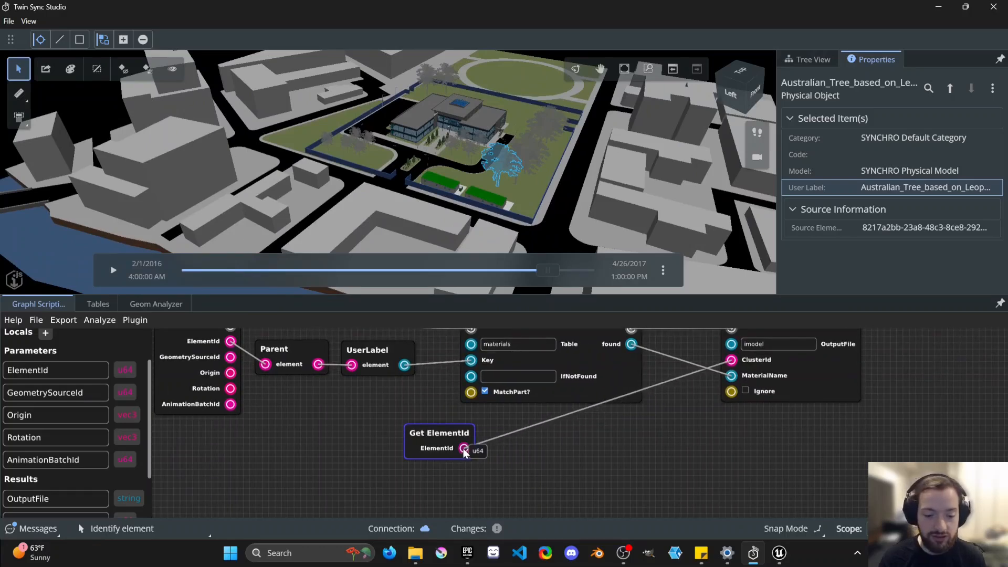
{"action": "scroll", "coordinate": [479, 136], "scroll_direction": "down", "scroll_amount": 3}
{"action": "left_click", "coordinate": [507, 75]}
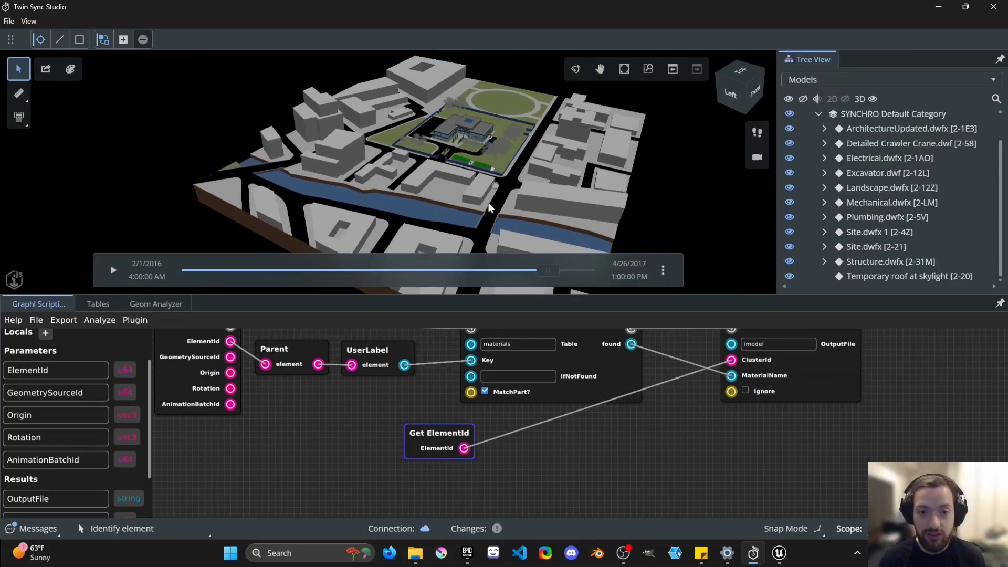
{"action": "scroll", "coordinate": [488, 208], "scroll_direction": "up", "scroll_amount": 4}
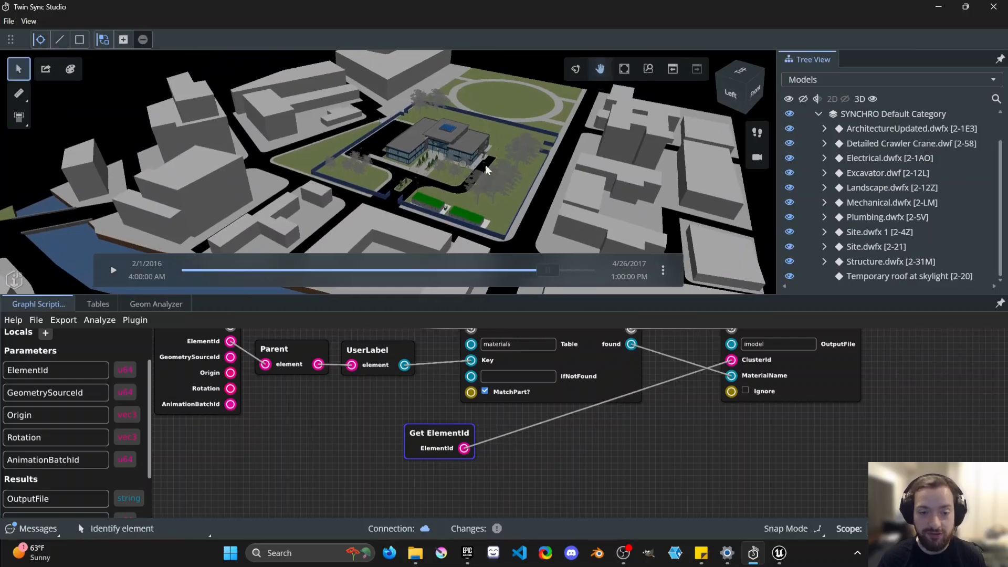
Expand Plumbing.dwfx in the model tree, and find and select element 0x200000001de from the geometry analysis
{"action": "left_click", "coordinate": [824, 217]}
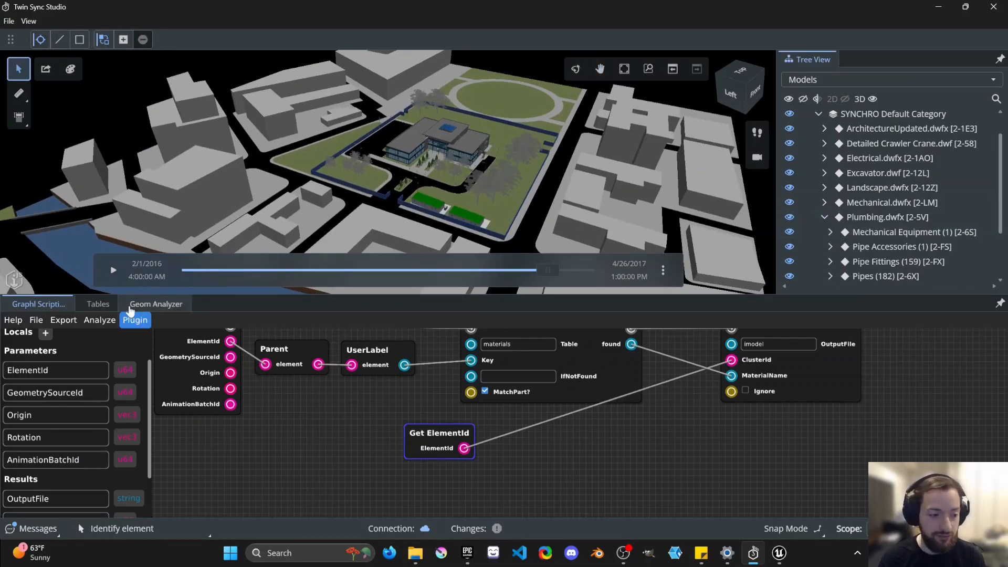
{"action": "left_click", "coordinate": [99, 304]}
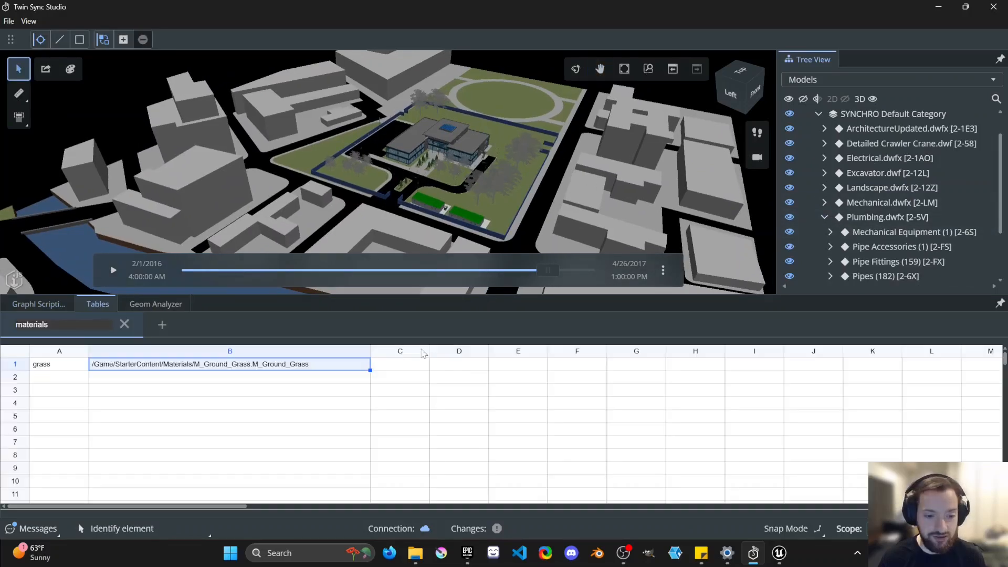
{"action": "left_click", "coordinate": [156, 304]}
{"action": "left_click", "coordinate": [387, 333]}
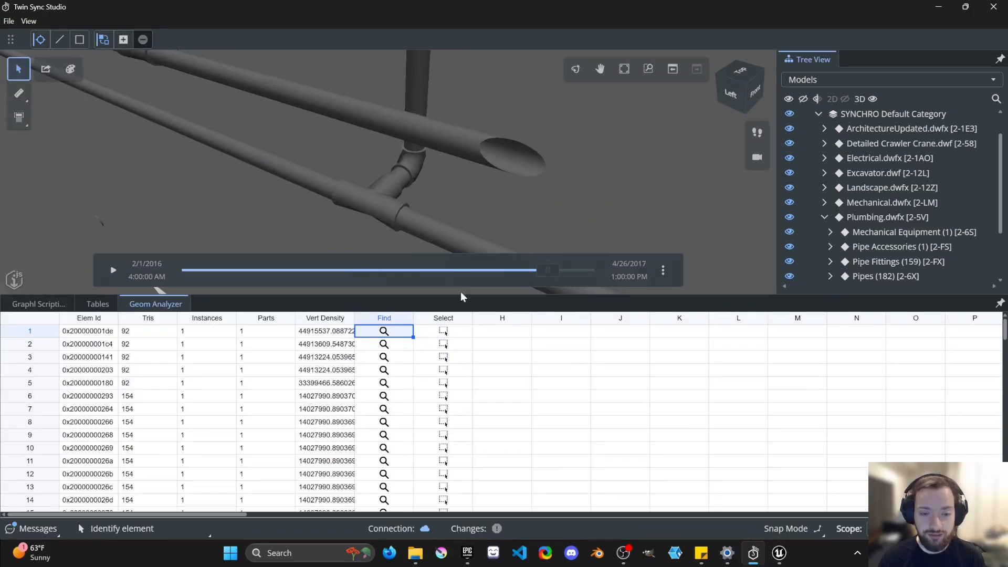
{"action": "left_click", "coordinate": [433, 335]}
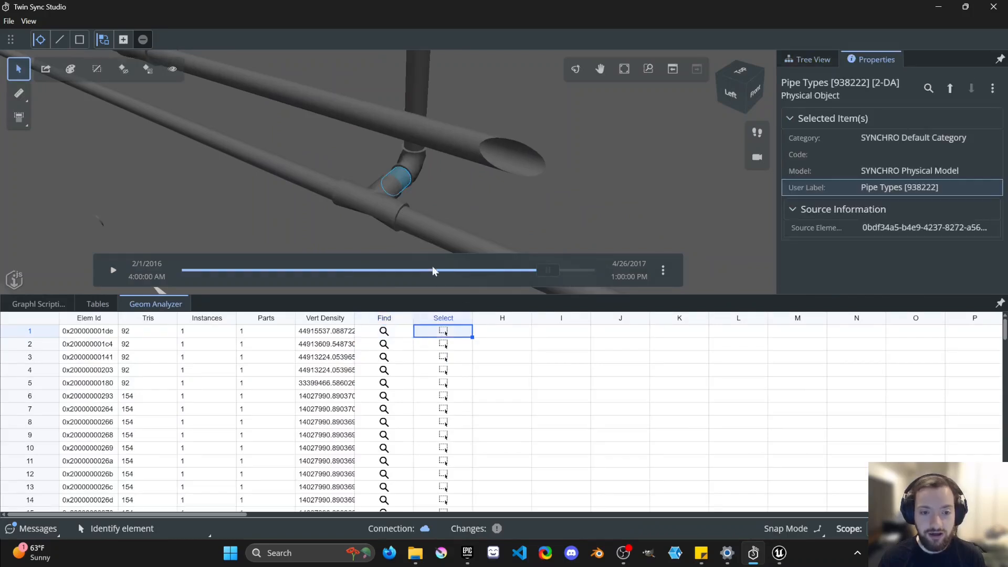
Extend the selection from the pipe up through its parents to Plumbing.dwfx and hide that whole model
{"action": "left_click", "coordinate": [951, 90]}
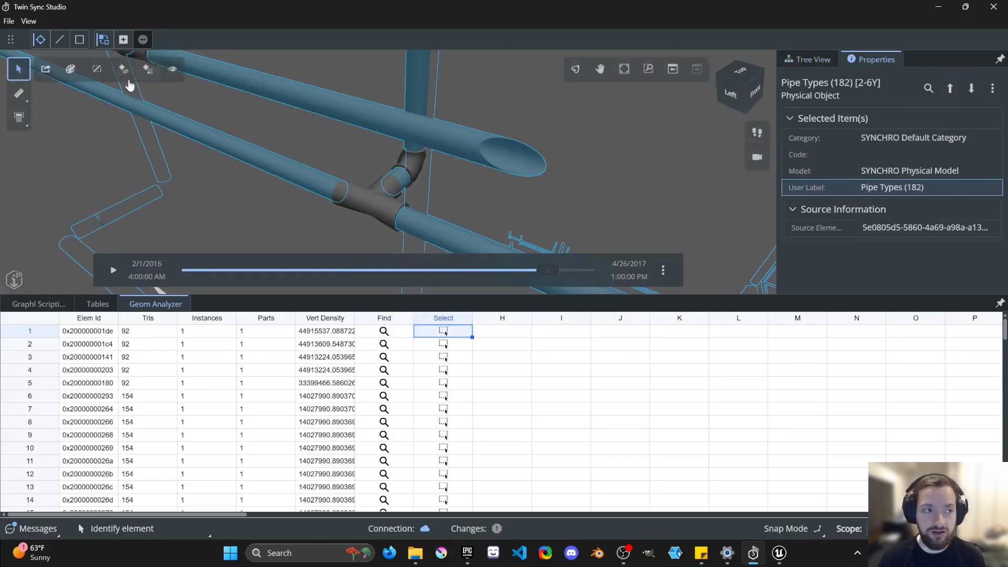
{"action": "left_click", "coordinate": [950, 90]}
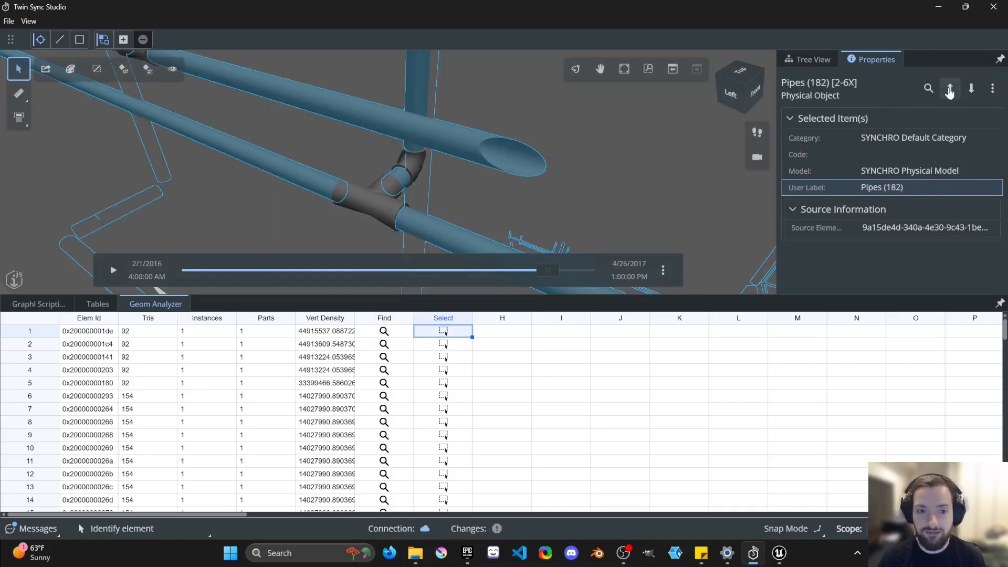
{"action": "left_click", "coordinate": [950, 90]}
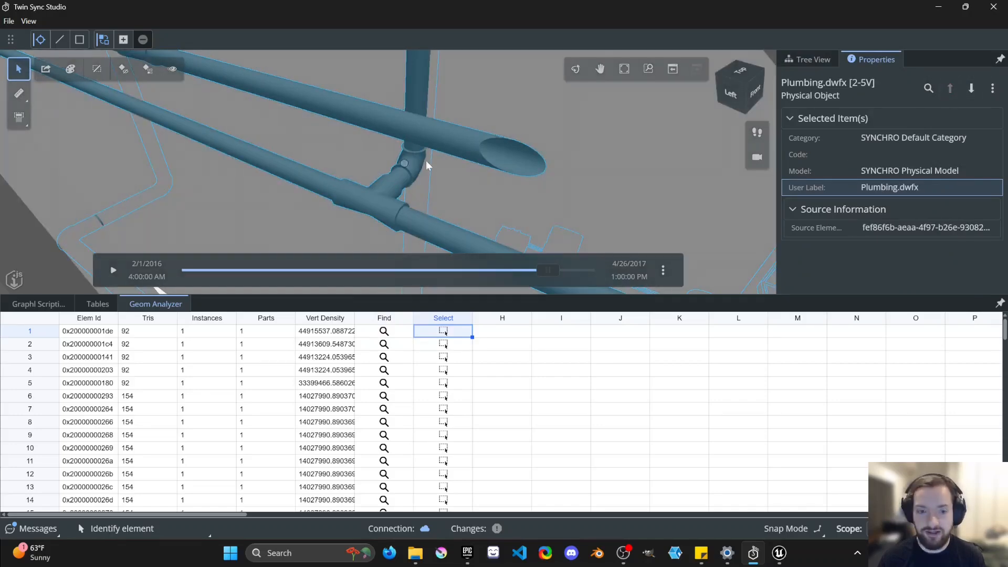
{"action": "scroll", "coordinate": [426, 179], "scroll_direction": "down", "scroll_amount": 10}
{"action": "scroll", "coordinate": [421, 176], "scroll_direction": "down", "scroll_amount": 10}
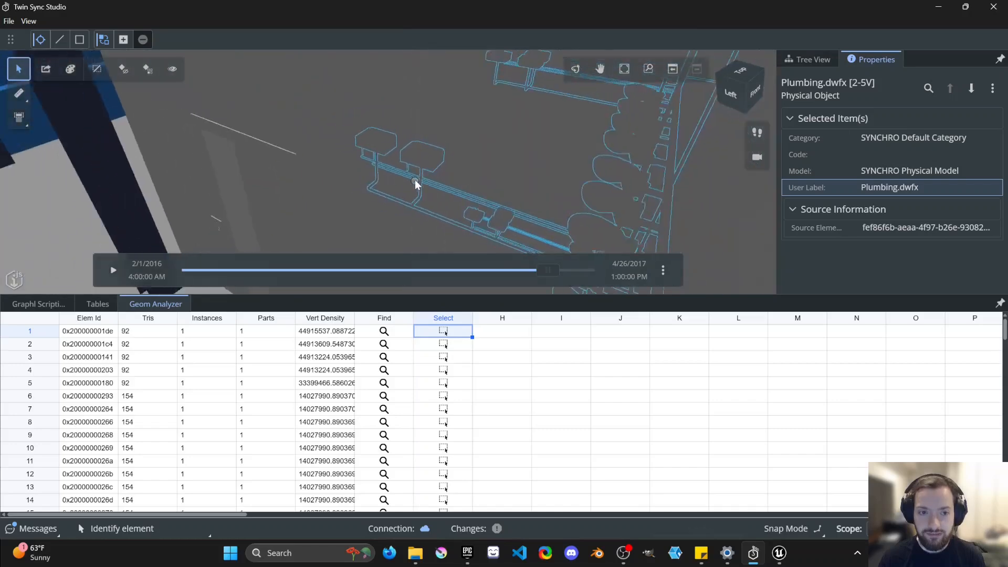
{"action": "scroll", "coordinate": [419, 192], "scroll_direction": "down", "scroll_amount": 10}
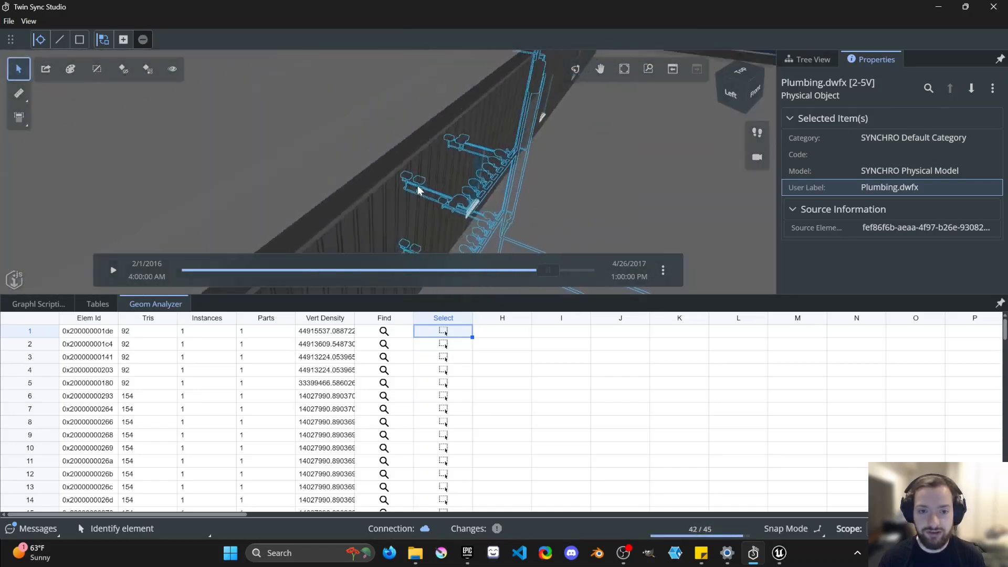
{"action": "middle_click_drag", "start_coordinate": [403, 198], "coordinate": [433, 147]}
{"action": "key", "text": "Escape"}
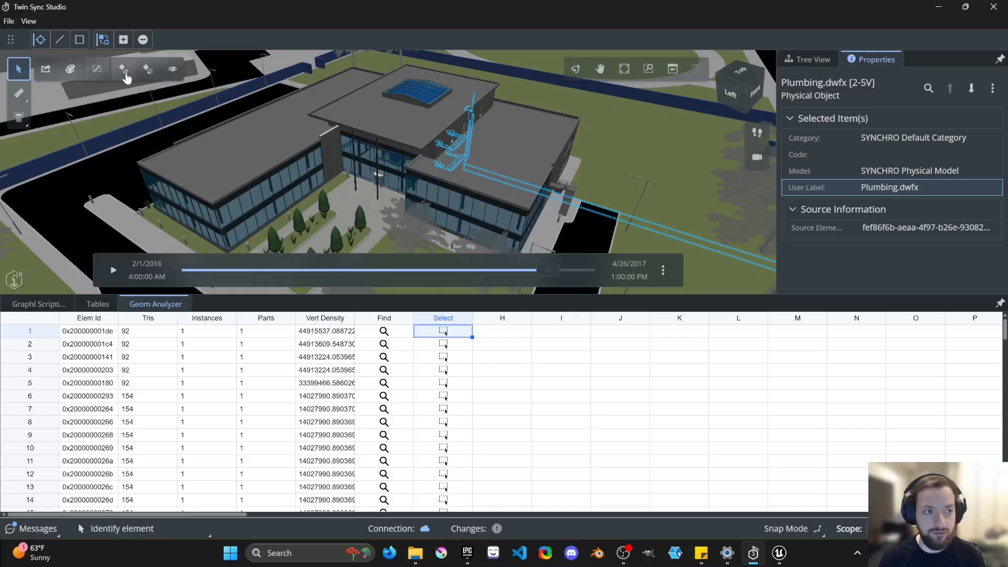
{"action": "left_click", "coordinate": [125, 75]}
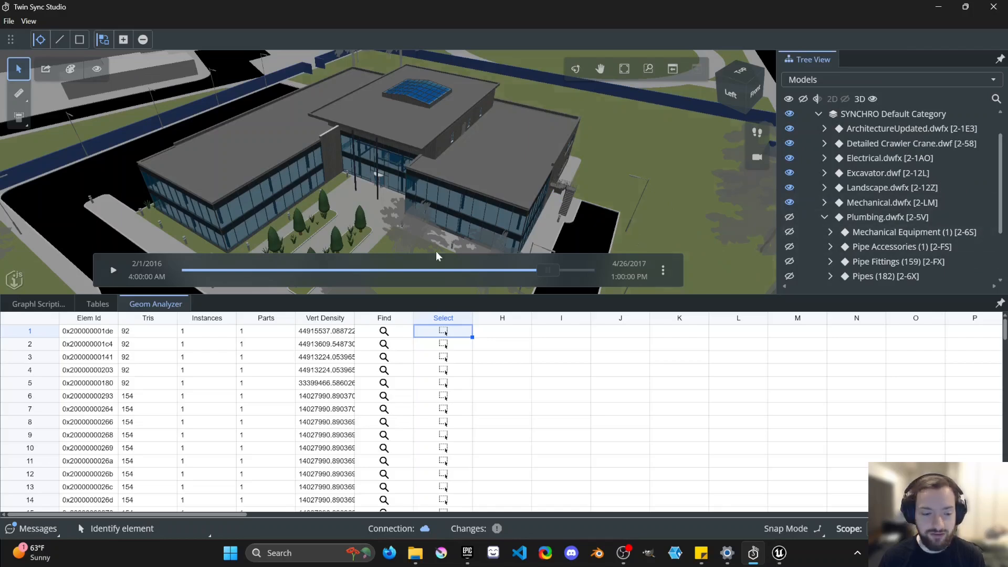
Open the materials table
{"action": "scroll", "coordinate": [366, 185], "scroll_direction": "down", "scroll_amount": 2}
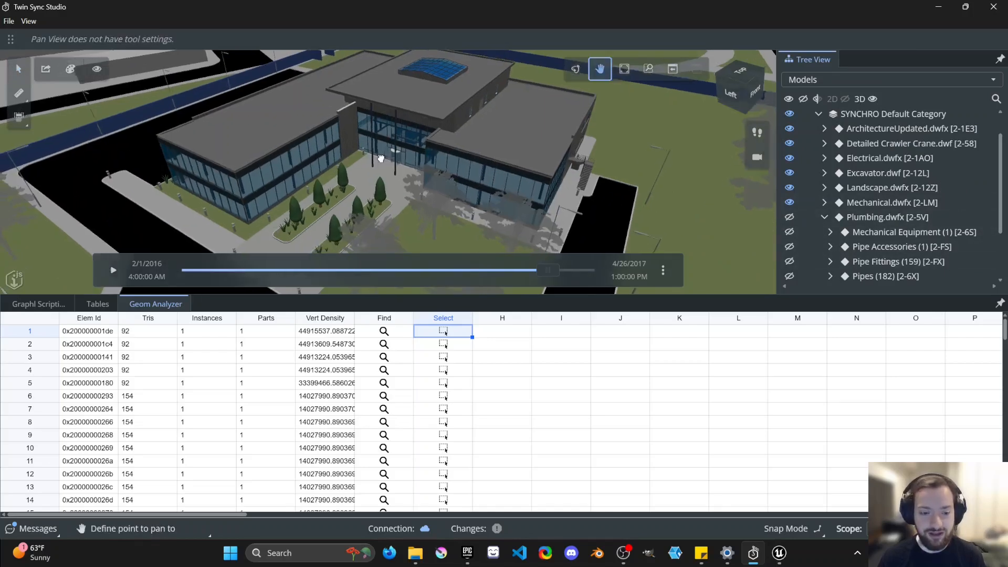
{"action": "left_click", "coordinate": [97, 303]}
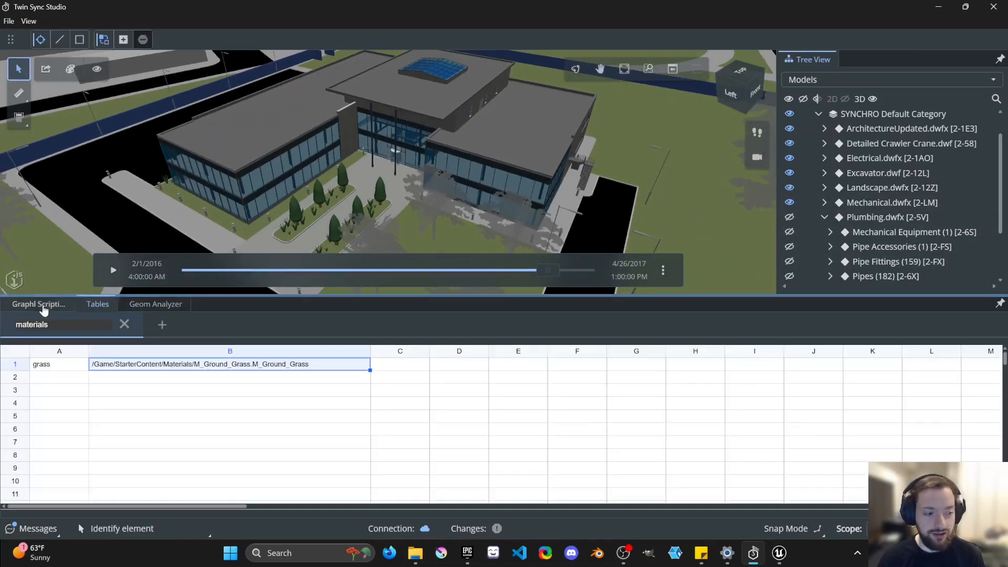
In the graph script, add a VisibleInViewport node fed by the Get ElementId output and place it just beside that node
{"action": "left_click", "coordinate": [40, 305]}
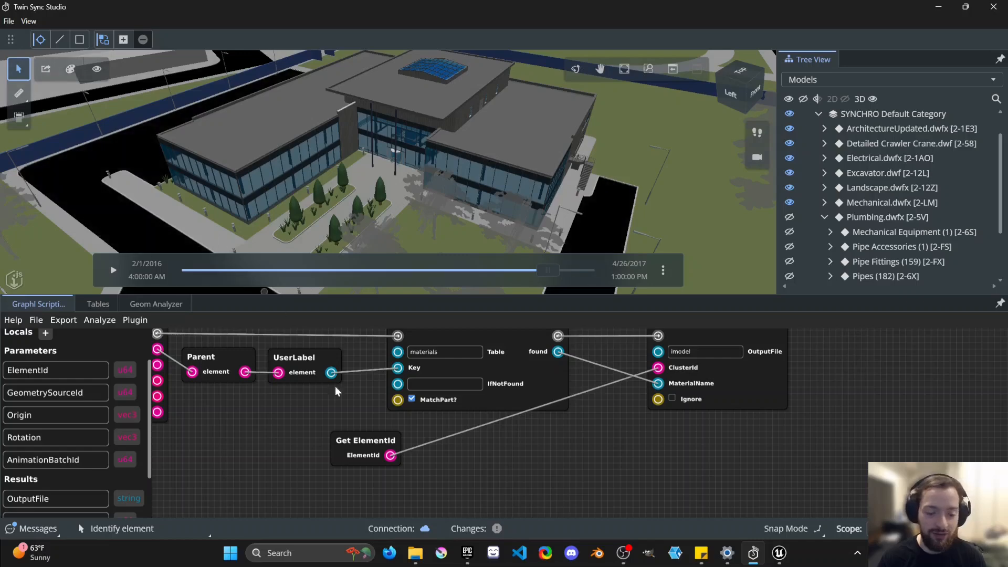
{"action": "scroll", "coordinate": [485, 461], "scroll_direction": "down", "scroll_amount": 2}
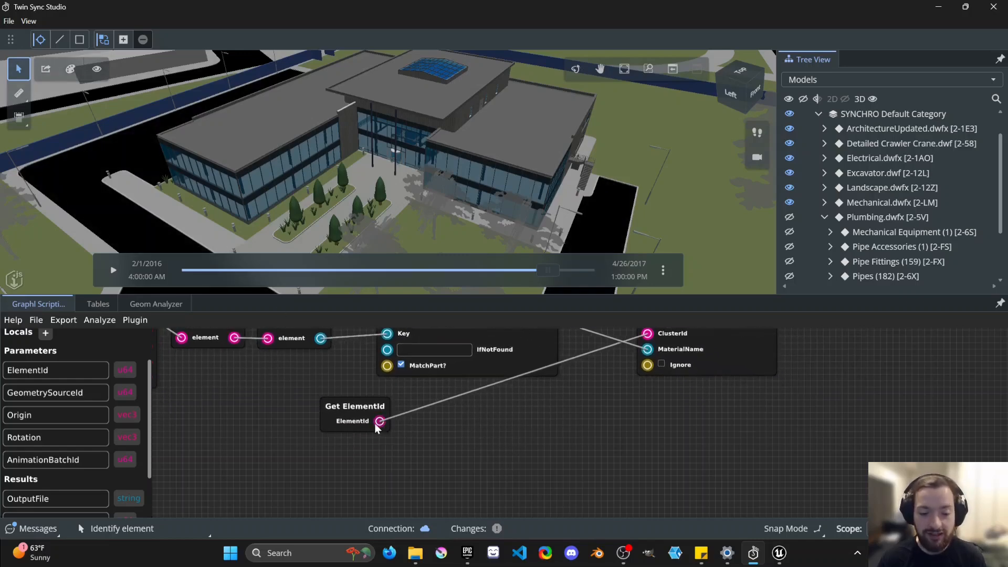
{"action": "scroll", "coordinate": [604, 402], "scroll_direction": "up", "scroll_amount": 1}
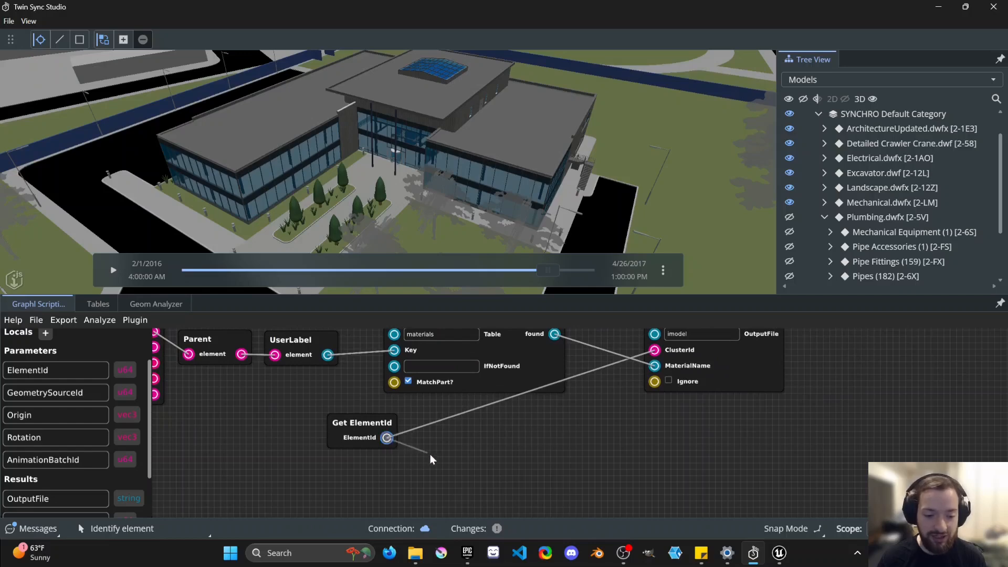
{"action": "left_click_drag", "start_coordinate": [430, 455], "coordinate": [435, 460]}
{"action": "left_click", "coordinate": [411, 455]}
{"action": "right_click", "coordinate": [490, 430]}
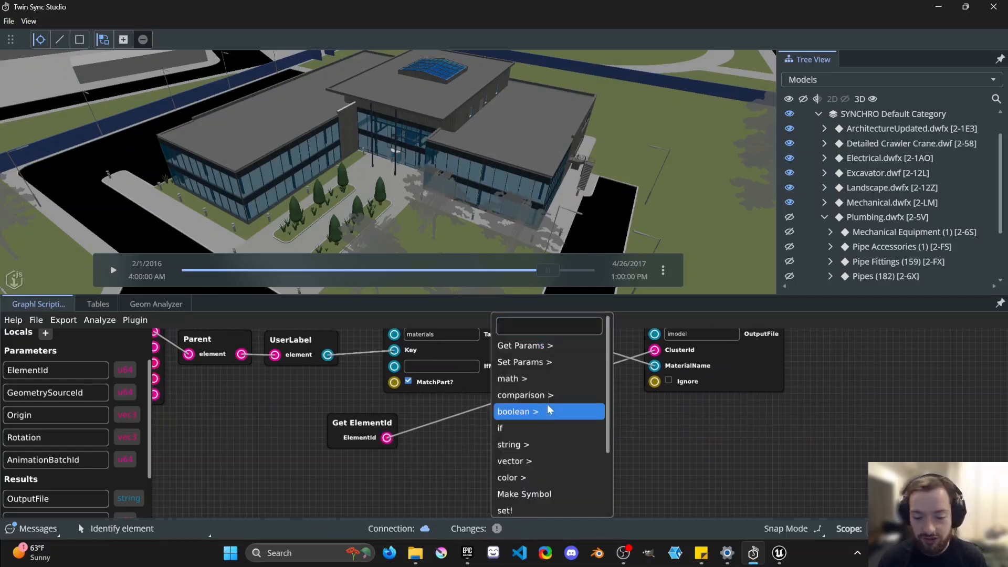
{"action": "scroll", "coordinate": [467, 433], "scroll_direction": "down", "scroll_amount": 1}
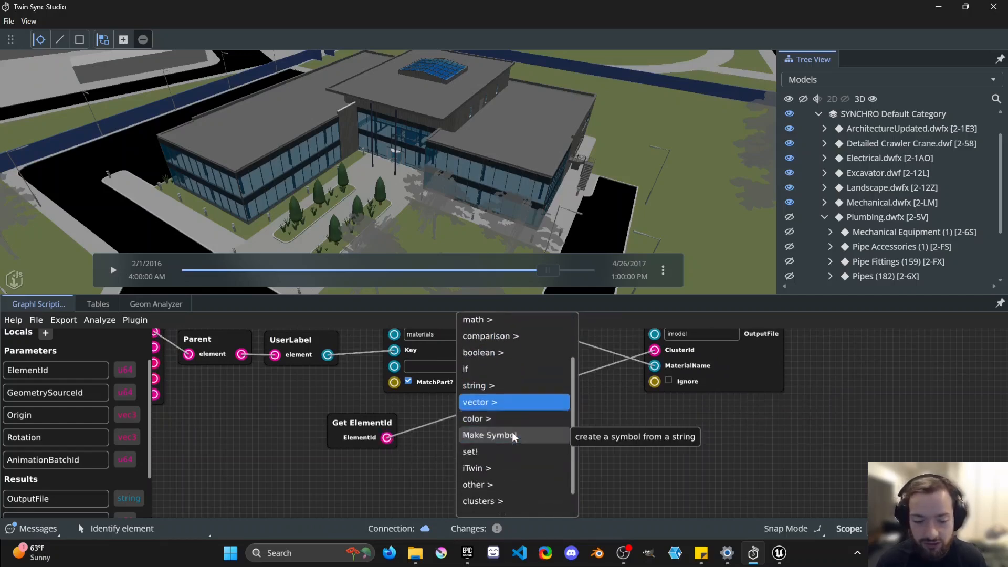
{"action": "scroll", "coordinate": [511, 433], "scroll_direction": "down", "scroll_amount": 1}
{"action": "mouse_move", "coordinate": [521, 439]}
{"action": "left_click", "coordinate": [616, 503]}
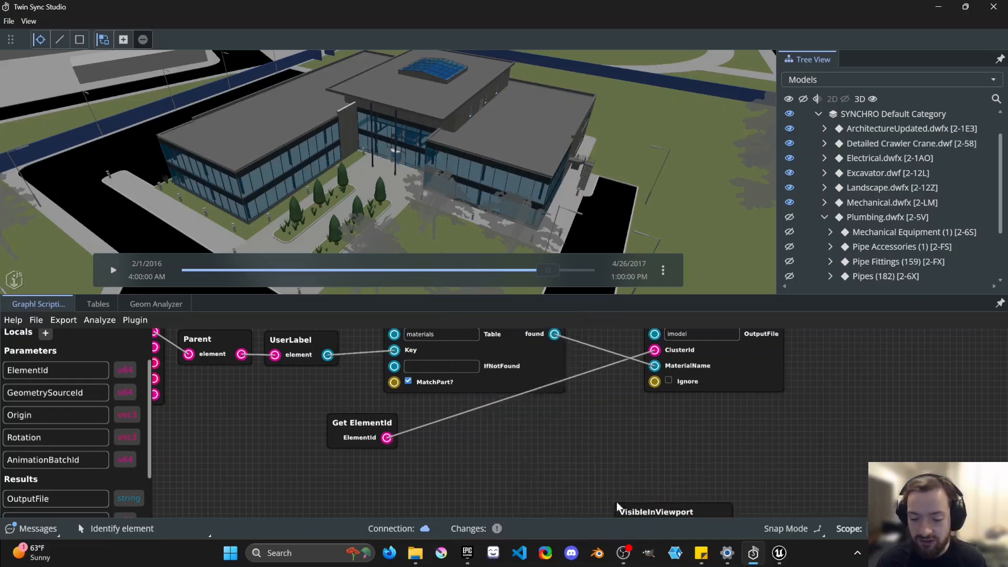
{"action": "left_click_drag", "start_coordinate": [618, 505], "coordinate": [445, 471]}
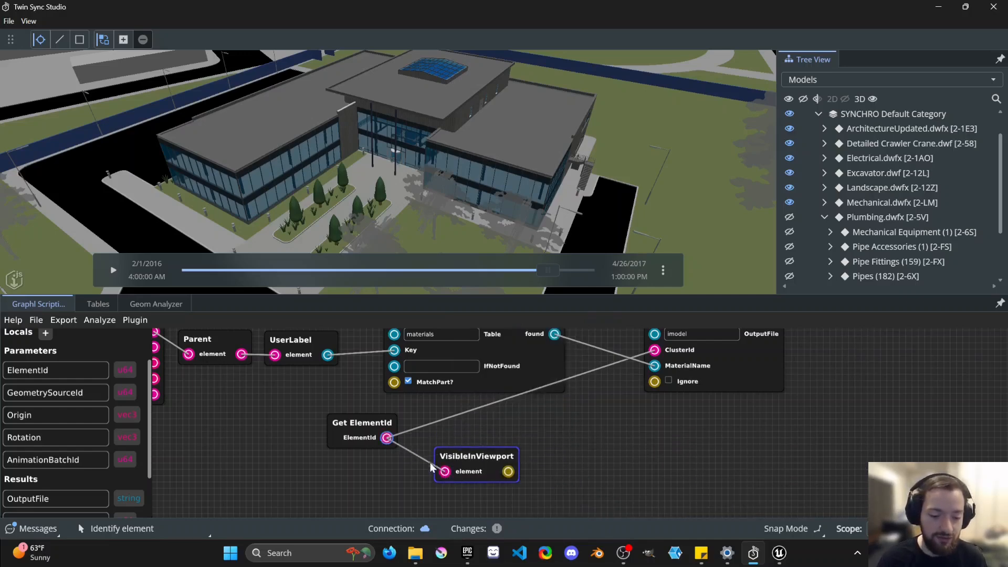
Move the return node slightly farther away from the MapByTable node
{"action": "scroll", "coordinate": [505, 427], "scroll_direction": "right", "scroll_amount": 2}
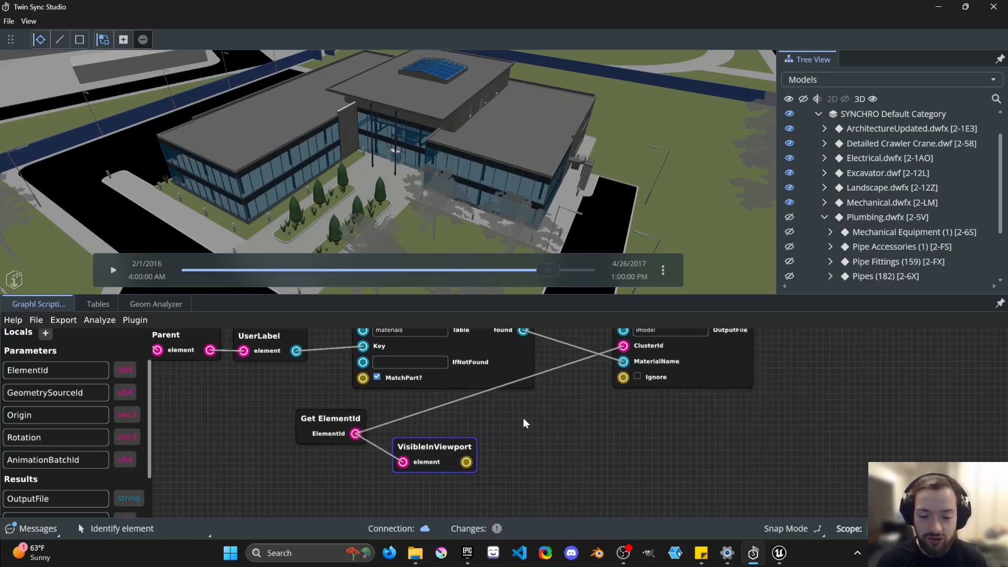
{"action": "left_click", "coordinate": [523, 419]}
{"action": "scroll", "coordinate": [523, 419], "scroll_direction": "up", "scroll_amount": 1}
{"action": "left_click_drag", "start_coordinate": [712, 379], "coordinate": [744, 381]}
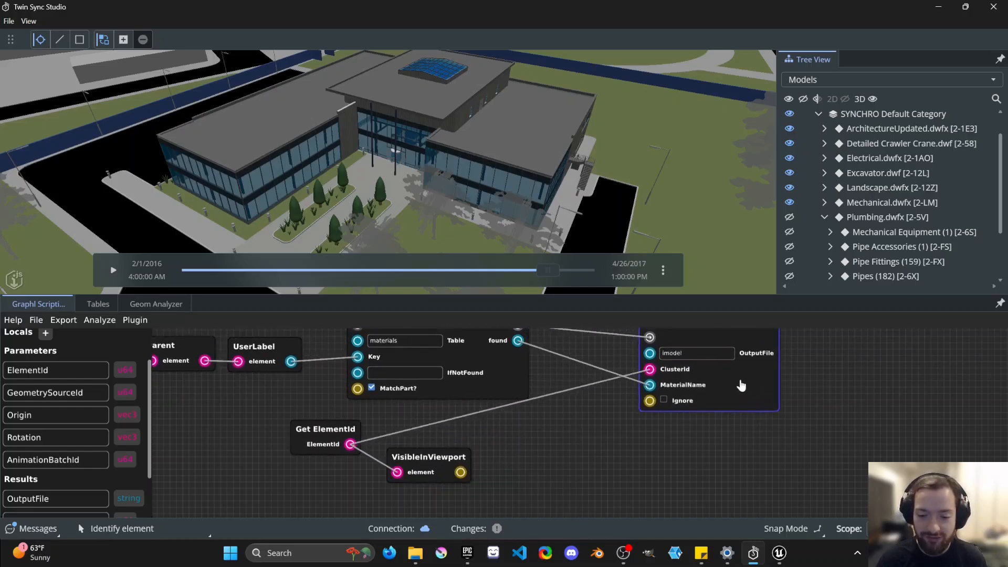
{"action": "scroll", "coordinate": [559, 450], "scroll_direction": "up", "scroll_amount": 1}
Add a boolean not node after VisibleInViewport and connect its output to the return node's Ignore input
{"action": "left_click_drag", "start_coordinate": [558, 451], "coordinate": [566, 454]}
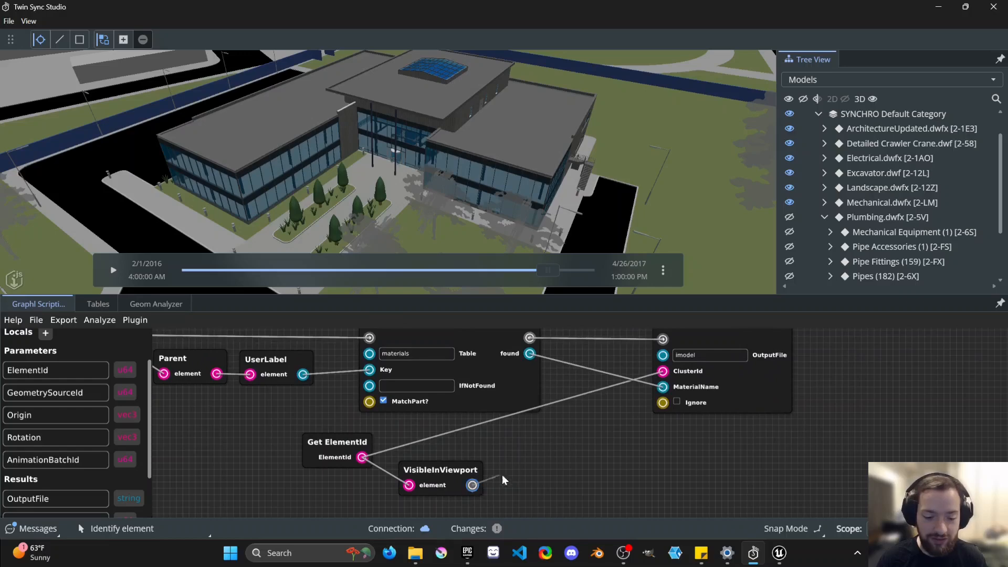
{"action": "left_click_drag", "start_coordinate": [502, 477], "coordinate": [530, 471]}
{"action": "mouse_move", "coordinate": [573, 458]}
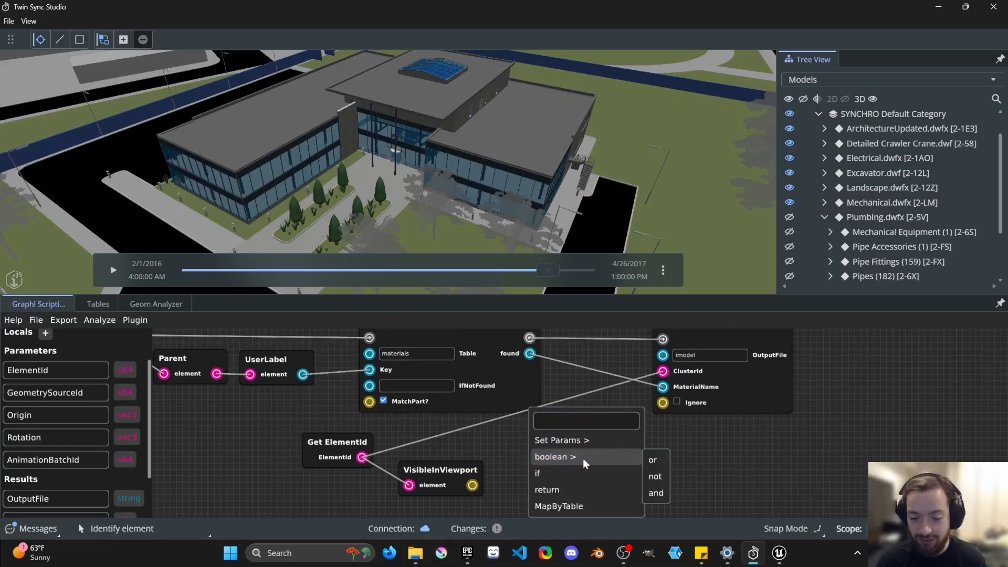
{"action": "left_click", "coordinate": [655, 476]}
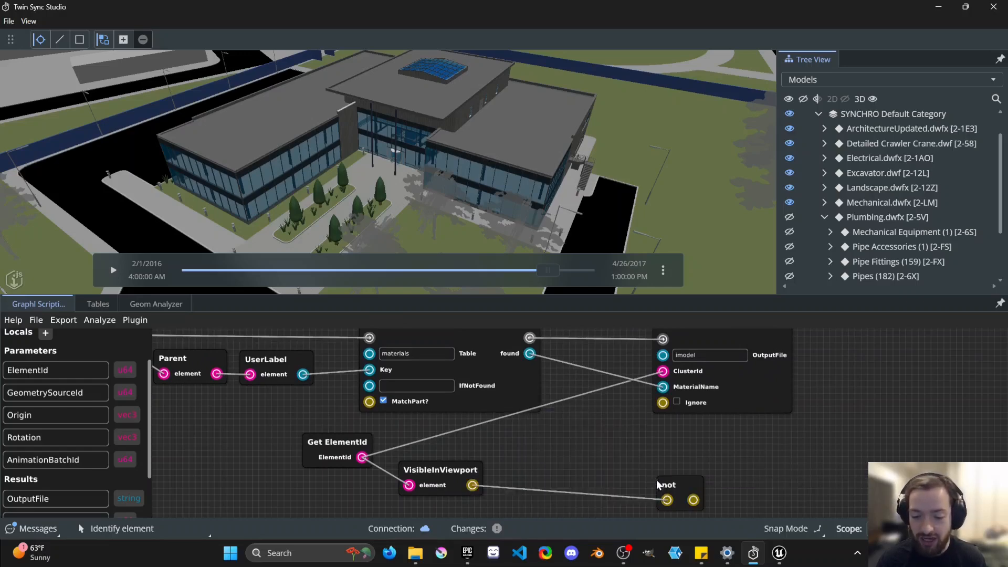
{"action": "left_click_drag", "start_coordinate": [657, 483], "coordinate": [513, 451]}
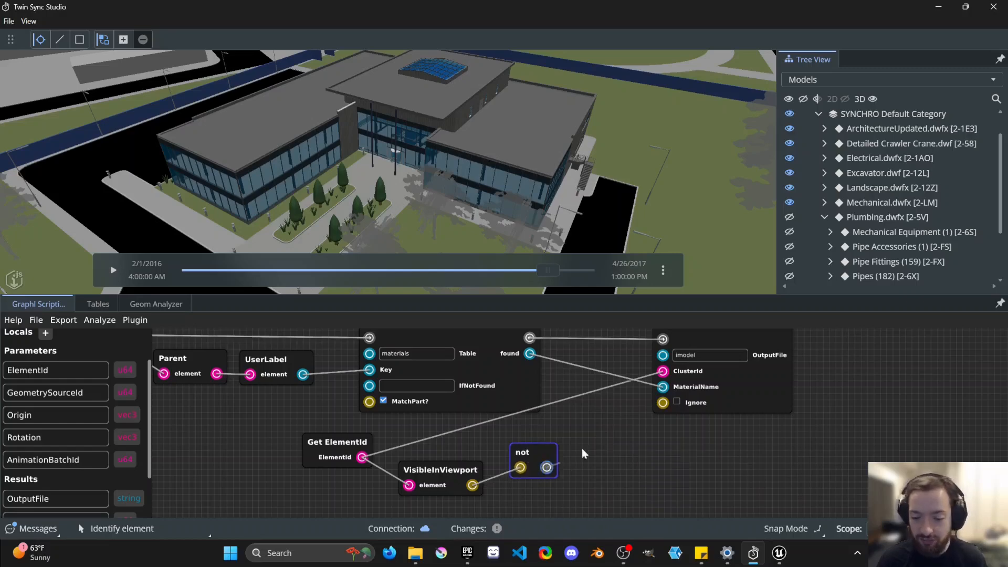
{"action": "left_click_drag", "start_coordinate": [581, 453], "coordinate": [662, 403]}
{"action": "scroll", "coordinate": [573, 421], "scroll_direction": "down", "scroll_amount": 2}
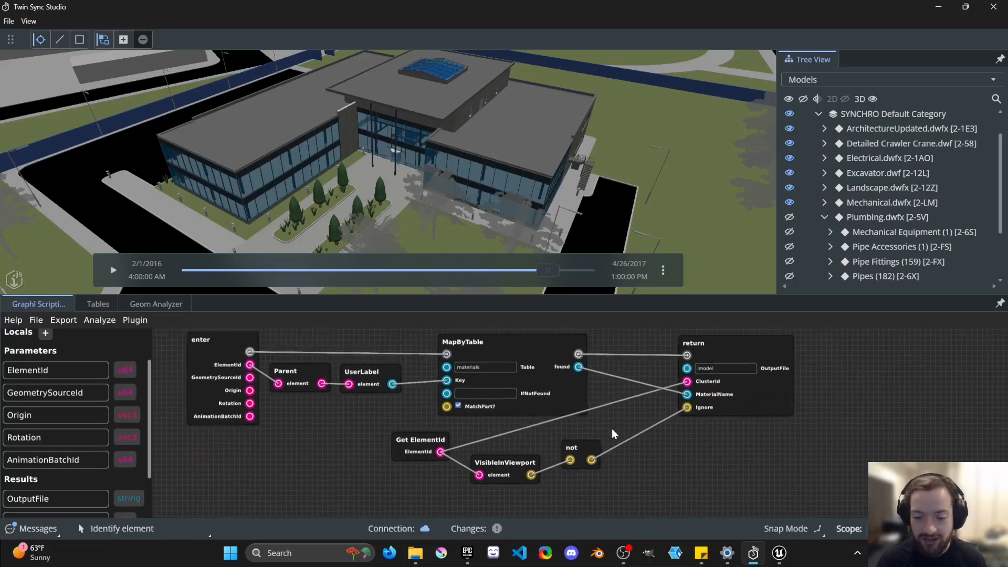
Lower the not node so it lines up with the VisibleInViewport node
{"action": "scroll", "coordinate": [611, 428], "scroll_direction": "down", "scroll_amount": 1}
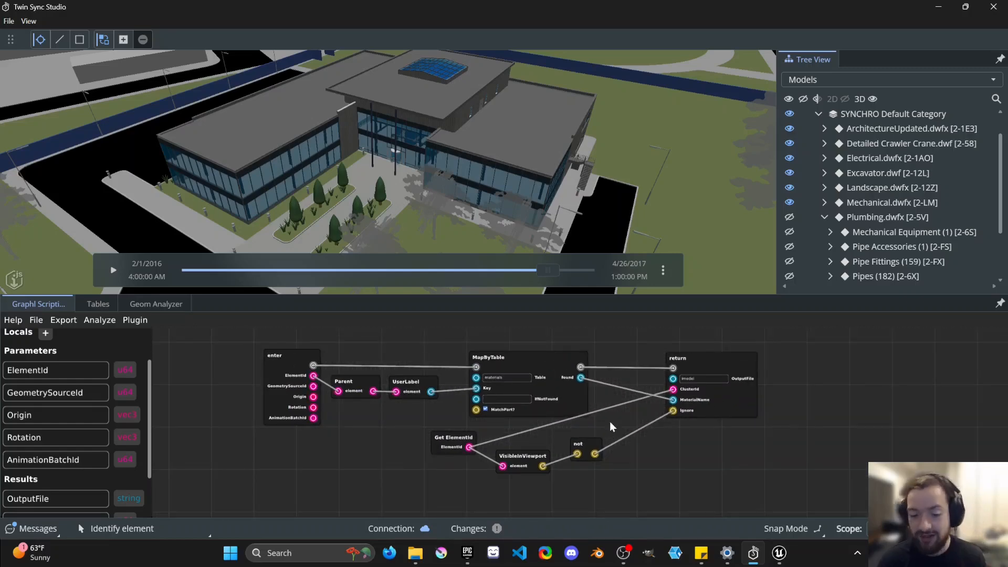
{"action": "left_click_drag", "start_coordinate": [607, 426], "coordinate": [606, 449]}
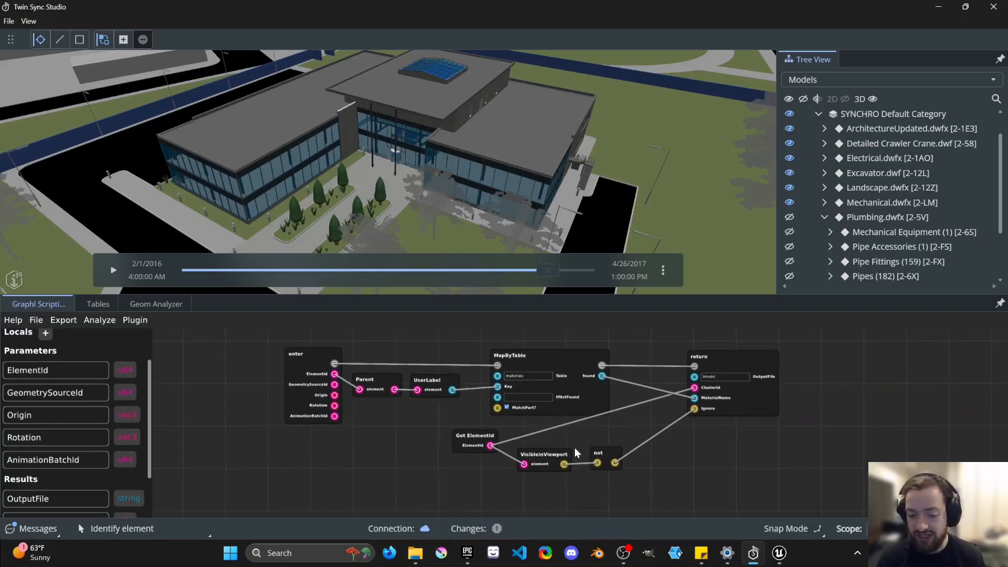
{"action": "scroll", "coordinate": [574, 448], "scroll_direction": "up", "scroll_amount": 2}
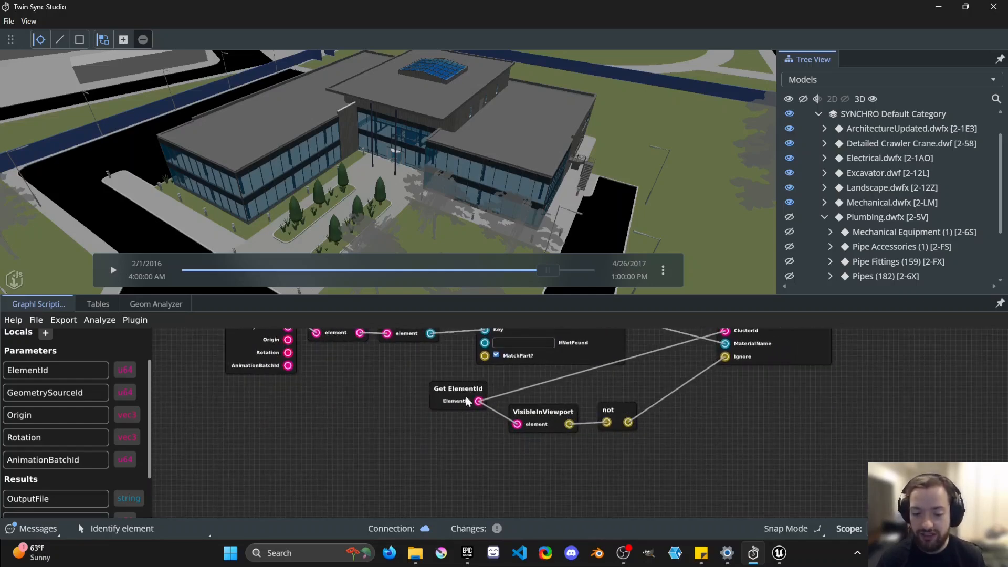
{"action": "left_click_drag", "start_coordinate": [359, 366], "coordinate": [394, 405]}
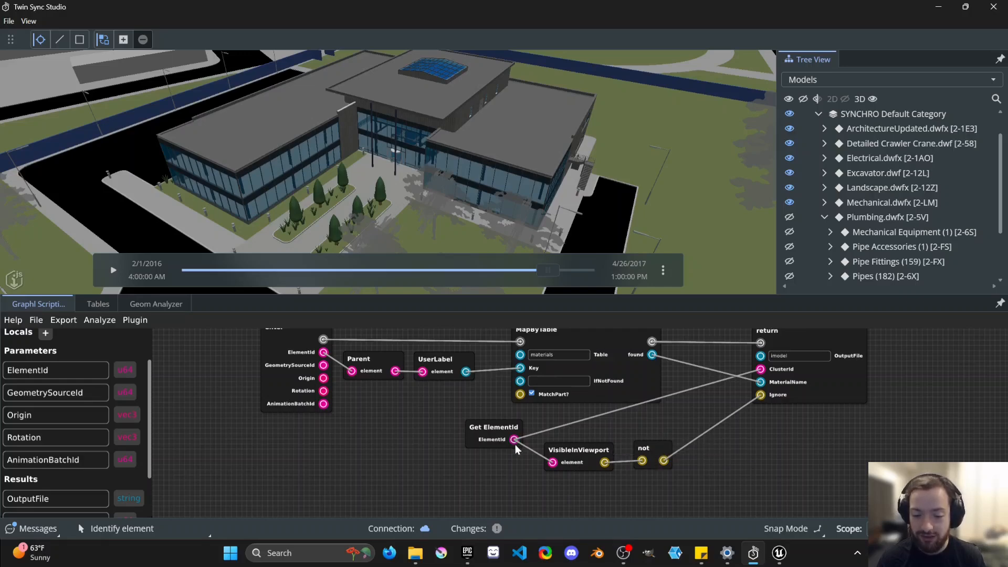
{"action": "mouse_move", "coordinate": [689, 425]}
{"action": "middle_mouse_down"}
{"action": "mouse_move", "coordinate": [663, 437]}
{"action": "mouse_move", "coordinate": [674, 432]}
{"action": "middle_mouse_up"}
{"action": "left_click_drag", "start_coordinate": [444, 421], "coordinate": [417, 427]}
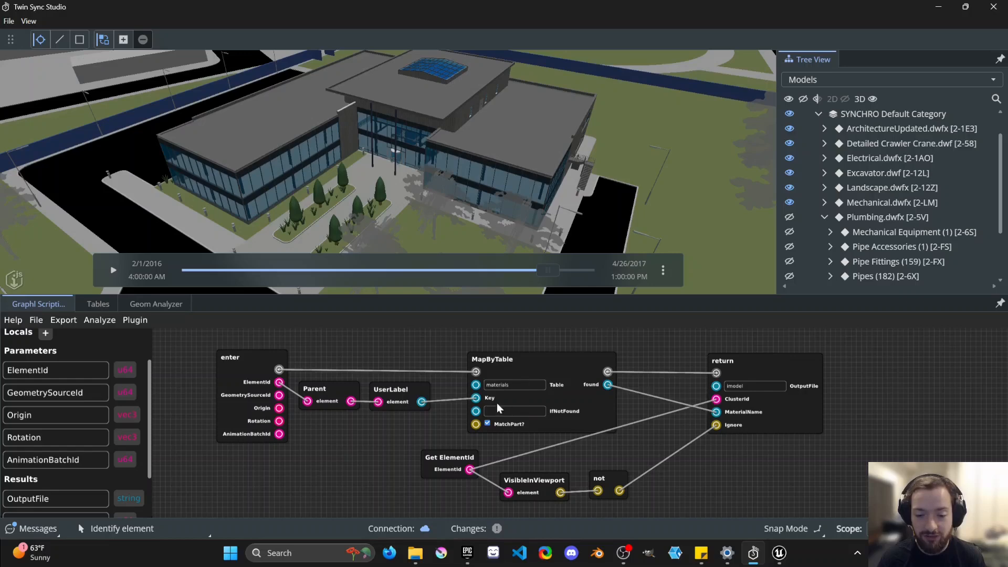
Enter tree as the key in cell A2 of the materials table
{"action": "left_click", "coordinate": [98, 304]}
{"action": "left_click", "coordinate": [57, 378]}
{"action": "type", "text": "tree"}
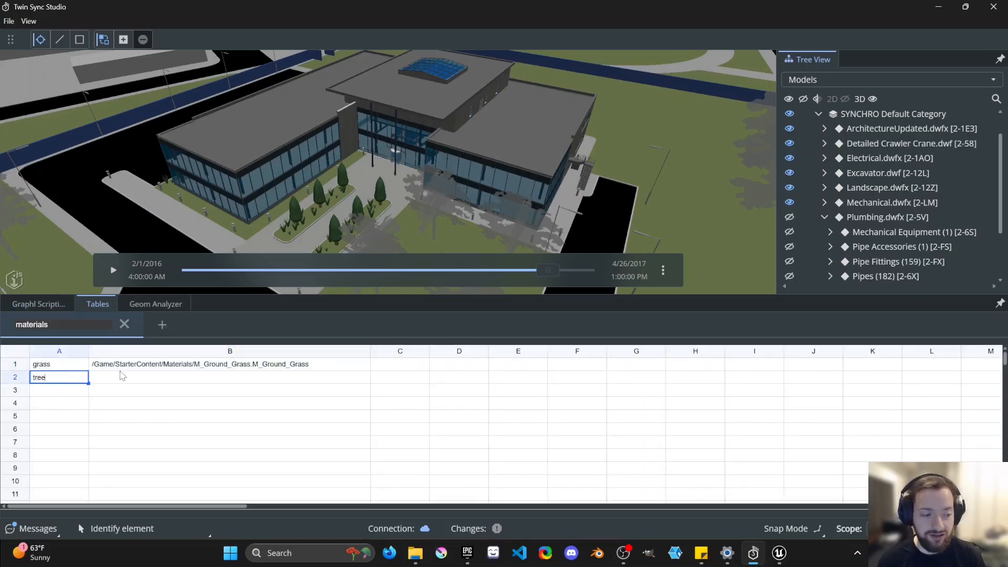
{"action": "left_click", "coordinate": [121, 376]}
Select the street light near the planted road island and check its user label
{"action": "scroll", "coordinate": [472, 210], "scroll_direction": "down", "scroll_amount": 5}
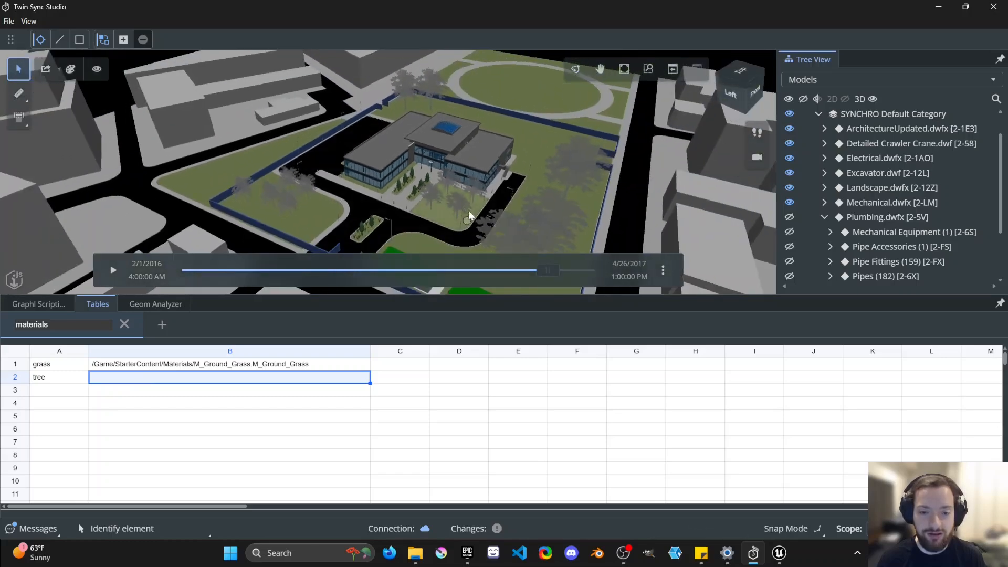
{"action": "scroll", "coordinate": [470, 215], "scroll_direction": "up", "scroll_amount": 10}
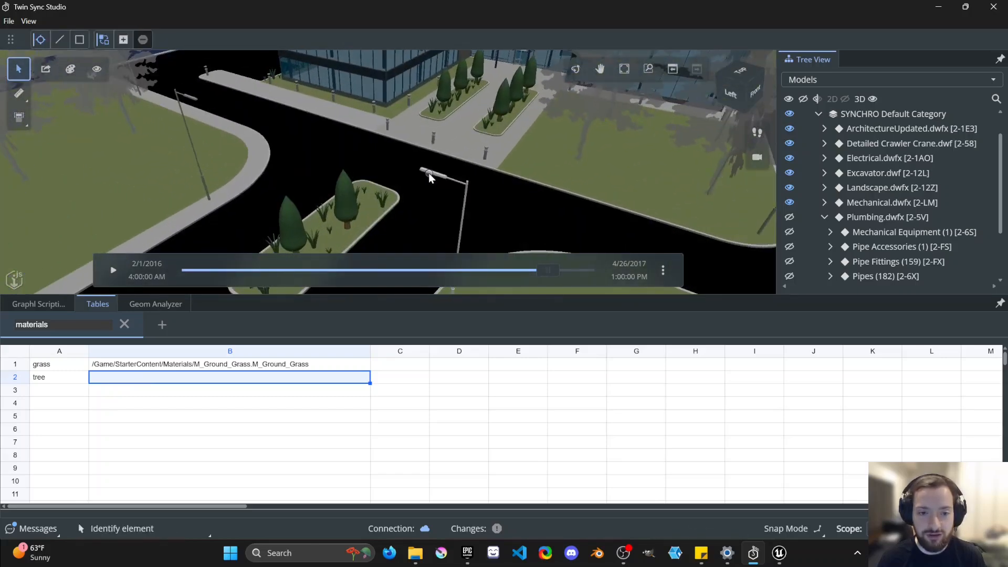
{"action": "left_click", "coordinate": [428, 173]}
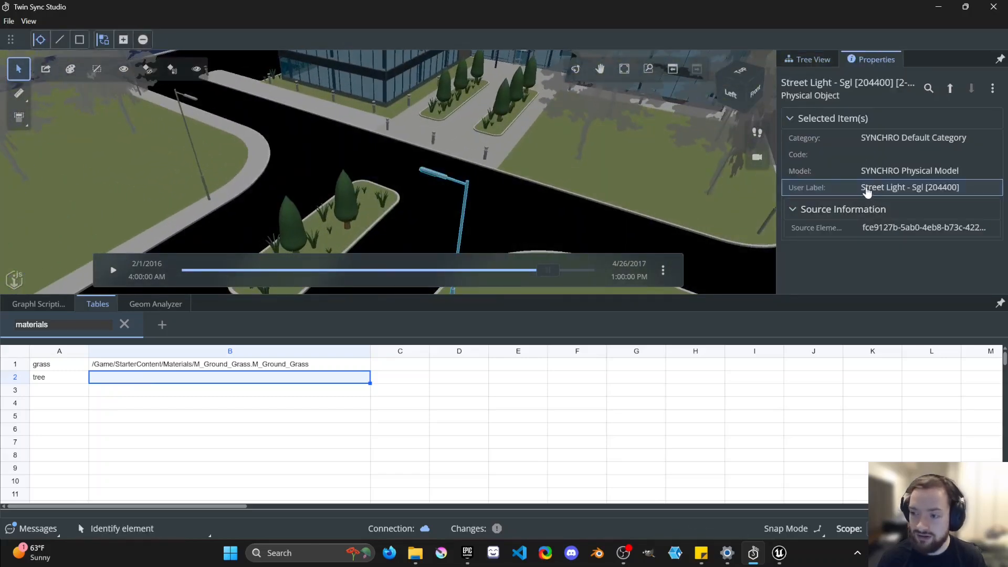
{"action": "scroll", "coordinate": [363, 193], "scroll_direction": "down", "scroll_amount": 3}
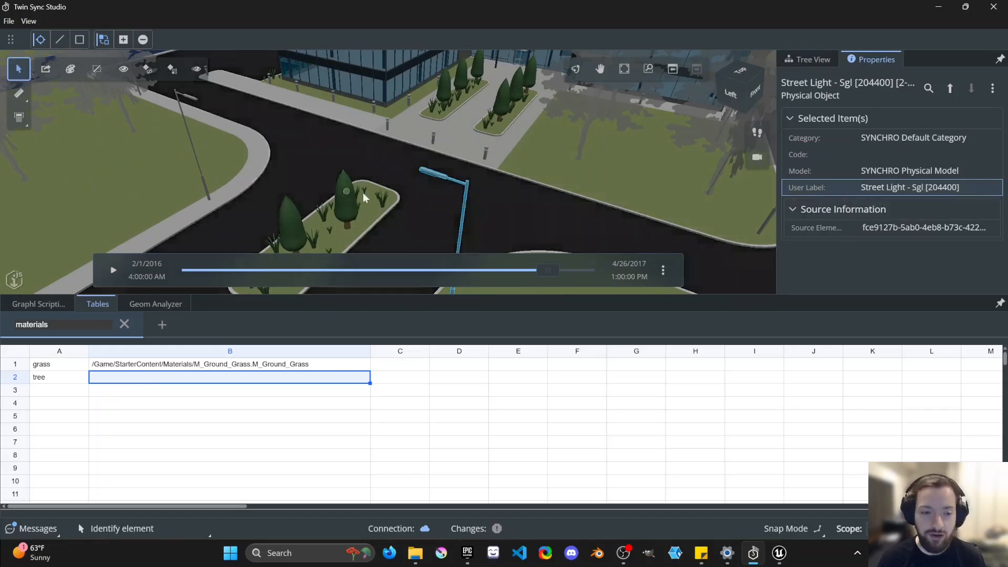
Select the large tree on the lawn in front of the building and check its user label
{"action": "middle_click_drag", "start_coordinate": [431, 184], "coordinate": [450, 150]}
{"action": "scroll", "coordinate": [451, 150], "scroll_direction": "down", "scroll_amount": 3}
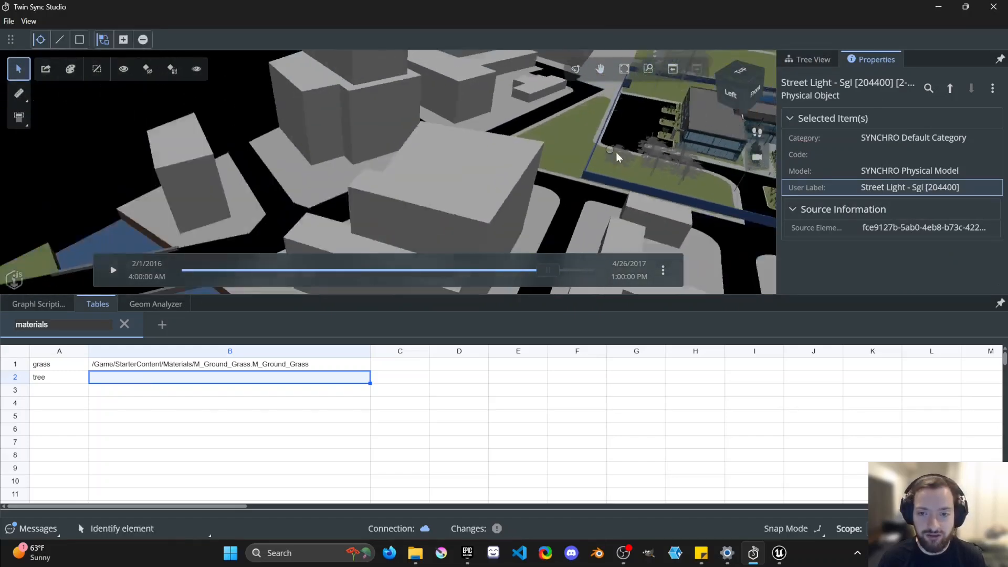
{"action": "middle_click_drag", "start_coordinate": [616, 152], "coordinate": [403, 189]}
{"action": "scroll", "coordinate": [483, 191], "scroll_direction": "up", "scroll_amount": 5}
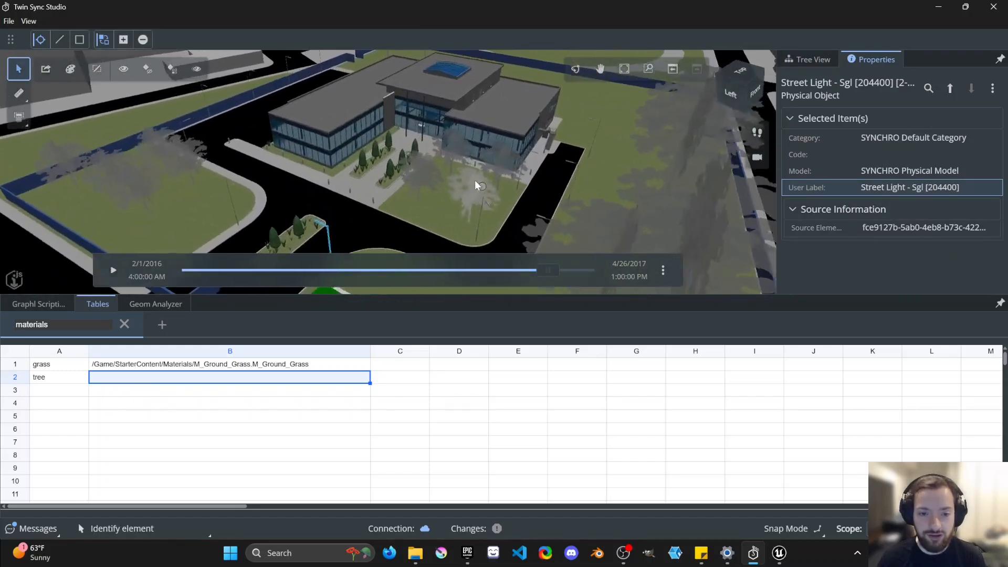
{"action": "left_click", "coordinate": [483, 193]}
{"action": "left_click", "coordinate": [483, 195]}
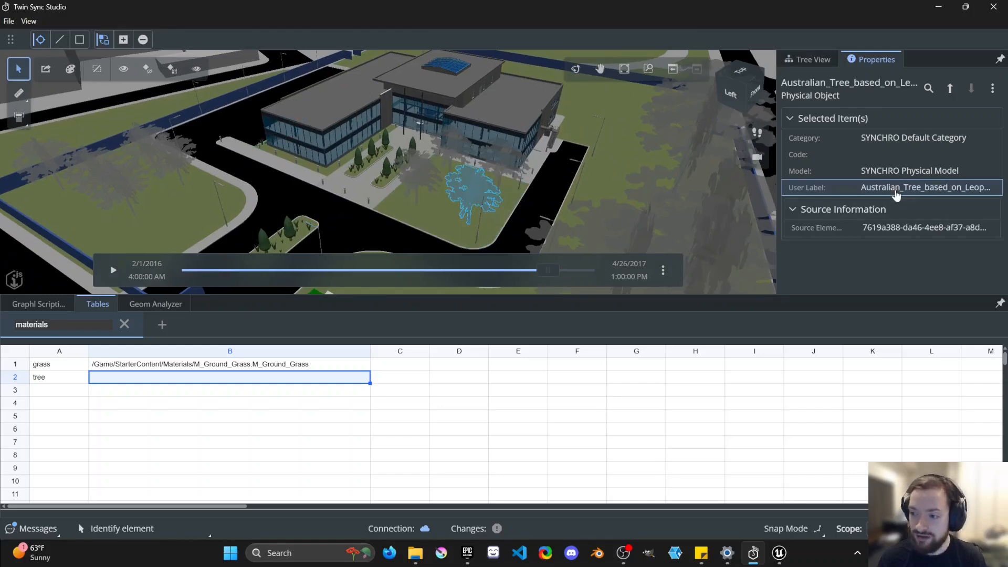
Set the key in cell A2 to austrailian_tree and assign M_Wood_Oak.uasset as its material in cell B2
{"action": "left_click", "coordinate": [58, 379]}
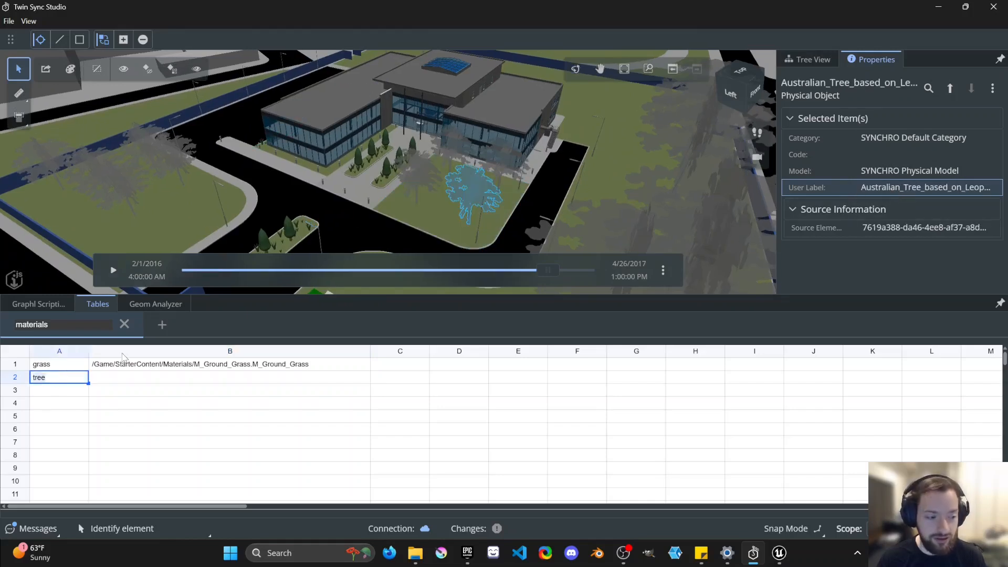
{"action": "type", "text": "au"}
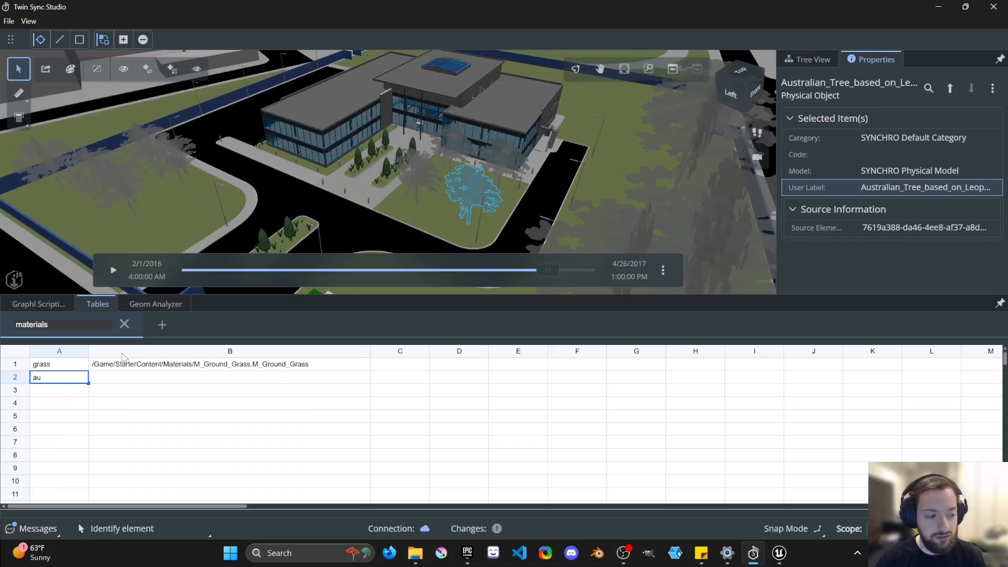
{"action": "type", "text": "strailian_tree"}
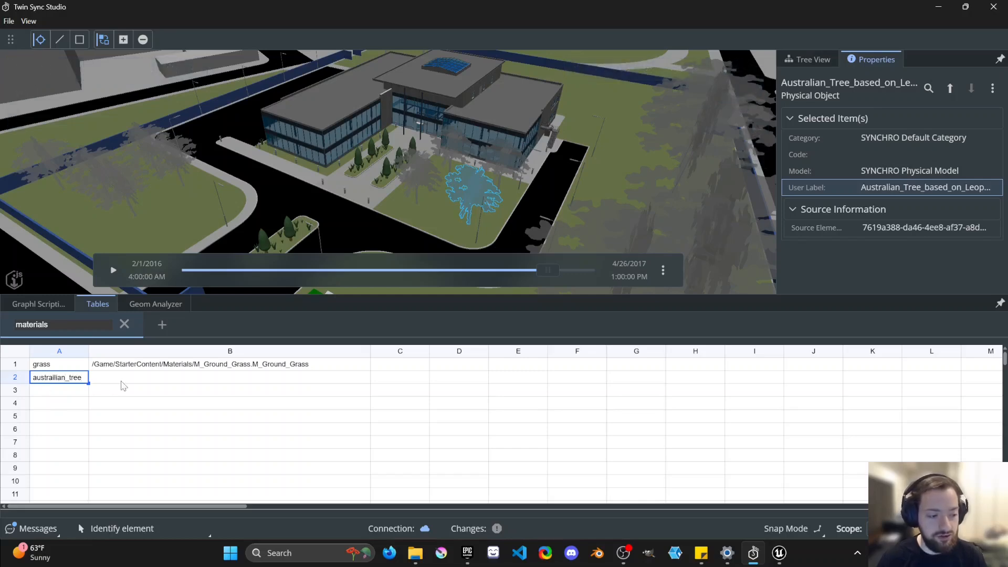
{"action": "right_click", "coordinate": [122, 380]}
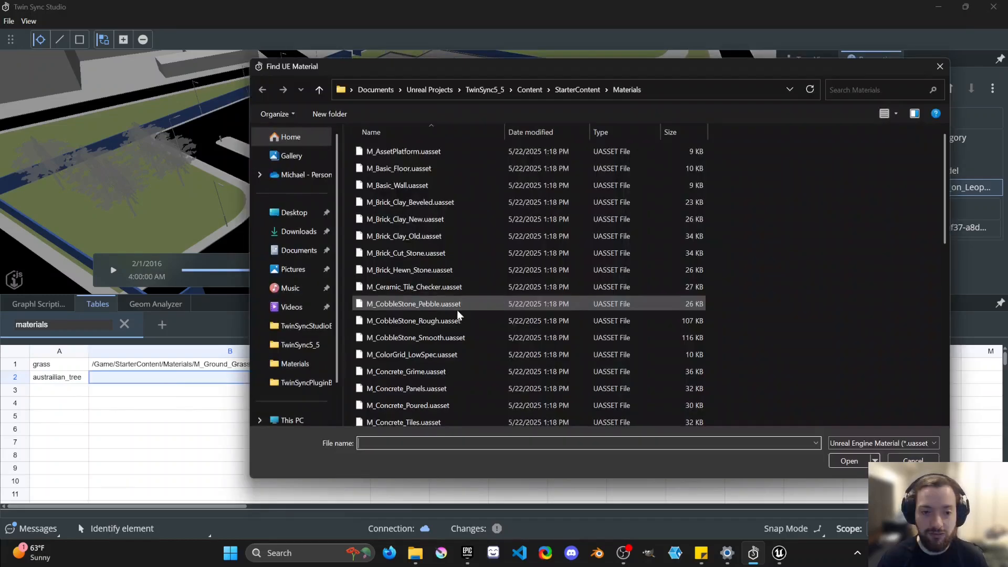
{"action": "scroll", "coordinate": [459, 315], "scroll_direction": "down", "scroll_amount": 7}
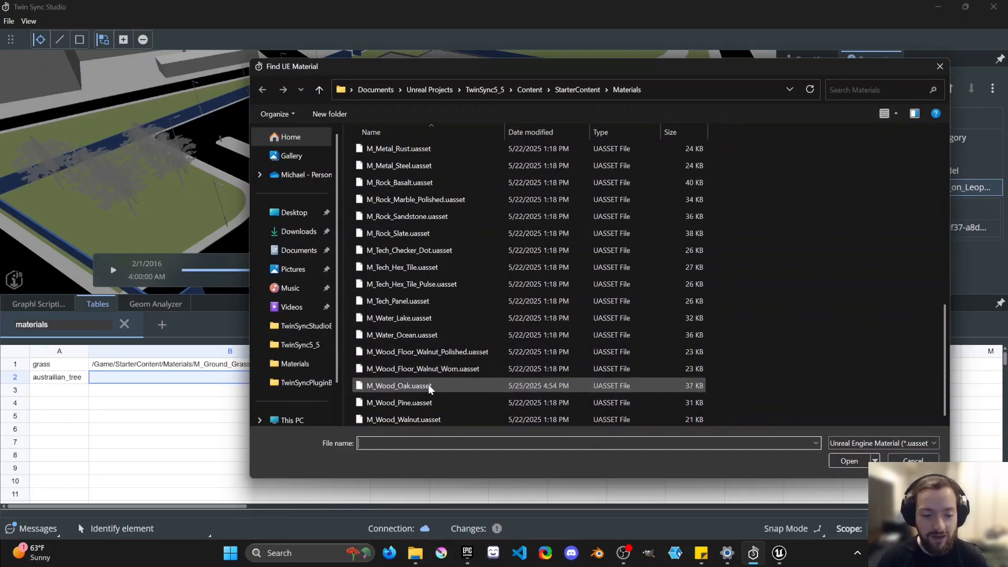
{"action": "double_click", "coordinate": [414, 385]}
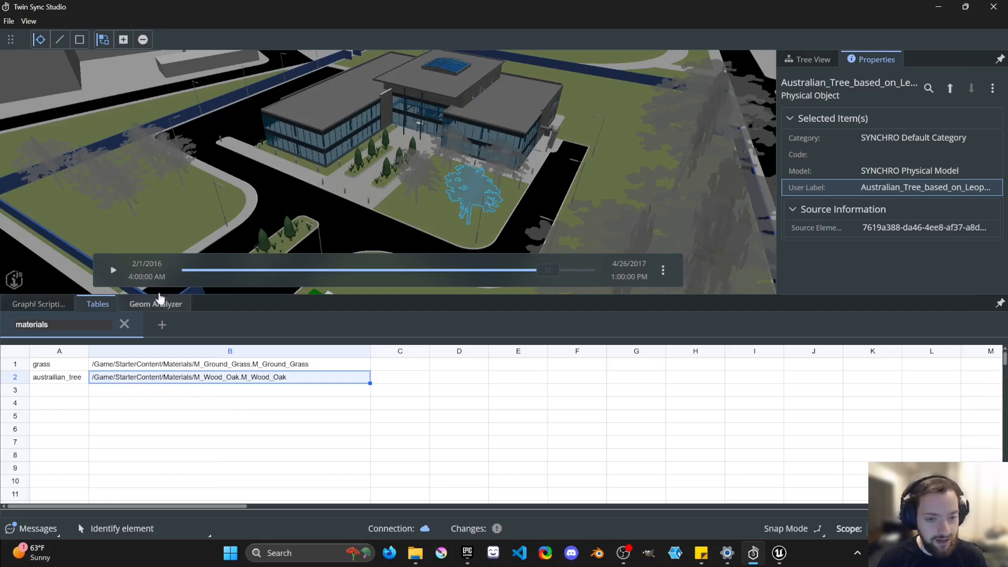
Return to the graph script
{"action": "scroll", "coordinate": [503, 178], "scroll_direction": "down", "scroll_amount": 3}
{"action": "mouse_move", "coordinate": [429, 194]}
{"action": "middle_mouse_down"}
{"action": "mouse_move", "coordinate": [420, 180]}
{"action": "mouse_move", "coordinate": [433, 194]}
{"action": "middle_mouse_up"}
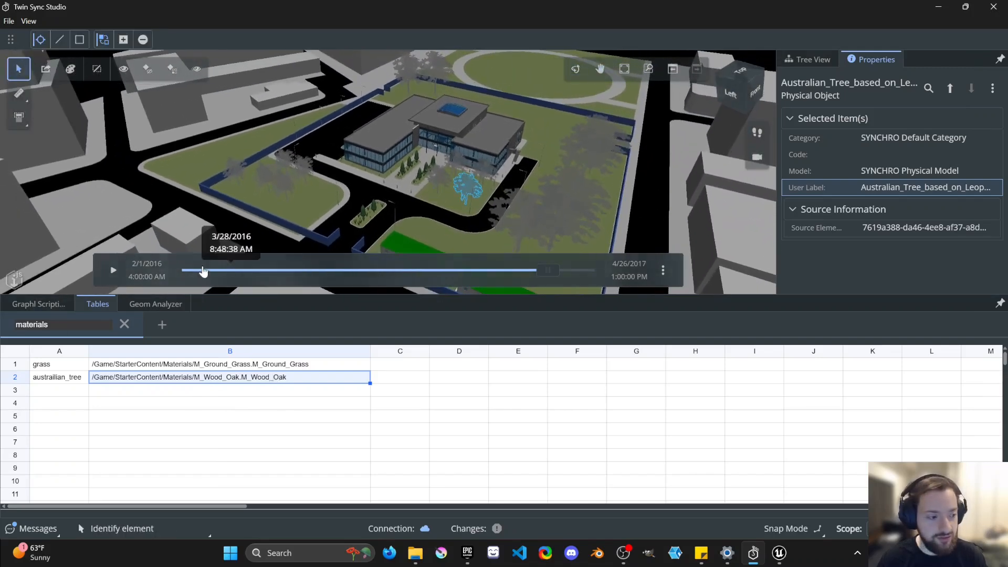
{"action": "left_click", "coordinate": [36, 305]}
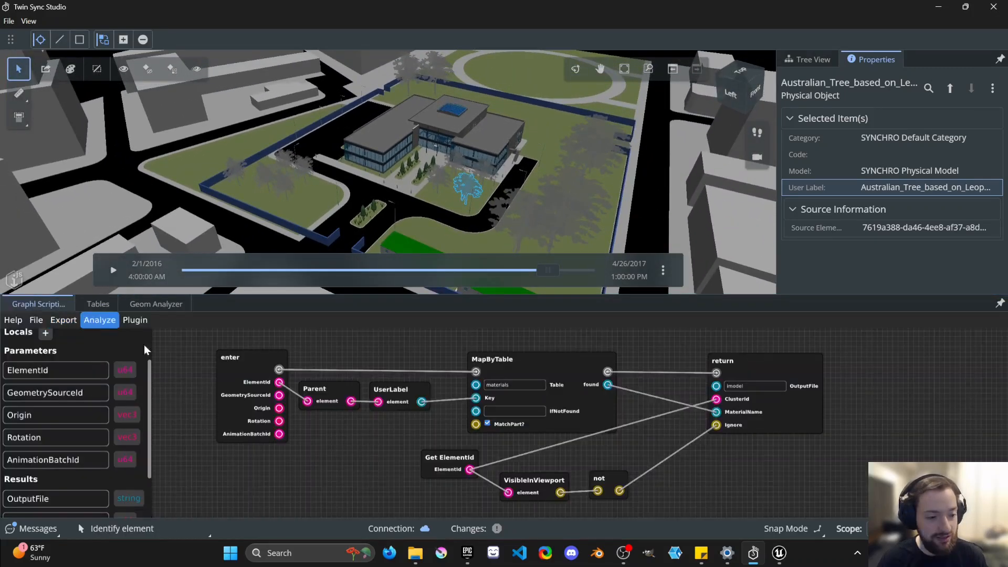
Export the model as an Unreal Datasmith named grass2 in the TwinSyncStudioExports folder
{"action": "scroll", "coordinate": [346, 363], "scroll_direction": "down", "scroll_amount": 2}
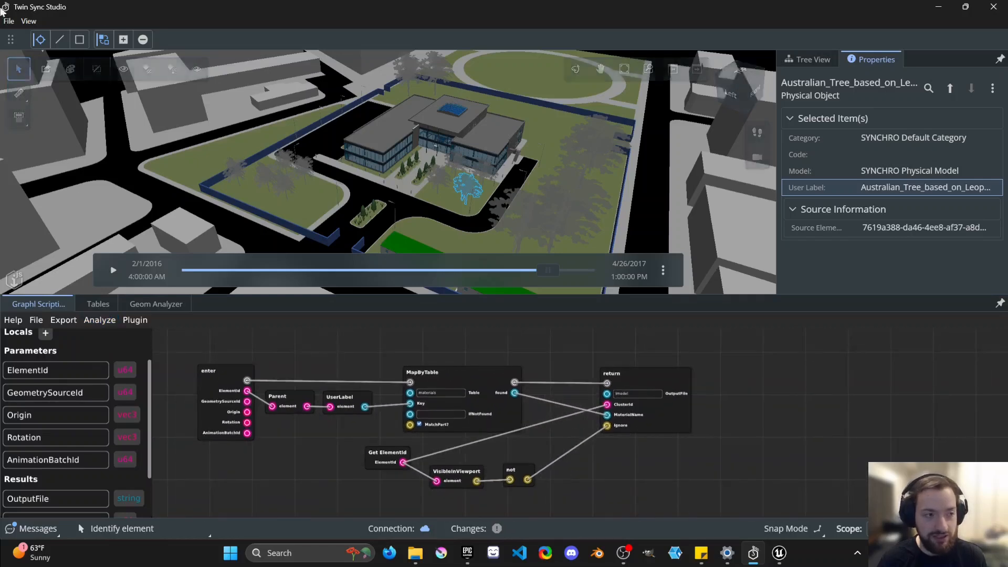
{"action": "left_click", "coordinate": [67, 321]}
{"action": "left_click", "coordinate": [70, 340]}
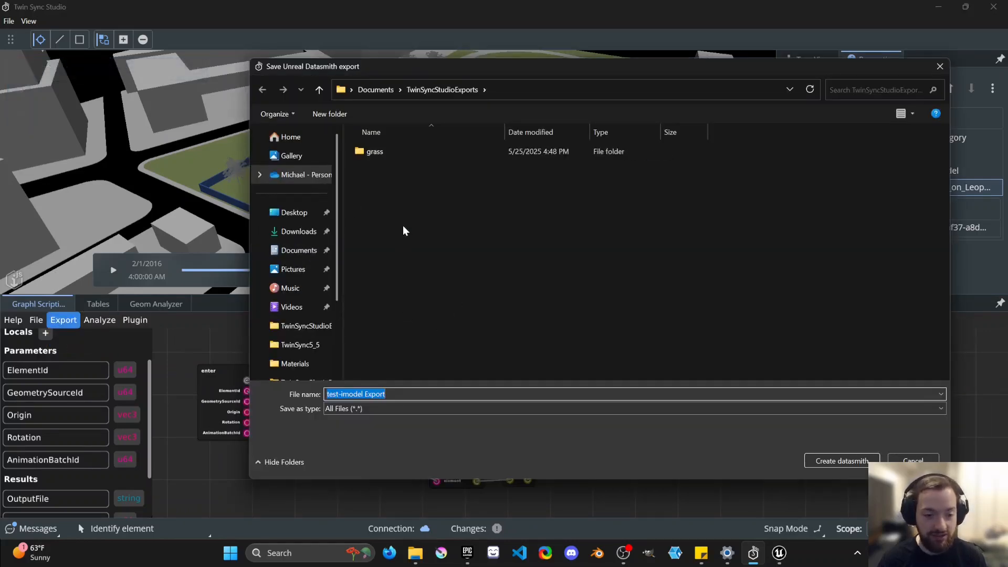
{"action": "type", "text": "grass2"}
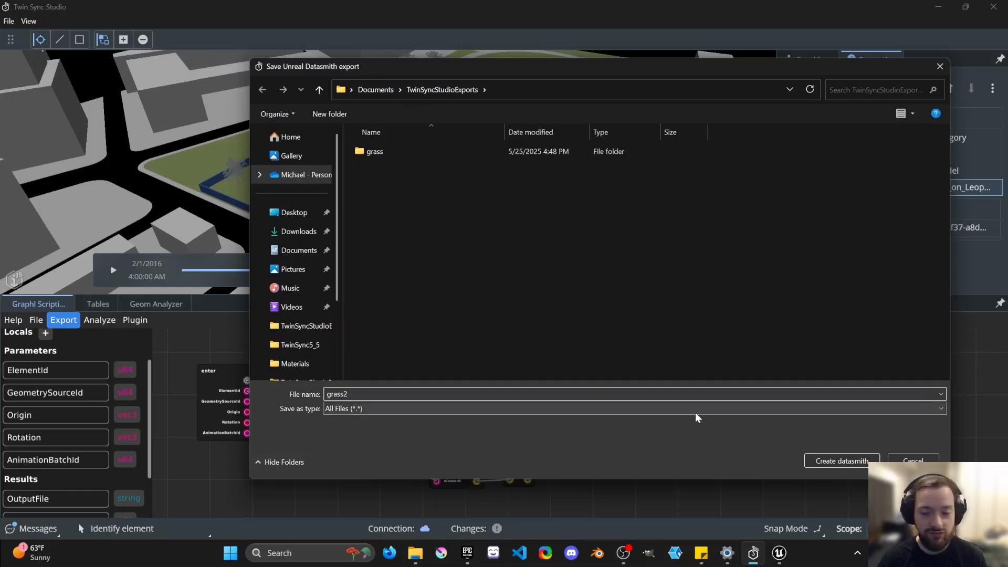
{"action": "left_click", "coordinate": [834, 462]}
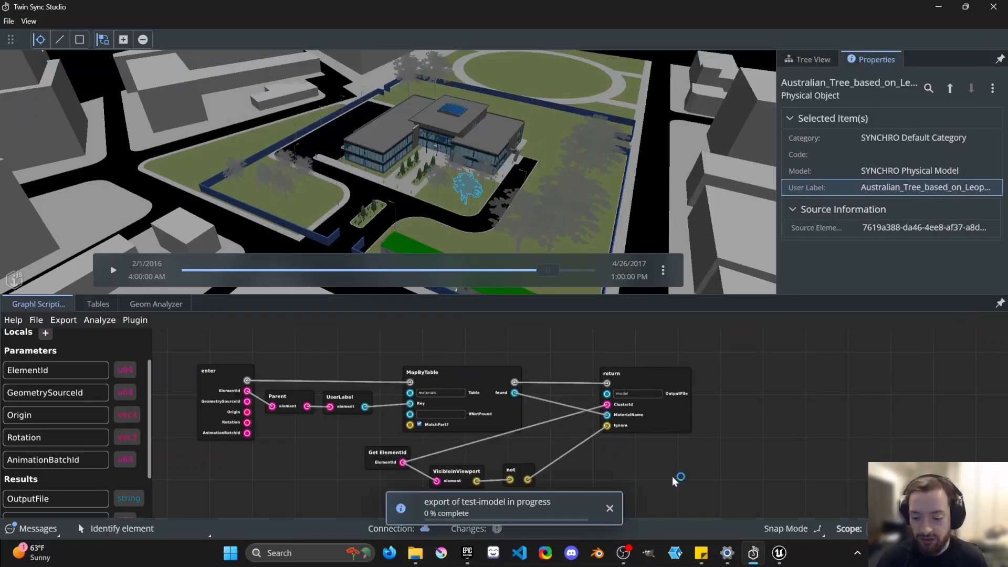
{"action": "mouse_move", "coordinate": [779, 553]}
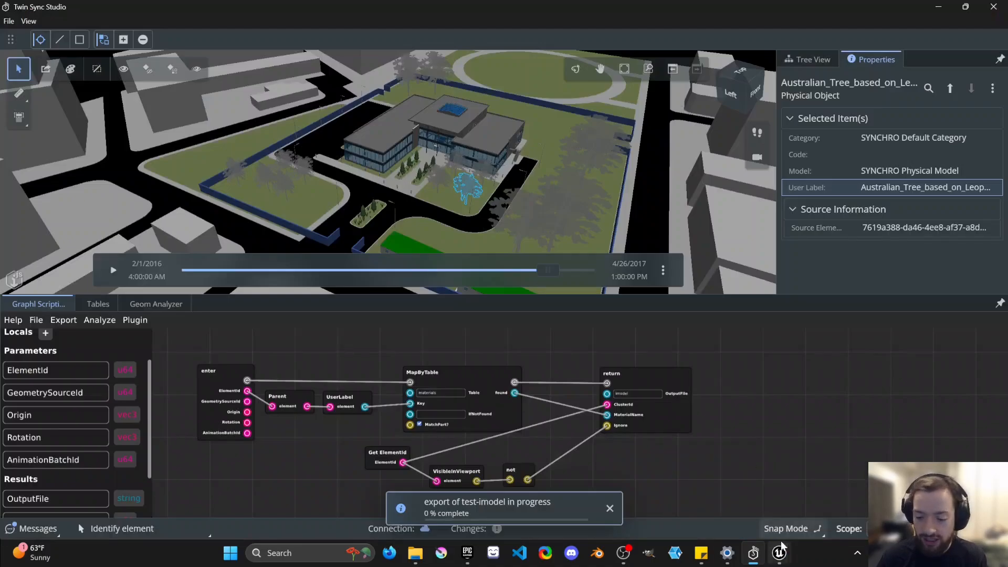
{"action": "left_click", "coordinate": [835, 451]}
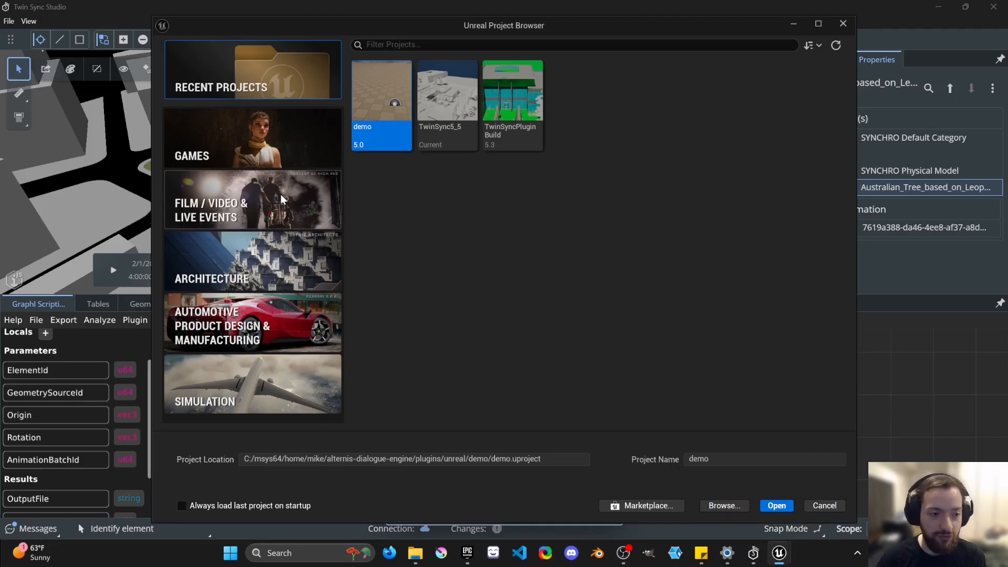
{"action": "left_click", "coordinate": [230, 277]}
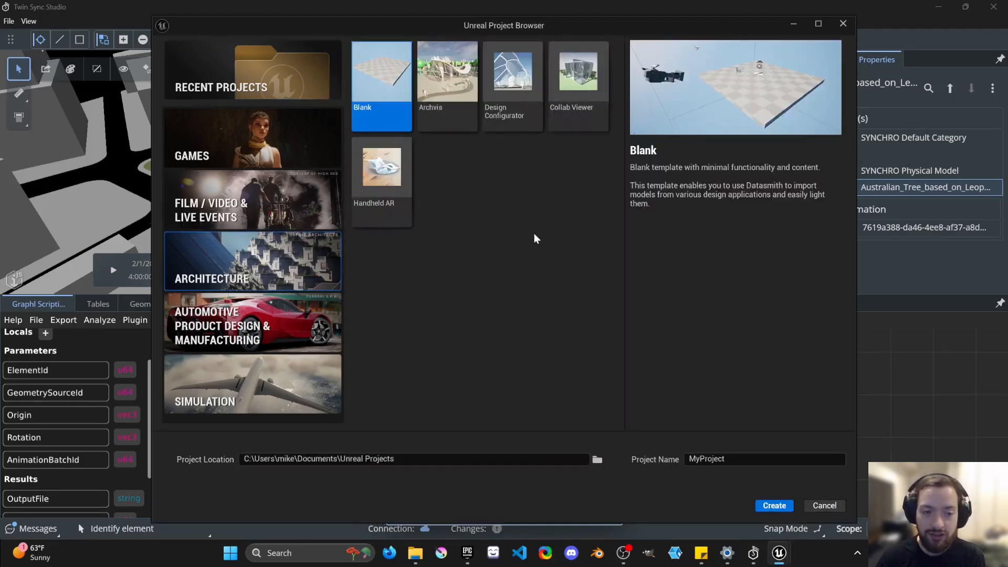
{"action": "left_click", "coordinate": [823, 507]}
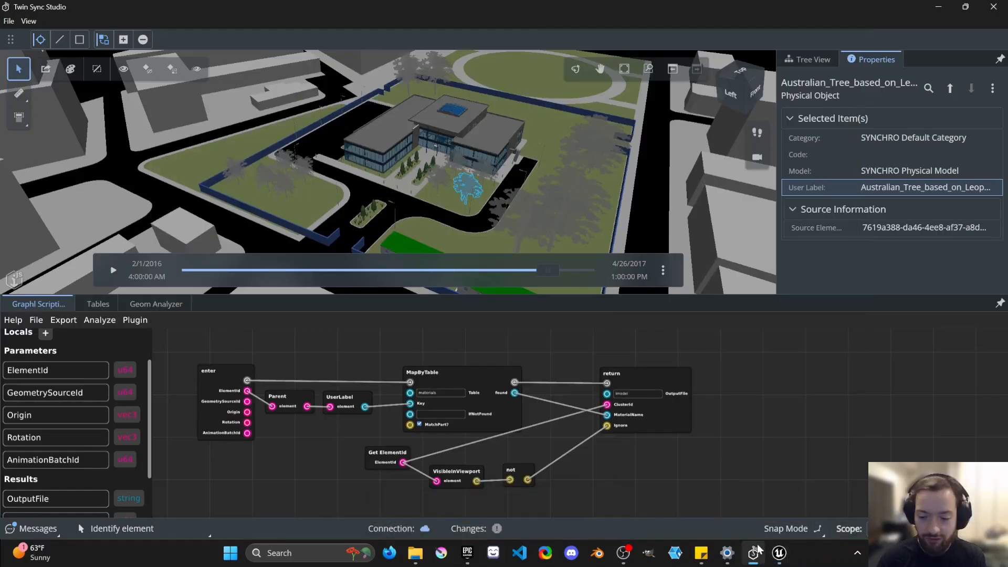
Switch to the Unreal Editor and import the Datasmith file from the grass2 export folder into the project's Content folder with the default options
{"action": "left_click", "coordinate": [782, 555]}
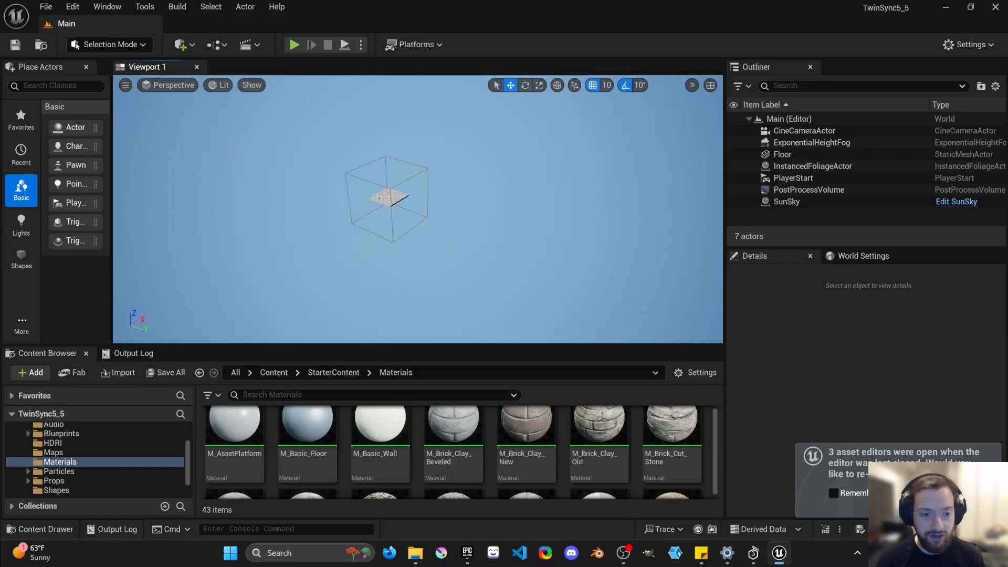
{"action": "scroll", "coordinate": [122, 456], "scroll_direction": "up", "scroll_amount": 1}
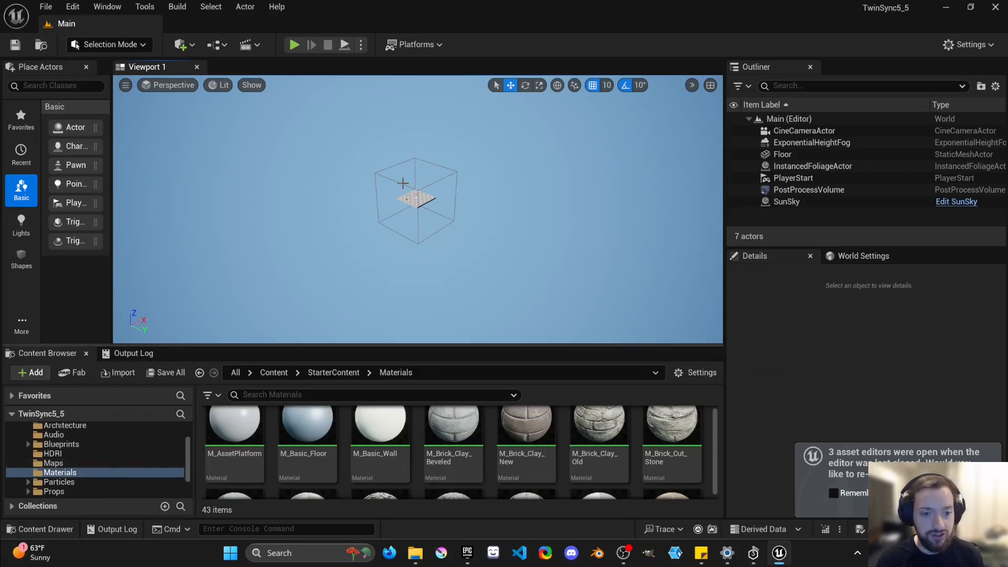
{"action": "left_click", "coordinate": [193, 45]}
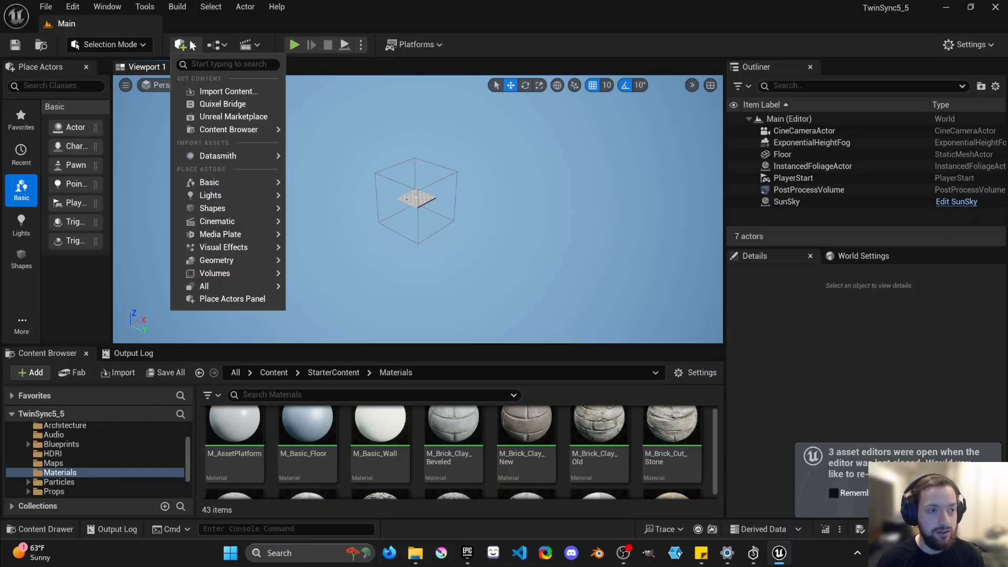
{"action": "mouse_move", "coordinate": [245, 156]}
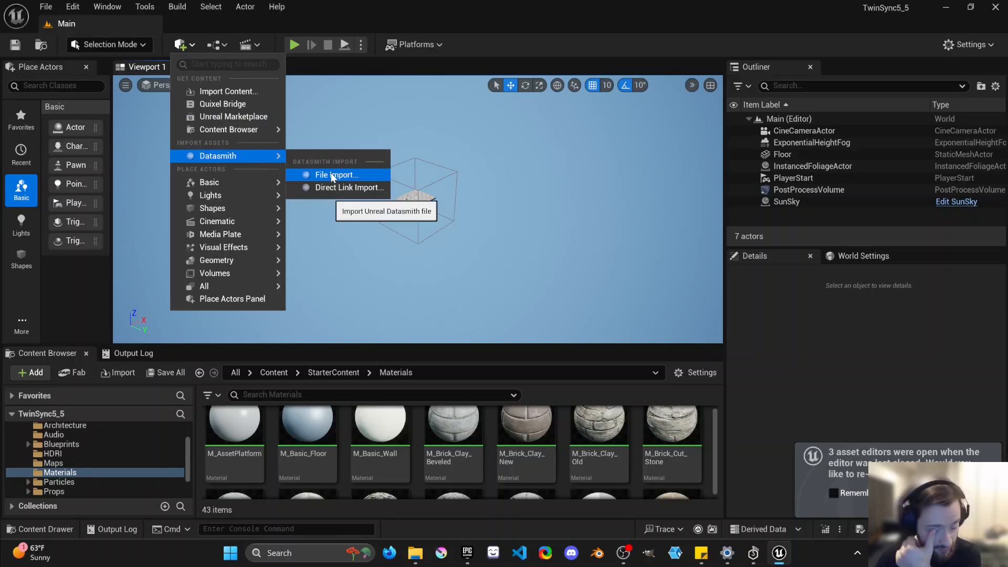
{"action": "left_click", "coordinate": [331, 176]}
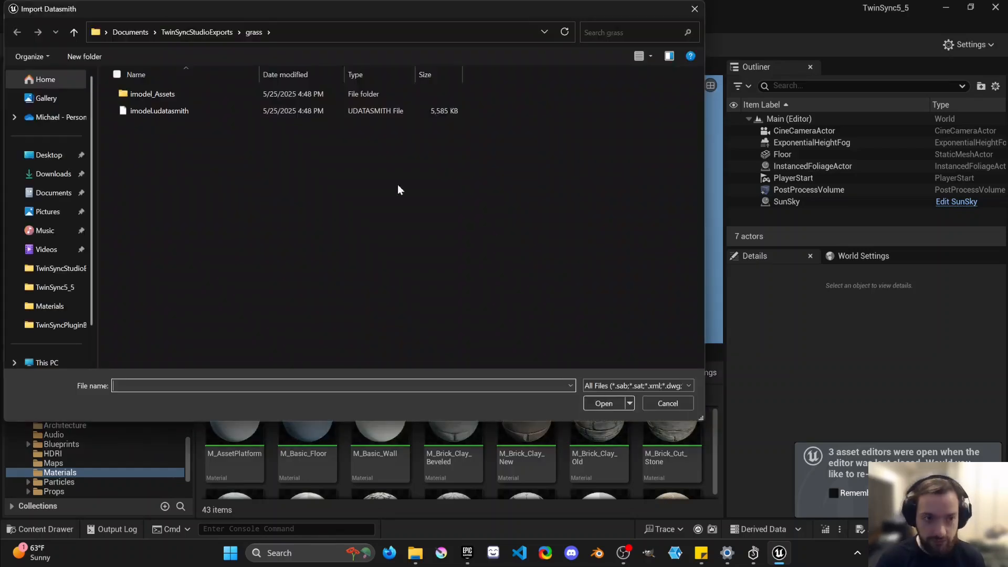
{"action": "left_click", "coordinate": [218, 33]}
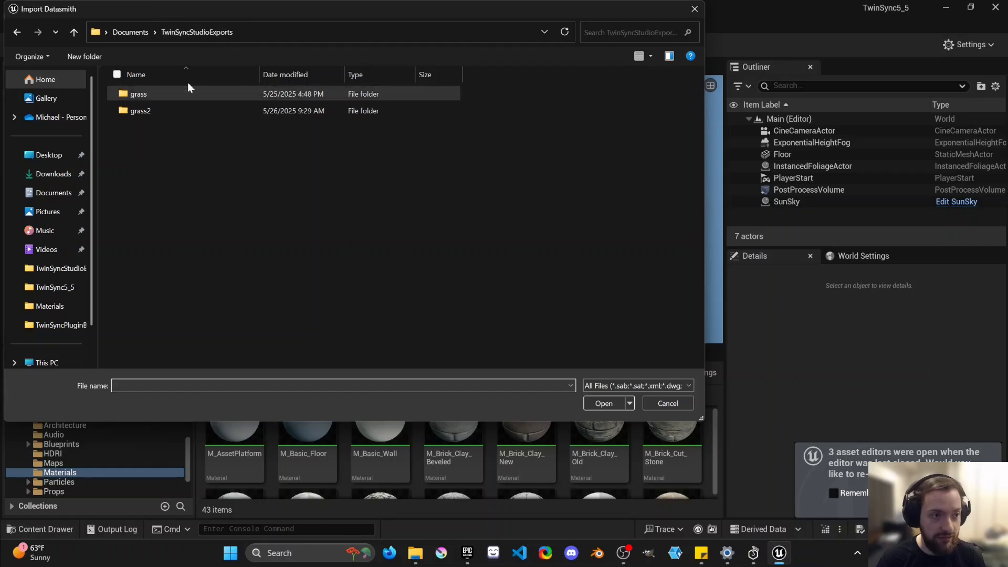
{"action": "double_click", "coordinate": [173, 105]}
{"action": "double_click", "coordinate": [163, 112]}
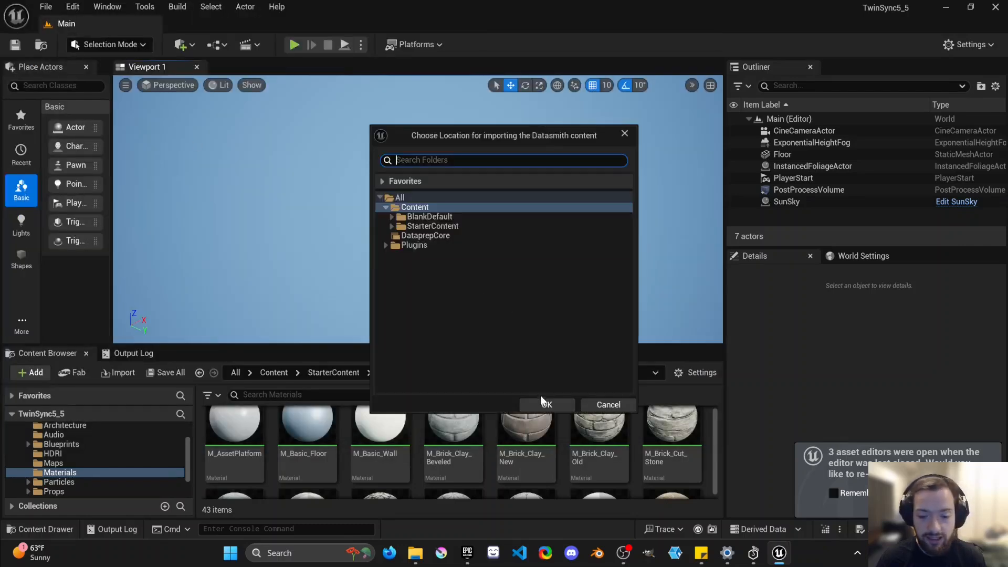
{"action": "left_click", "coordinate": [544, 401]}
{"action": "left_click", "coordinate": [559, 388]}
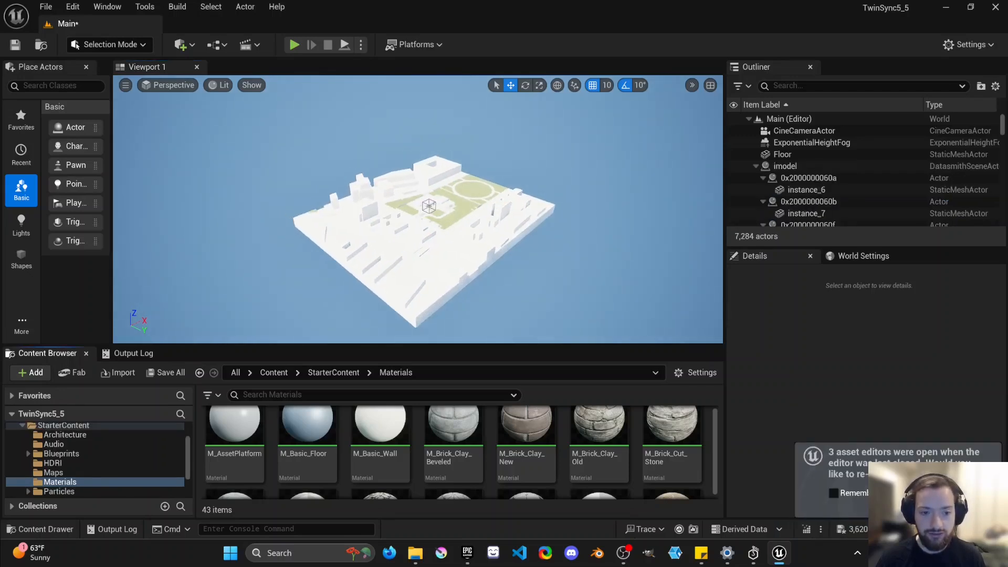
Select the surrounding city buildings mesh in the imported model and check its assigned material
{"action": "right_click_drag", "start_coordinate": [418, 210], "coordinate": [434, 190]}
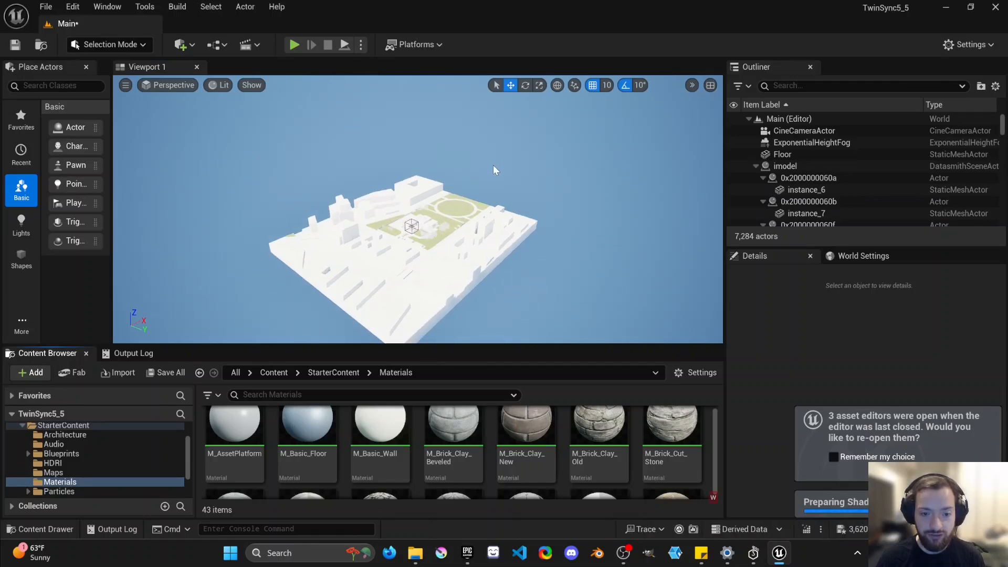
{"action": "mouse_move", "coordinate": [518, 180]}
{"action": "right_mouse_down"}
{"action": "mouse_move", "coordinate": [533, 196]}
{"action": "mouse_move", "coordinate": [519, 200]}
{"action": "mouse_move", "coordinate": [513, 172]}
{"action": "mouse_move", "coordinate": [499, 174]}
{"action": "mouse_move", "coordinate": [500, 183]}
{"action": "mouse_move", "coordinate": [505, 175]}
{"action": "right_mouse_up"}
{"action": "key", "text": "w"}
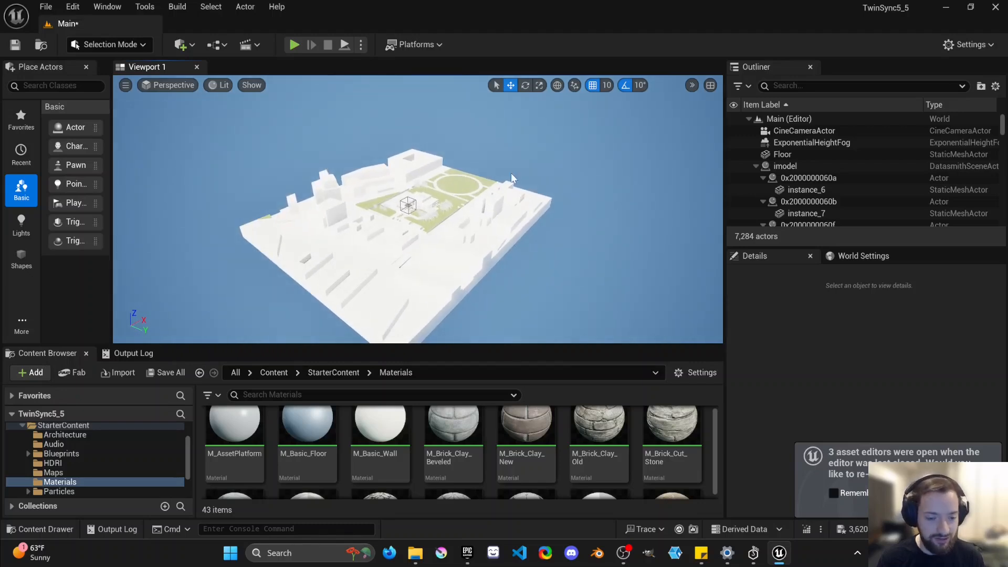
{"action": "left_click", "coordinate": [470, 254]}
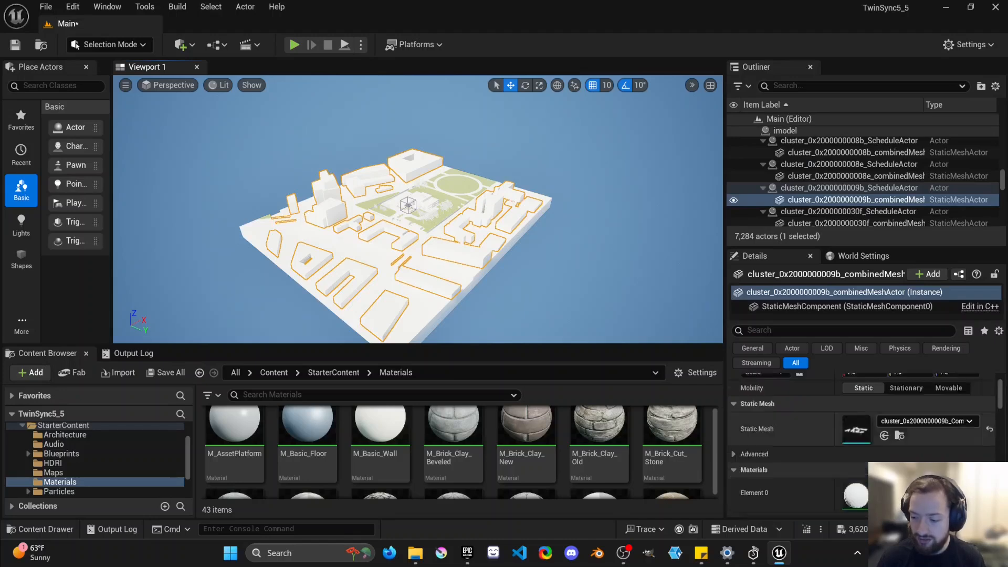
{"action": "scroll", "coordinate": [896, 455], "scroll_direction": "down", "scroll_amount": 4}
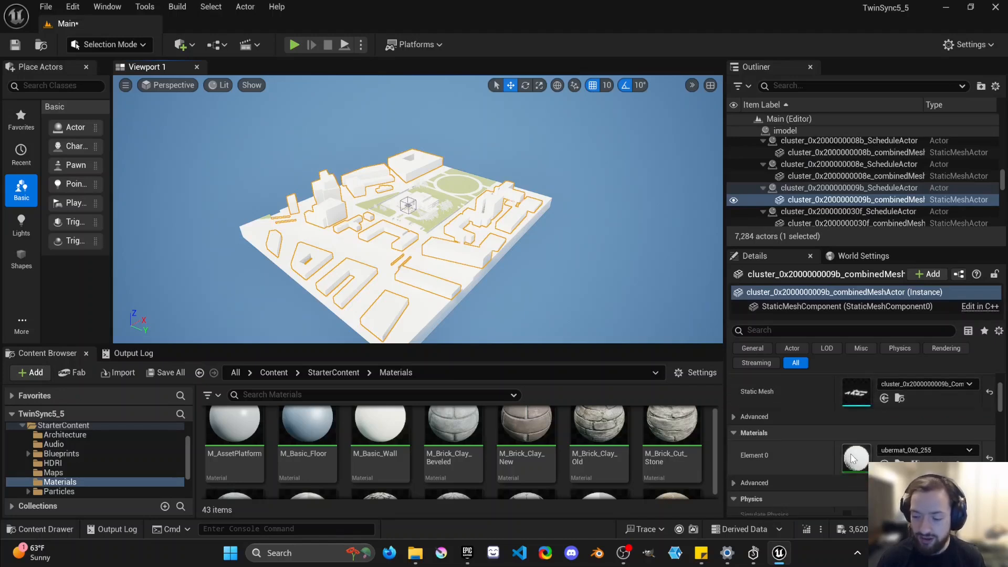
Select several meshes of the main building and check the material assigned to them
{"action": "right_click_drag", "start_coordinate": [448, 261], "coordinate": [442, 261]}
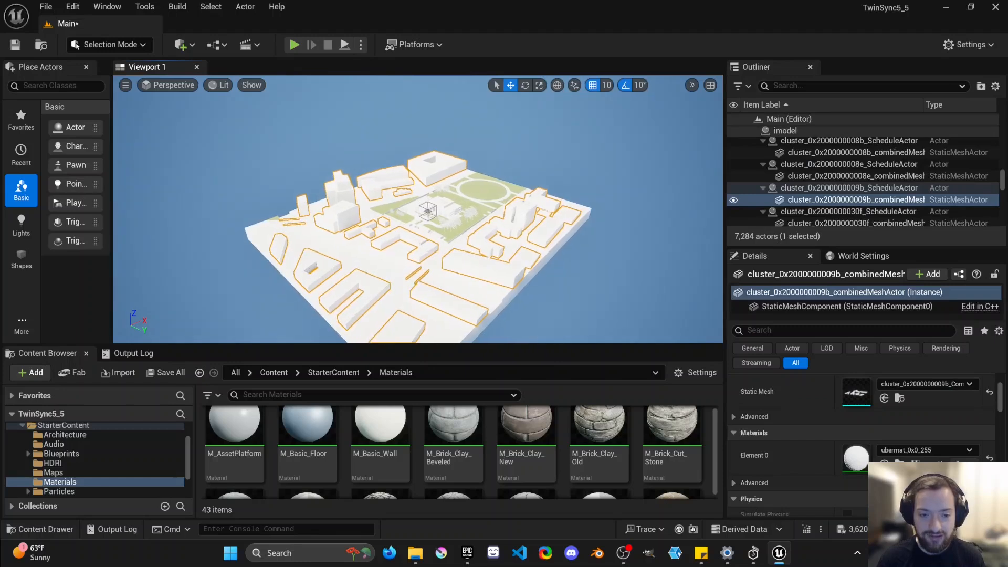
{"action": "left_click", "coordinate": [442, 218]}
{"action": "left_click", "coordinate": [458, 224]}
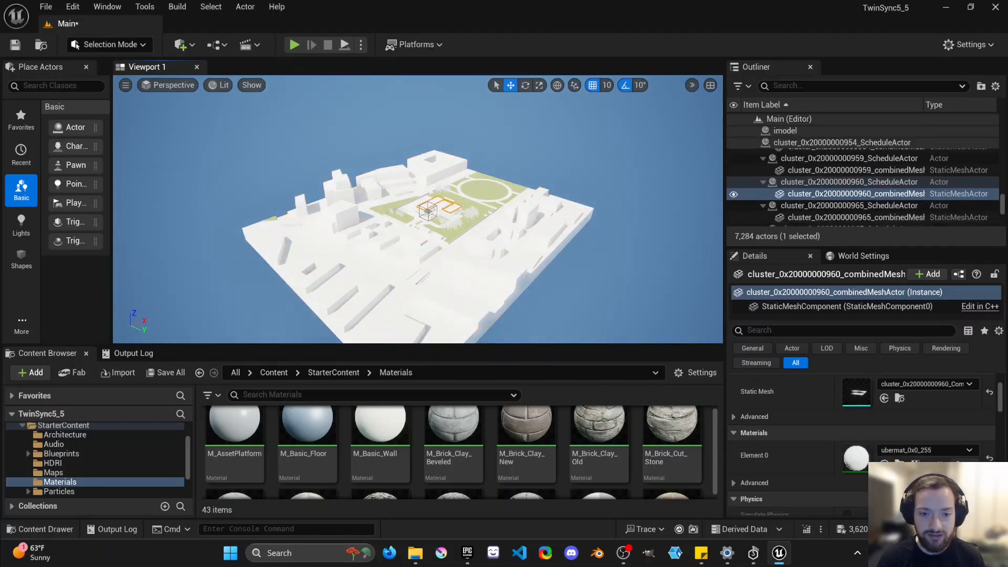
{"action": "scroll", "coordinate": [458, 224], "scroll_direction": "up", "scroll_amount": 5}
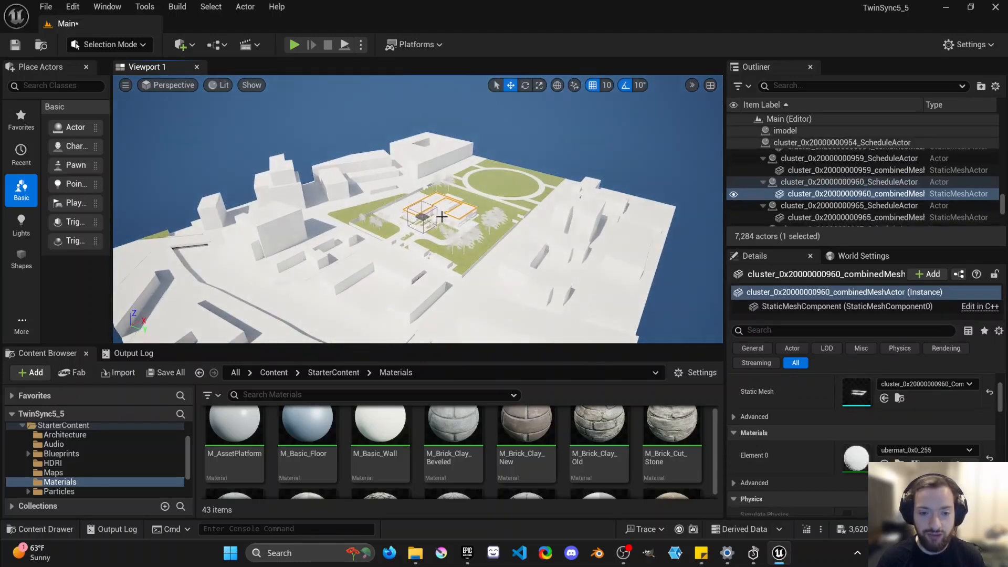
{"action": "left_click", "coordinate": [438, 212]}
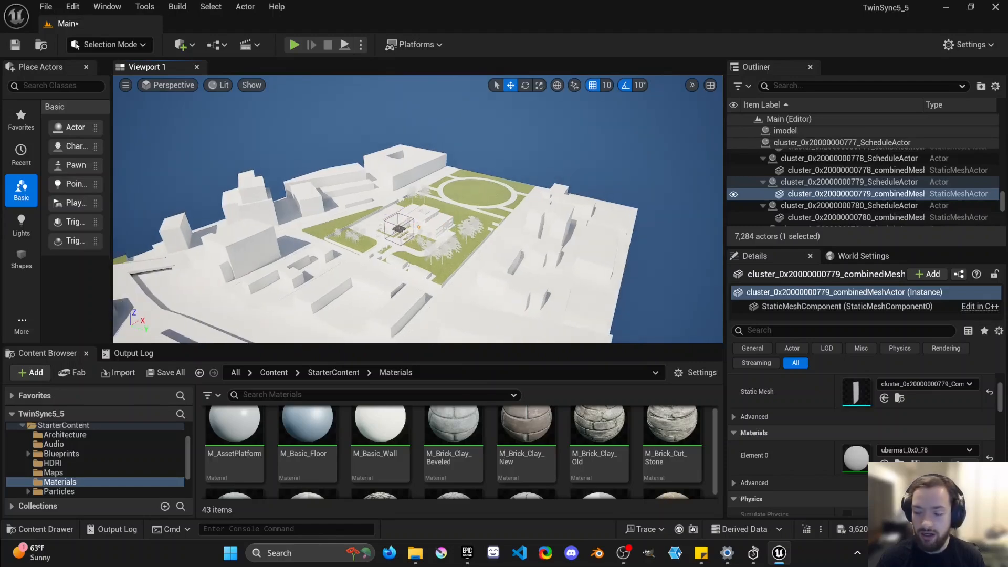
{"action": "scroll", "coordinate": [441, 213], "scroll_direction": "up", "scroll_amount": 8}
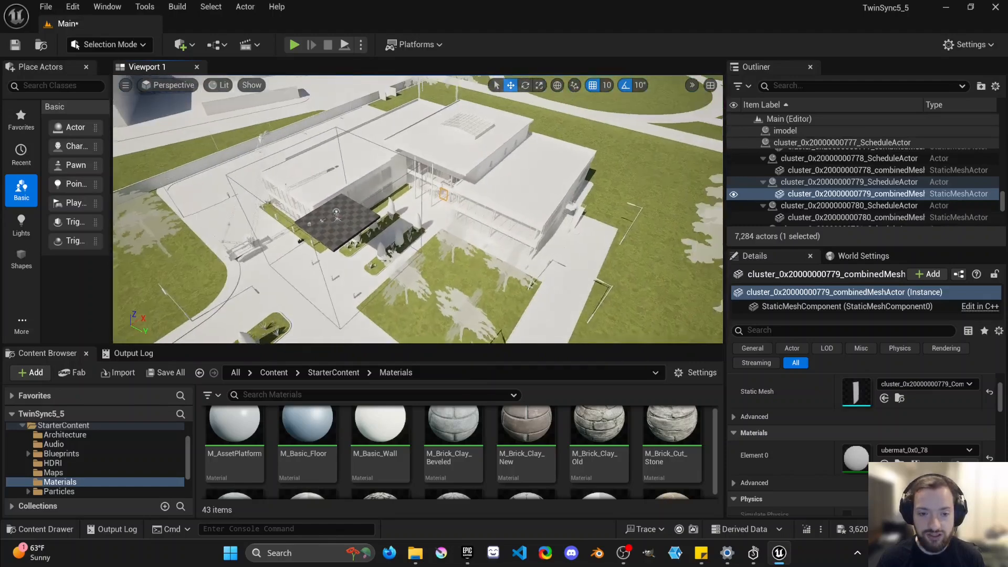
{"action": "right_click_drag", "start_coordinate": [441, 212], "coordinate": [444, 184]}
{"action": "key", "text": "s"}
{"action": "mouse_move", "coordinate": [383, 230]}
{"action": "right_mouse_down"}
{"action": "mouse_move", "coordinate": [375, 232]}
{"action": "mouse_move", "coordinate": [383, 229]}
{"action": "right_mouse_up"}
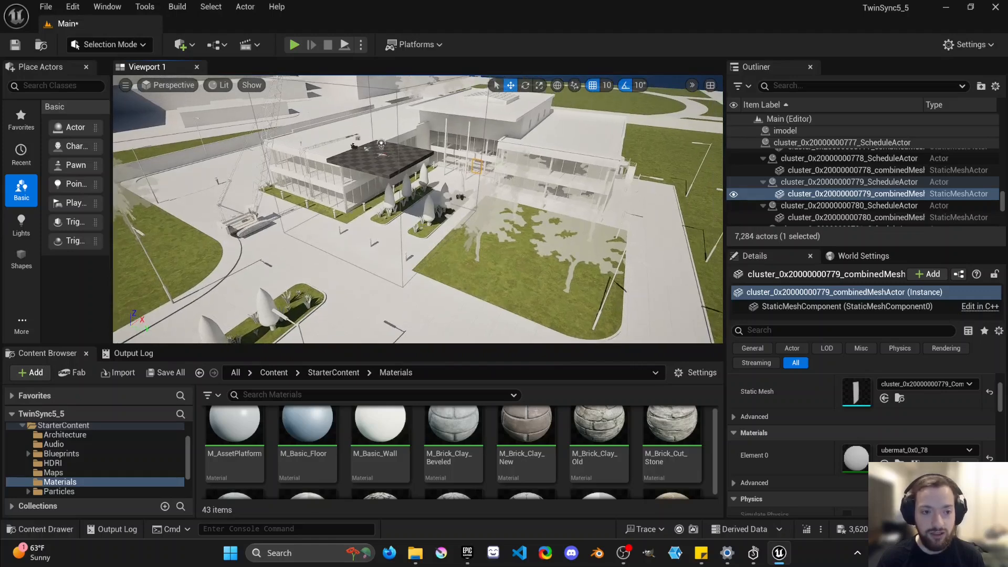
{"action": "left_click", "coordinate": [337, 177]}
{"action": "key", "text": "s"}
{"action": "mouse_move", "coordinate": [441, 226]}
{"action": "right_mouse_down"}
{"action": "mouse_move", "coordinate": [420, 233]}
{"action": "mouse_move", "coordinate": [435, 227]}
{"action": "mouse_move", "coordinate": [443, 239]}
{"action": "right_mouse_up"}
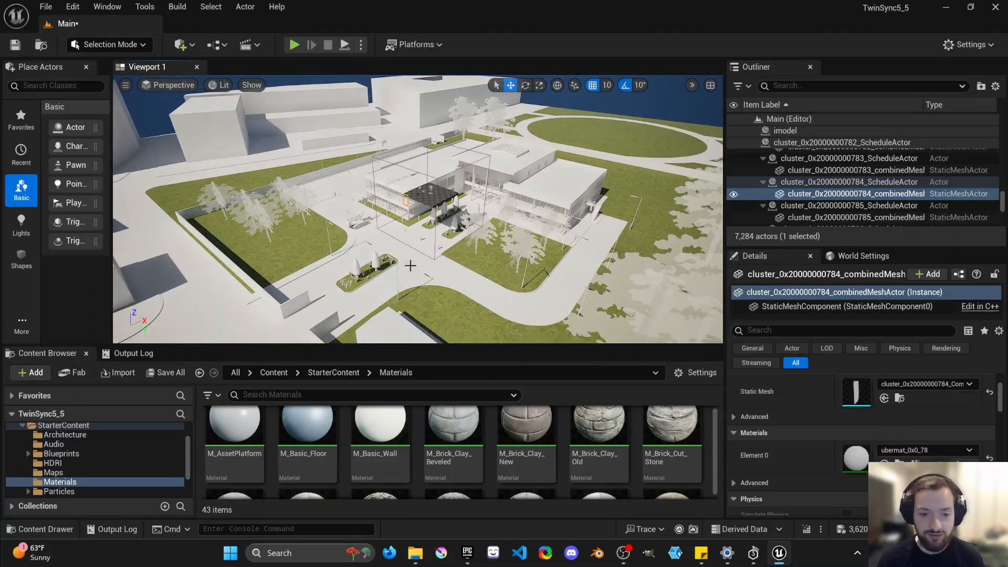
Select the lawn mesh near the main building and check its assigned material
{"action": "mouse_move", "coordinate": [525, 237]}
{"action": "right_mouse_down"}
{"action": "mouse_move", "coordinate": [532, 255]}
{"action": "mouse_move", "coordinate": [529, 247]}
{"action": "right_mouse_up"}
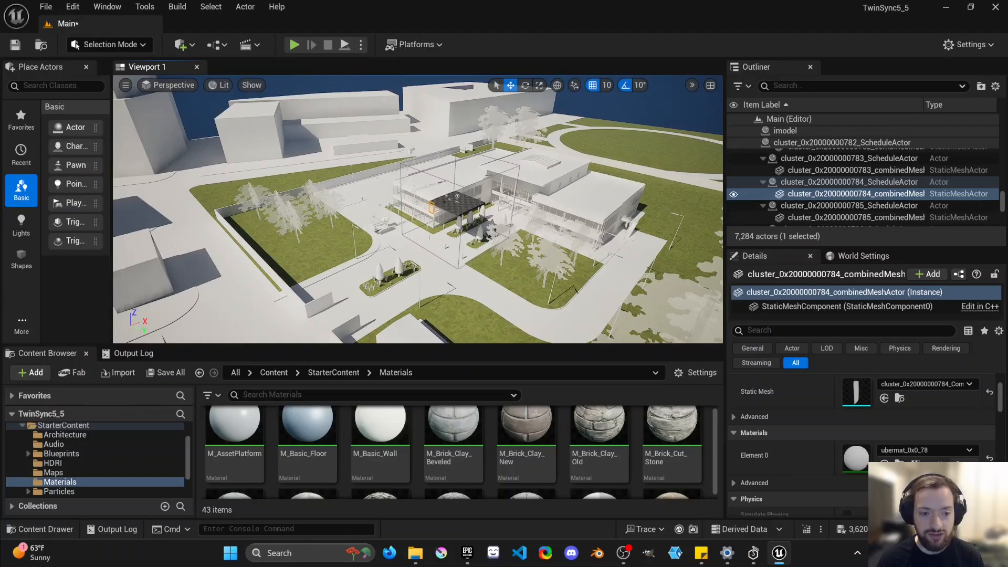
{"action": "left_click", "coordinate": [320, 243]}
{"action": "key", "text": "f"}
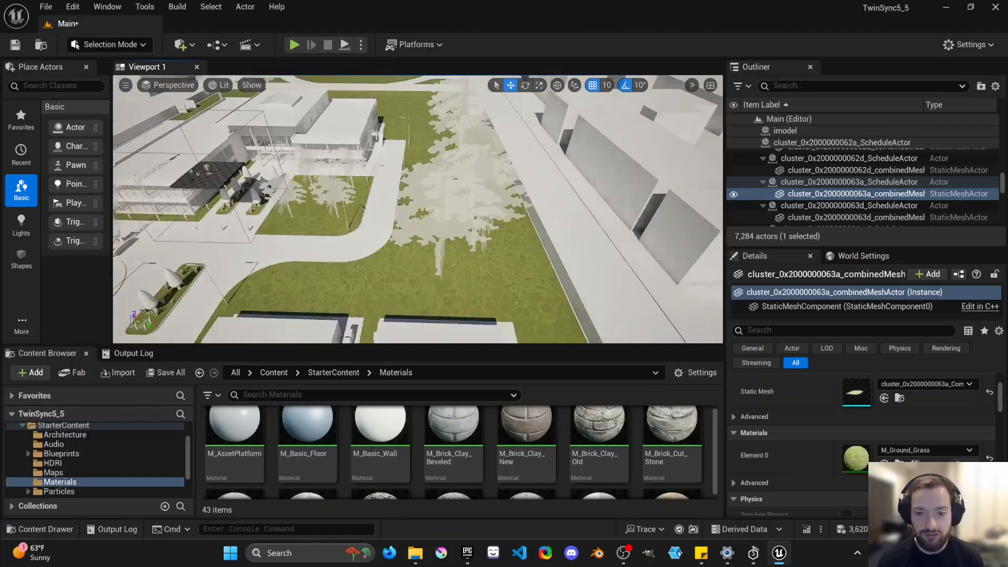
Select the large tree on the lawn beside the road and check its assigned material
{"action": "left_click", "coordinate": [445, 235]}
{"action": "key", "text": "f"}
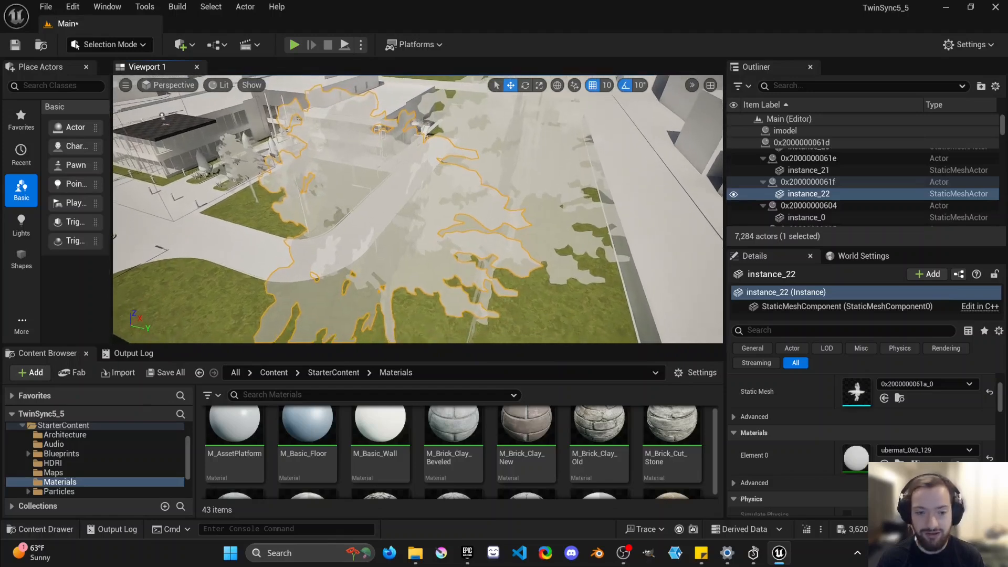
{"action": "key", "text": "alt+Tab"}
{"action": "key", "text": "Escape"}
{"action": "key", "text": "alt+Tab"}
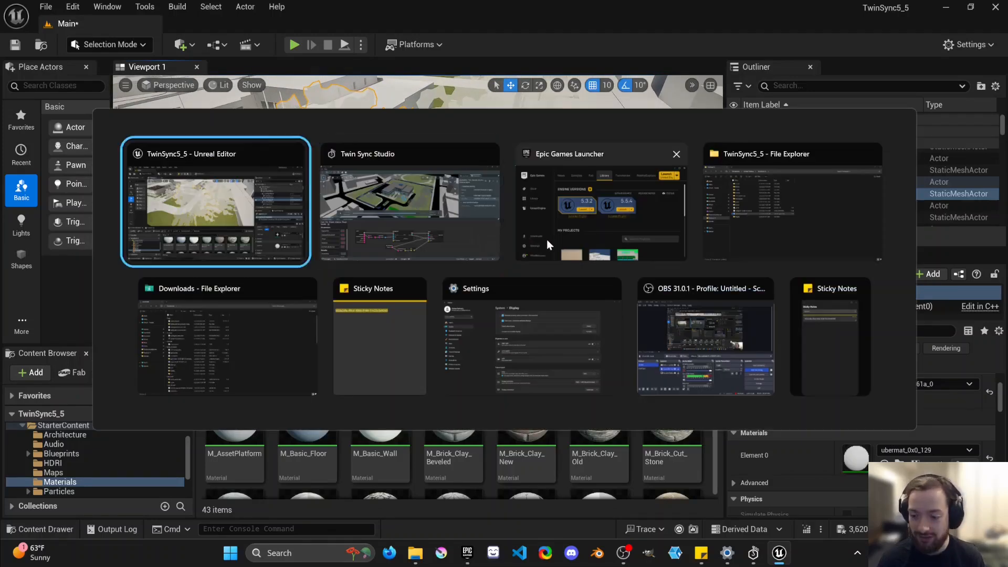
{"action": "key", "text": "Escape"}
Select the large tree's static mesh component and expand its Asset User Data
{"action": "scroll", "coordinate": [814, 476], "scroll_direction": "down", "scroll_amount": 5}
{"action": "scroll", "coordinate": [813, 462], "scroll_direction": "down", "scroll_amount": 10}
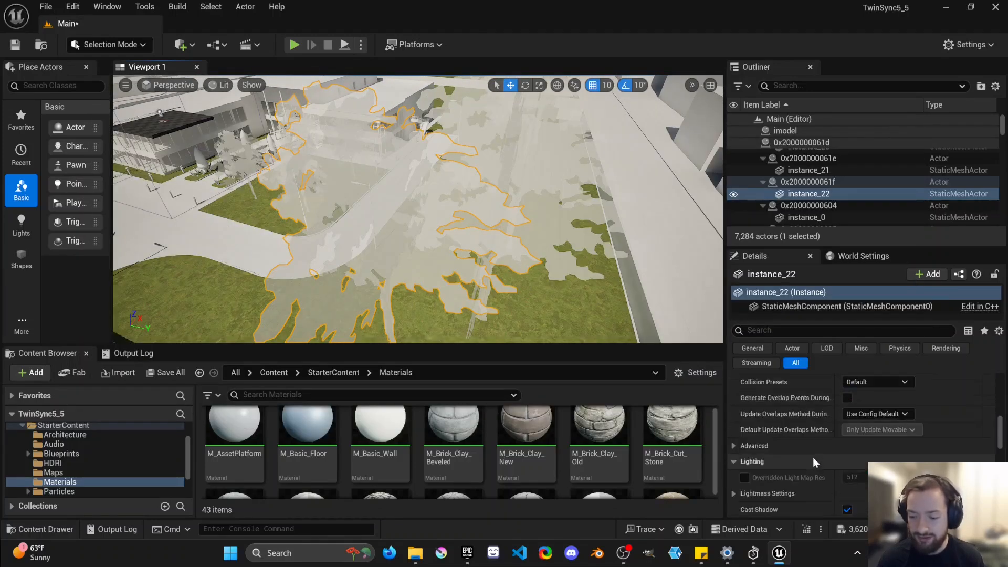
{"action": "scroll", "coordinate": [816, 455], "scroll_direction": "down", "scroll_amount": 3}
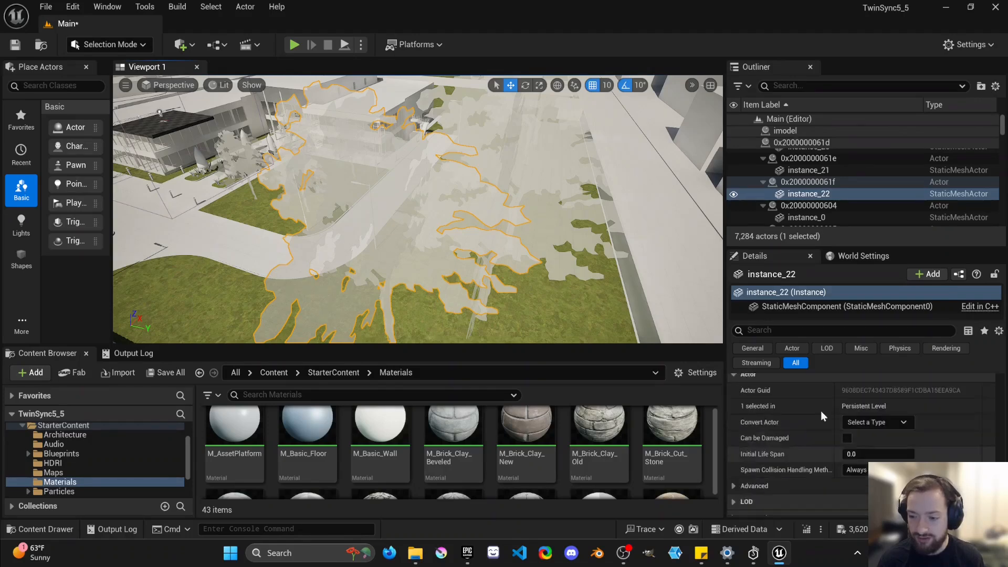
{"action": "left_click", "coordinate": [800, 306]}
{"action": "scroll", "coordinate": [798, 468], "scroll_direction": "down", "scroll_amount": 1}
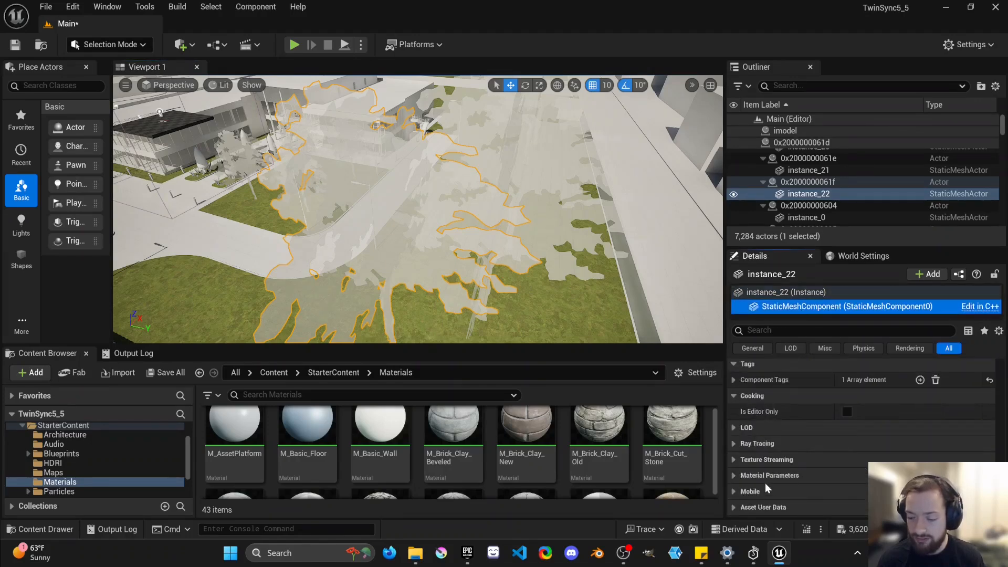
{"action": "left_click", "coordinate": [734, 507]}
Expand the tree component's Datasmith User Data down to Metadata and examine the map entries
{"action": "scroll", "coordinate": [753, 495], "scroll_direction": "down", "scroll_amount": 2}
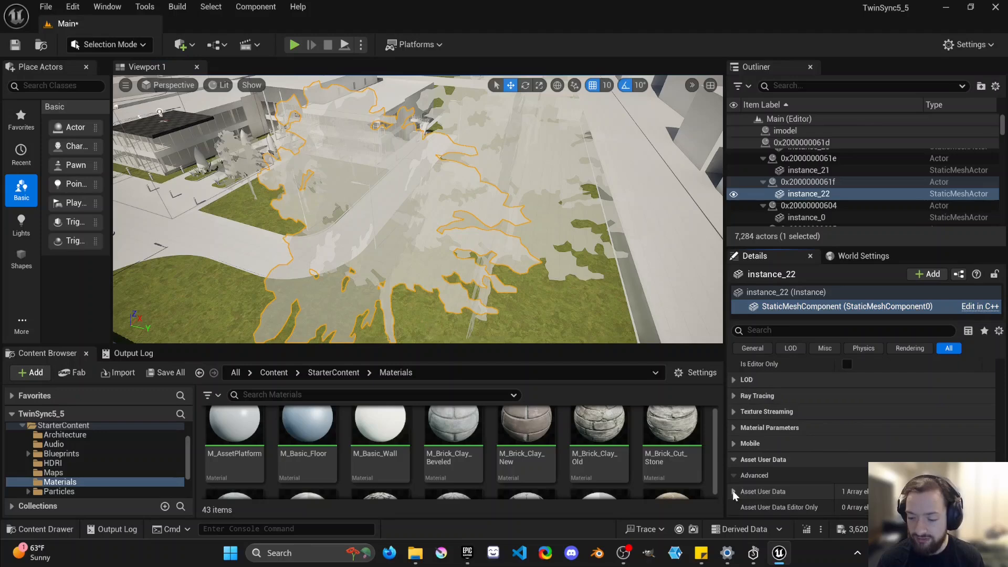
{"action": "scroll", "coordinate": [789, 460], "scroll_direction": "down", "scroll_amount": 1}
{"action": "left_click", "coordinate": [743, 492]}
{"action": "scroll", "coordinate": [782, 468], "scroll_direction": "down", "scroll_amount": 1}
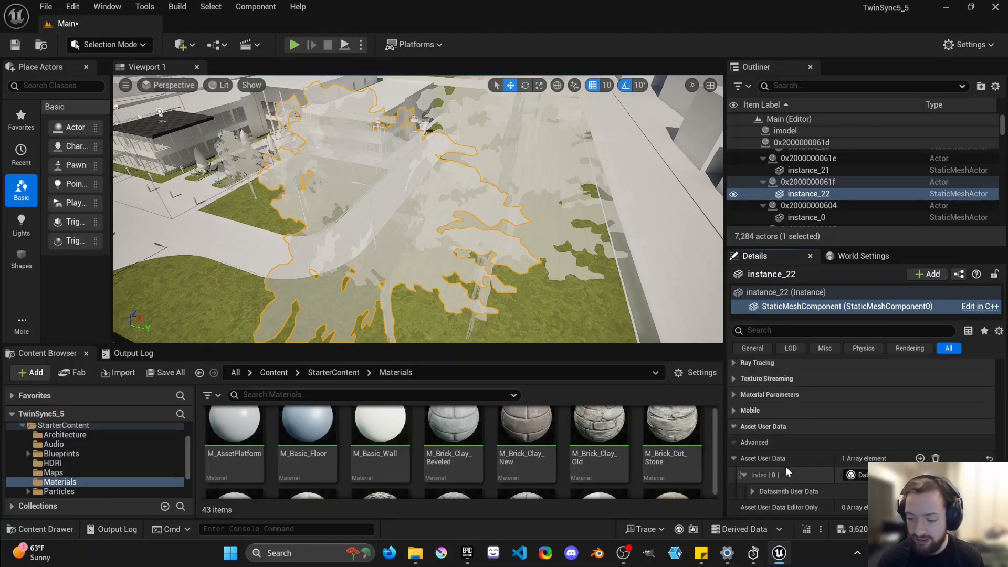
{"action": "left_click", "coordinate": [750, 494]}
{"action": "scroll", "coordinate": [783, 482], "scroll_direction": "down", "scroll_amount": 1}
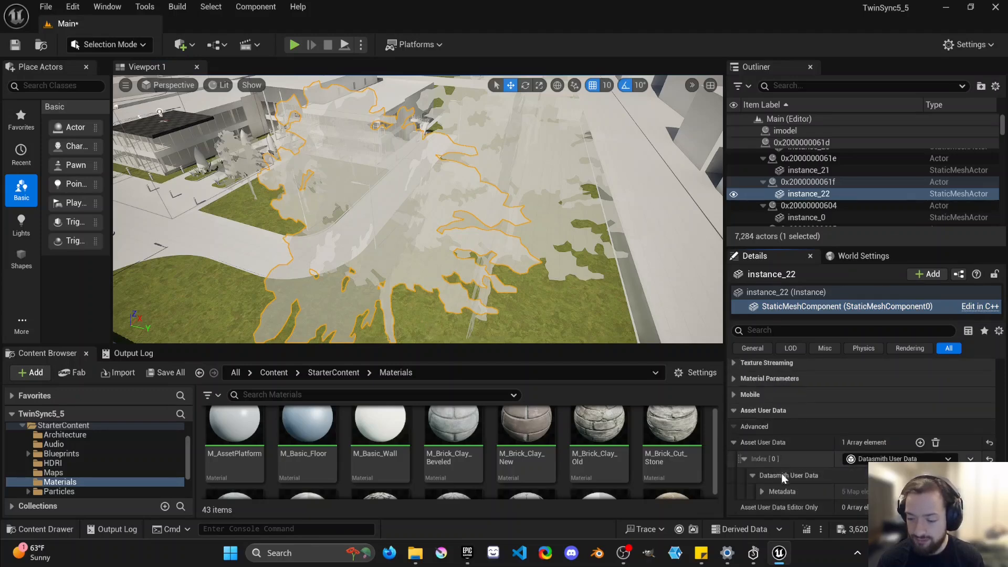
{"action": "left_click", "coordinate": [761, 491]}
{"action": "scroll", "coordinate": [801, 459], "scroll_direction": "down", "scroll_amount": 3}
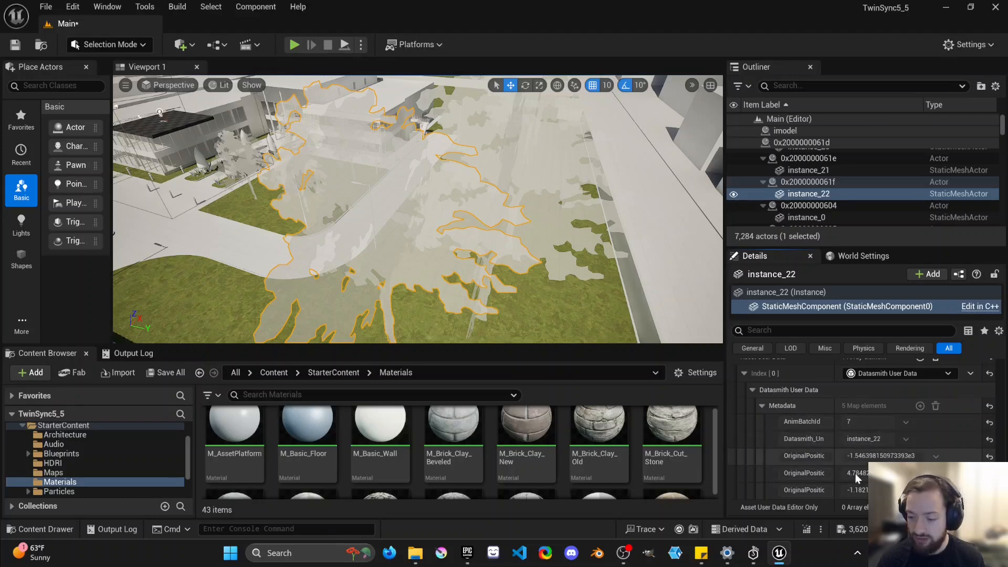
{"action": "left_click", "coordinate": [743, 372]}
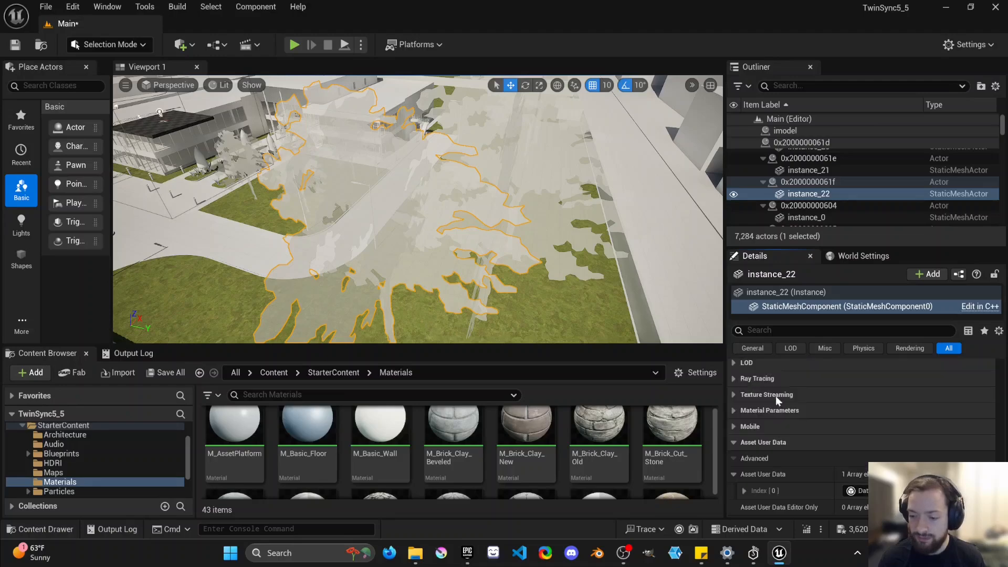
{"action": "scroll", "coordinate": [776, 397], "scroll_direction": "up", "scroll_amount": 2}
{"action": "right_click_drag", "start_coordinate": [448, 219], "coordinate": [450, 217]}
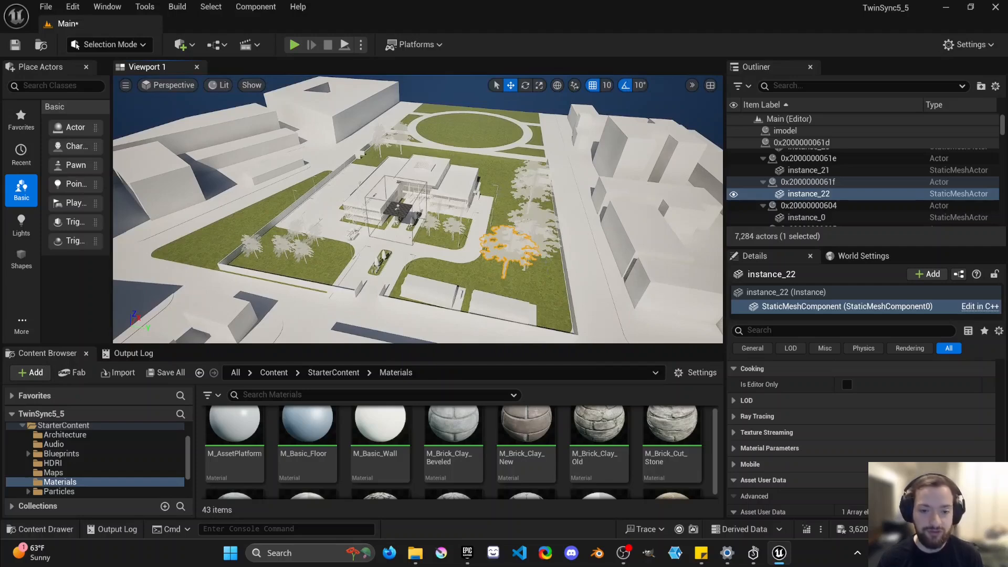
{"action": "mouse_move", "coordinate": [447, 219]}
{"action": "right_mouse_down"}
{"action": "mouse_move", "coordinate": [448, 231]}
{"action": "mouse_move", "coordinate": [460, 231]}
{"action": "mouse_move", "coordinate": [456, 201]}
{"action": "right_mouse_up"}
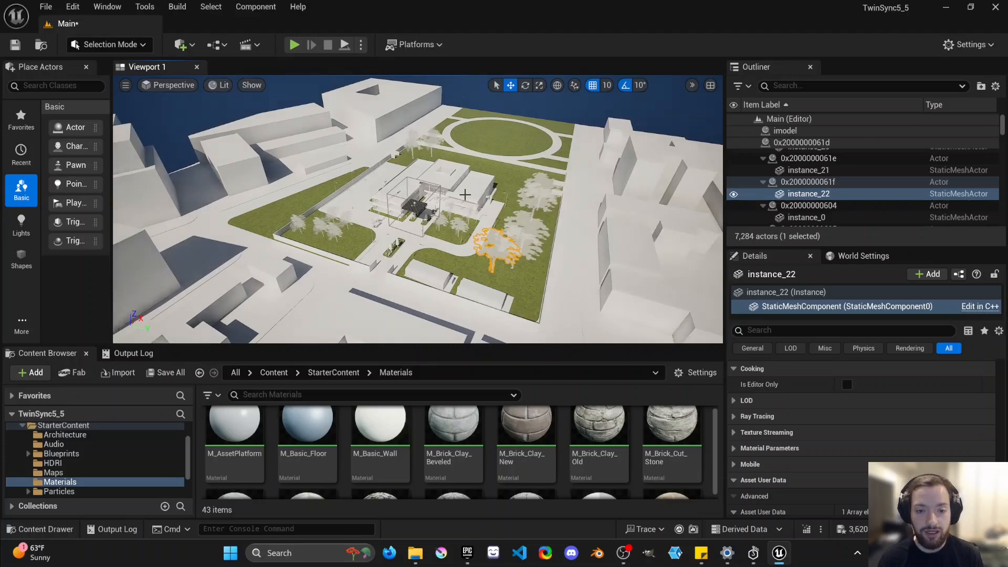
Switch to Twin Sync Studio and correct the spelling of the second key in the materials table to australian_tree
{"action": "key", "text": "alt+Tab"}
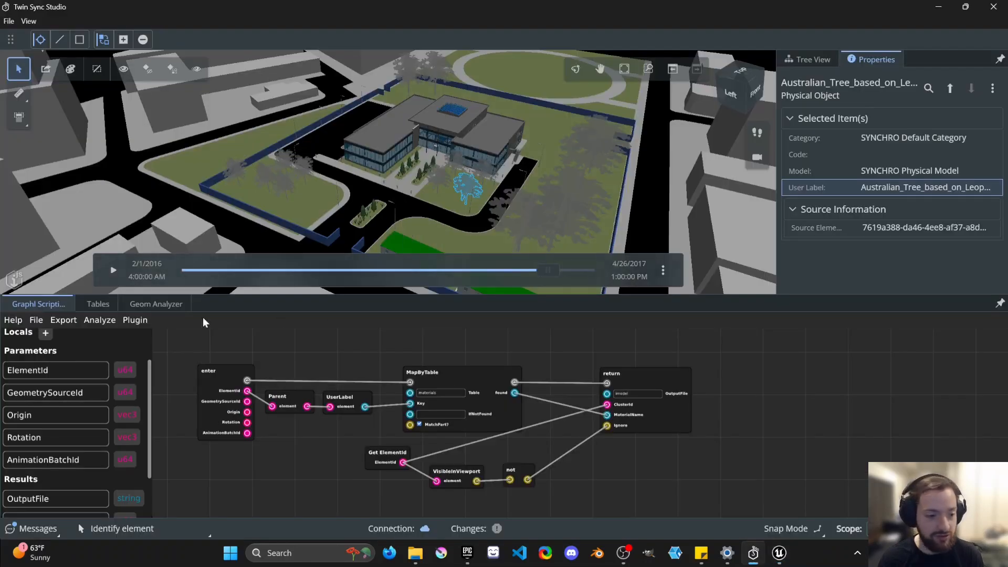
{"action": "left_click", "coordinate": [96, 304]}
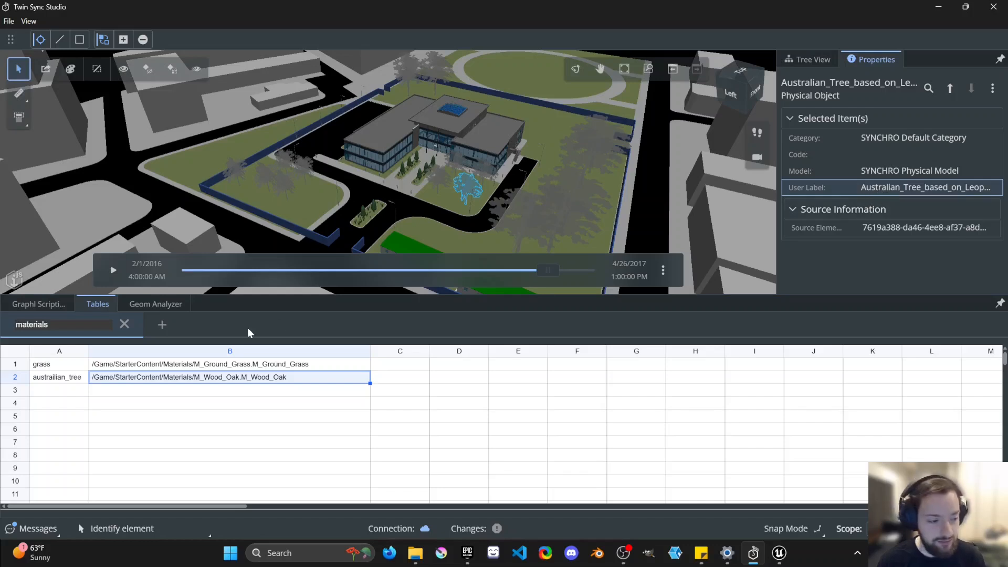
{"action": "double_click", "coordinate": [52, 378]}
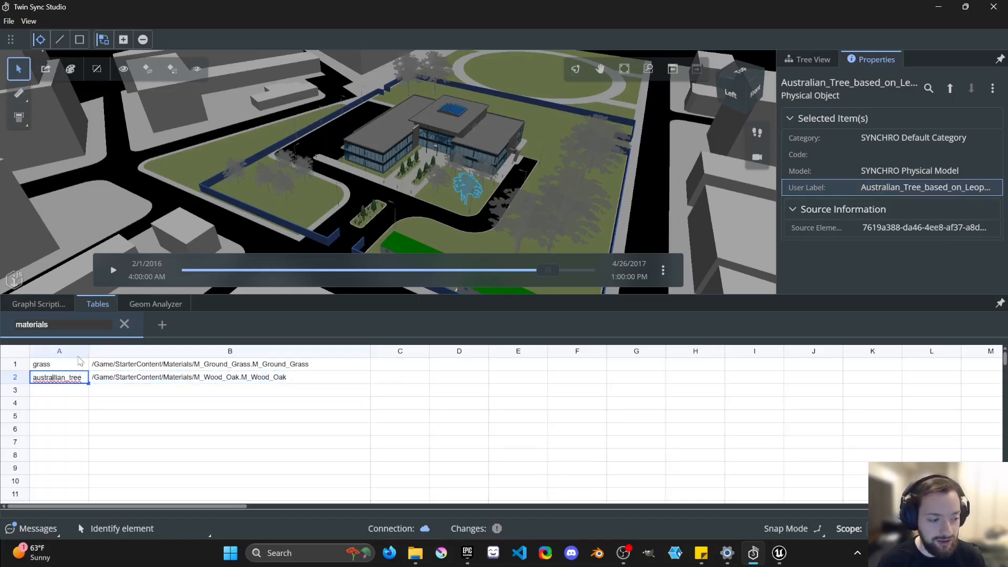
{"action": "key", "text": "BackSpace"}
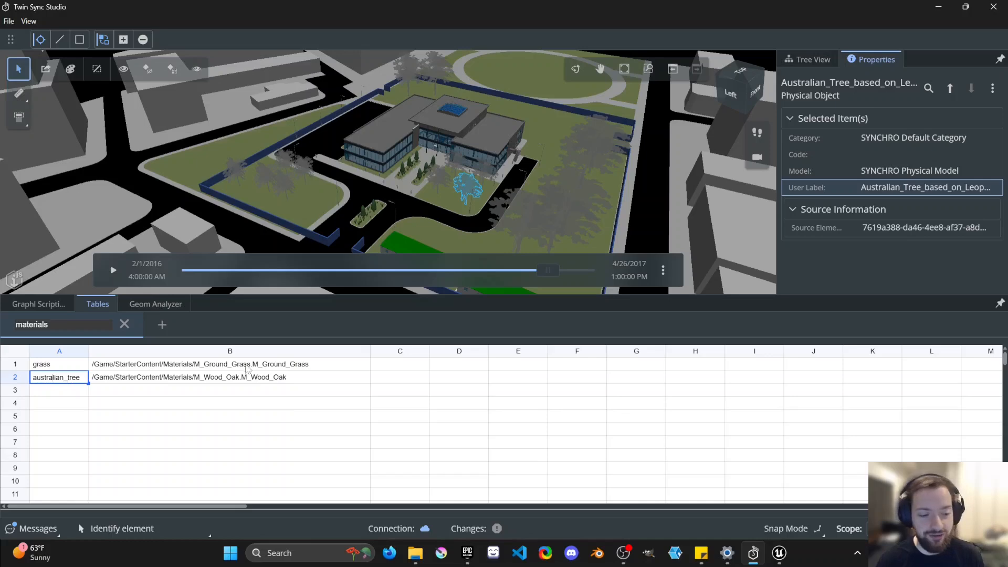
{"action": "left_click", "coordinate": [242, 378]}
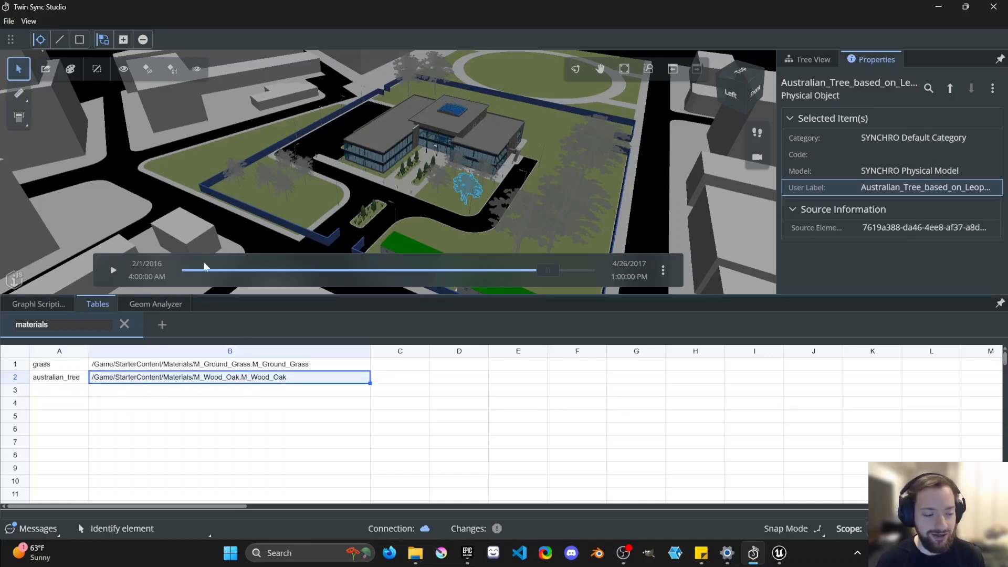
Switch back to Unreal Editor and select the lawn mesh surrounding the main building
{"action": "key", "text": "alt+Tab"}
{"action": "key", "text": "alt+Tab"}
{"action": "key", "text": "alt+Tab"}
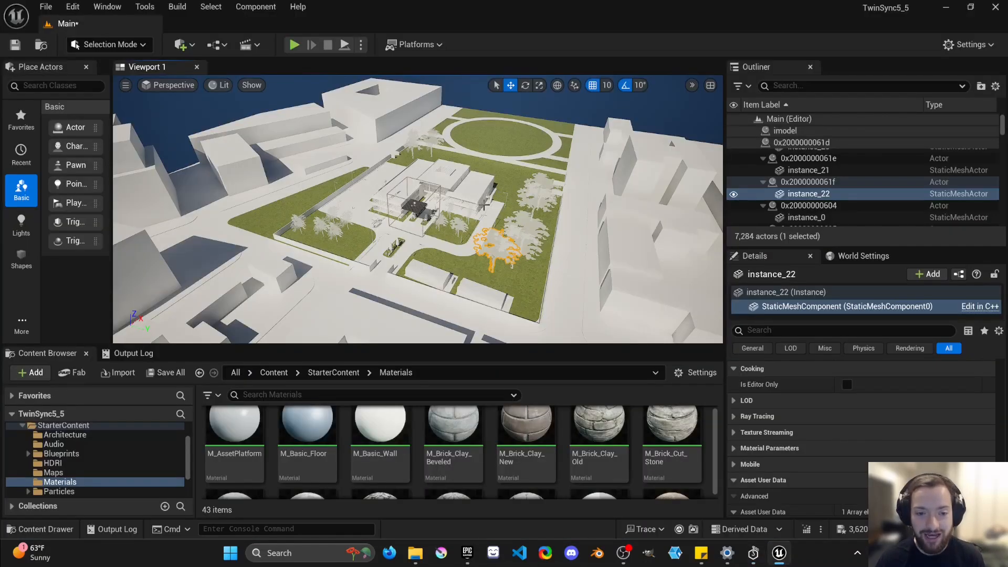
{"action": "right_click_drag", "start_coordinate": [471, 195], "coordinate": [402, 208]}
{"action": "key", "text": "w"}
{"action": "left_click", "coordinate": [444, 204]}
{"action": "key", "text": "s"}
{"action": "right_click_drag", "start_coordinate": [418, 209], "coordinate": [435, 224]}
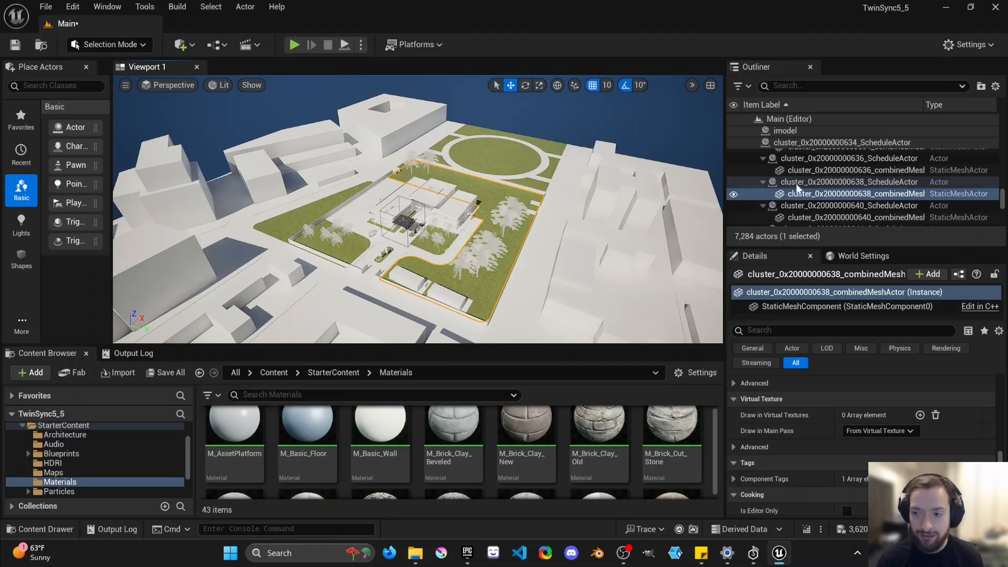
Filter the Outliner for "schedule" and "manager" to find the ScheduleManager actor, and select it
{"action": "left_click_drag", "start_coordinate": [1001, 207], "coordinate": [1001, 126]}
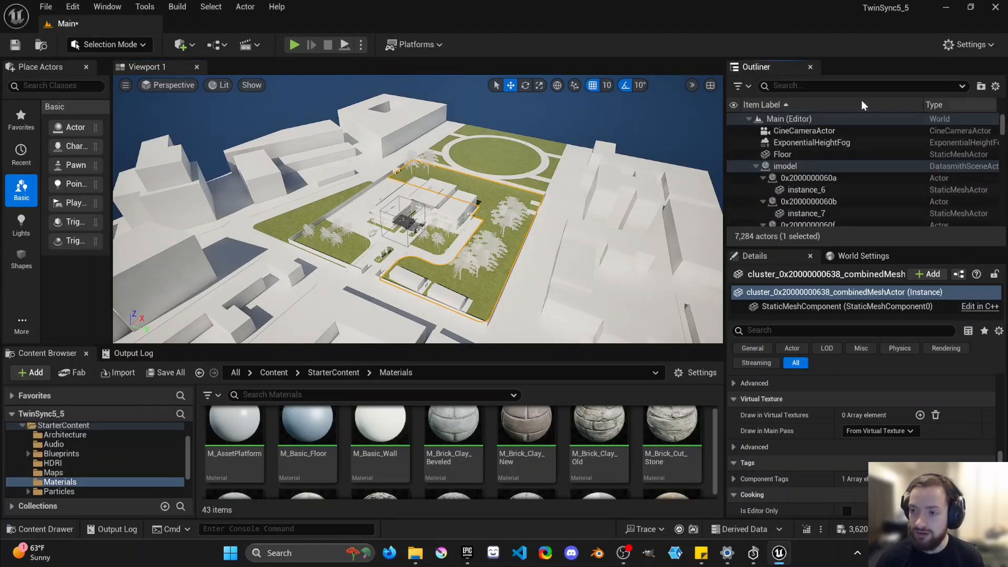
{"action": "left_click", "coordinate": [829, 85]}
{"action": "type", "text": "schedule"}
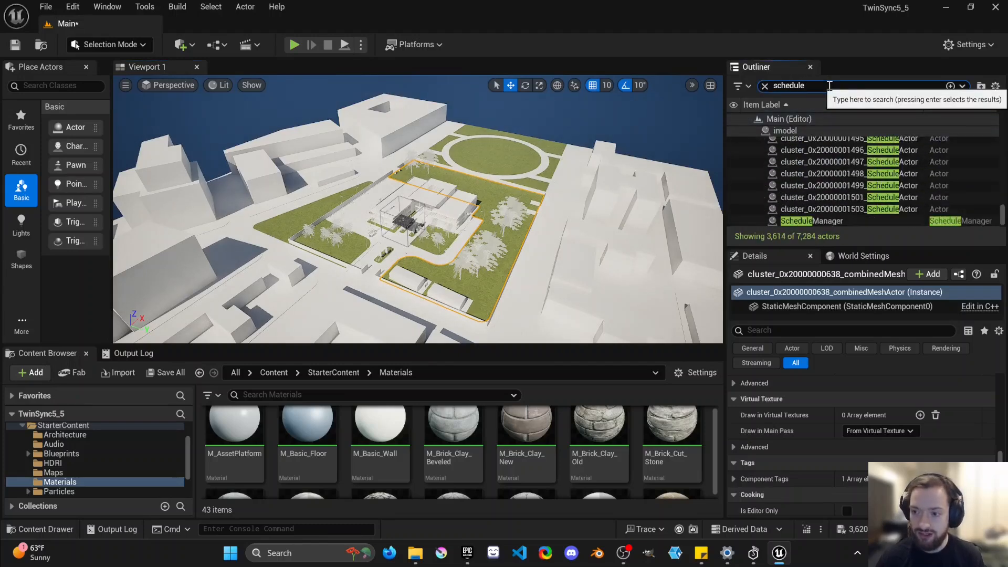
{"action": "left_click", "coordinate": [855, 221]}
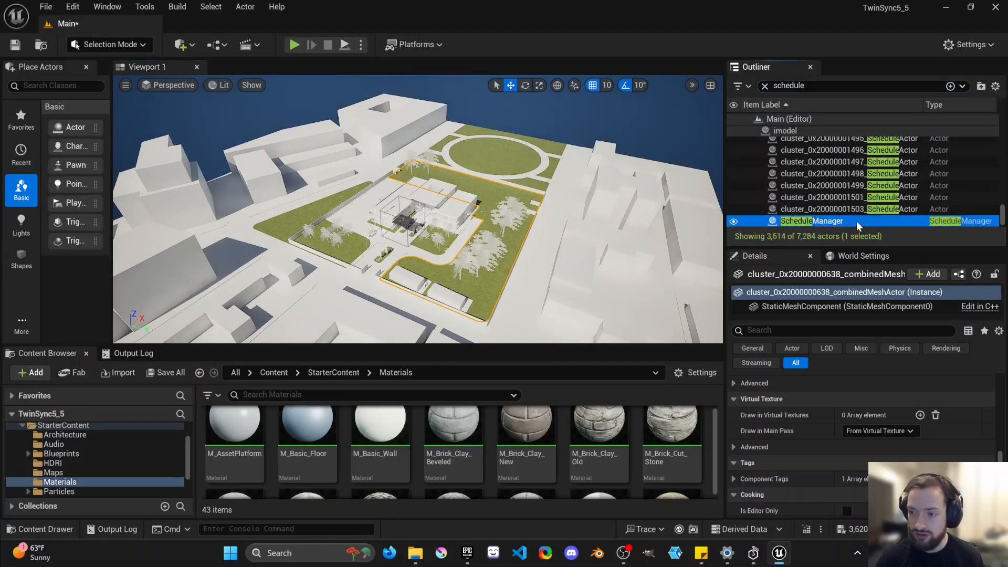
{"action": "left_click", "coordinate": [826, 85]}
{"action": "type", "text": "manager"}
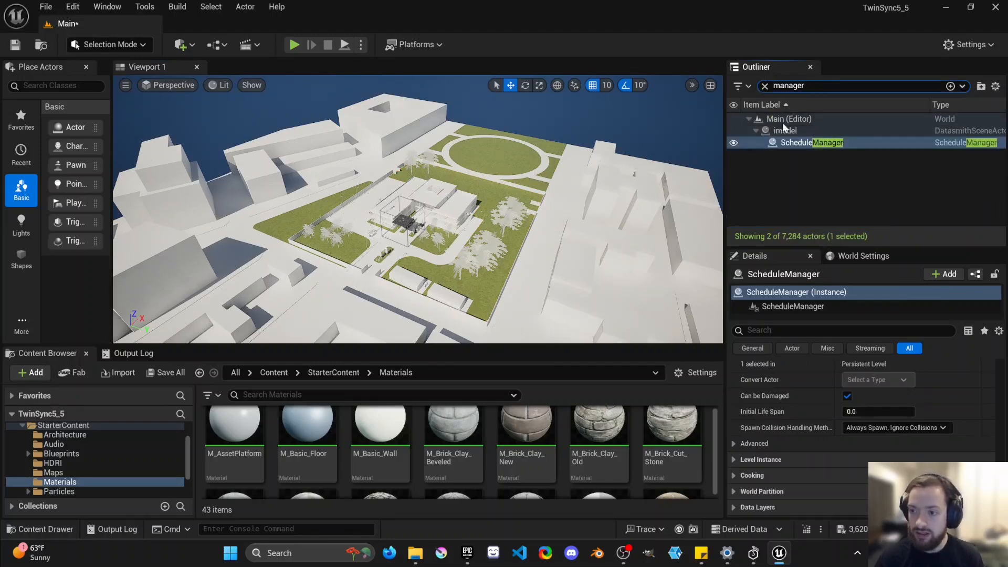
{"action": "left_click", "coordinate": [824, 146]}
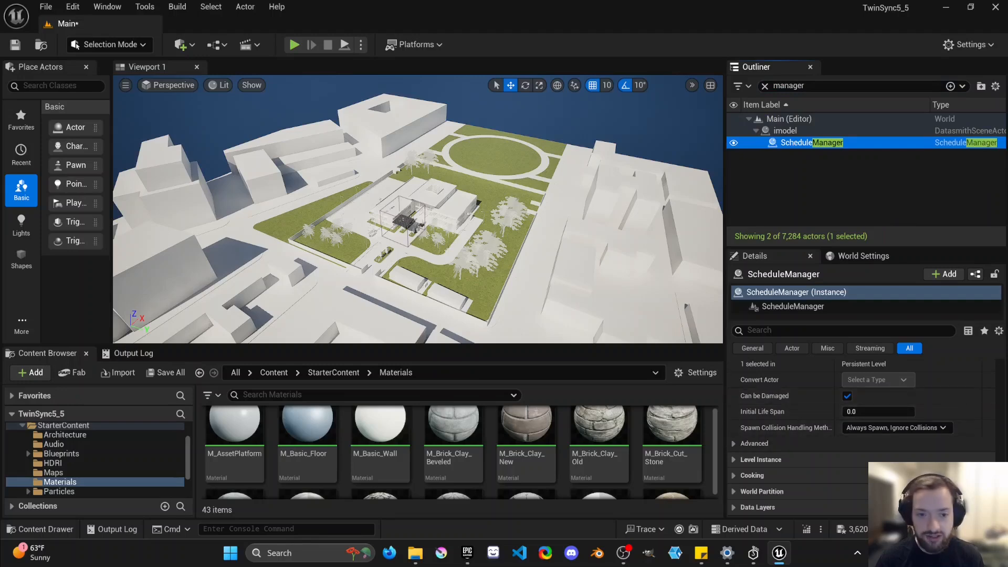
{"action": "key", "text": "f"}
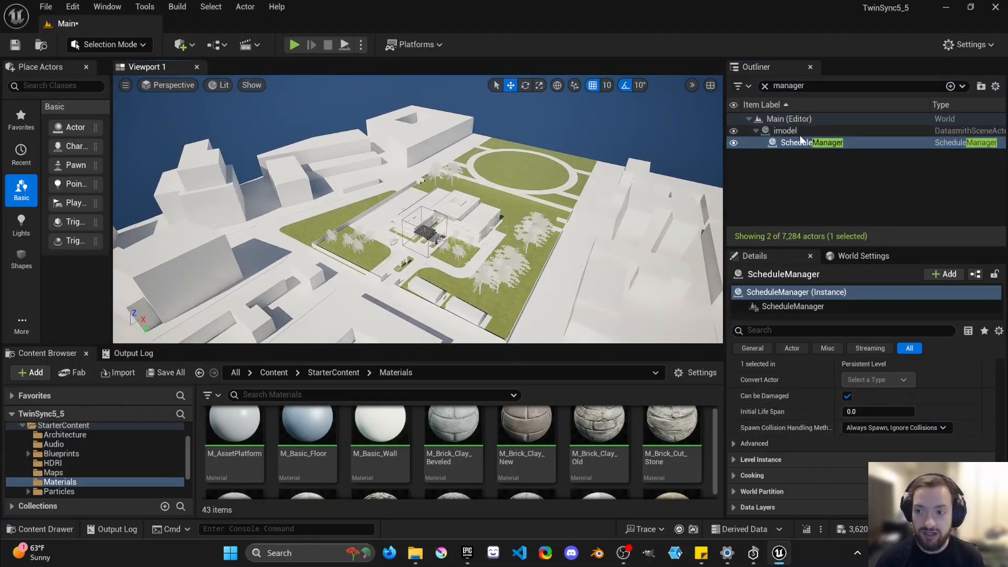
{"action": "left_click", "coordinate": [766, 143]}
Open the Level Blueprint and add a reference to ScheduleManager between the Event BeginPlay and Event Tick nodes
{"action": "left_click", "coordinate": [191, 46]}
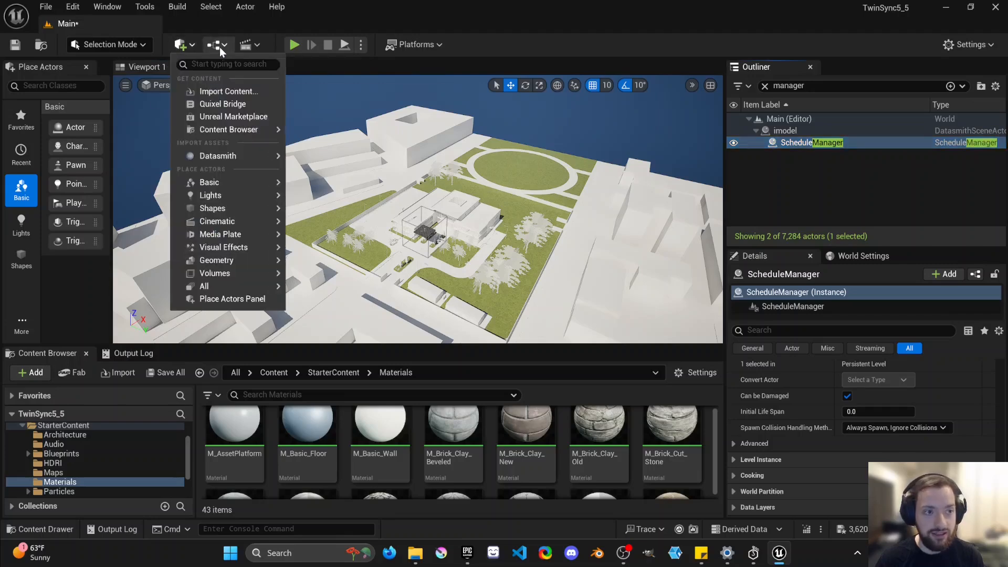
{"action": "left_click", "coordinate": [220, 46]}
{"action": "left_click", "coordinate": [270, 130]}
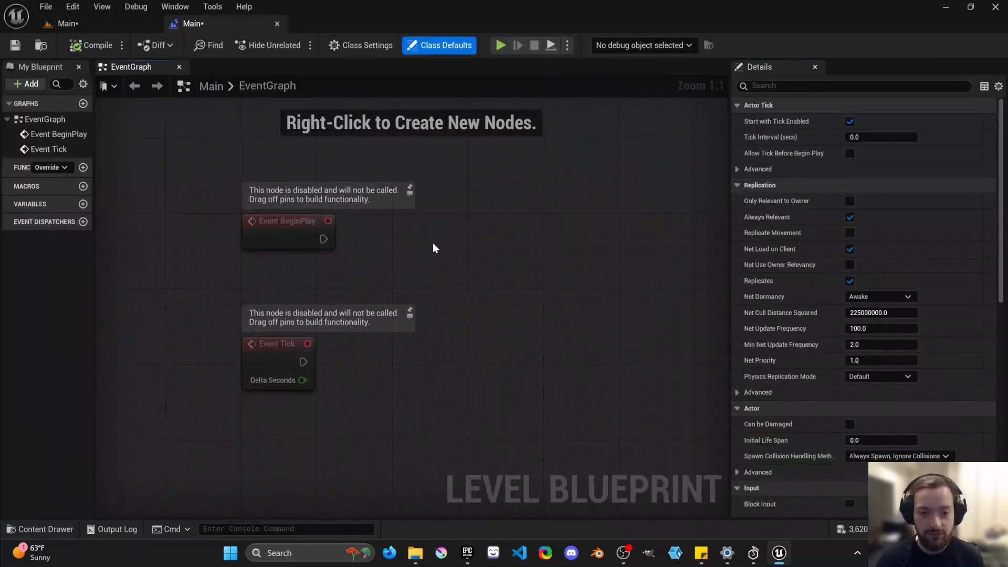
{"action": "right_click", "coordinate": [433, 244]}
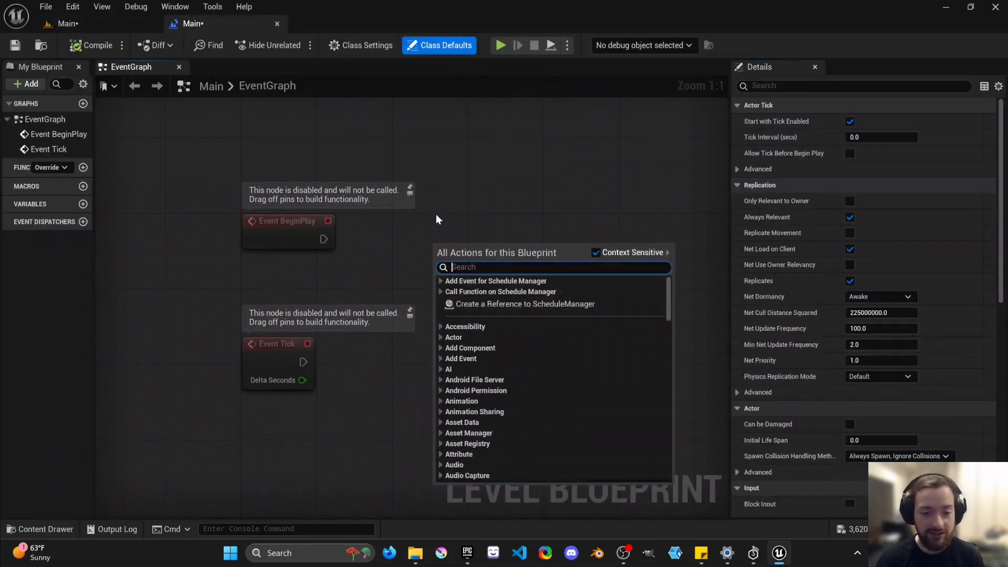
{"action": "left_click", "coordinate": [492, 310]}
{"action": "left_click_drag", "start_coordinate": [491, 258], "coordinate": [402, 269]}
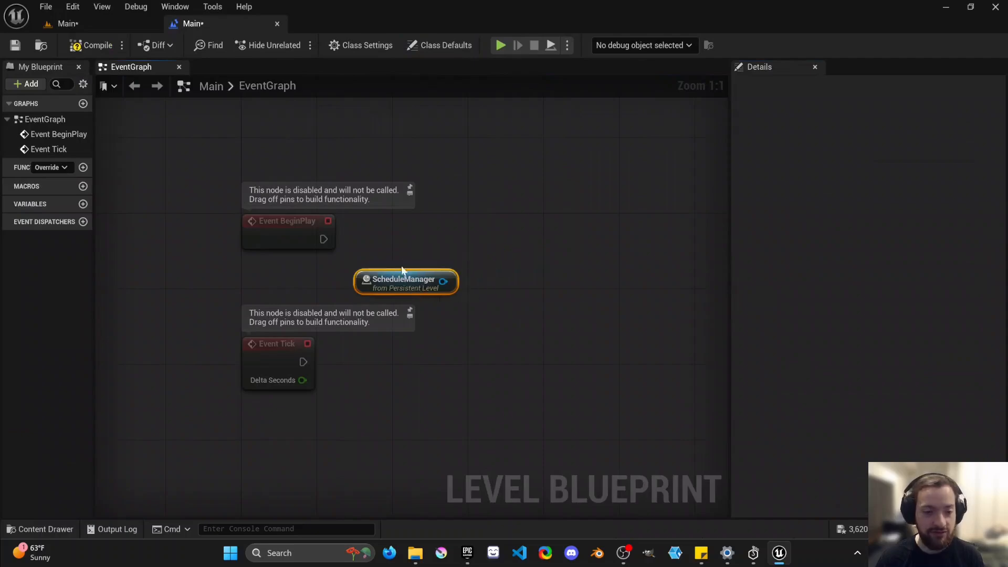
Return to the Main level, clear the Outliner filter and delete the Floor actor
{"action": "left_click", "coordinate": [111, 23]}
{"action": "mouse_move", "coordinate": [543, 195]}
{"action": "right_mouse_down"}
{"action": "mouse_move", "coordinate": [544, 212]}
{"action": "mouse_move", "coordinate": [543, 192]}
{"action": "right_mouse_up"}
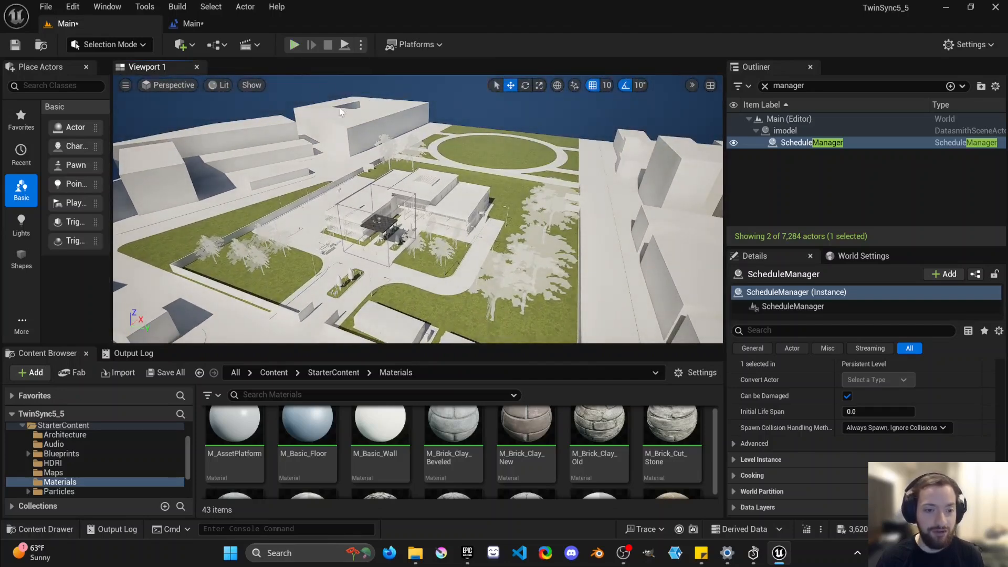
{"action": "left_click", "coordinate": [367, 226]}
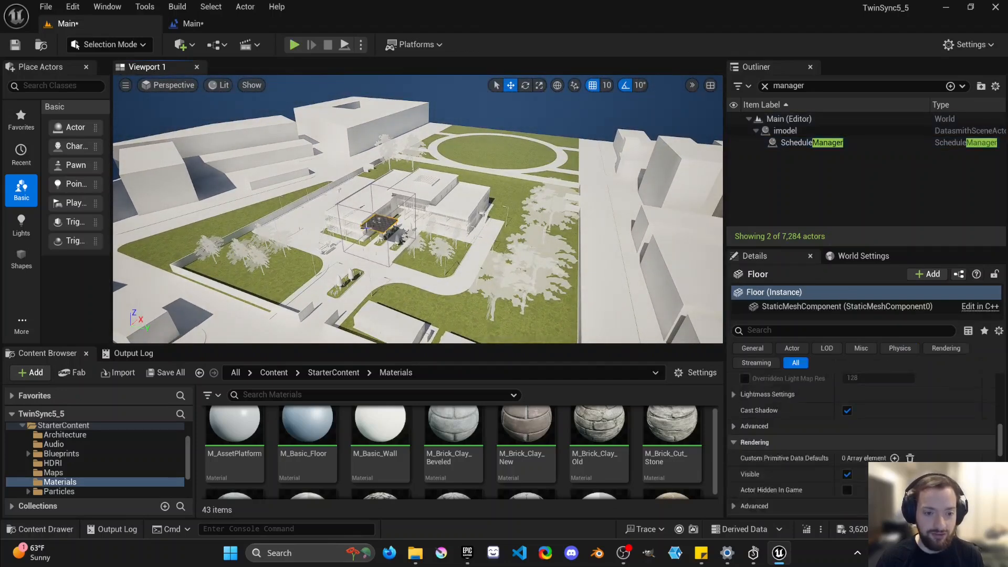
{"action": "right_click", "coordinate": [807, 304]}
{"action": "right_click", "coordinate": [780, 292]}
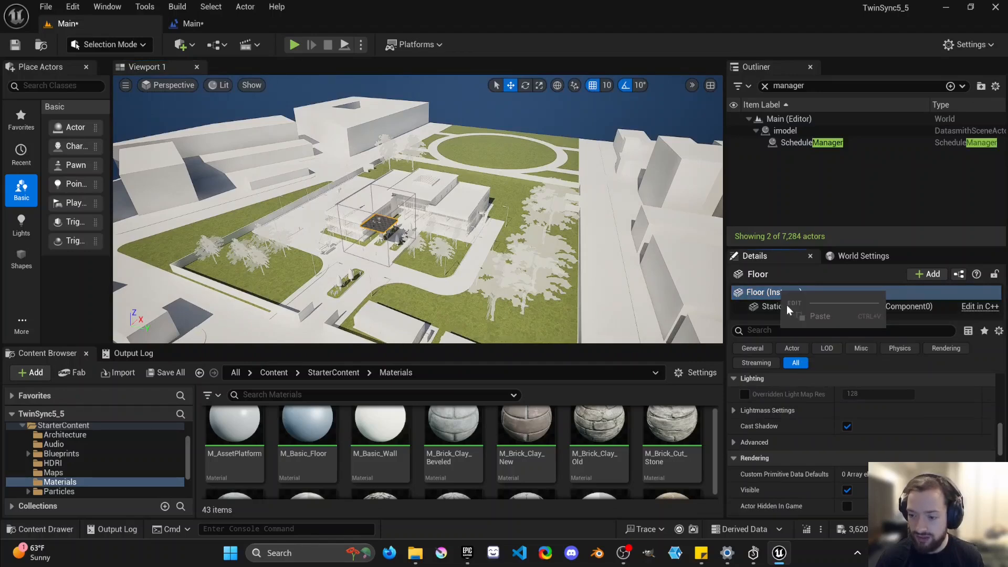
{"action": "left_click", "coordinate": [765, 86]}
{"action": "right_click", "coordinate": [785, 154]}
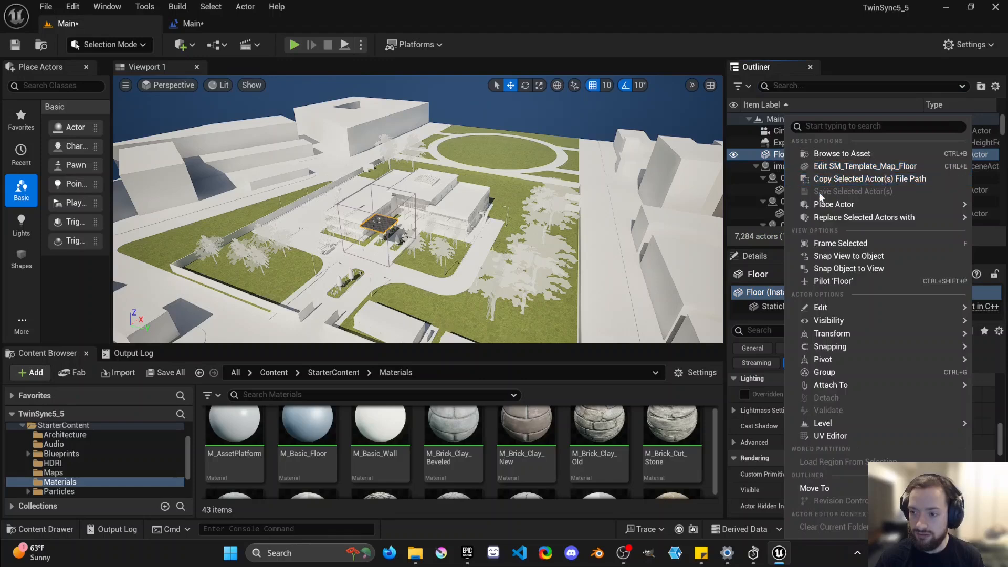
{"action": "mouse_move", "coordinate": [821, 307]}
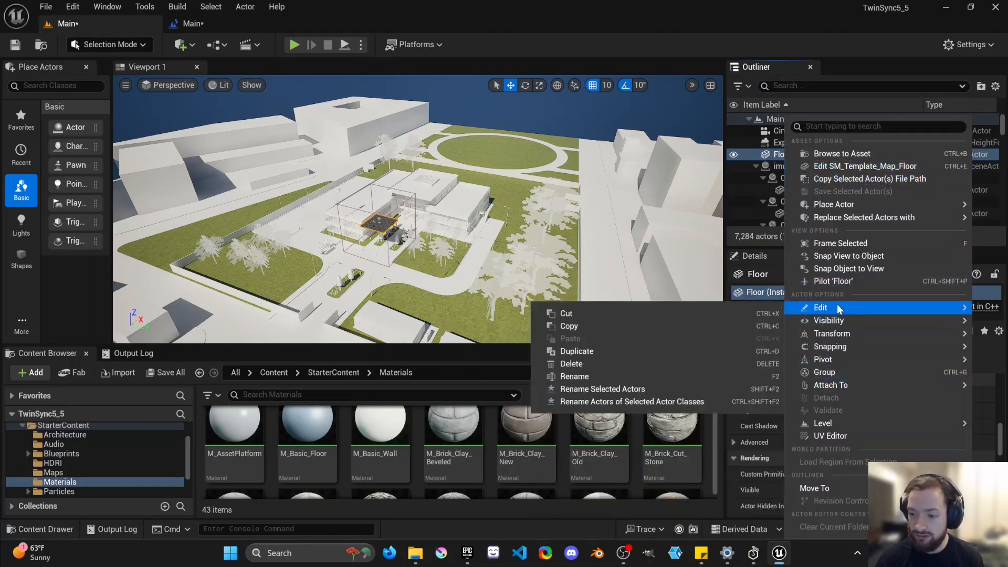
{"action": "left_click", "coordinate": [610, 363]}
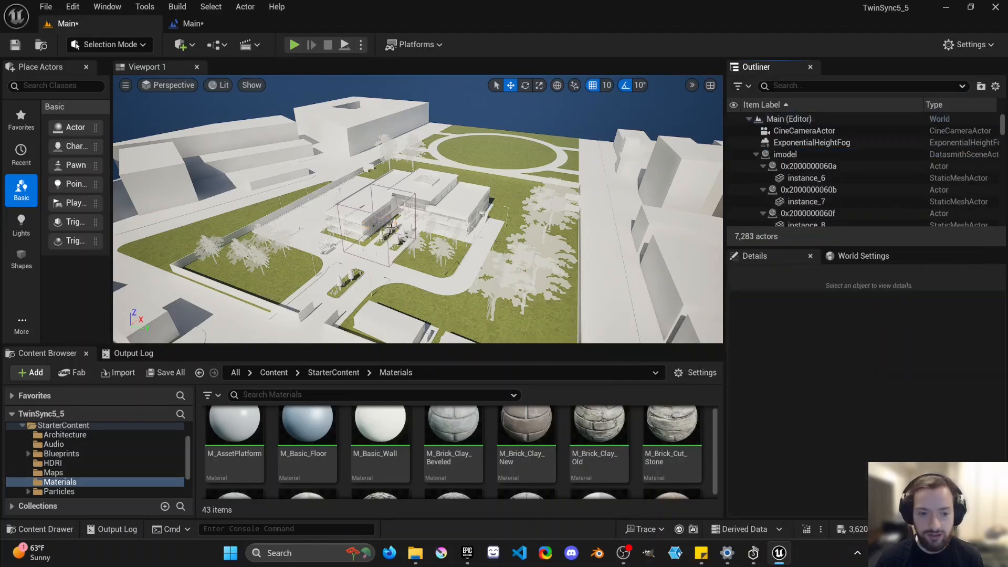
Collapse the imodel hierarchy in the Outliner and select the PostProcessVolume actor
{"action": "scroll", "coordinate": [440, 230], "scroll_direction": "down", "scroll_amount": 3}
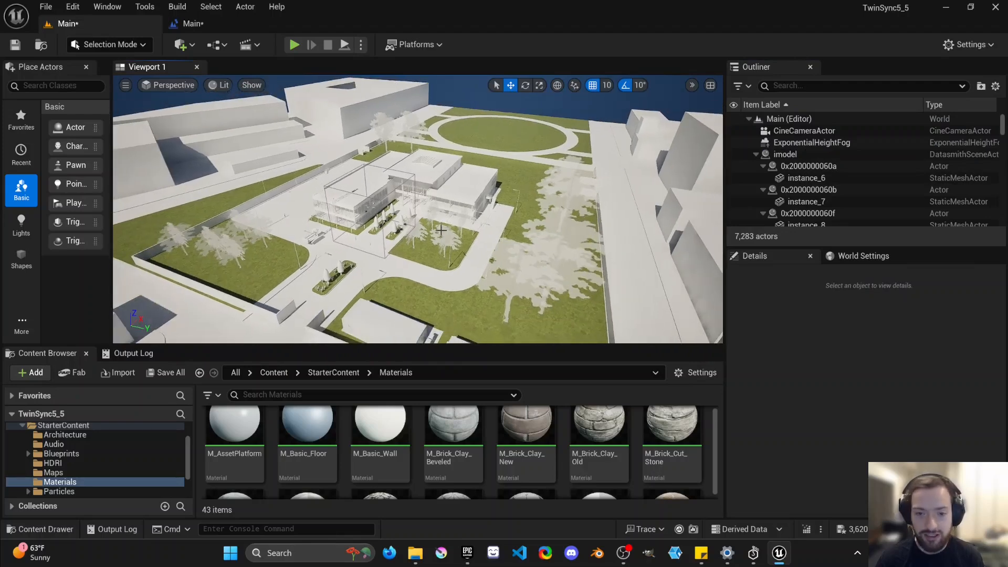
{"action": "left_click", "coordinate": [527, 175]}
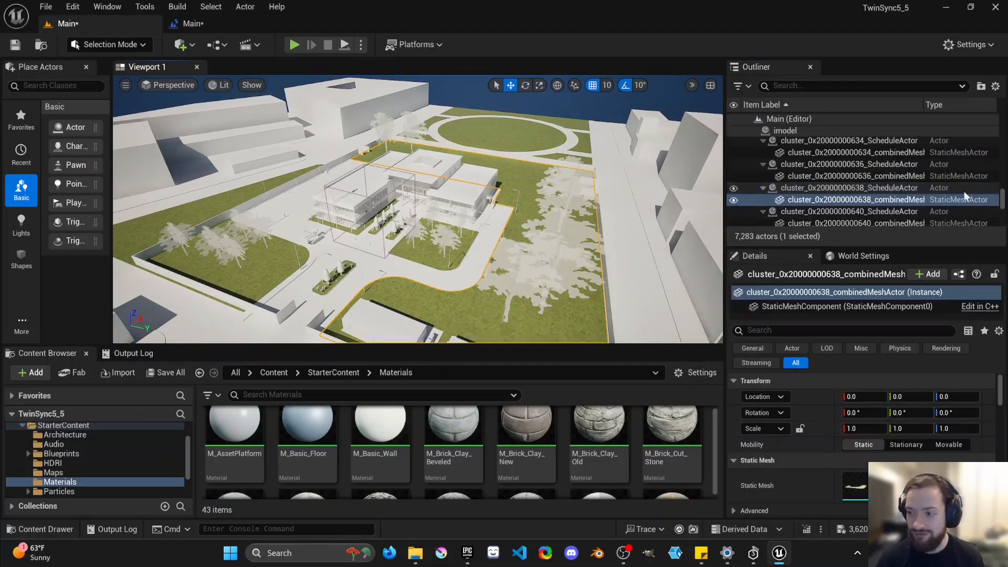
{"action": "left_click_drag", "start_coordinate": [1004, 185], "coordinate": [1003, 117]}
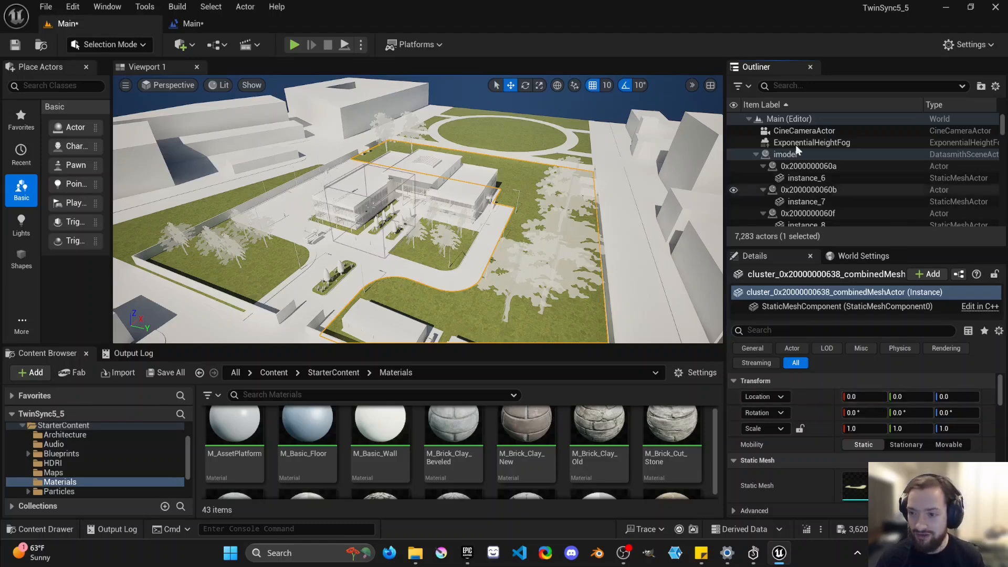
{"action": "left_click", "coordinate": [756, 154]}
{"action": "left_click", "coordinate": [795, 190]}
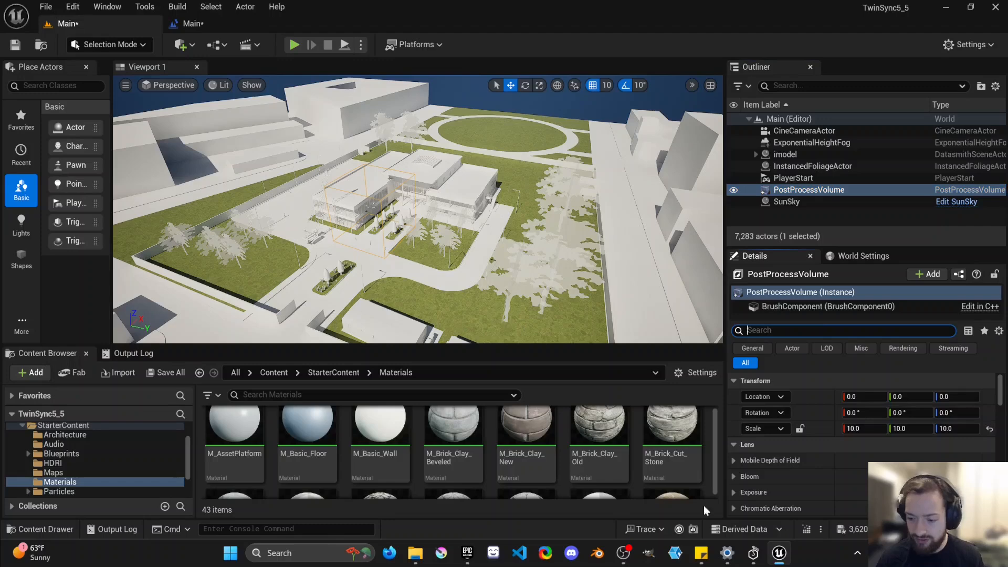
Enable the PostProcessVolume's exposure Speed Up and Speed Down overrides and set both to 20
{"action": "scroll", "coordinate": [765, 480], "scroll_direction": "down", "scroll_amount": 3}
{"action": "left_click", "coordinate": [732, 453]}
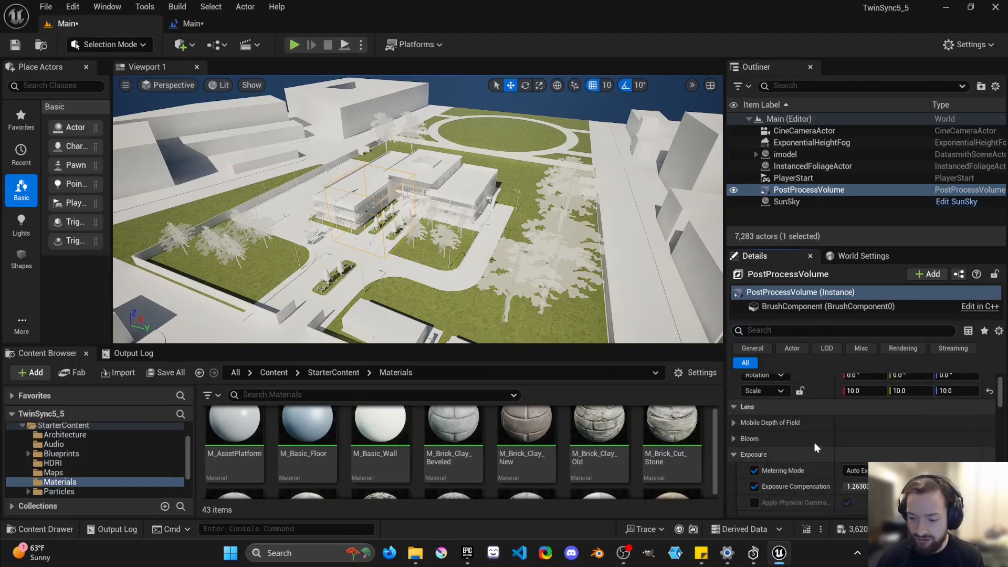
{"action": "scroll", "coordinate": [775, 458], "scroll_direction": "down", "scroll_amount": 5}
{"action": "scroll", "coordinate": [824, 452], "scroll_direction": "down", "scroll_amount": 4}
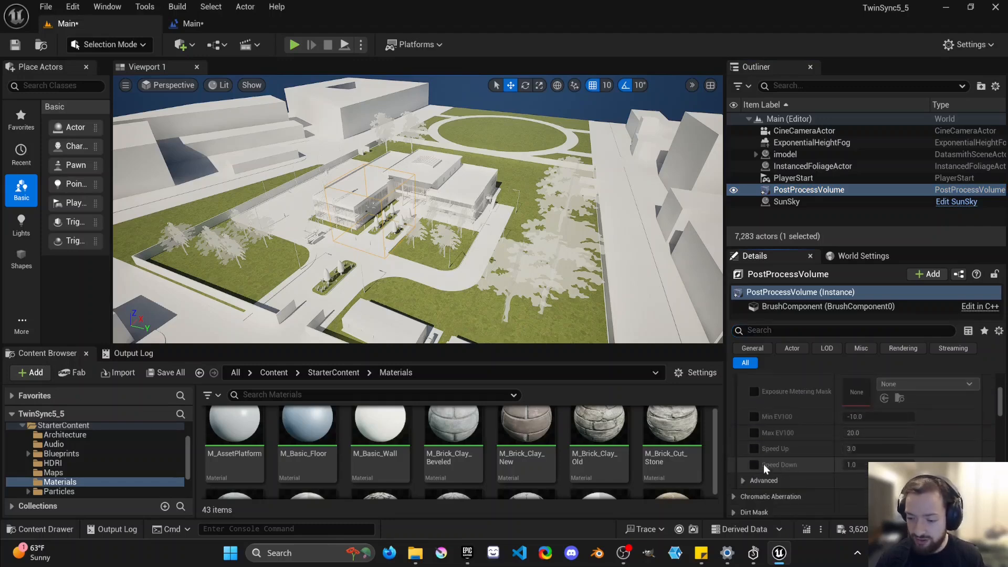
{"action": "left_click", "coordinate": [753, 464]}
{"action": "left_click", "coordinate": [859, 449]}
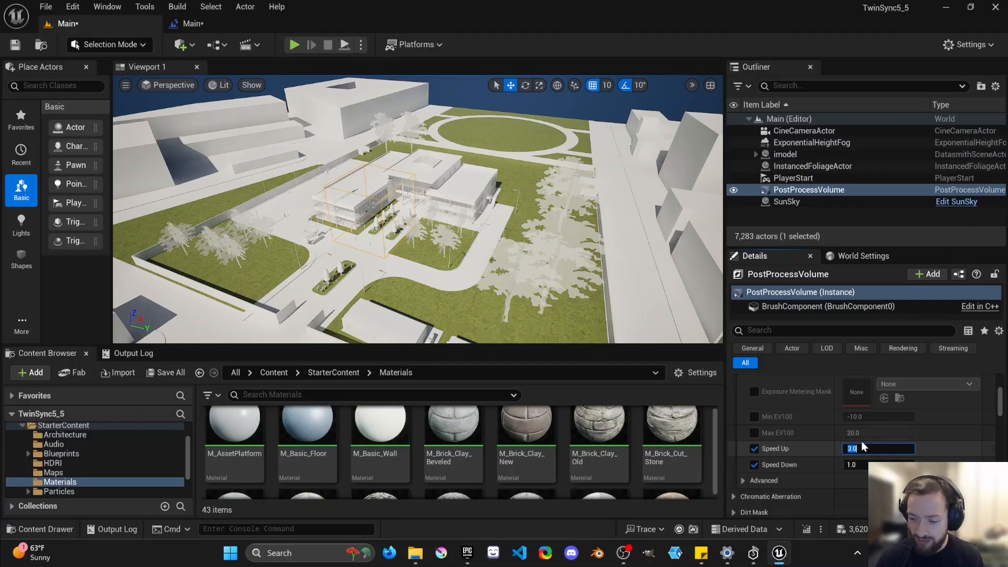
{"action": "key", "text": "Tab"}
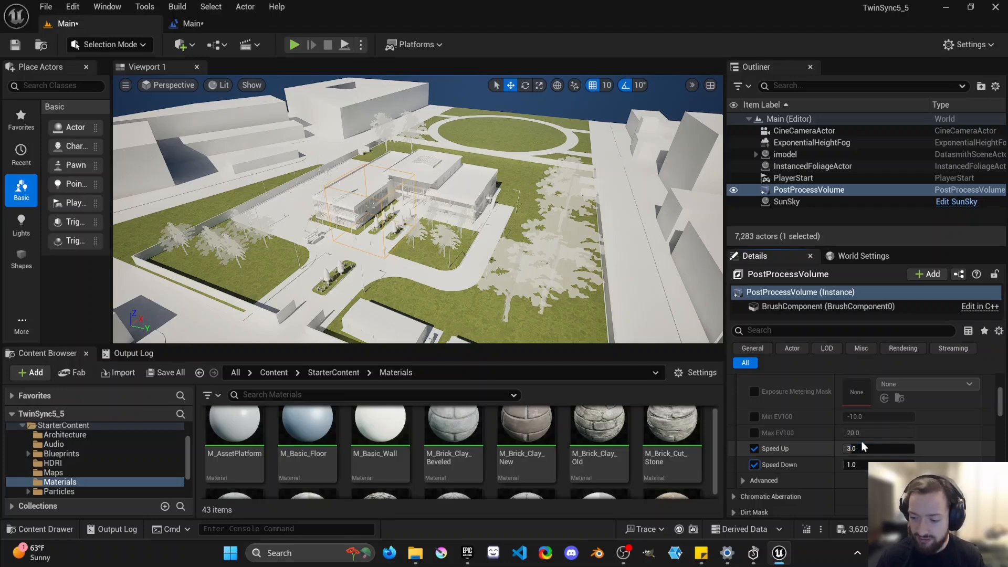
{"action": "type", "text": "20"}
{"action": "key", "text": "Return"}
{"action": "key", "text": "Tab"}
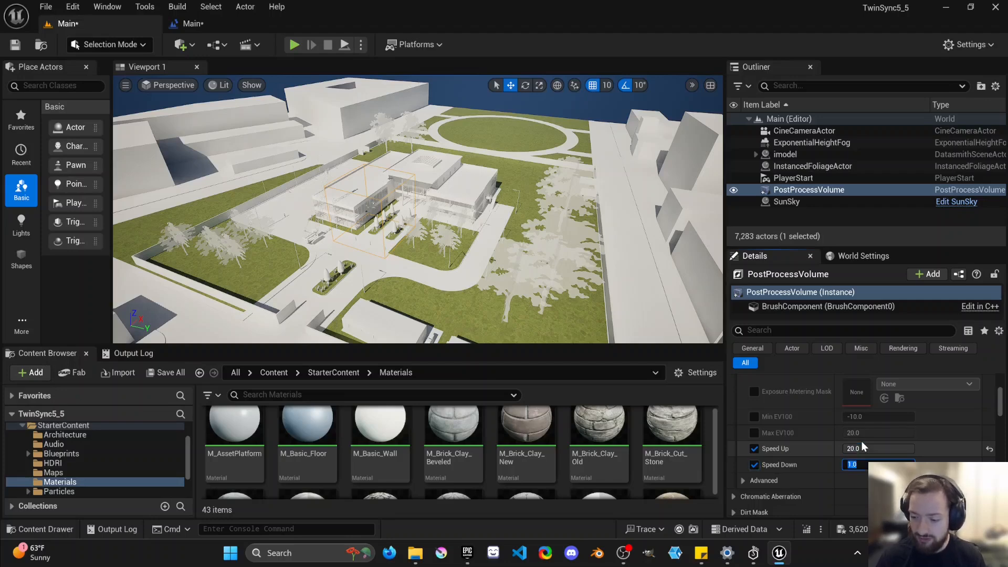
{"action": "type", "text": "20"}
{"action": "key", "text": "Return"}
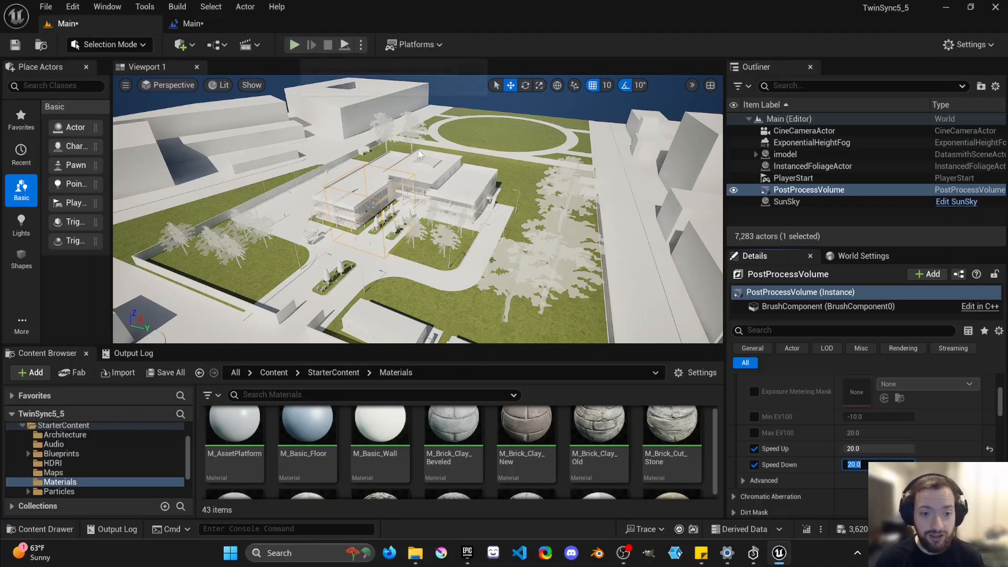
Play the level, fly back from the site to watch the construction schedule animate, and stop the session
{"action": "key", "text": "alt+p"}
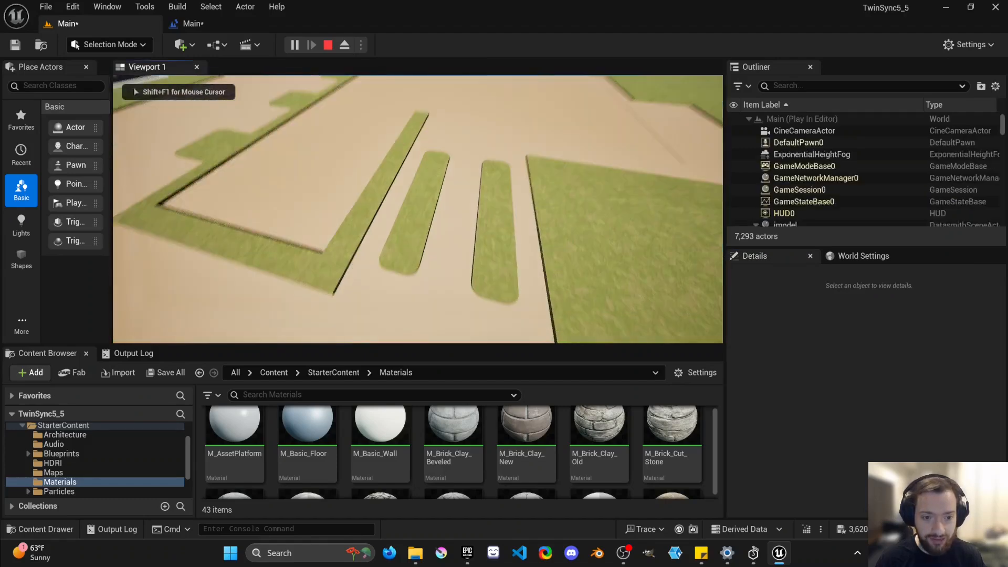
{"action": "key", "text": "s"}
{"action": "key", "text": "d"}
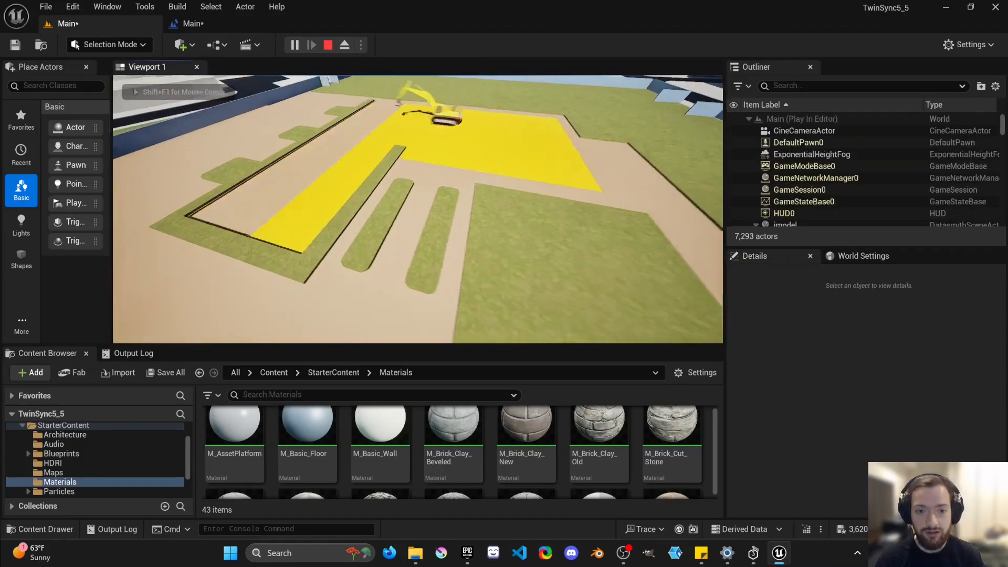
{"action": "key", "text": "s"}
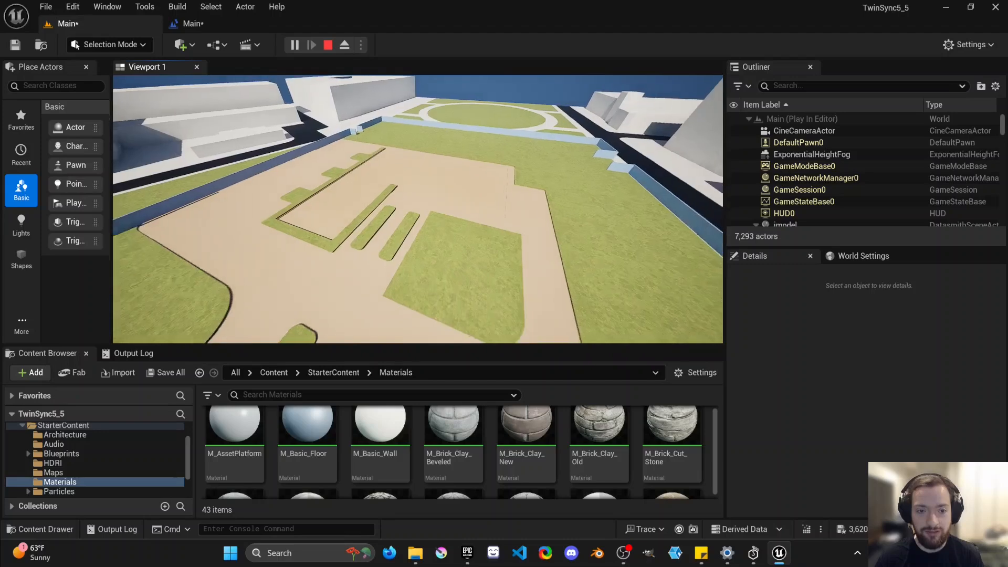
{"action": "key", "text": "s"}
{"action": "key", "text": "alt+Tab"}
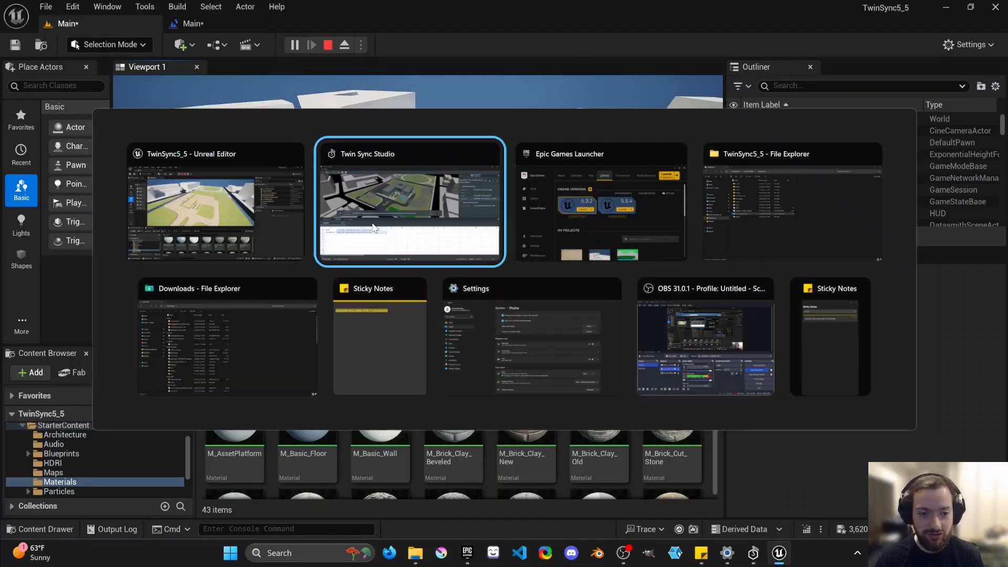
{"action": "key", "text": "alt+shift+Tab"}
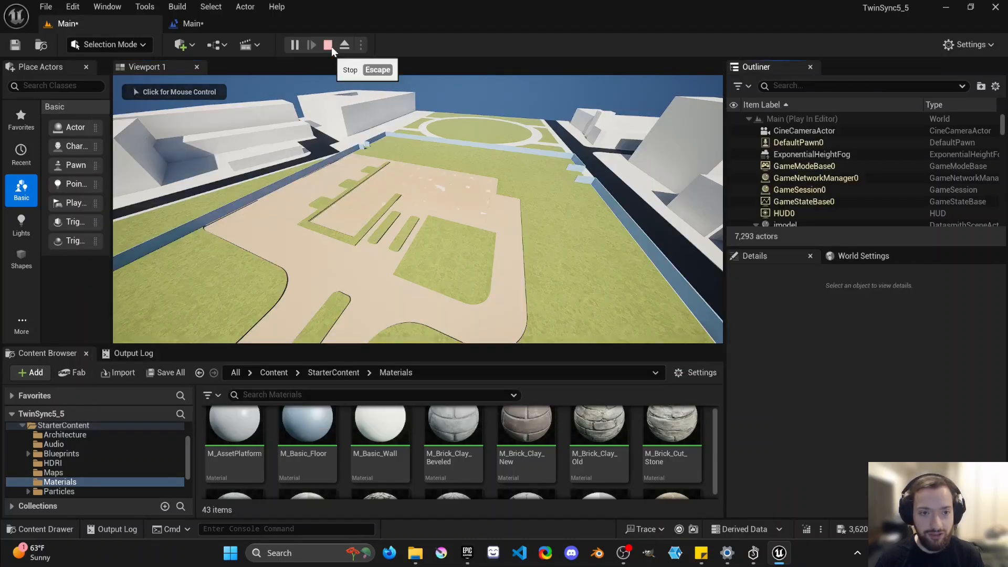
{"action": "key", "text": "Escape"}
Switch to Twin Sync Studio and scrub the schedule timeline back to an earlier point for comparison
{"action": "key", "text": "alt+Tab"}
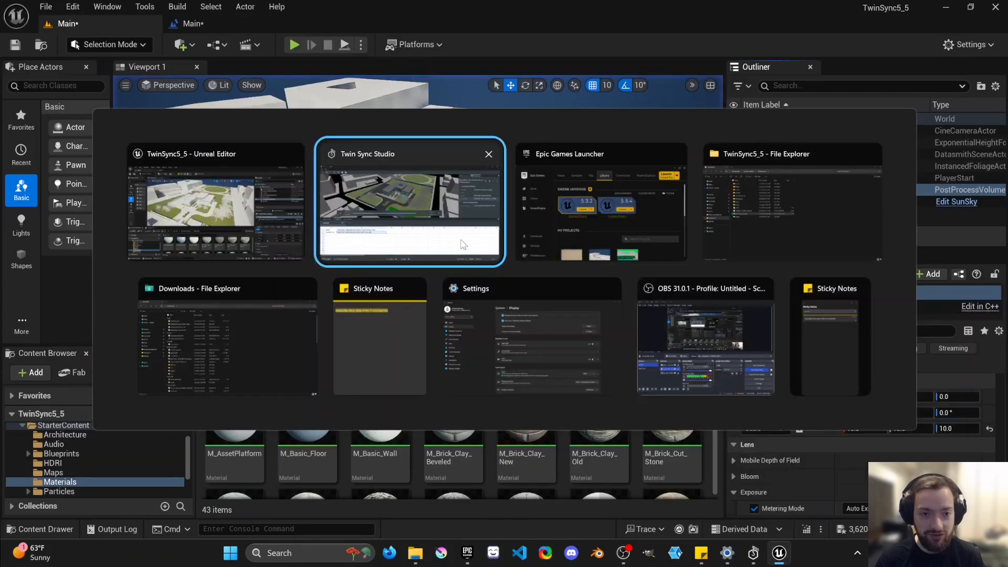
{"action": "key", "text": "Tab"}
{"action": "key", "text": "Tab"}
{"action": "left_click", "coordinate": [478, 239]}
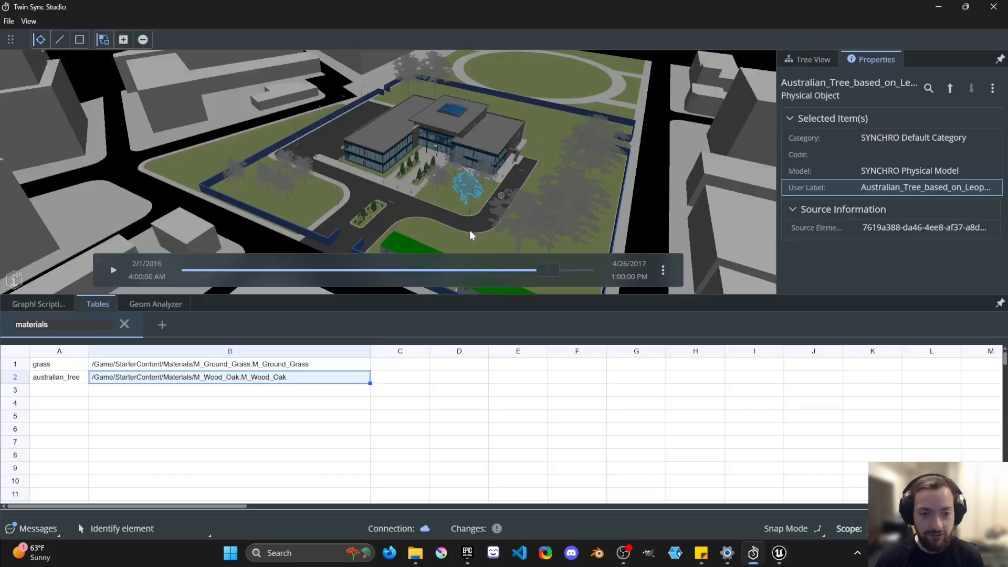
{"action": "left_click_drag", "start_coordinate": [556, 268], "coordinate": [294, 270]}
Back in Unreal Editor, open the lawn mesh's M_Ground_Grass material instance and dock its editor in the main window
{"action": "key", "text": "alt+Tab"}
{"action": "scroll", "coordinate": [423, 169], "scroll_direction": "up", "scroll_amount": 5}
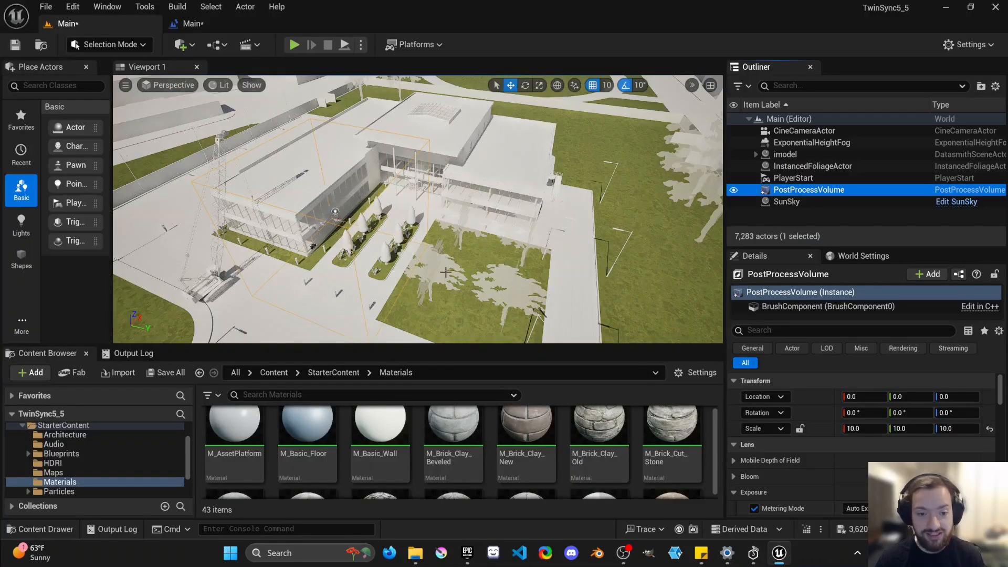
{"action": "right_click_drag", "start_coordinate": [589, 207], "coordinate": [589, 158]}
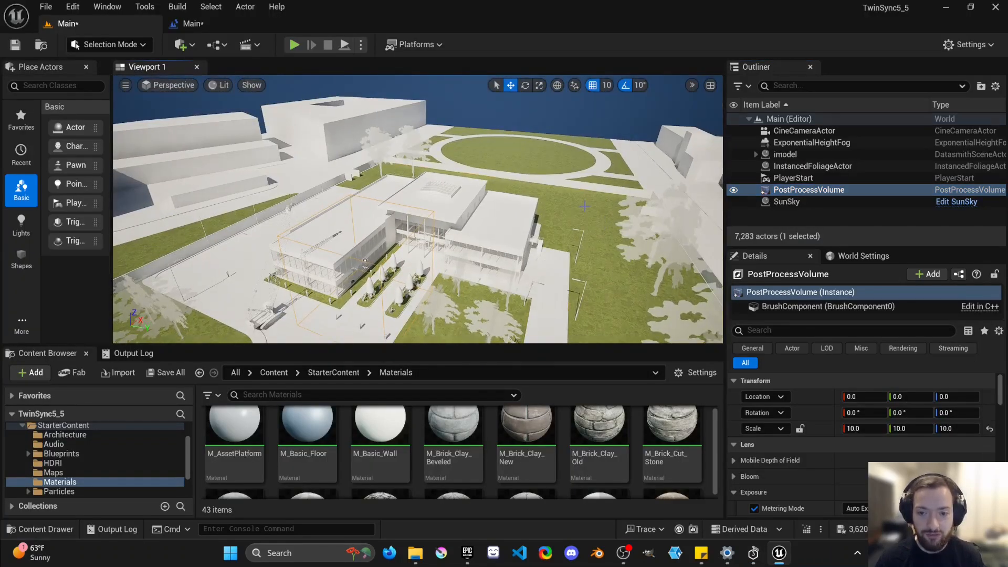
{"action": "left_click", "coordinate": [583, 206]}
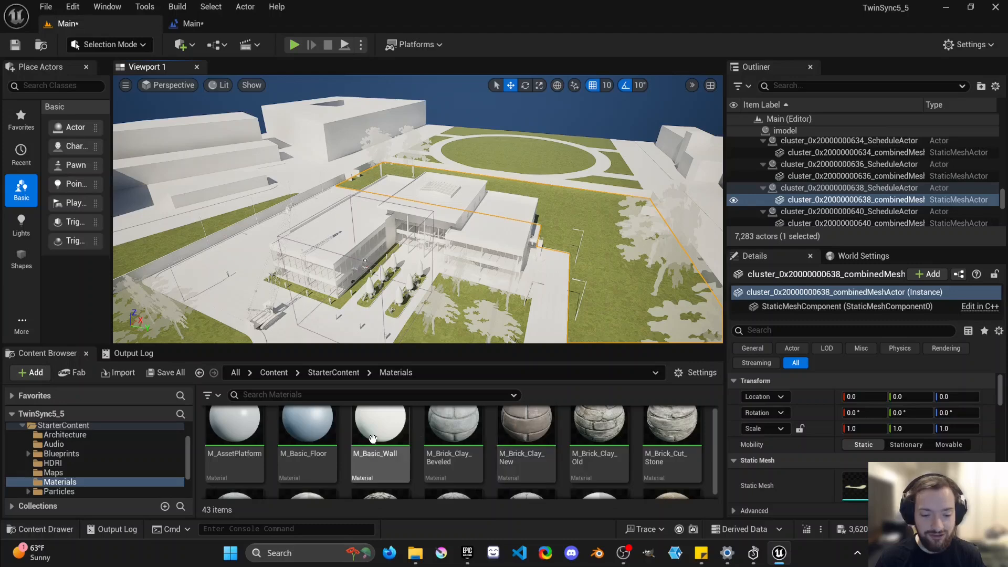
{"action": "scroll", "coordinate": [373, 438], "scroll_direction": "down", "scroll_amount": 3}
{"action": "scroll", "coordinate": [922, 449], "scroll_direction": "down", "scroll_amount": 3}
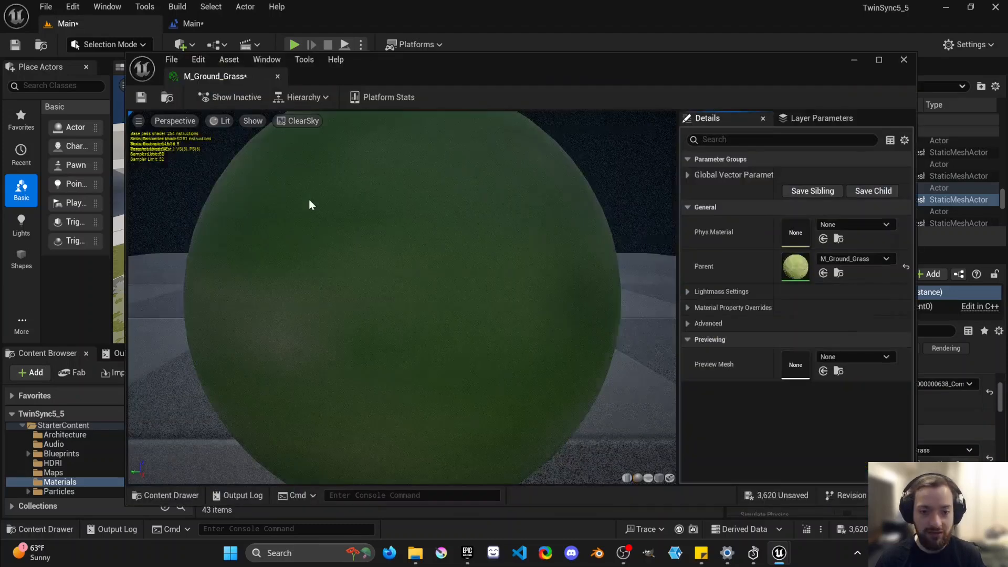
{"action": "left_click_drag", "start_coordinate": [216, 76], "coordinate": [295, 22]}
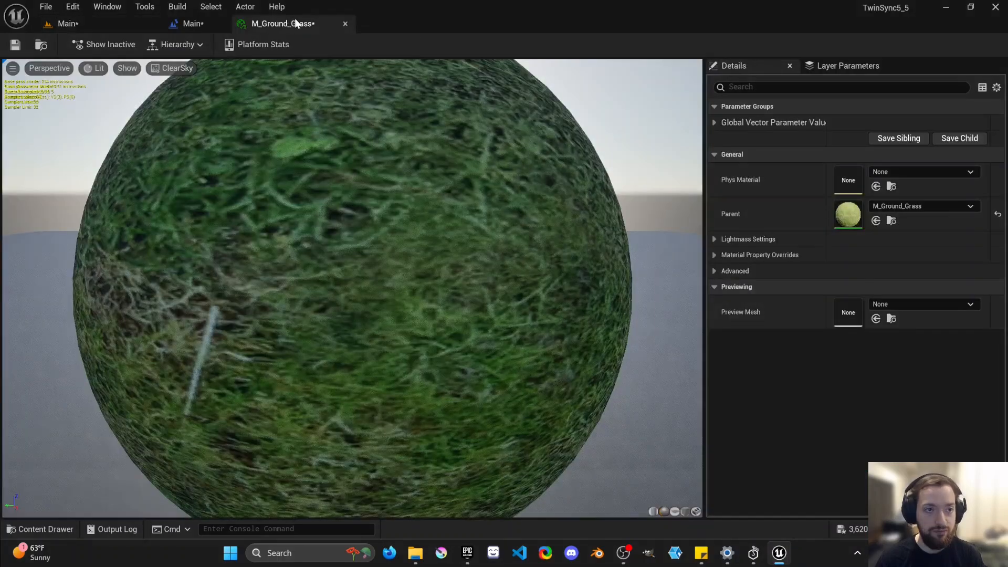
Open the instance's parent material, M_Ground_Grass, and move its output node away from the Lerp nodes to make room
{"action": "double_click", "coordinate": [847, 215]}
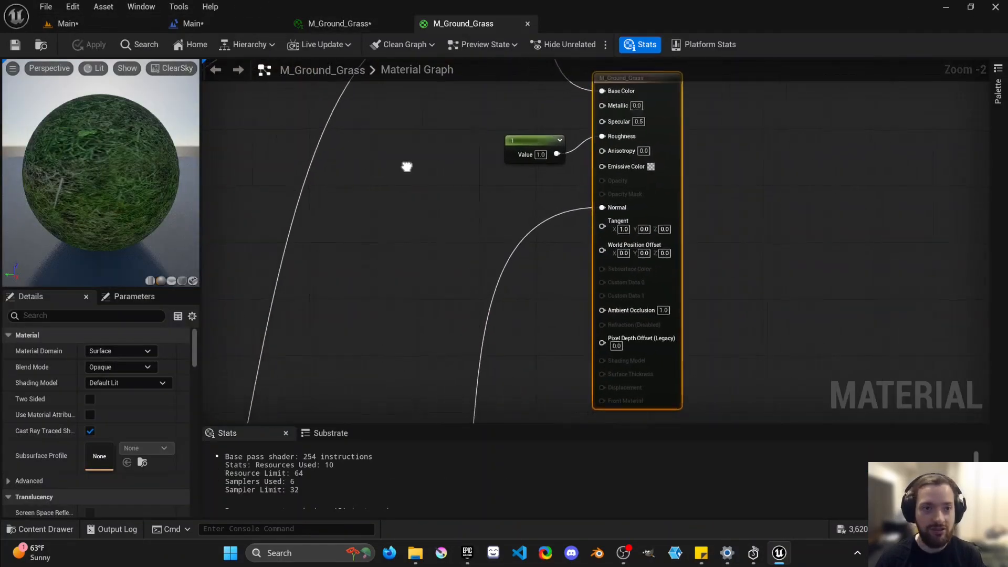
{"action": "left_click", "coordinate": [124, 23]}
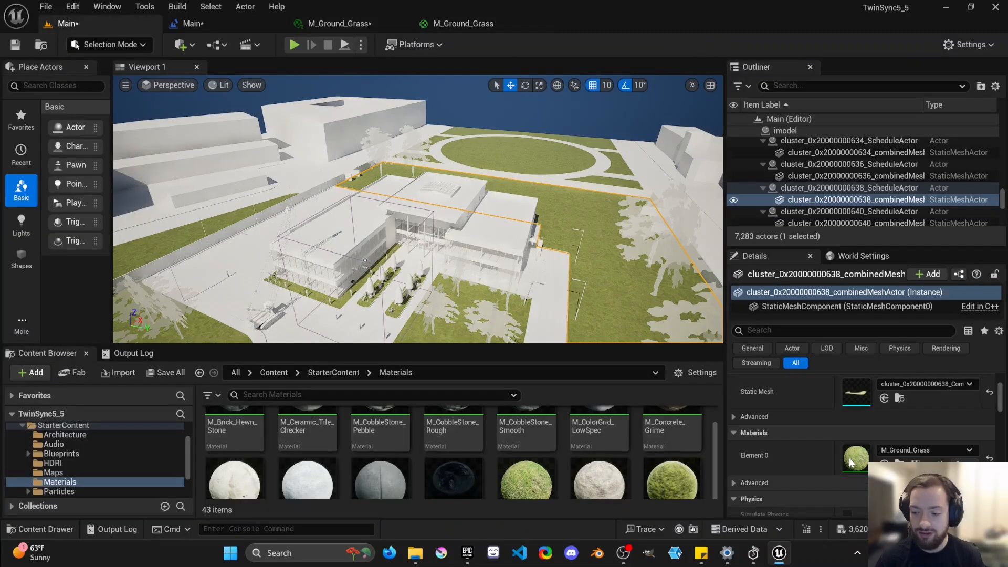
{"action": "left_click", "coordinate": [339, 23]}
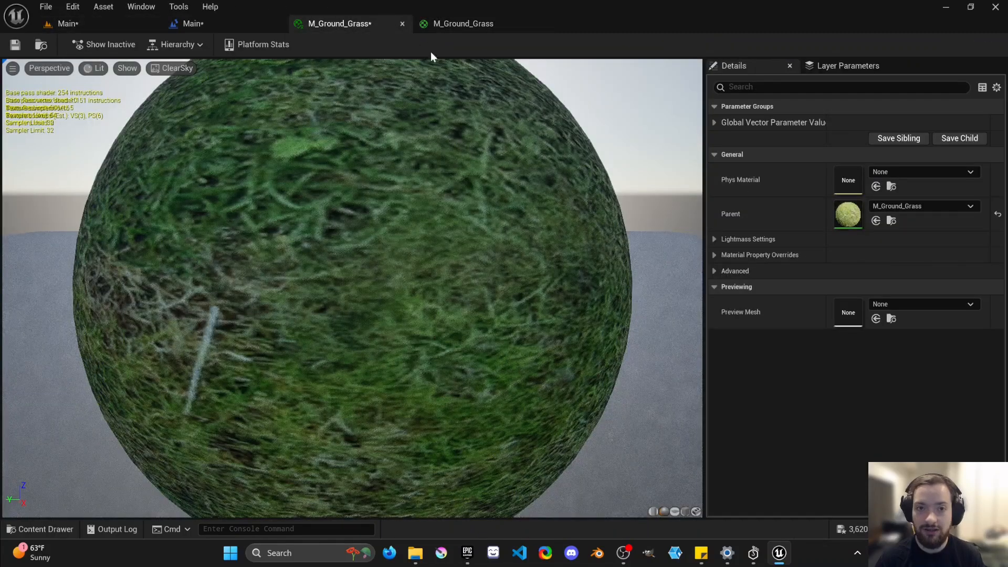
{"action": "left_click", "coordinate": [463, 23]}
{"action": "scroll", "coordinate": [513, 270], "scroll_direction": "down", "scroll_amount": 6}
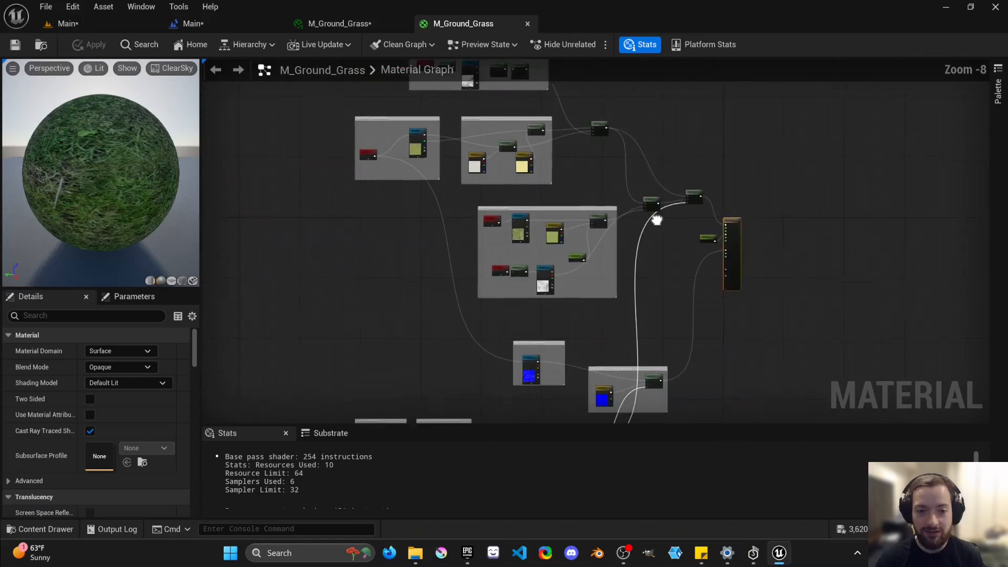
{"action": "right_click_drag", "start_coordinate": [657, 221], "coordinate": [542, 263]}
{"action": "scroll", "coordinate": [541, 264], "scroll_direction": "up", "scroll_amount": 4}
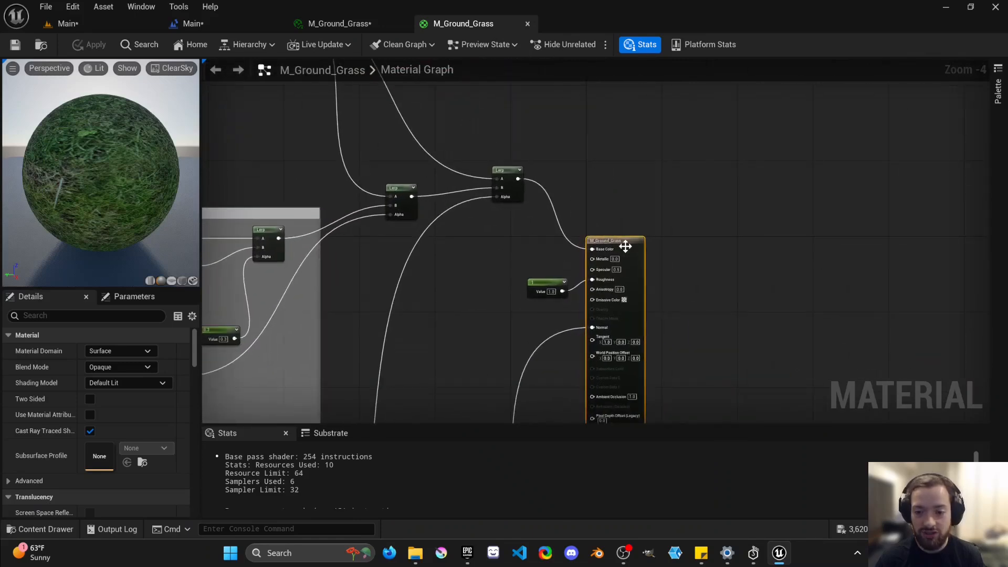
{"action": "left_click_drag", "start_coordinate": [625, 246], "coordinate": [735, 250]}
Add a MaterialFunctionCall node before the material output and assign MF_ITwinScheduleAnimation to it
{"action": "right_click_drag", "start_coordinate": [557, 230], "coordinate": [496, 202]}
{"action": "scroll", "coordinate": [518, 177], "scroll_direction": "up", "scroll_amount": 2}
{"action": "scroll", "coordinate": [495, 201], "scroll_direction": "down", "scroll_amount": 2}
{"action": "right_click", "coordinate": [502, 195]}
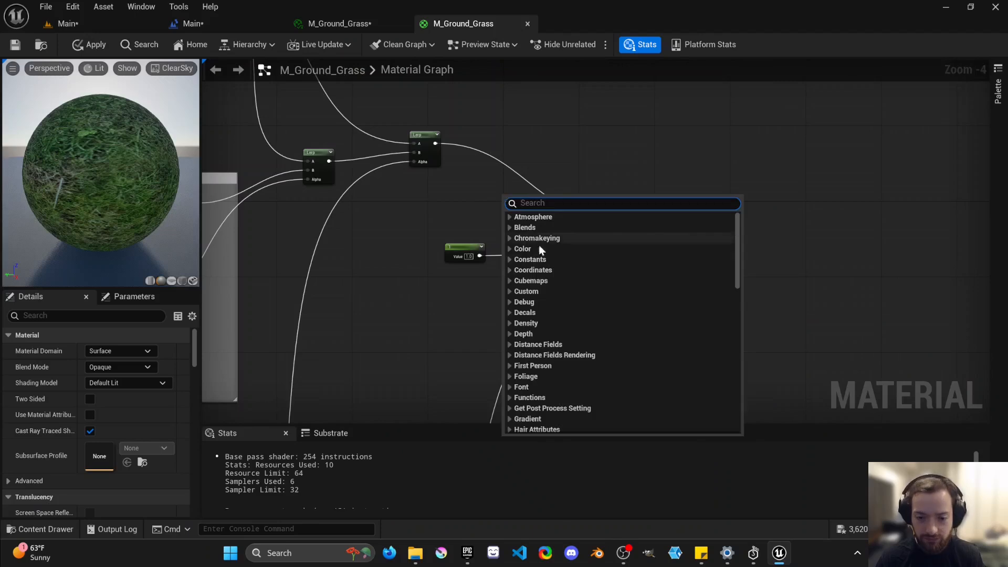
{"action": "type", "text": "function"}
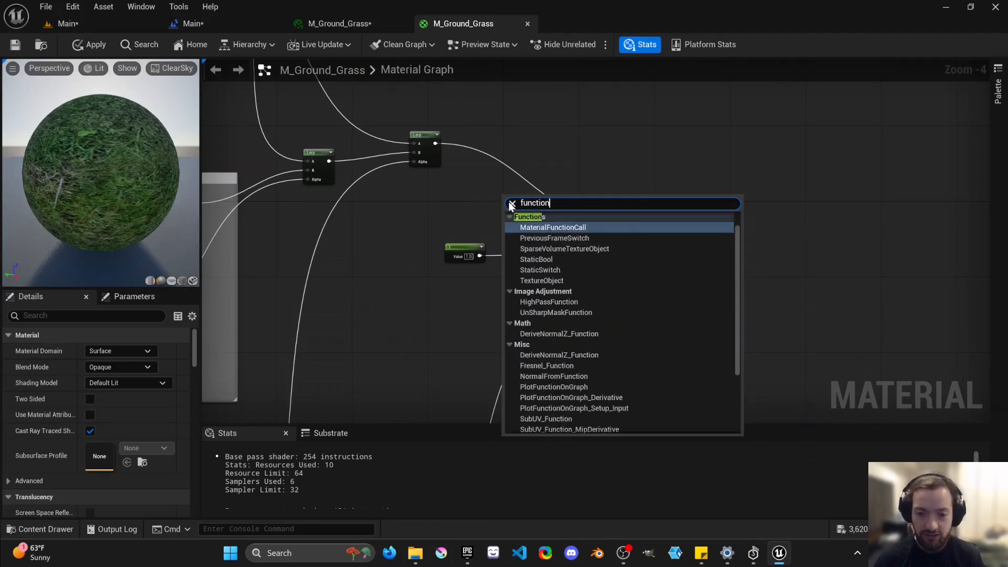
{"action": "key", "text": "Return"}
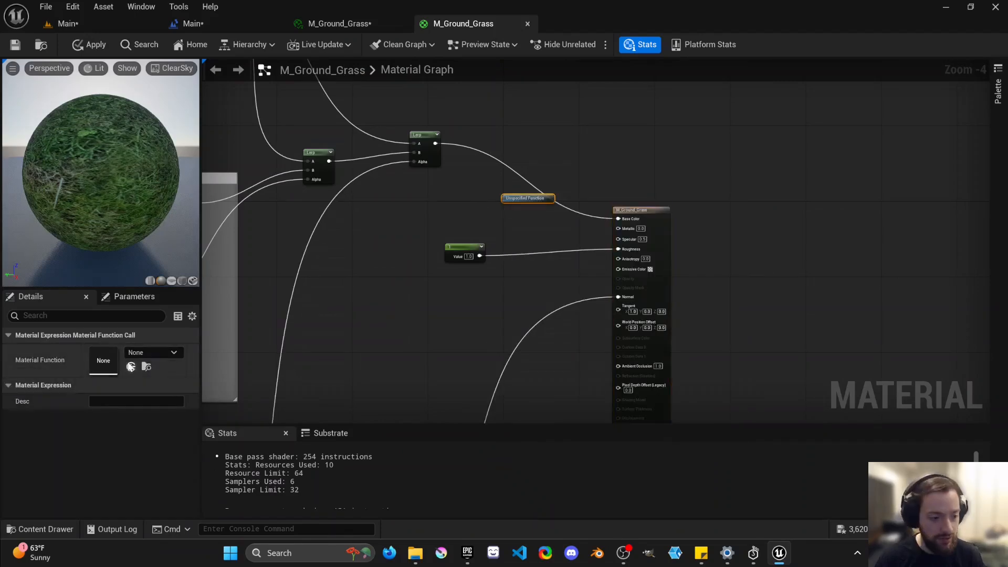
{"action": "left_click", "coordinate": [153, 352]}
{"action": "left_click", "coordinate": [222, 242]}
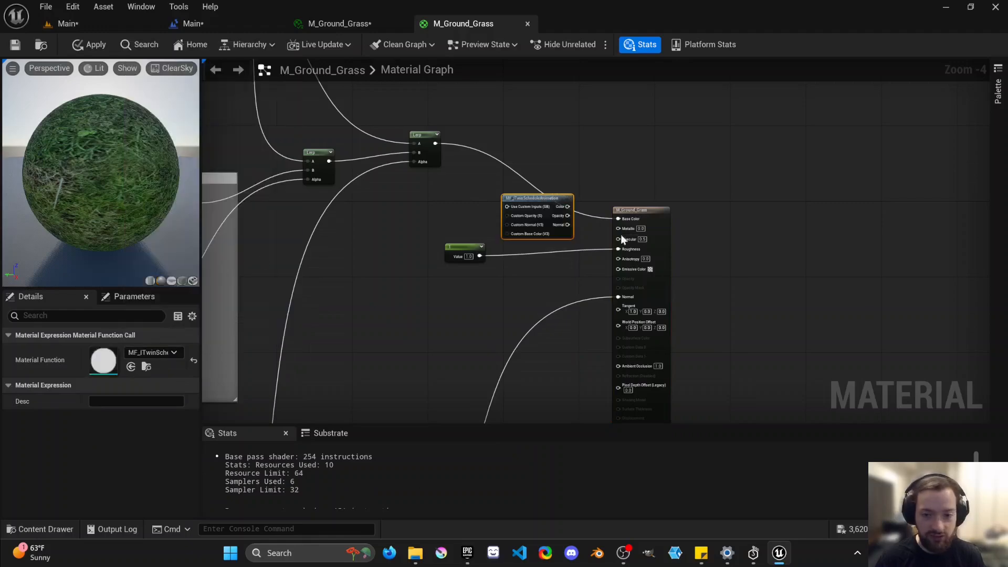
Feed Use Custom Inputs from a new Static Bool set to true, and connect the function's Color output to Base Color
{"action": "scroll", "coordinate": [506, 195], "scroll_direction": "up", "scroll_amount": 3}
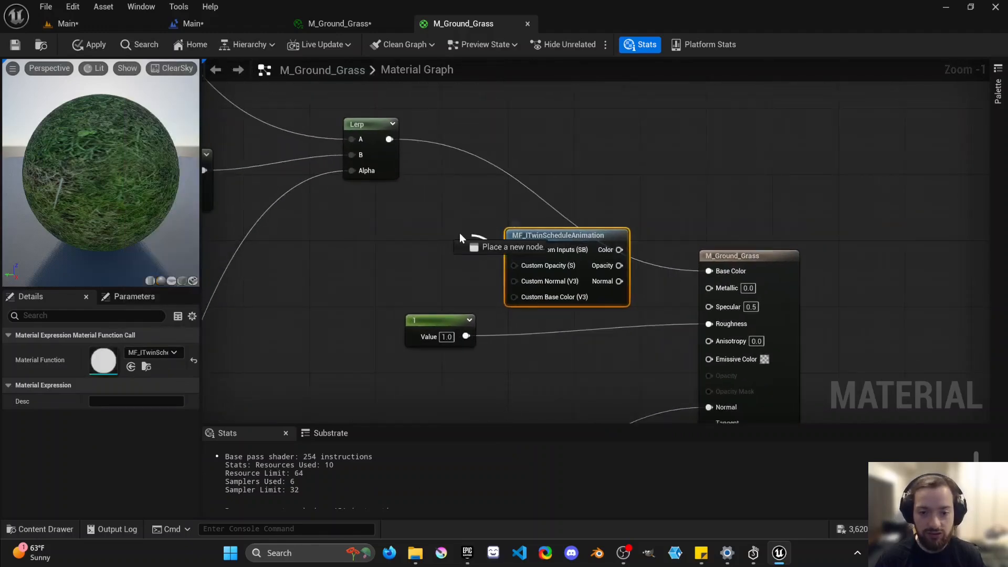
{"action": "right_click", "coordinate": [444, 231]}
{"action": "type", "text": "static"}
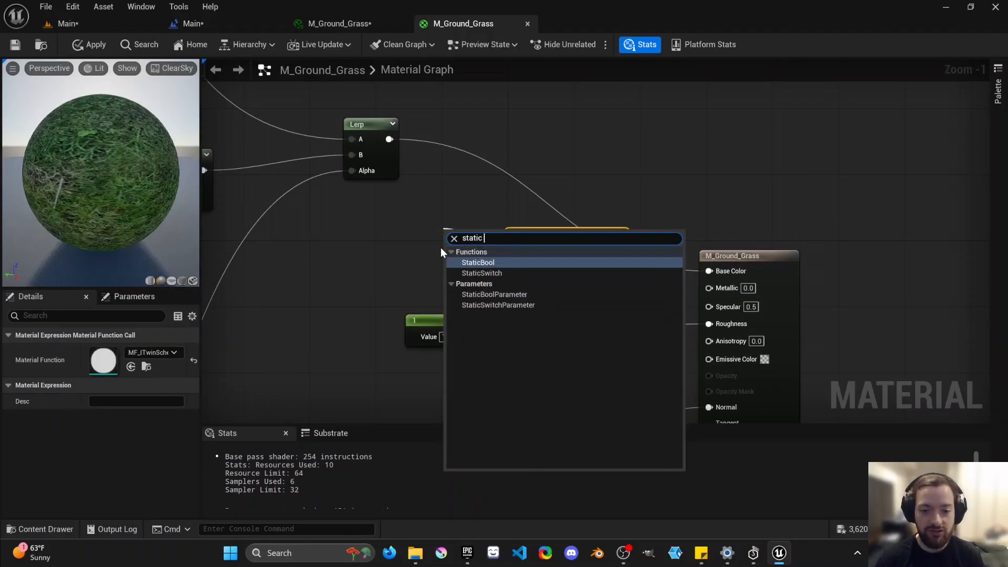
{"action": "key", "text": "Return"}
{"action": "left_click_drag", "start_coordinate": [469, 234], "coordinate": [395, 209]}
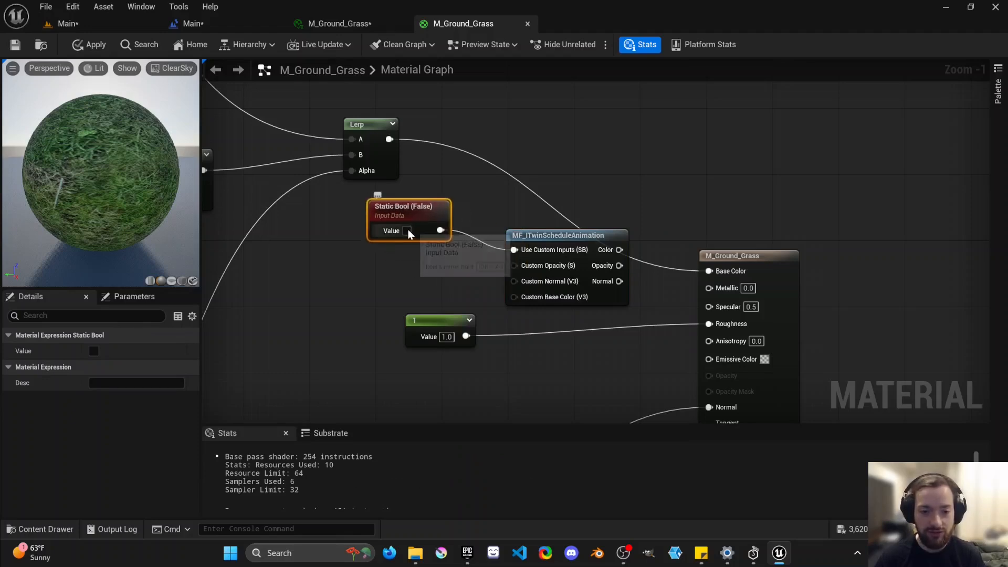
{"action": "left_click", "coordinate": [407, 230]}
{"action": "left_click_drag", "start_coordinate": [619, 250], "coordinate": [709, 270]}
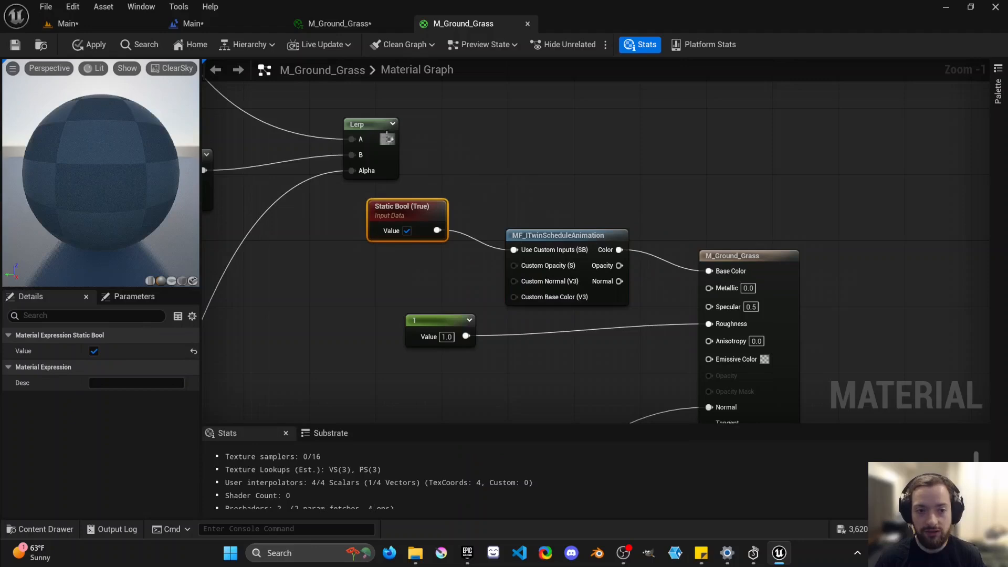
Connect the last Lerp node's output to the schedule animation function's Custom Base Color input
{"action": "left_click_drag", "start_coordinate": [389, 139], "coordinate": [515, 297]}
{"action": "mouse_move", "coordinate": [520, 298]}
{"action": "right_mouse_down"}
{"action": "mouse_move", "coordinate": [535, 309]}
{"action": "mouse_move", "coordinate": [517, 284]}
{"action": "right_mouse_up"}
{"action": "right_click_drag", "start_coordinate": [602, 287], "coordinate": [599, 207]}
{"action": "scroll", "coordinate": [560, 165], "scroll_direction": "down", "scroll_amount": 1}
Connect the function's Opacity output to the material's Opacity Mask and set the material's Blend Mode to Masked
{"action": "left_click_drag", "start_coordinate": [596, 155], "coordinate": [670, 262]}
{"action": "right_click_drag", "start_coordinate": [586, 247], "coordinate": [608, 270]}
{"action": "left_click", "coordinate": [740, 211]}
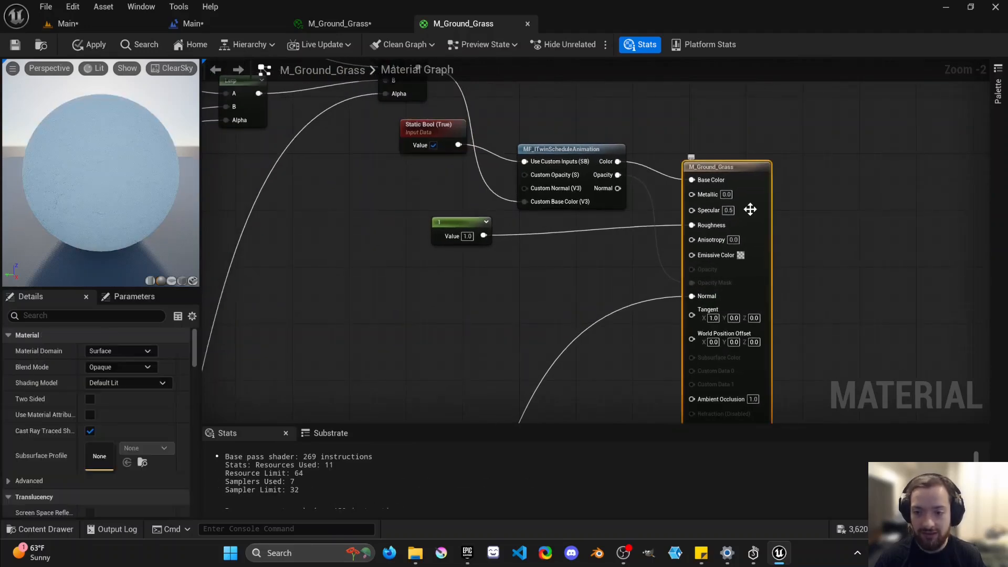
{"action": "left_click", "coordinate": [121, 367]}
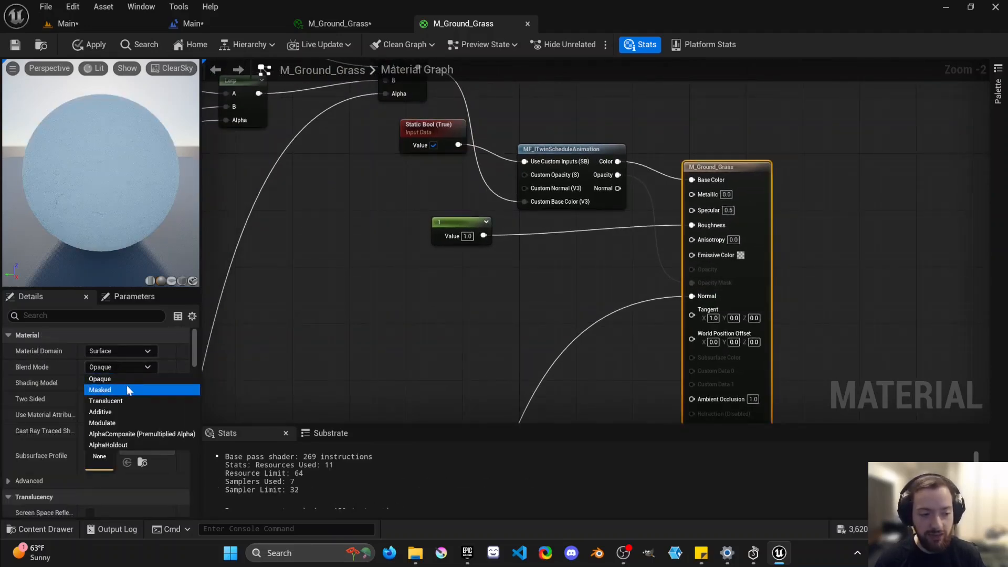
{"action": "left_click", "coordinate": [127, 385]}
Feed Custom Normal from the flat-normal fade group's Lerp, and connect the function's Normal output to the material's Normal
{"action": "right_click_drag", "start_coordinate": [568, 317], "coordinate": [556, 323]}
{"action": "right_click_drag", "start_coordinate": [508, 298], "coordinate": [570, 233]}
{"action": "scroll", "coordinate": [559, 260], "scroll_direction": "down", "scroll_amount": 2}
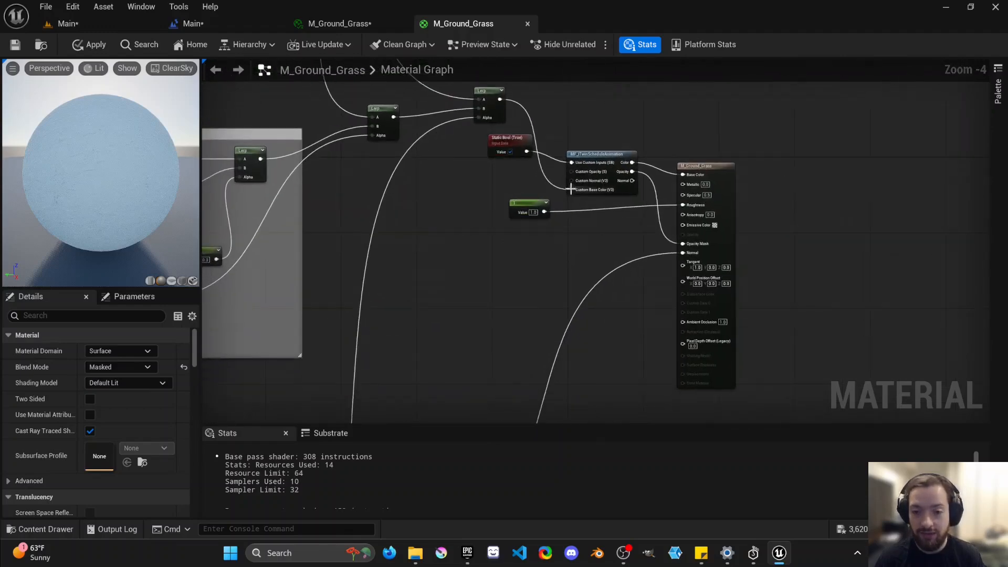
{"action": "left_click_drag", "start_coordinate": [571, 180], "coordinate": [399, 376]}
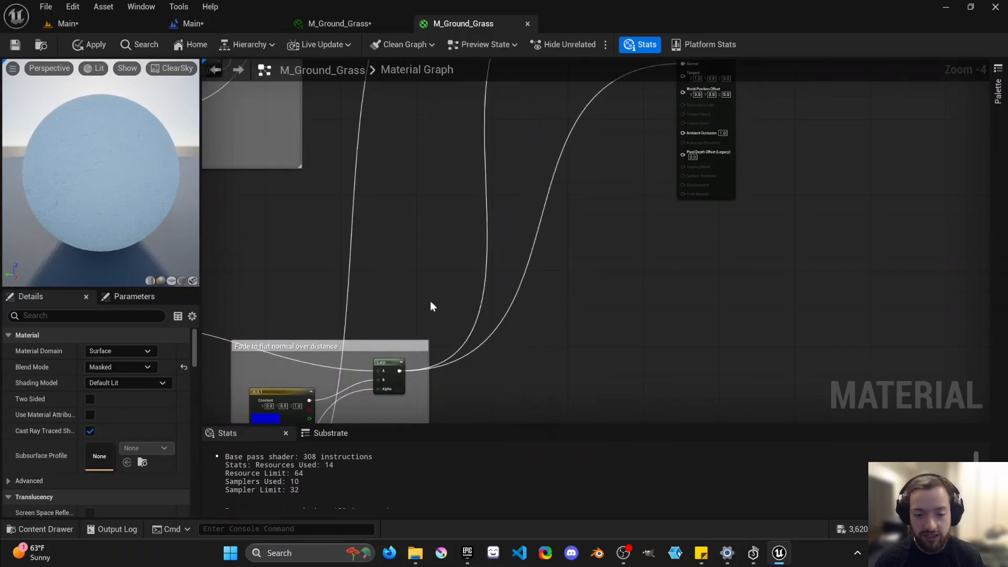
{"action": "right_click_drag", "start_coordinate": [430, 306], "coordinate": [499, 208]}
{"action": "left_click_drag", "start_coordinate": [533, 176], "coordinate": [587, 247]}
Move the M_Ground_Grass output node slightly to line up with the function node, and apply the material changes
{"action": "left_click", "coordinate": [512, 160]}
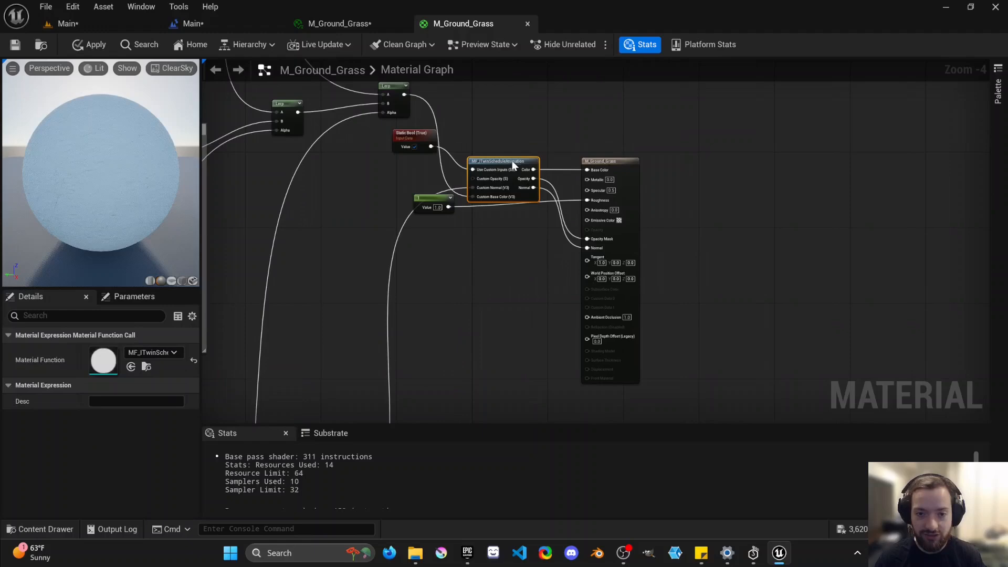
{"action": "scroll", "coordinate": [506, 205], "scroll_direction": "up", "scroll_amount": 2}
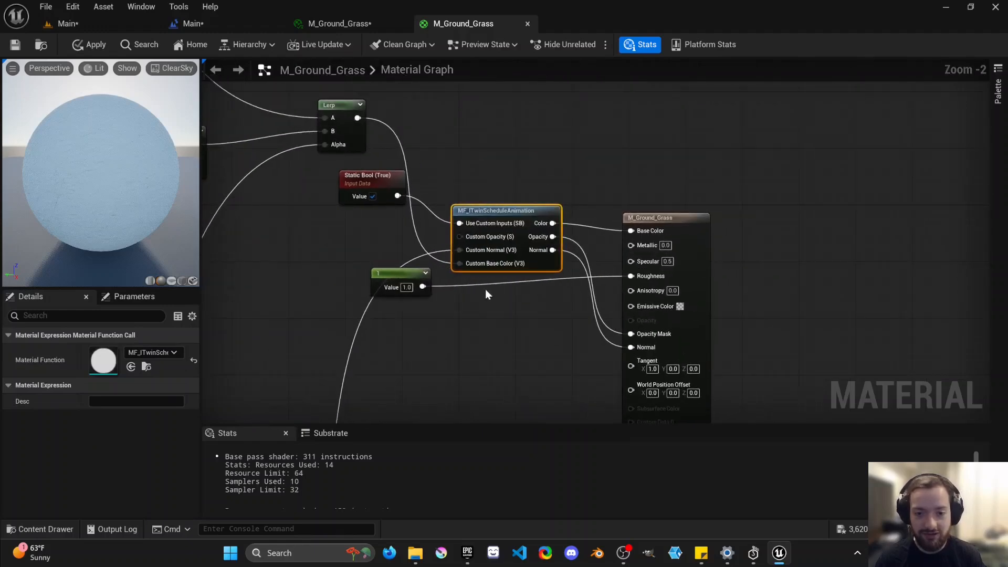
{"action": "right_click_drag", "start_coordinate": [402, 141], "coordinate": [645, 187]}
{"action": "left_click_drag", "start_coordinate": [646, 187], "coordinate": [672, 179]}
{"action": "left_click", "coordinate": [558, 153]}
{"action": "right_click_drag", "start_coordinate": [562, 164], "coordinate": [623, 184]}
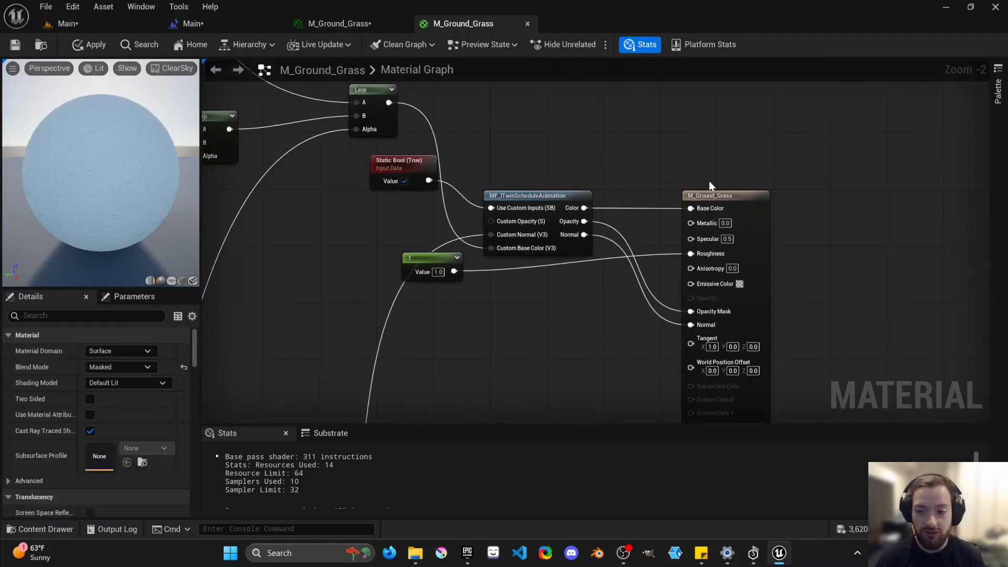
{"action": "left_click", "coordinate": [89, 44]}
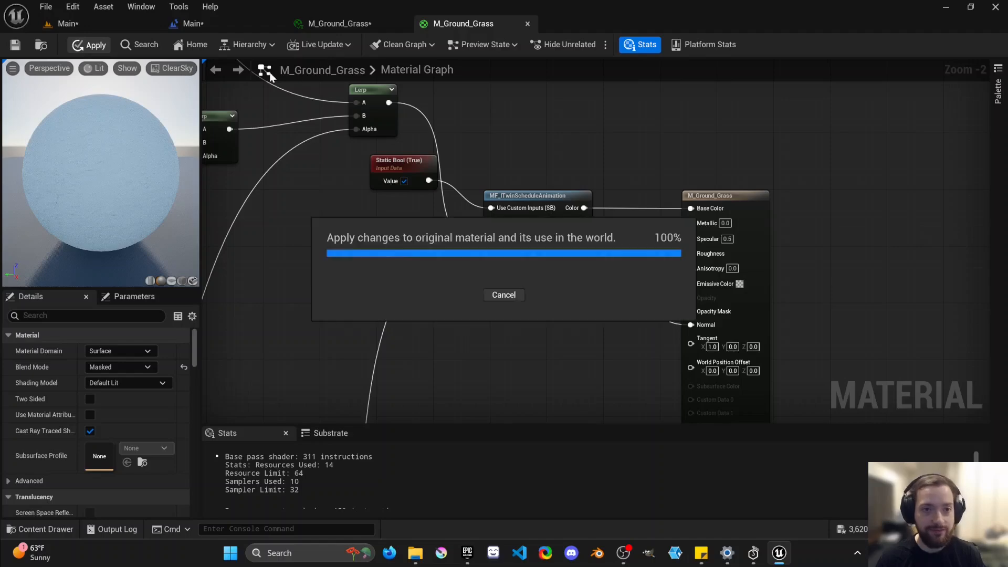
Return to the Main level and inspect the site's ground meshes around the building, leaving nothing selected
{"action": "left_click", "coordinate": [97, 24]}
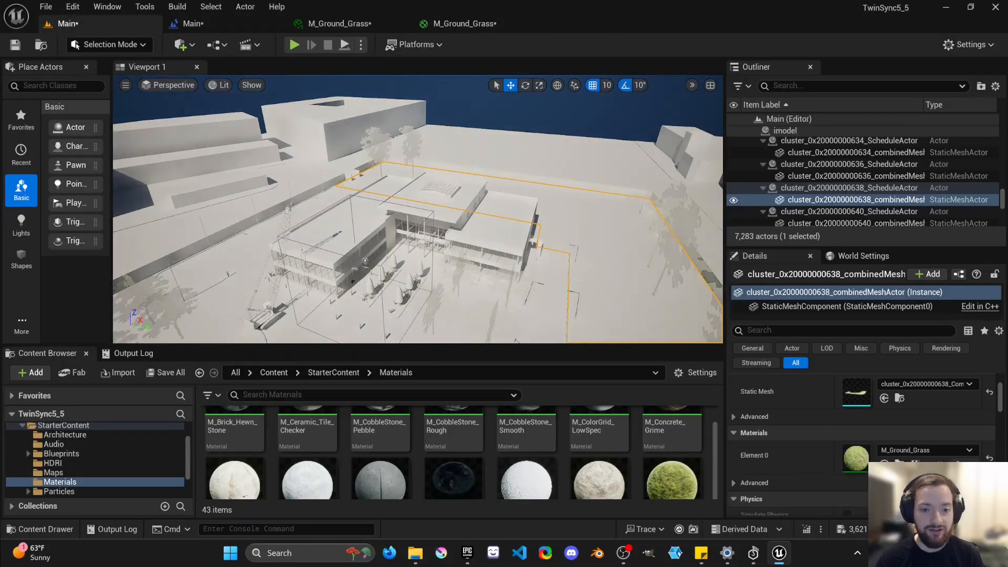
{"action": "mouse_move", "coordinate": [418, 210]}
{"action": "right_mouse_down"}
{"action": "mouse_move", "coordinate": [425, 255]}
{"action": "mouse_move", "coordinate": [423, 210]}
{"action": "right_mouse_up"}
{"action": "key", "text": "w"}
{"action": "key", "text": "s"}
{"action": "mouse_move", "coordinate": [342, 231]}
{"action": "right_mouse_down"}
{"action": "mouse_move", "coordinate": [297, 205]}
{"action": "mouse_move", "coordinate": [341, 220]}
{"action": "right_mouse_up"}
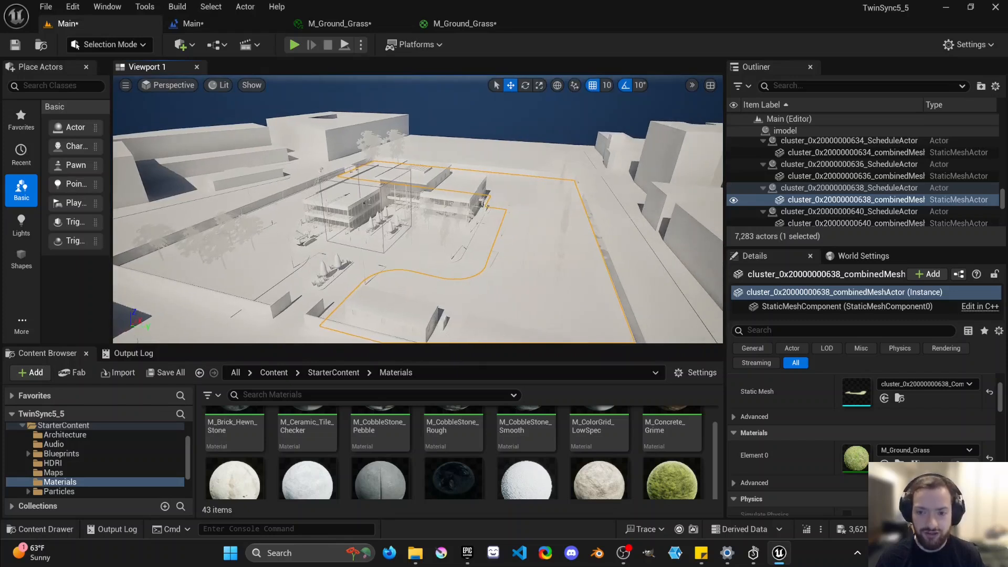
{"action": "left_click", "coordinate": [542, 165]}
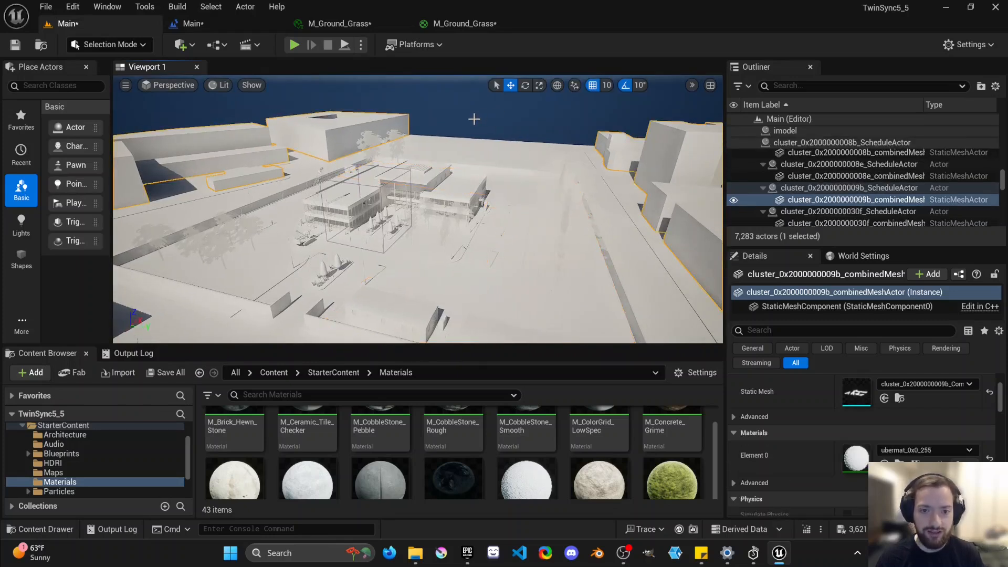
{"action": "left_click", "coordinate": [480, 153]}
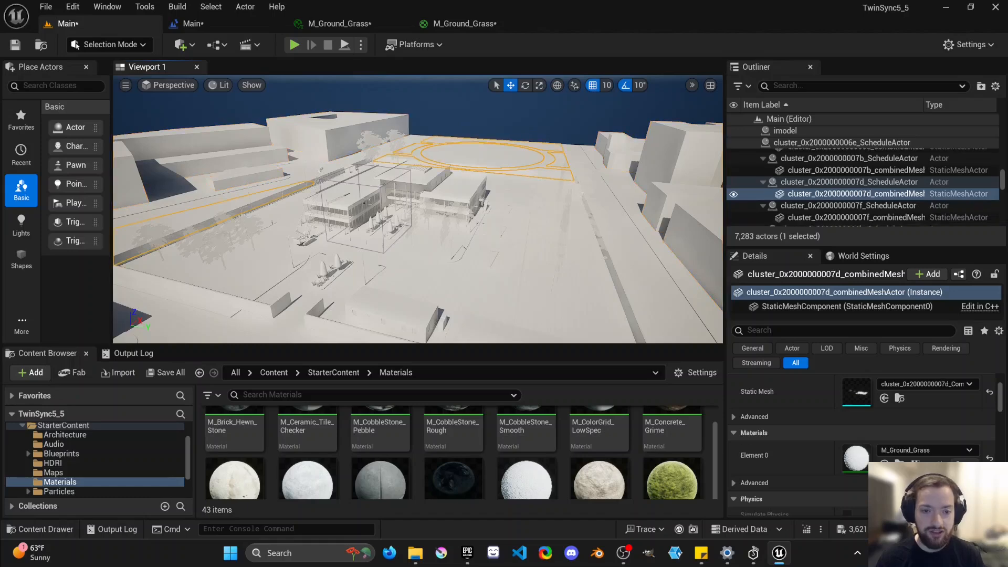
{"action": "key", "text": "Escape"}
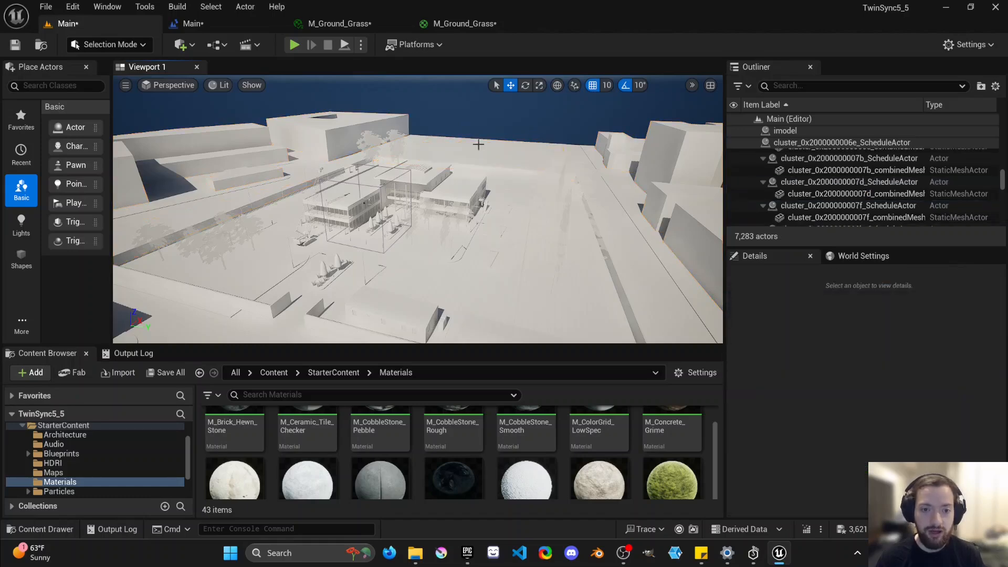
Play the level, fly back above the construction site to watch how the schedule affects the grass, and stop the session
{"action": "right_click_drag", "start_coordinate": [480, 153], "coordinate": [463, 172]}
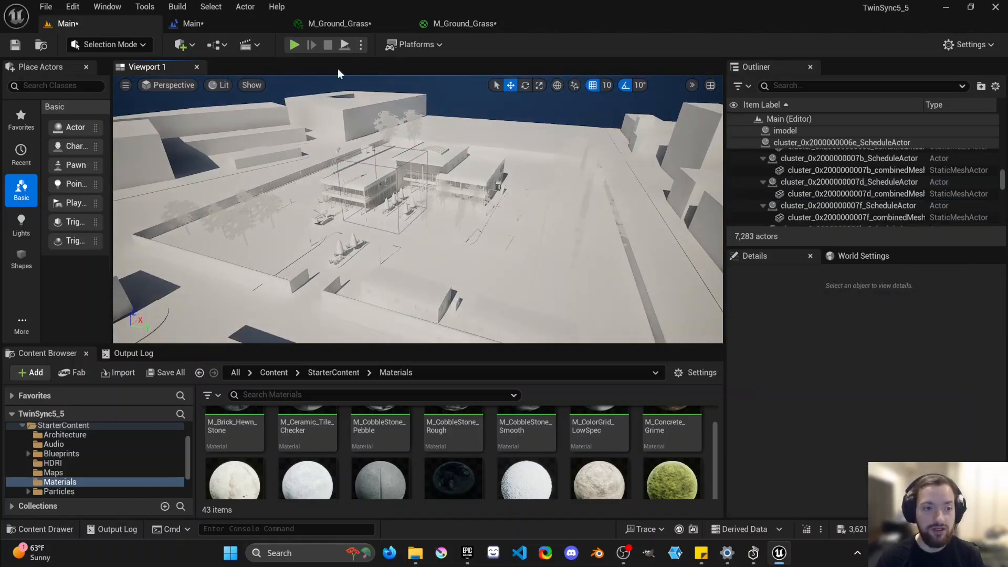
{"action": "right_click_drag", "start_coordinate": [351, 138], "coordinate": [252, 130]}
{"action": "right_click_drag", "start_coordinate": [336, 173], "coordinate": [348, 164]}
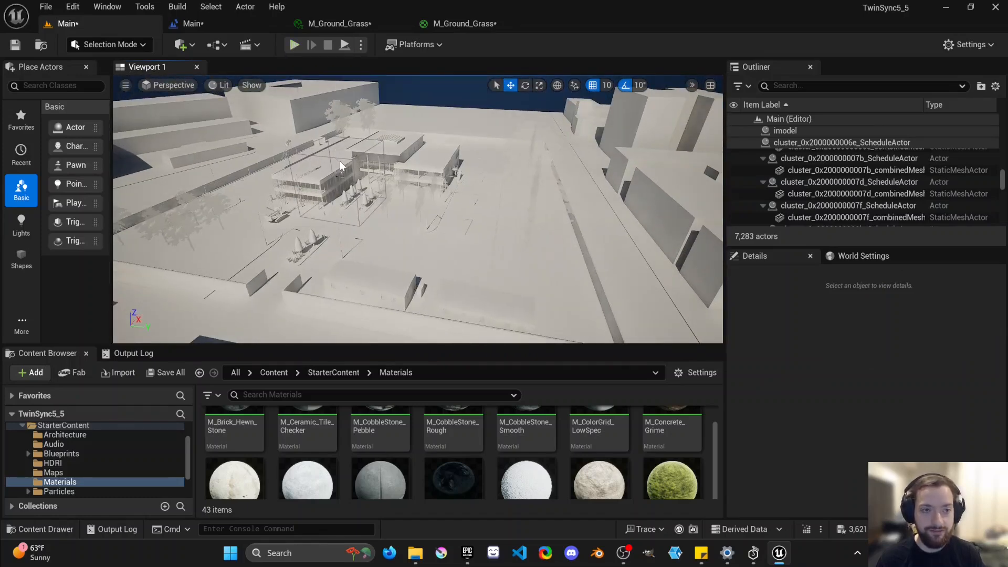
{"action": "key", "text": "alt+p"}
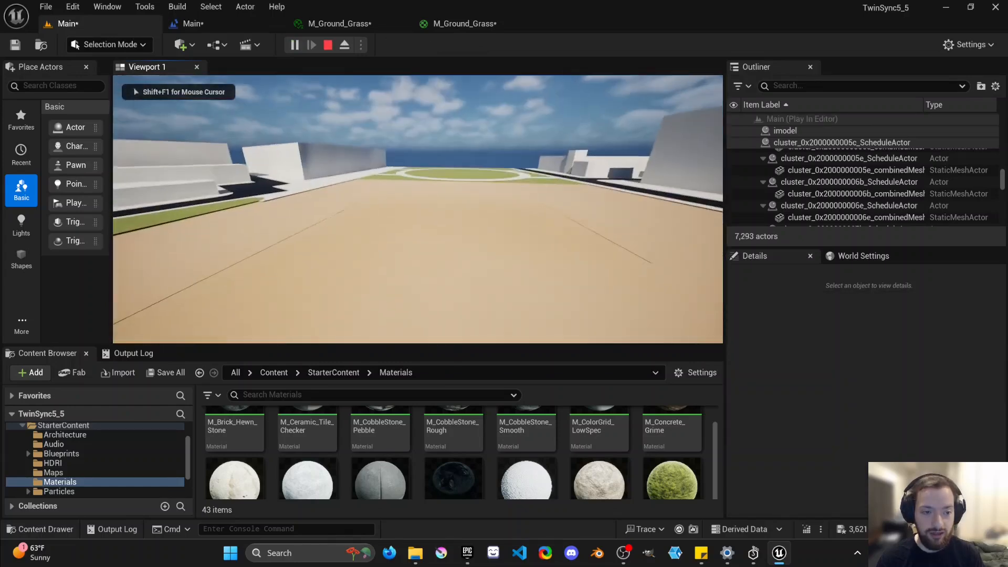
{"action": "key", "text": "s"}
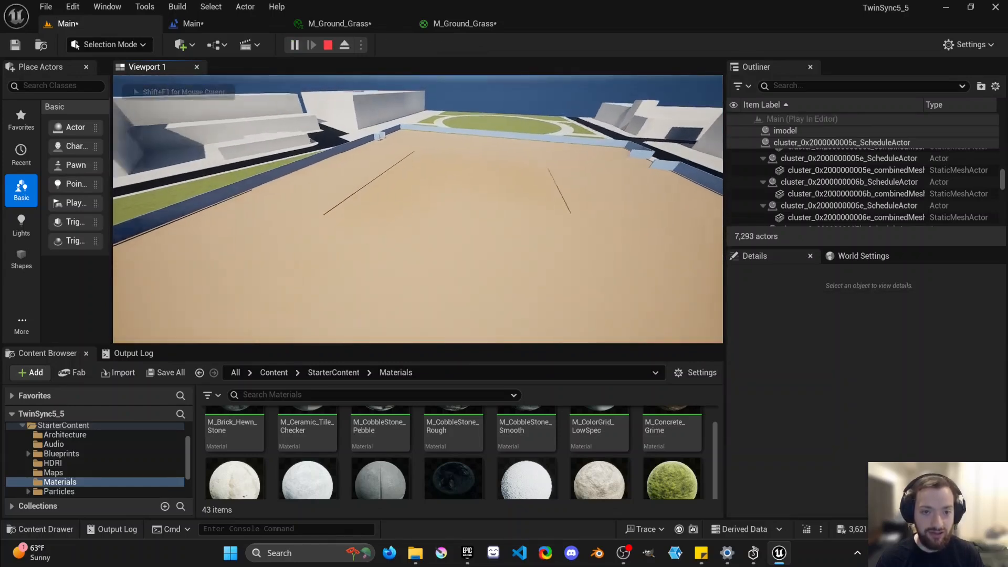
{"action": "key", "text": "s"}
{"action": "key", "text": "d"}
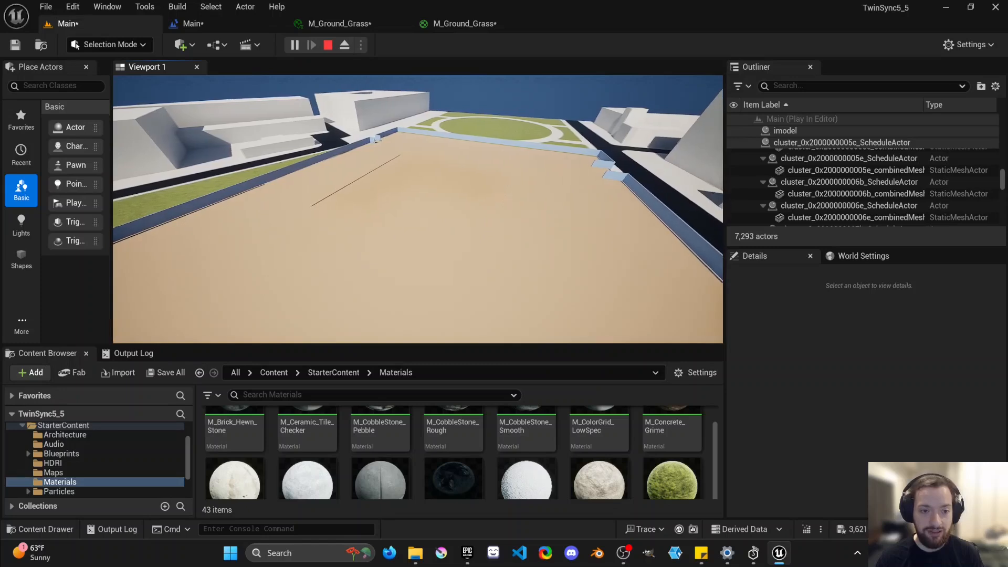
{"action": "key", "text": "d"}
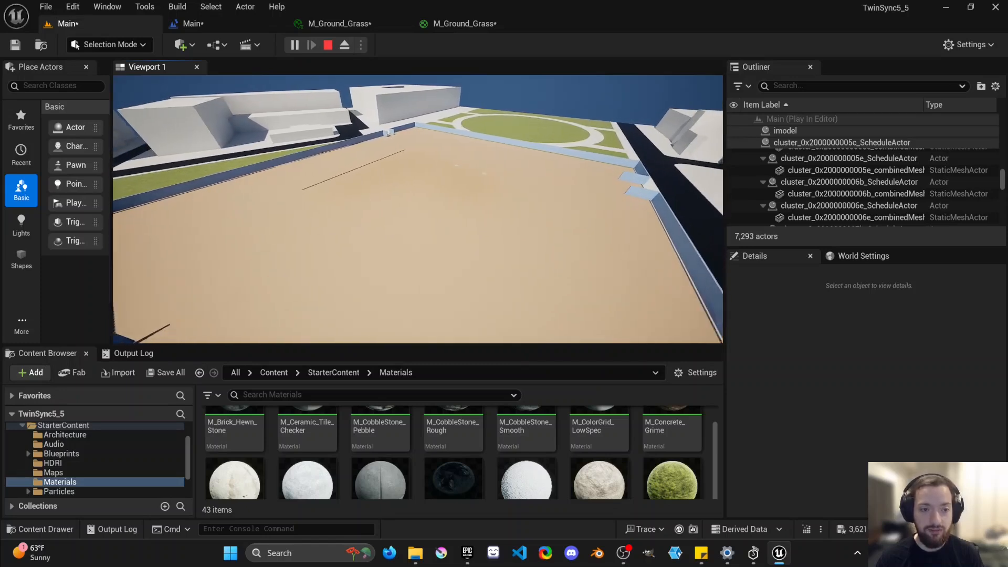
{"action": "key", "text": "d"}
{"action": "key", "text": "s"}
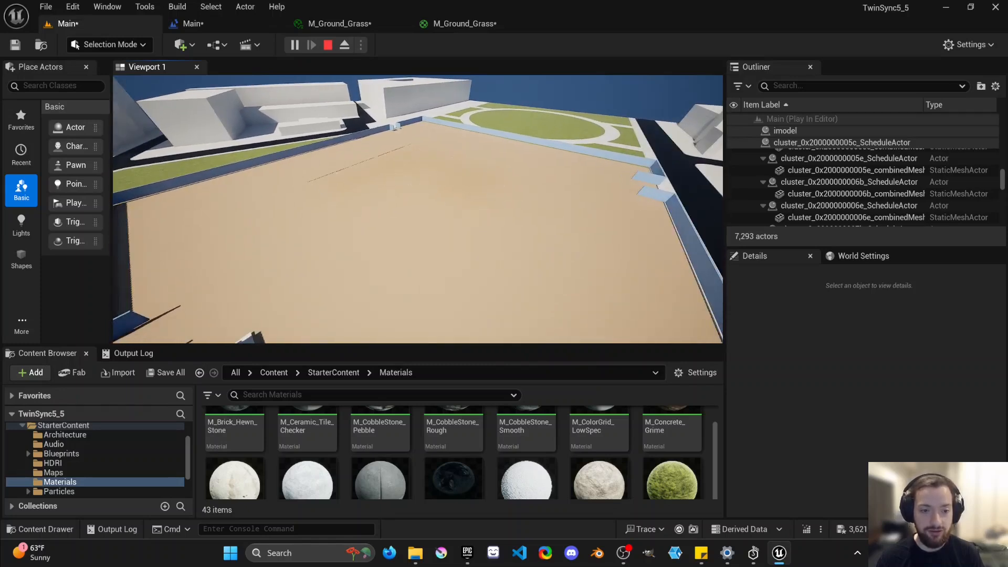
{"action": "key", "text": "s"}
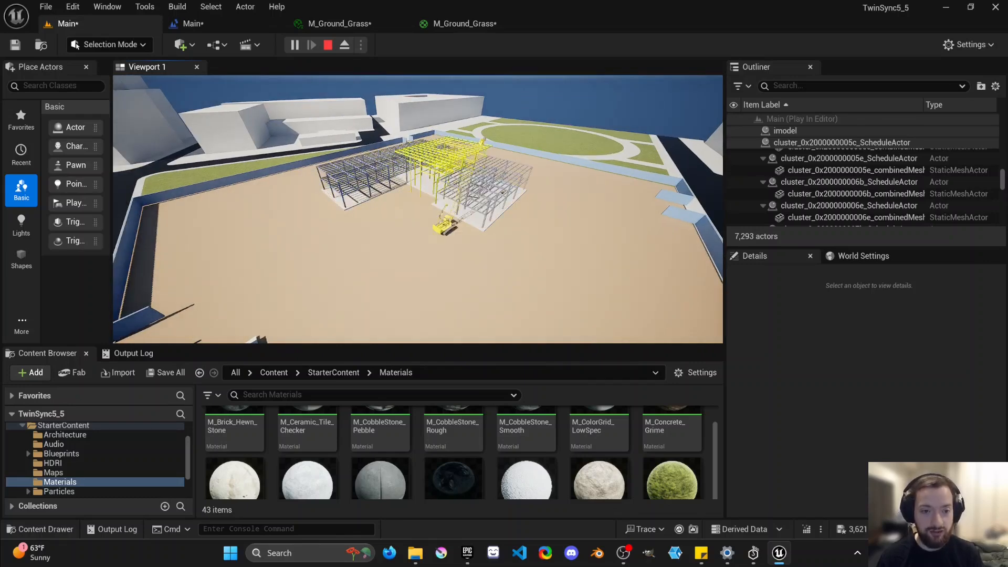
{"action": "key", "text": "Escape"}
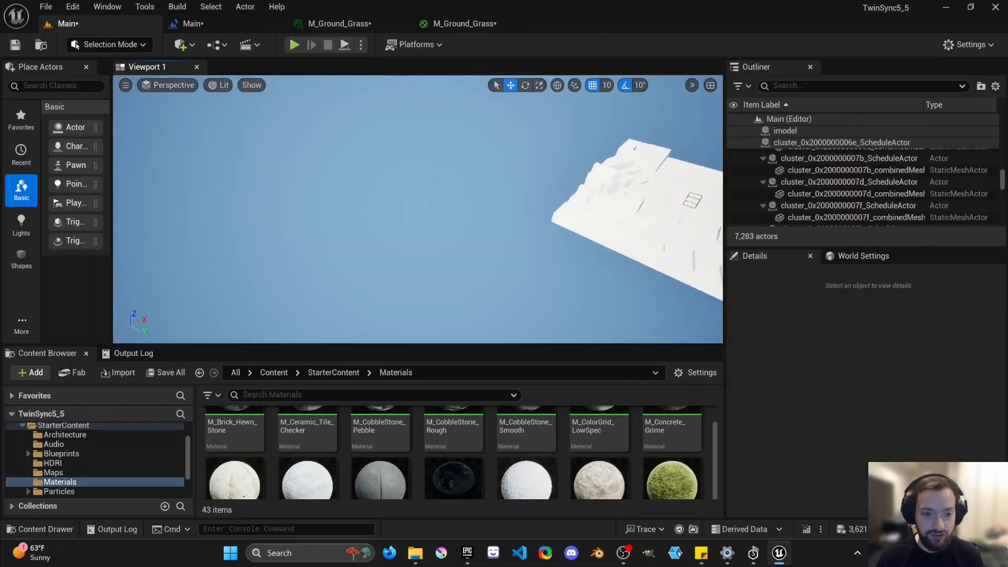
Bring the site back into view, filter the Outliner by "manager", and enable Only Affect Real Visibility on the ScheduleManager
{"action": "right_click_drag", "start_coordinate": [418, 210], "coordinate": [503, 225]}
{"action": "key", "text": "w"}
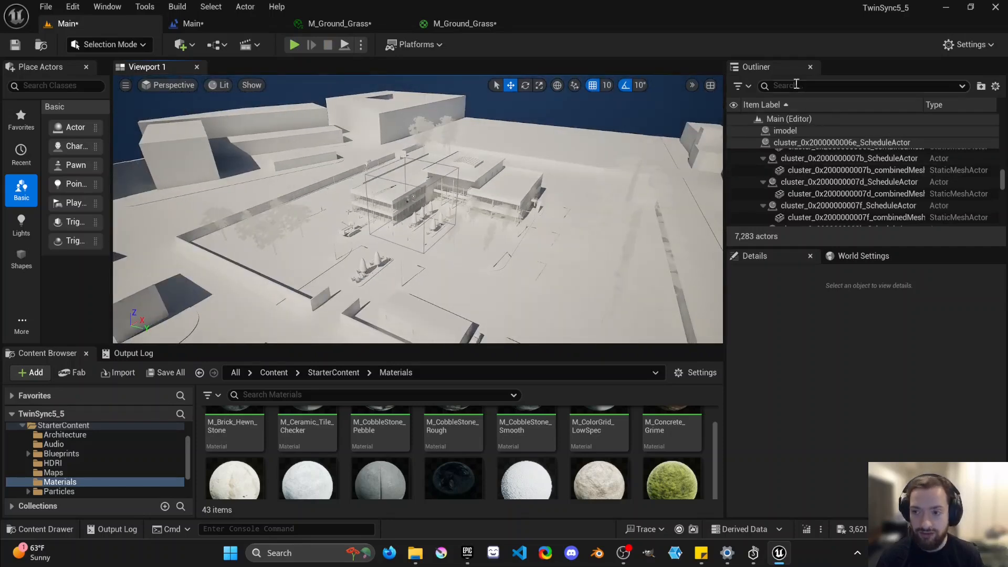
{"action": "type", "text": "manager"}
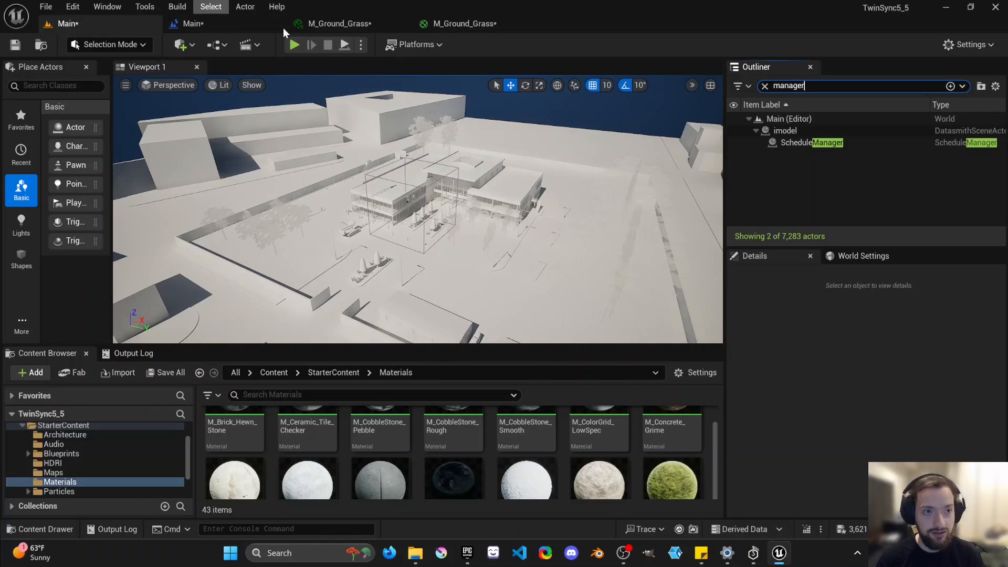
{"action": "left_click", "coordinate": [803, 143]}
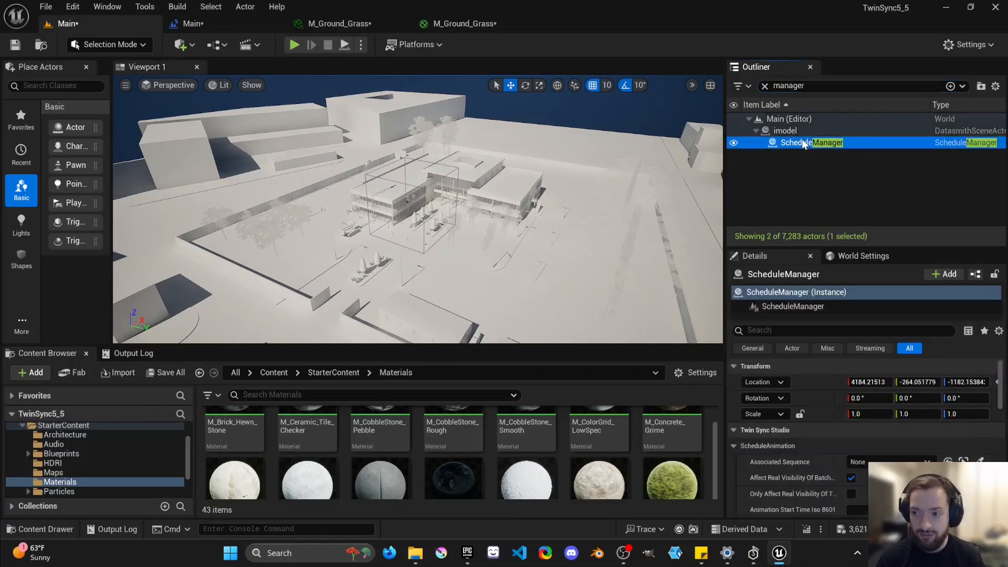
{"action": "scroll", "coordinate": [847, 457], "scroll_direction": "down", "scroll_amount": 3}
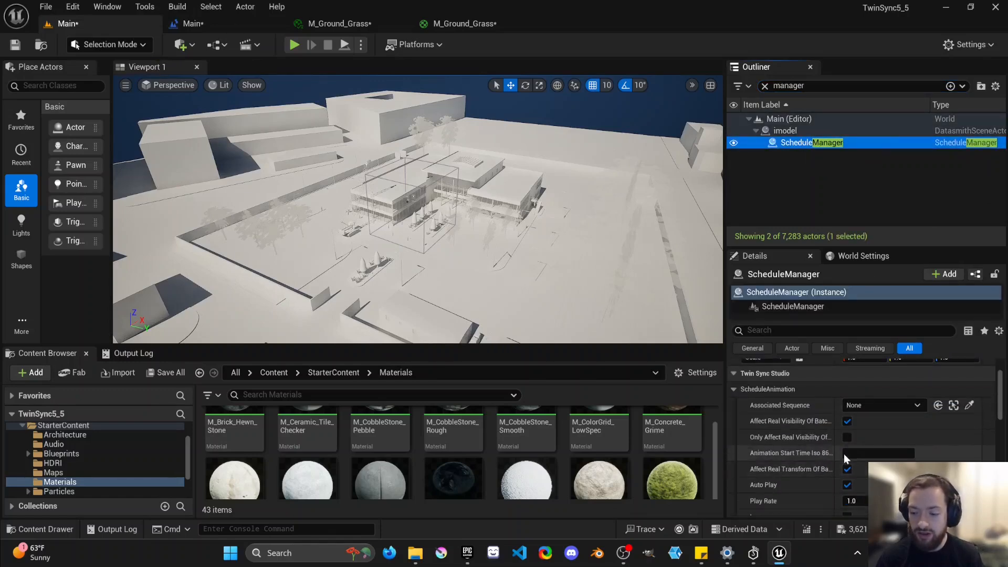
{"action": "left_click", "coordinate": [846, 438]}
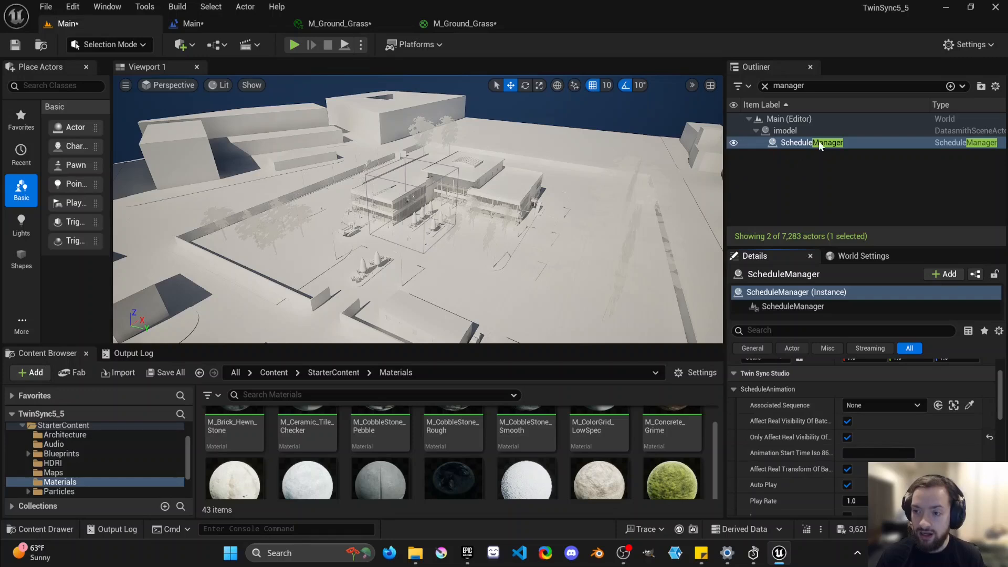
Set the ScheduleManager's Play Rate to 2.0 and enable Loop
{"action": "scroll", "coordinate": [860, 446], "scroll_direction": "down", "scroll_amount": 2}
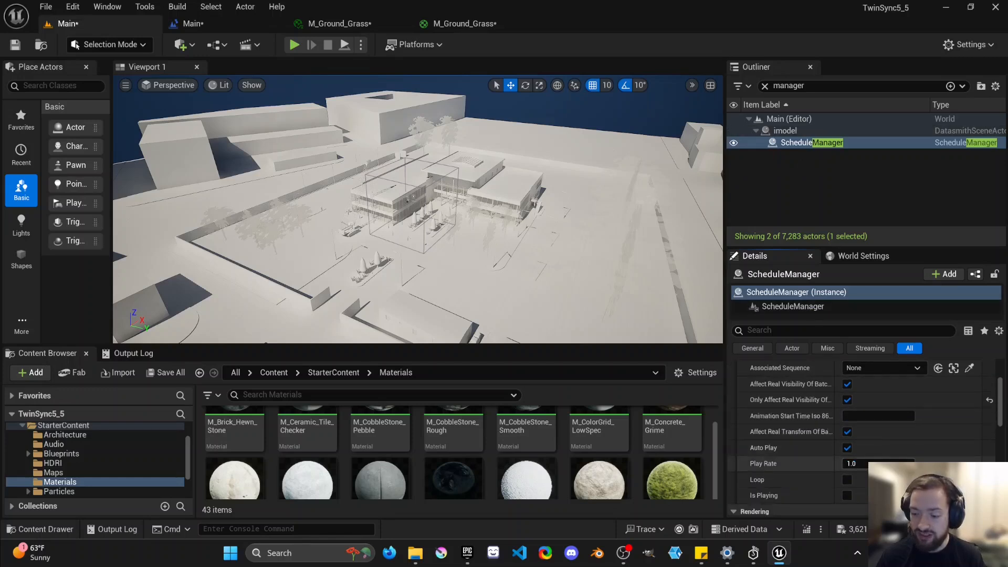
{"action": "scroll", "coordinate": [845, 446], "scroll_direction": "down", "scroll_amount": 1}
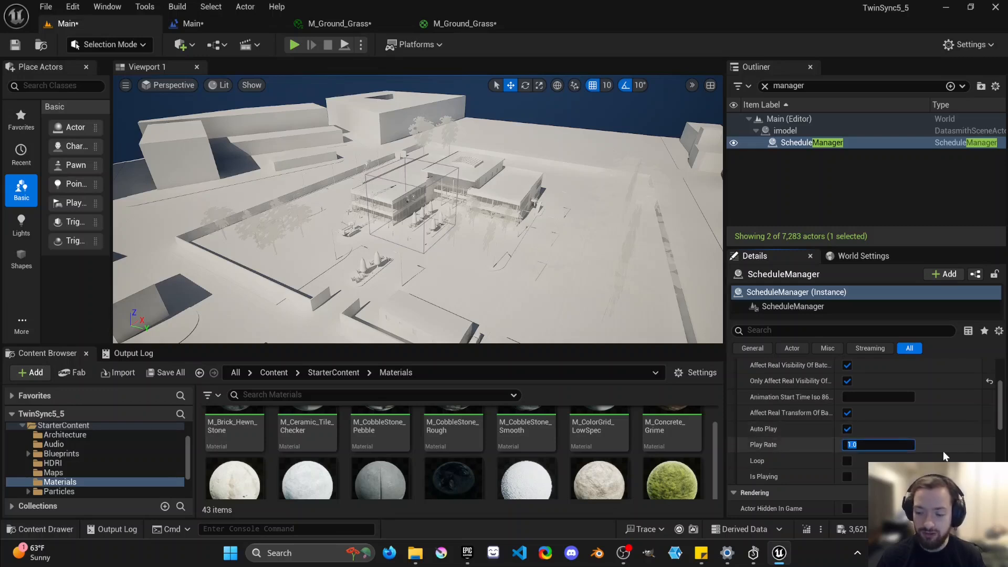
{"action": "type", "text": "2"}
{"action": "key", "text": "Return"}
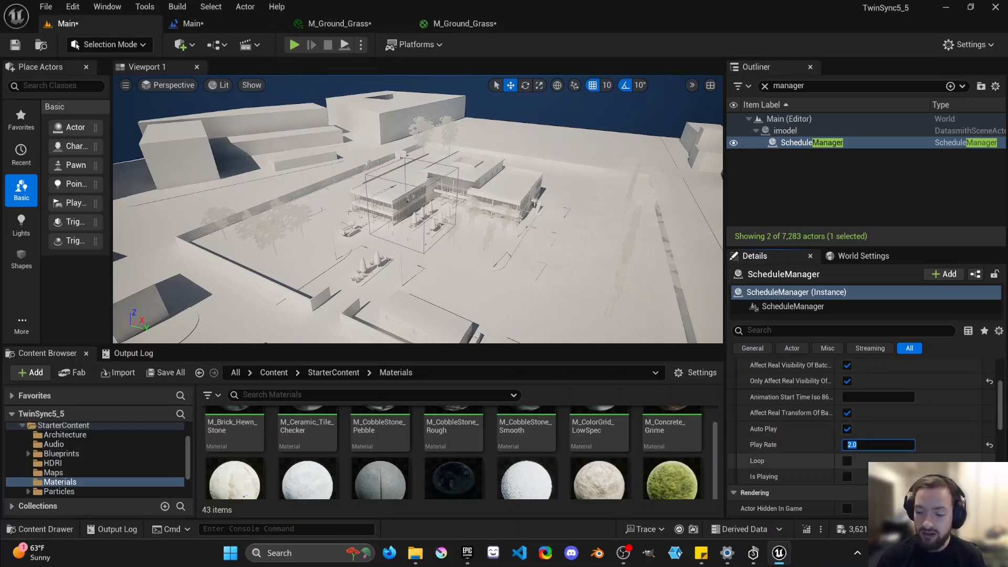
{"action": "left_click", "coordinate": [843, 461]}
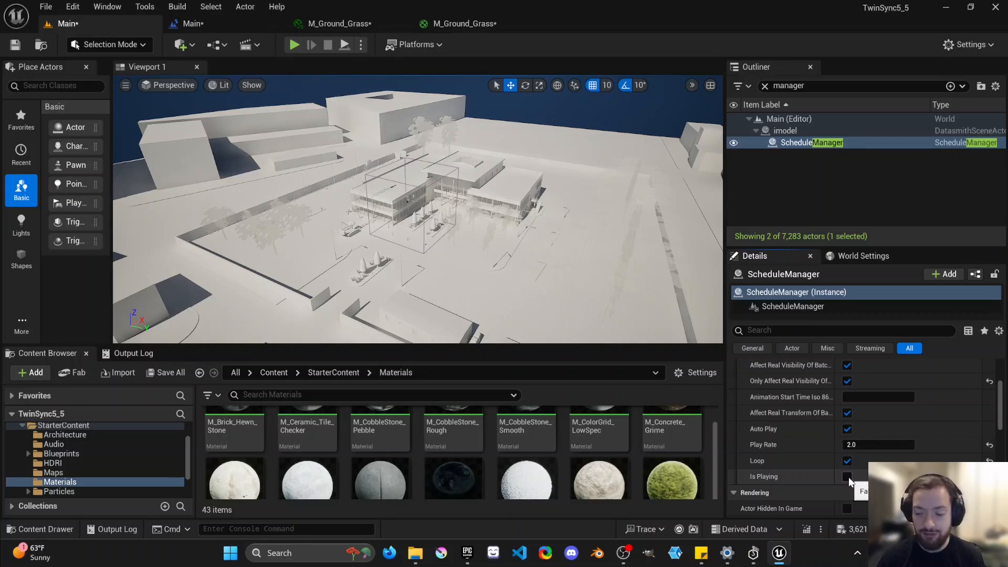
Read the Animation Start Time description and review the ScheduleManager's remaining playback options
{"action": "right_click_drag", "start_coordinate": [457, 172], "coordinate": [433, 157]}
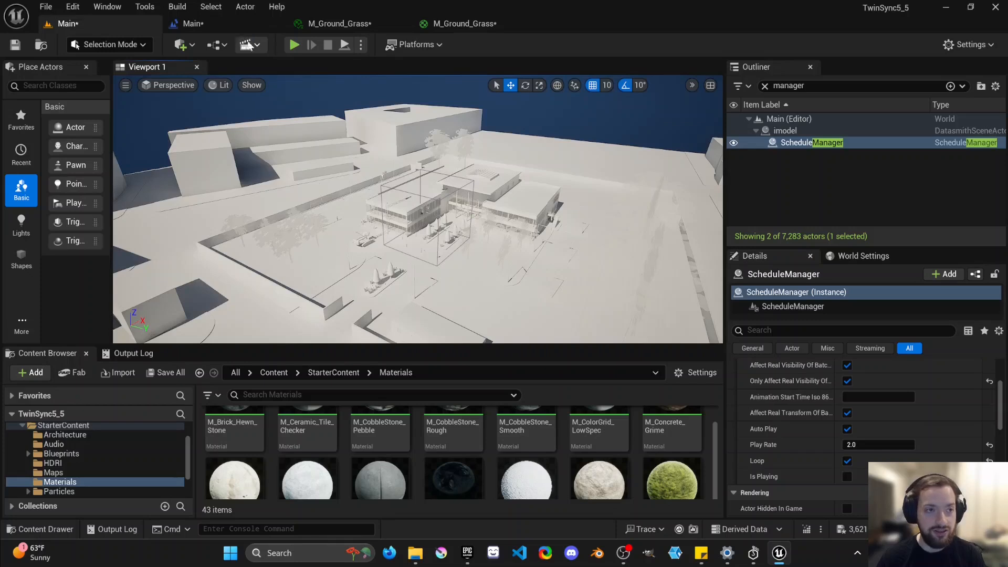
{"action": "scroll", "coordinate": [848, 412], "scroll_direction": "up", "scroll_amount": 1}
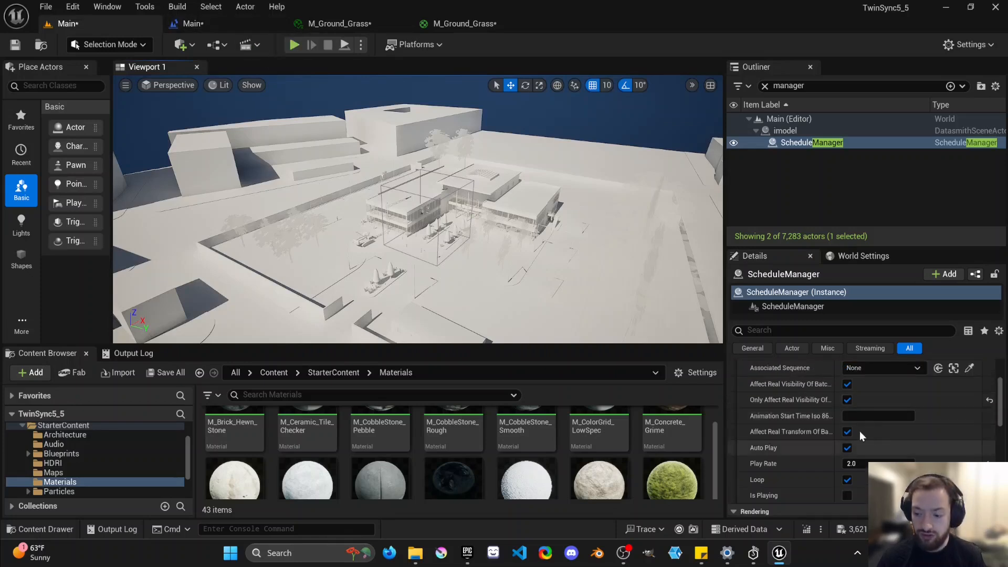
{"action": "mouse_move", "coordinate": [810, 414]}
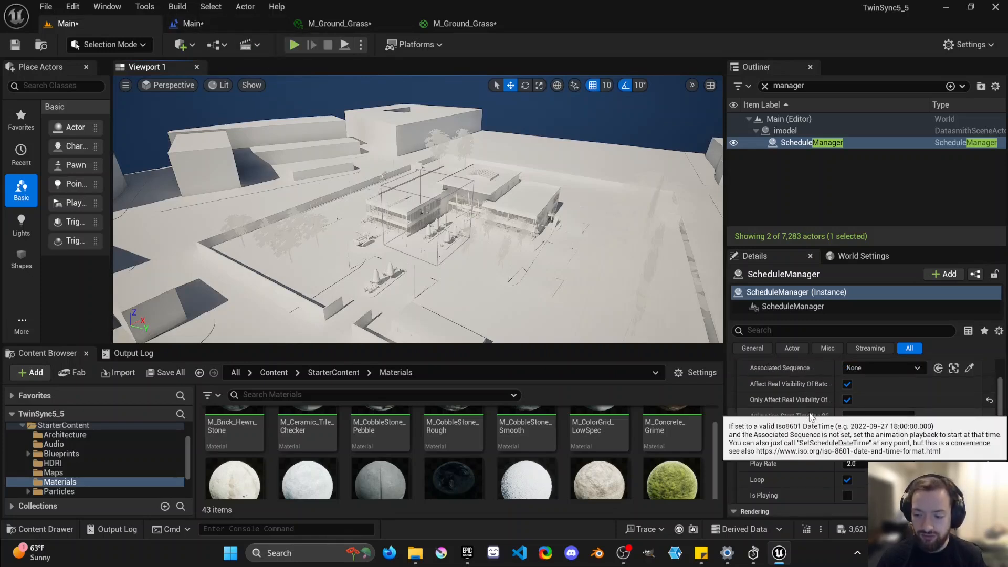
{"action": "scroll", "coordinate": [826, 459], "scroll_direction": "down", "scroll_amount": 2}
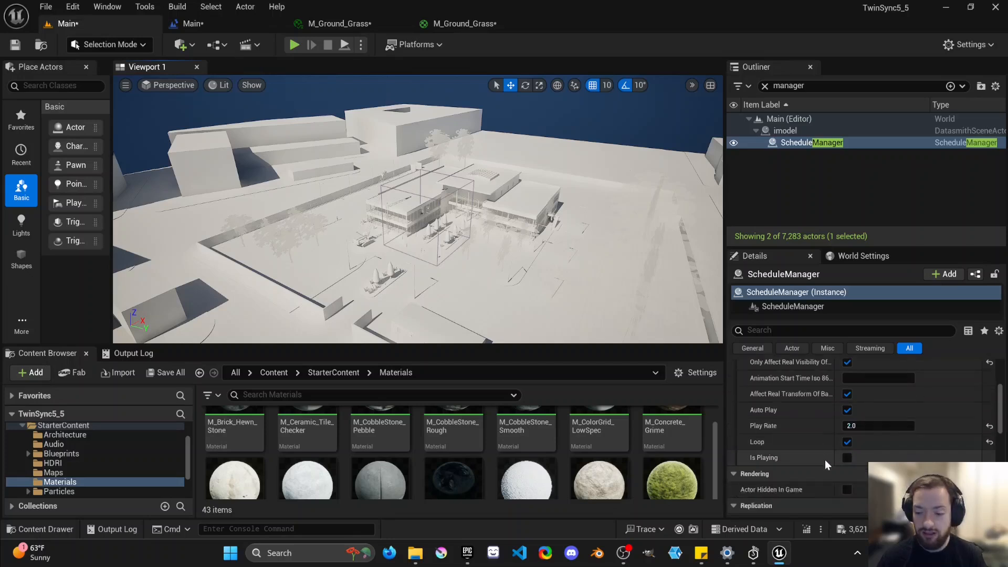
{"action": "scroll", "coordinate": [840, 464], "scroll_direction": "up", "scroll_amount": 2}
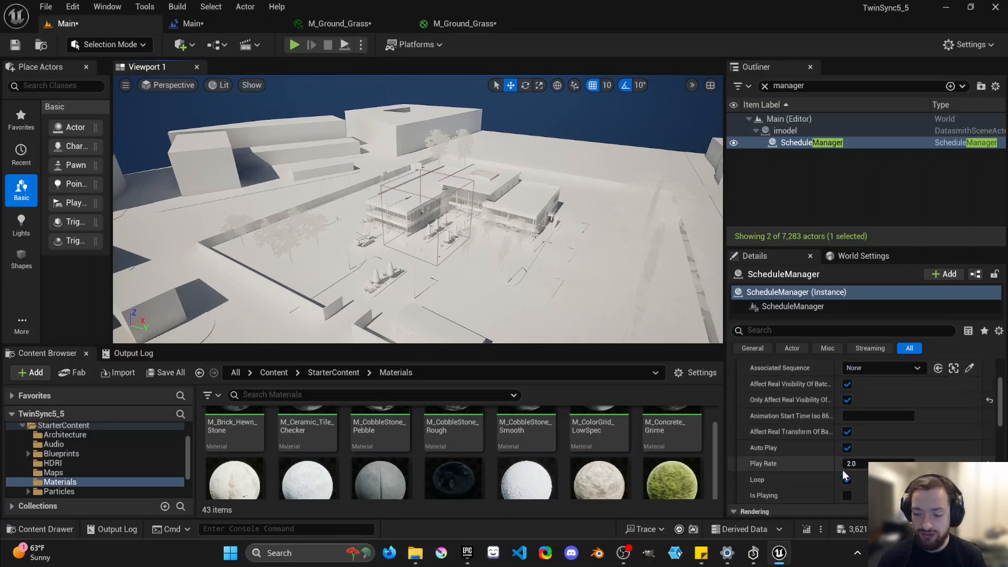
{"action": "scroll", "coordinate": [847, 459], "scroll_direction": "up", "scroll_amount": 1}
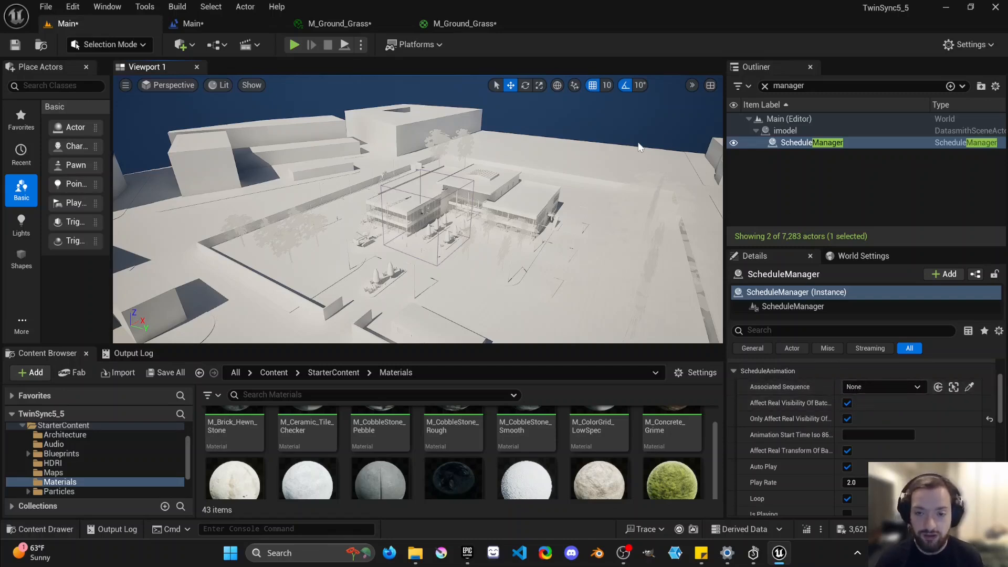
{"action": "right_click_drag", "start_coordinate": [639, 147], "coordinate": [640, 131]}
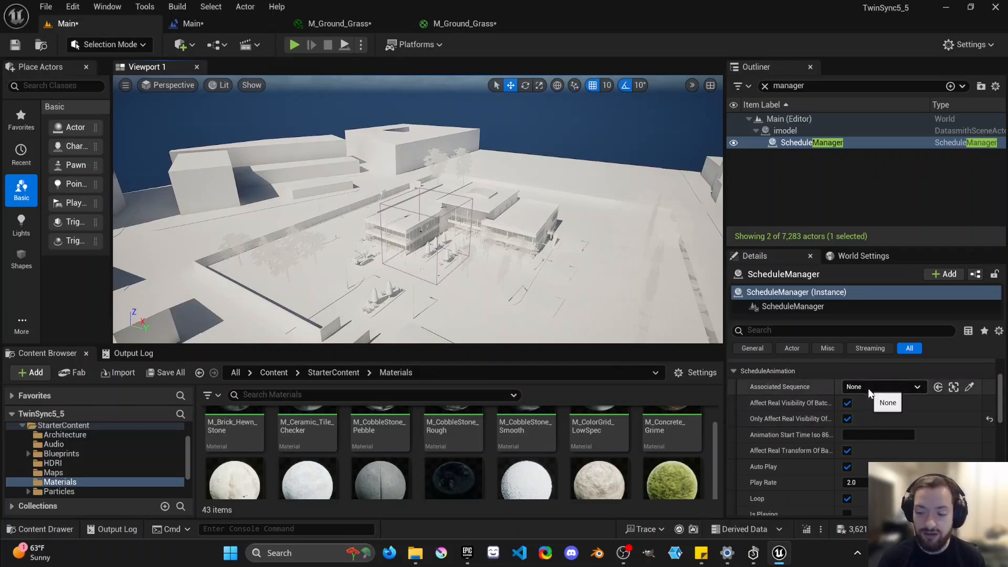
{"action": "right_click_drag", "start_coordinate": [600, 159], "coordinate": [614, 169]}
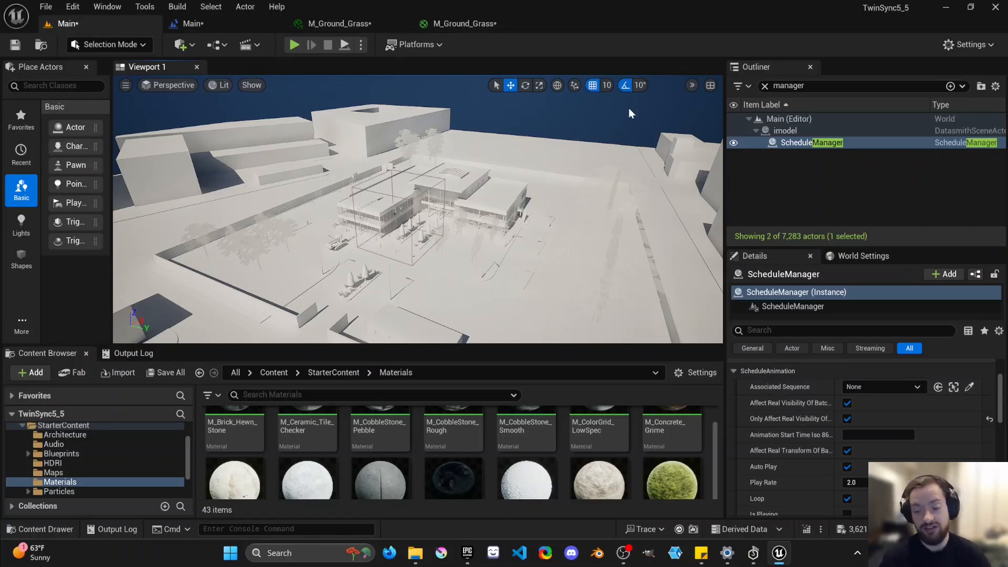
{"action": "right_click_drag", "start_coordinate": [629, 108], "coordinate": [299, 100]}
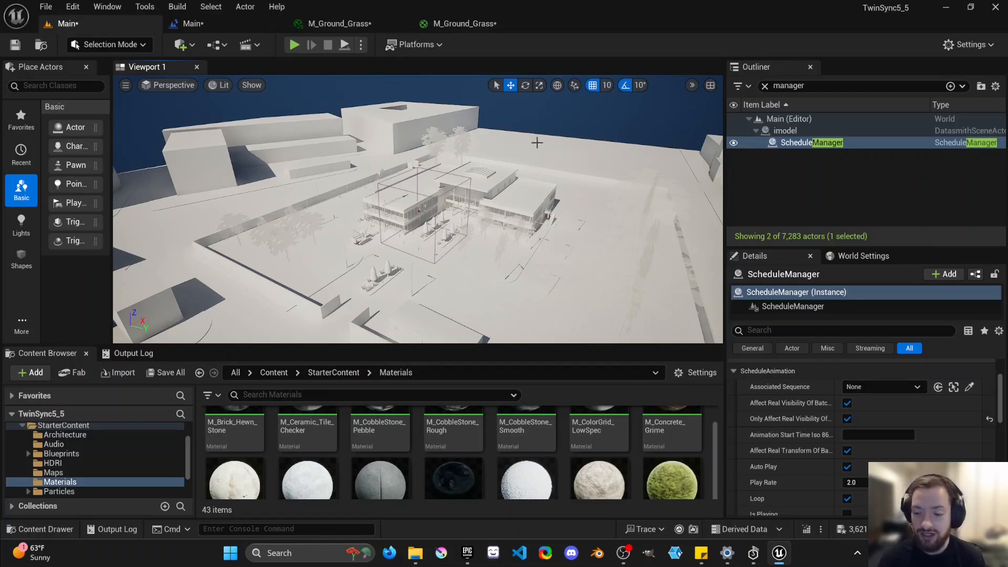
In the Level Blueprint, search the ScheduleManager reference's actions for "twinsync" and add a Pause call, placed in line with Event BeginPlay
{"action": "left_click", "coordinate": [246, 20]}
{"action": "right_click_drag", "start_coordinate": [455, 248], "coordinate": [405, 244]}
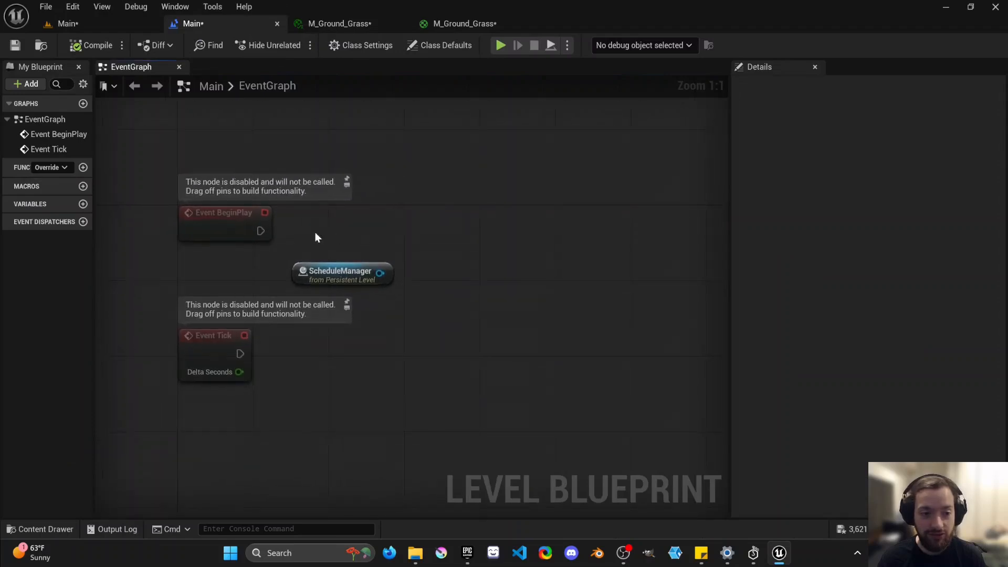
{"action": "mouse_move", "coordinate": [257, 235]}
{"action": "left_mouse_down"}
{"action": "mouse_move", "coordinate": [390, 230]}
{"action": "mouse_move", "coordinate": [252, 234]}
{"action": "mouse_move", "coordinate": [263, 231]}
{"action": "left_mouse_up"}
{"action": "left_click_drag", "start_coordinate": [375, 280], "coordinate": [452, 241]}
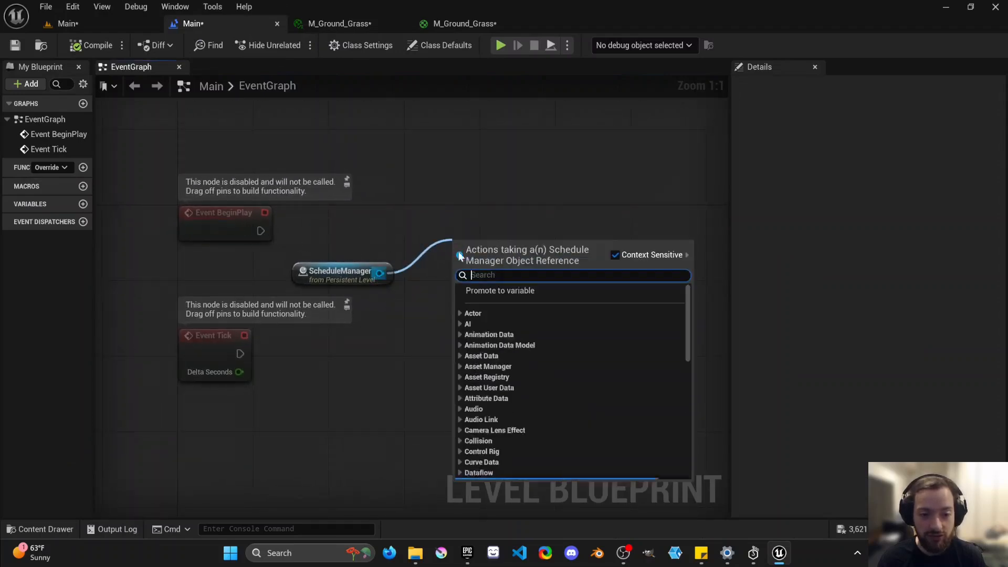
{"action": "type", "text": "twinsync"}
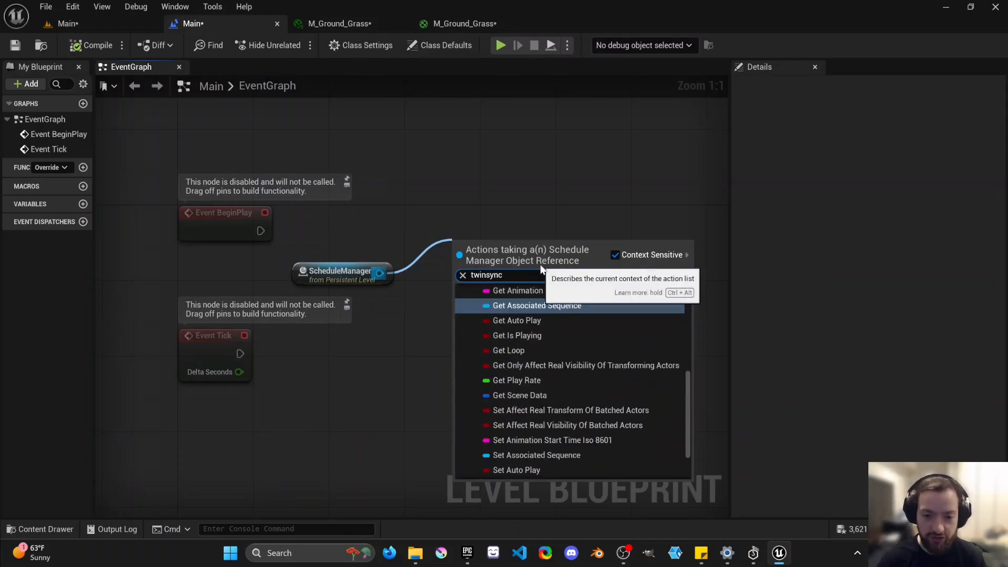
{"action": "scroll", "coordinate": [553, 379], "scroll_direction": "up", "scroll_amount": 5}
{"action": "scroll", "coordinate": [559, 376], "scroll_direction": "down", "scroll_amount": 5}
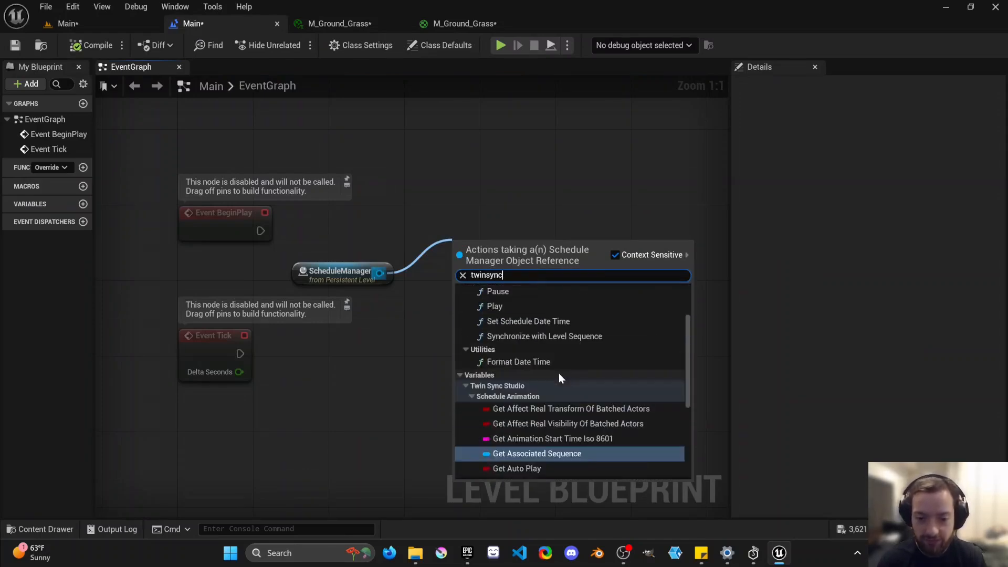
{"action": "scroll", "coordinate": [559, 370], "scroll_direction": "up", "scroll_amount": 5}
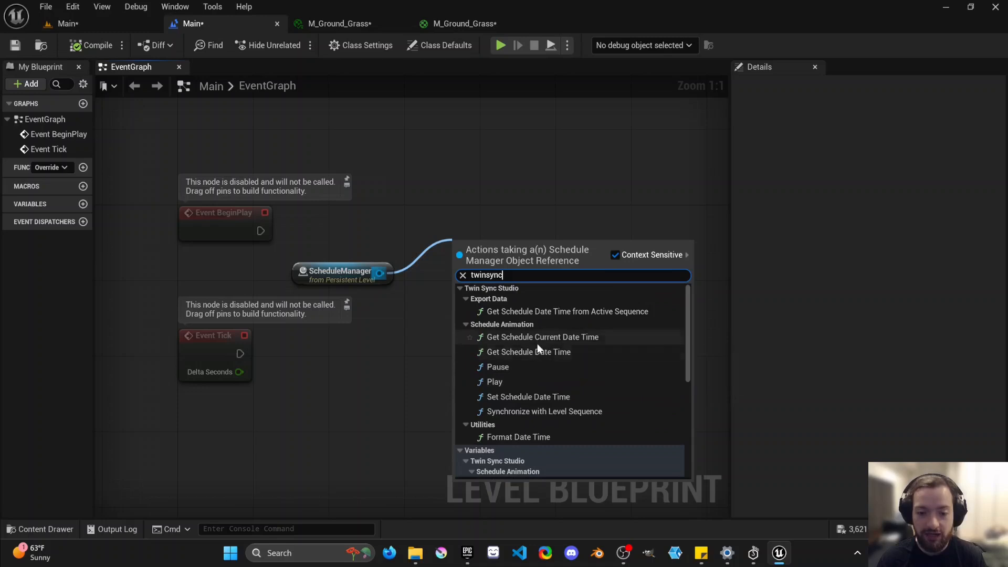
{"action": "left_click", "coordinate": [525, 370]}
{"action": "left_click_drag", "start_coordinate": [502, 269], "coordinate": [605, 231]}
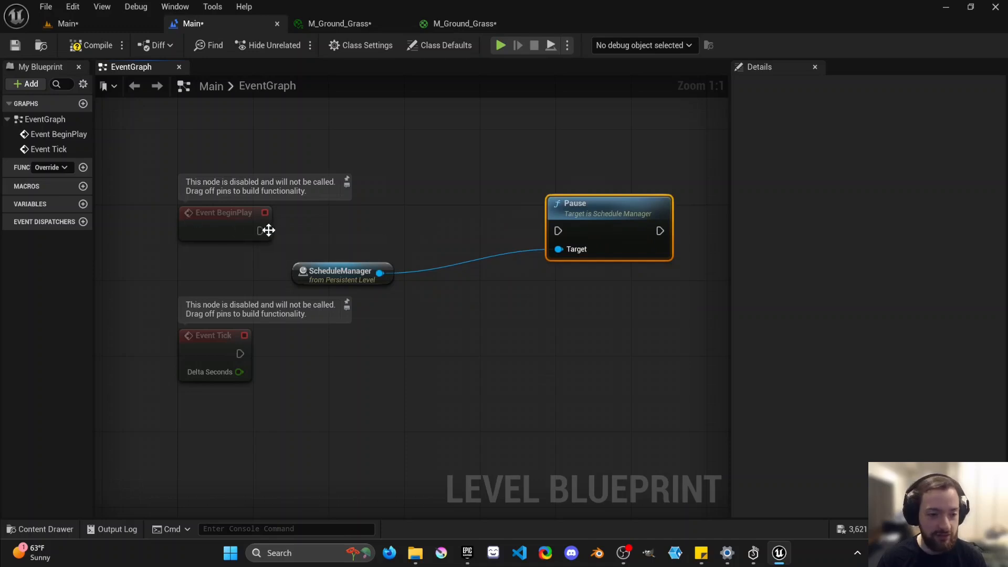
Connect Event BeginPlay to Pause through a Delay of 5.0 seconds, and move the ScheduleManager reference clear of the execution line
{"action": "left_click_drag", "start_coordinate": [268, 230], "coordinate": [390, 209]}
{"action": "type", "text": "delay"}
{"action": "key", "text": "Return"}
{"action": "left_click", "coordinate": [410, 242]}
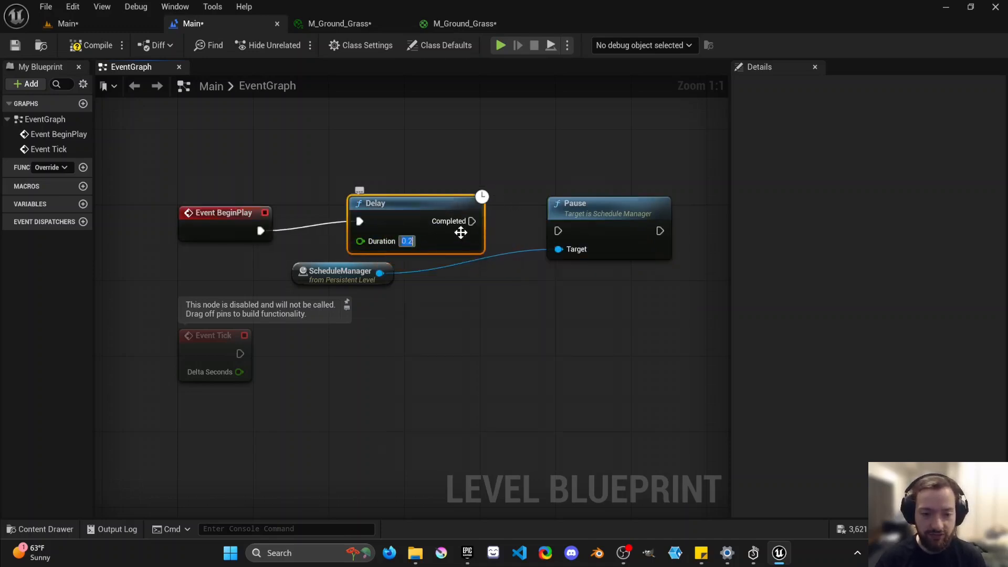
{"action": "type", "text": "5"}
{"action": "left_click_drag", "start_coordinate": [471, 221], "coordinate": [558, 230]}
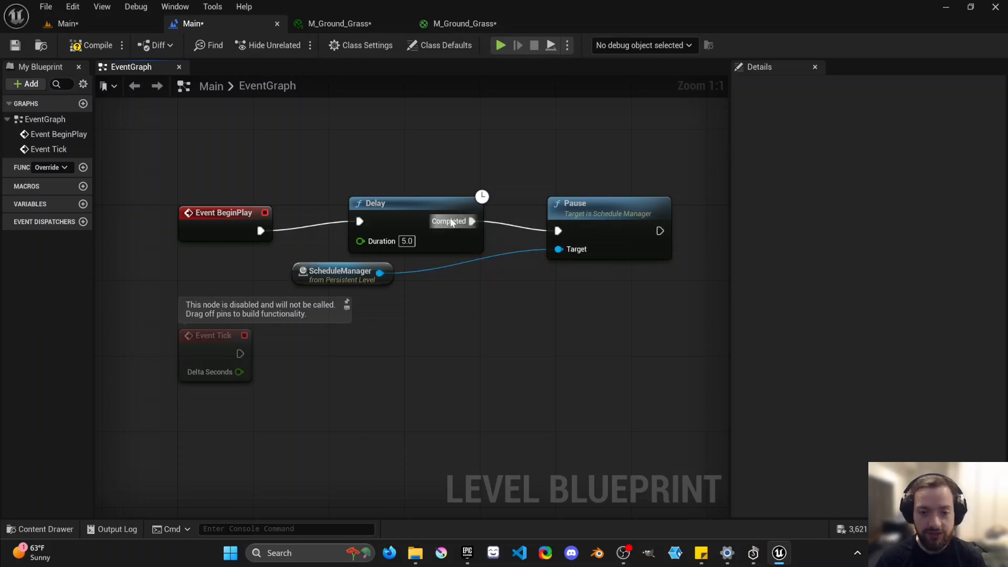
{"action": "left_click_drag", "start_coordinate": [440, 227], "coordinate": [412, 227]}
{"action": "left_click_drag", "start_coordinate": [352, 281], "coordinate": [466, 338]}
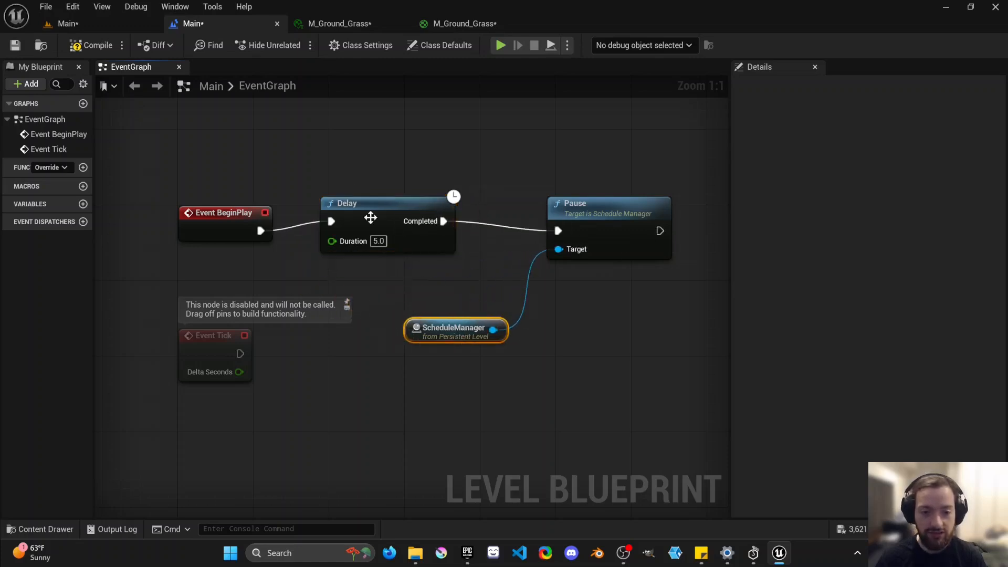
{"action": "left_click", "coordinate": [370, 217]}
Add a Play call from the ScheduleManager reference and place it well beyond Pause, leaving room for another node between them
{"action": "right_click_drag", "start_coordinate": [471, 261], "coordinate": [245, 234]}
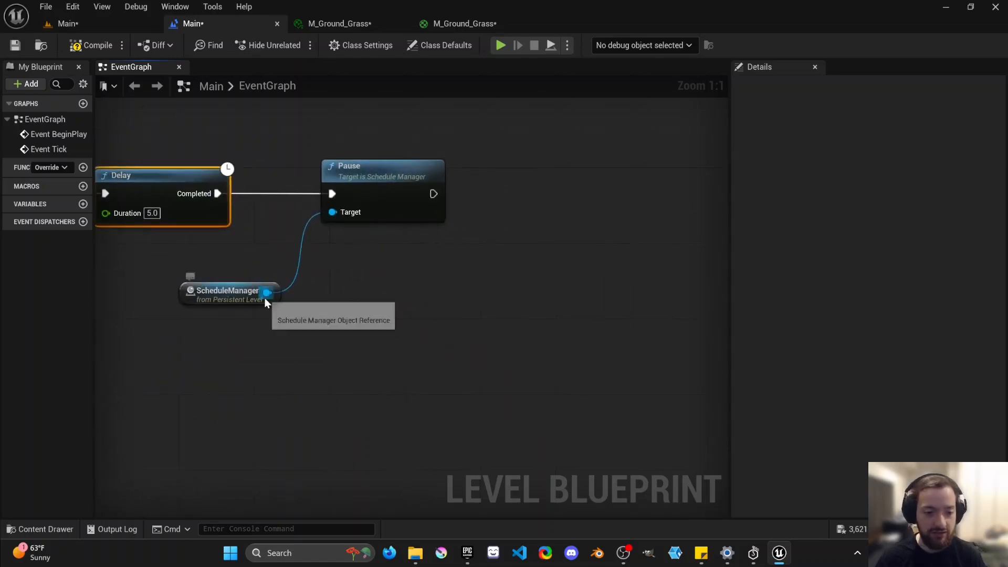
{"action": "left_click_drag", "start_coordinate": [265, 298], "coordinate": [471, 268]}
{"action": "type", "text": "play\\"}
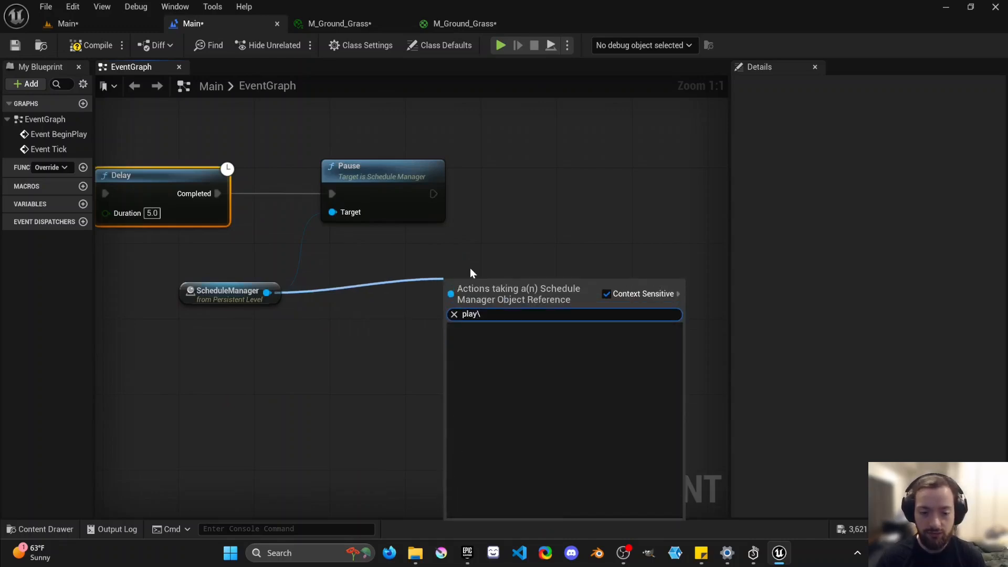
{"action": "key", "text": "Return"}
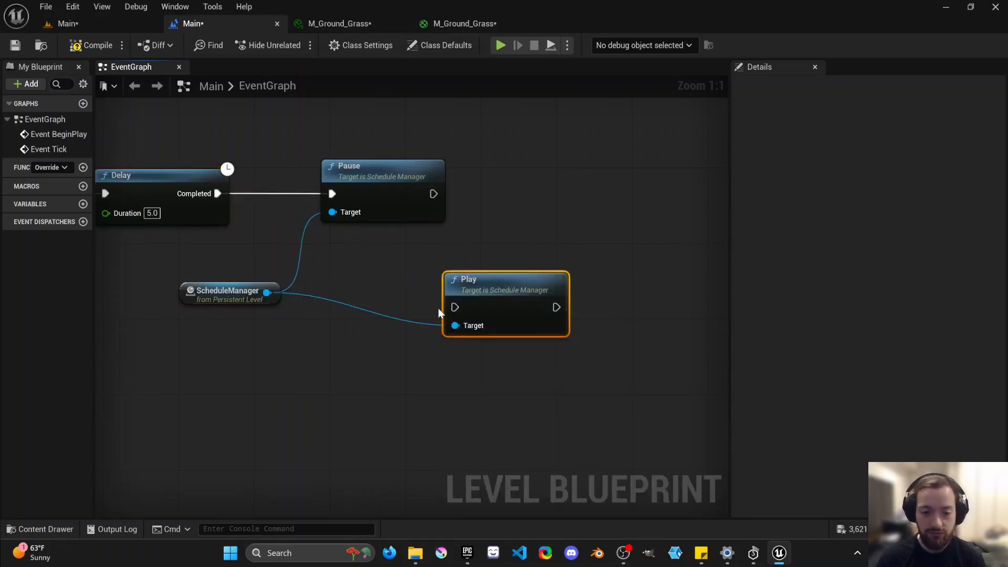
{"action": "left_click_drag", "start_coordinate": [511, 315], "coordinate": [686, 222]}
{"action": "right_click_drag", "start_coordinate": [582, 281], "coordinate": [392, 310]}
{"action": "scroll", "coordinate": [391, 310], "scroll_direction": "down", "scroll_amount": 2}
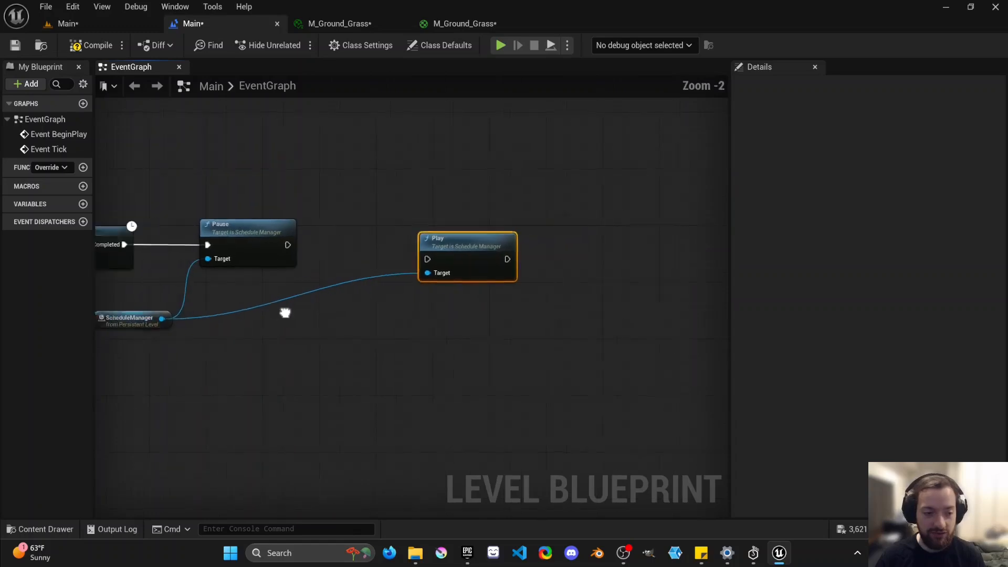
{"action": "right_click_drag", "start_coordinate": [285, 313], "coordinate": [334, 313]}
{"action": "left_click_drag", "start_coordinate": [520, 263], "coordinate": [603, 253]}
{"action": "left_click_drag", "start_coordinate": [337, 245], "coordinate": [382, 254]}
{"action": "left_click", "coordinate": [309, 294]}
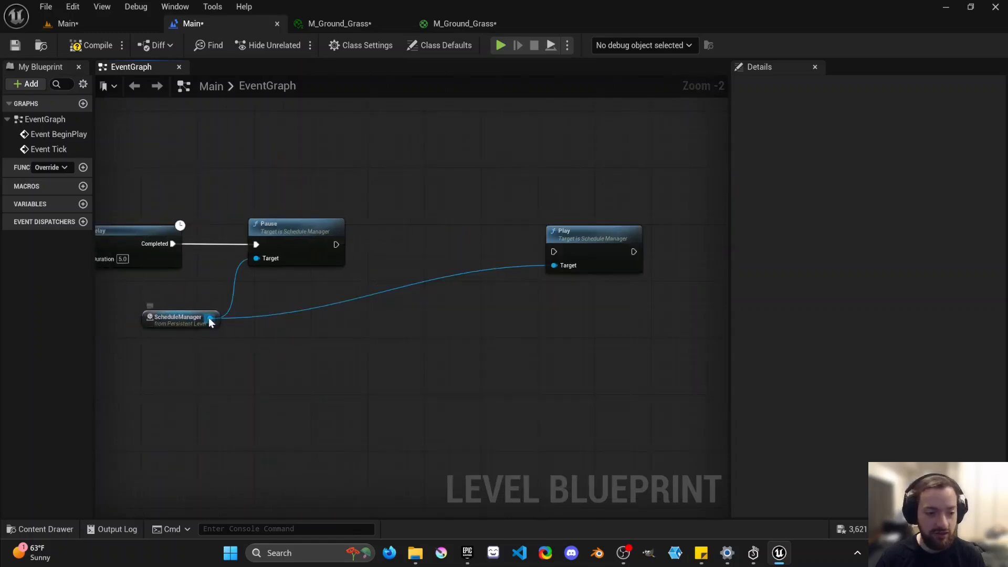
Add a Set Schedule Date Time call from the ScheduleManager reference and wire it between Pause and Play
{"action": "left_click_drag", "start_coordinate": [210, 318], "coordinate": [348, 256]}
{"action": "type", "text": "sets"}
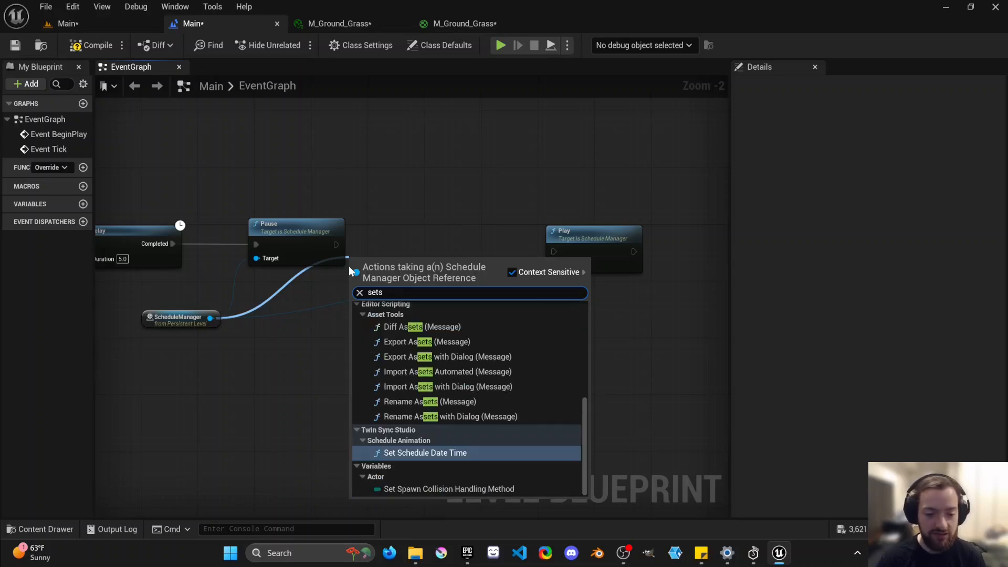
{"action": "key", "text": "Return"}
{"action": "left_click_drag", "start_coordinate": [412, 285], "coordinate": [433, 260]}
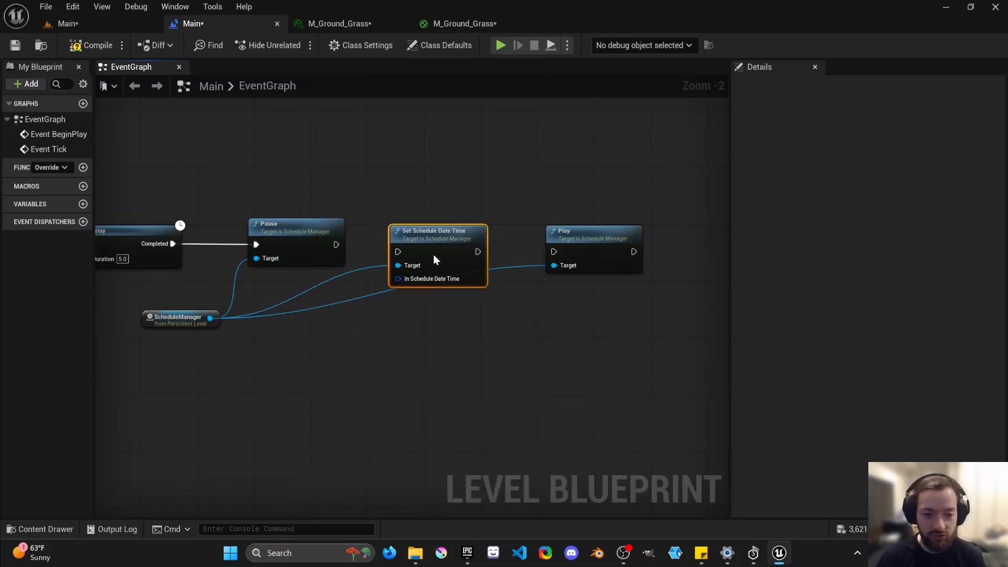
{"action": "left_click_drag", "start_coordinate": [335, 245], "coordinate": [398, 251]}
{"action": "left_click_drag", "start_coordinate": [456, 241], "coordinate": [554, 252]}
Move the ScheduleManager reference below the row of calls and align the connected nodes
{"action": "left_click_drag", "start_coordinate": [164, 324], "coordinate": [360, 417]}
{"action": "left_click_drag", "start_coordinate": [398, 272], "coordinate": [300, 347]}
{"action": "left_click", "coordinate": [254, 356]}
{"action": "right_click_drag", "start_coordinate": [221, 345], "coordinate": [384, 334]}
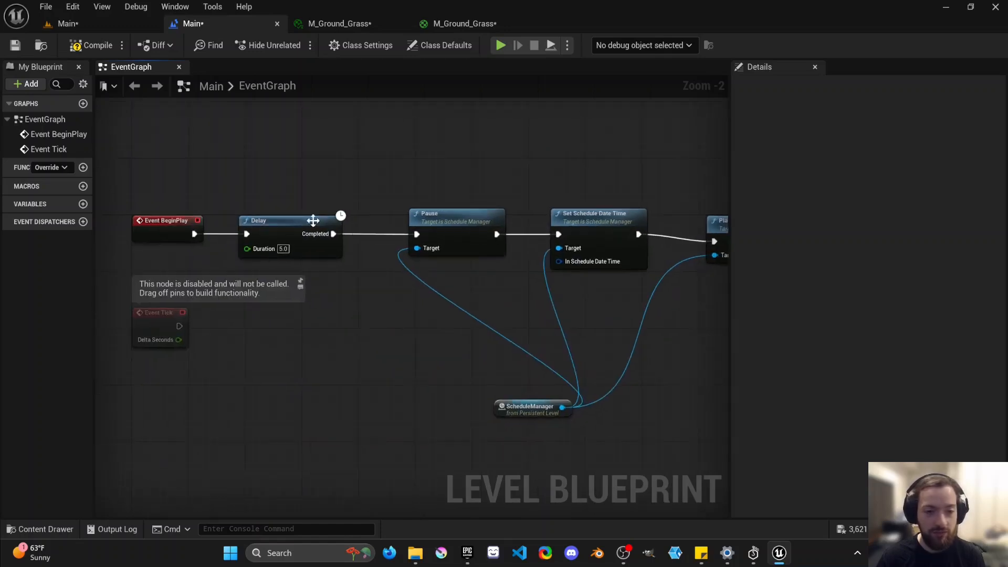
Space out the Set Schedule Date Time and Play nodes and insert a 3.0-second Delay after Pause
{"action": "right_click_drag", "start_coordinate": [313, 221], "coordinate": [137, 239]}
{"action": "left_click_drag", "start_coordinate": [608, 270], "coordinate": [565, 268]}
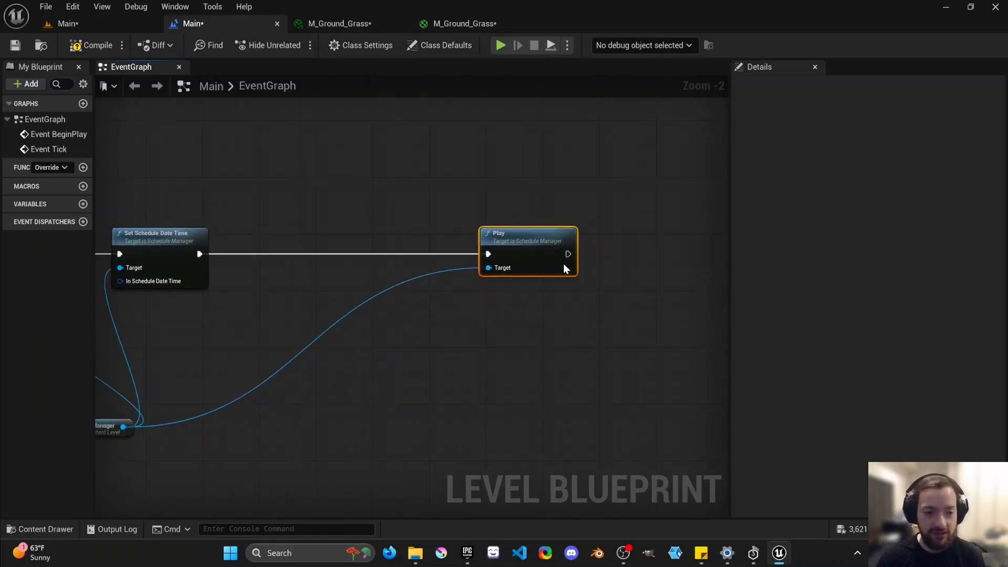
{"action": "right_click_drag", "start_coordinate": [110, 275], "coordinate": [352, 250]}
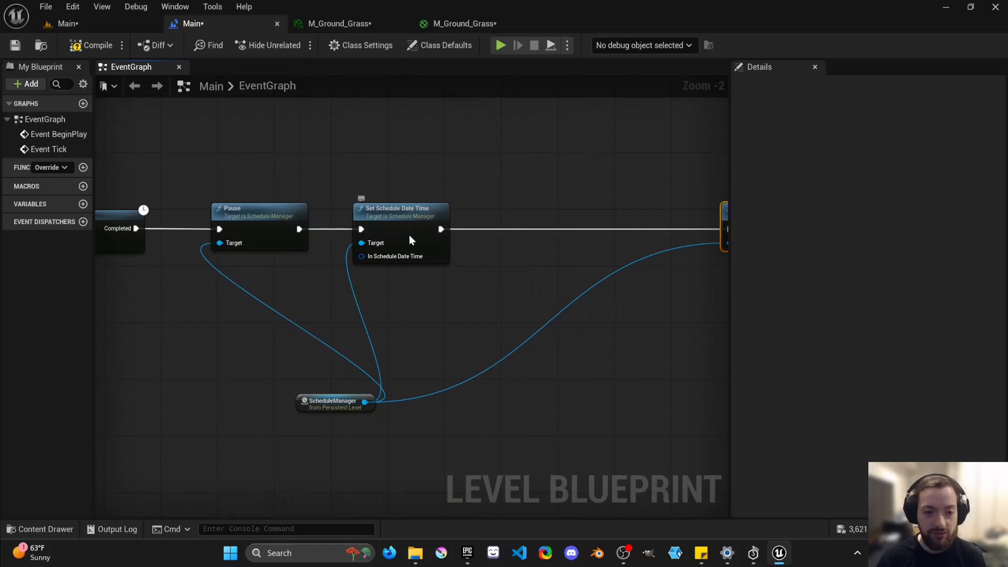
{"action": "left_click_drag", "start_coordinate": [411, 240], "coordinate": [566, 234]}
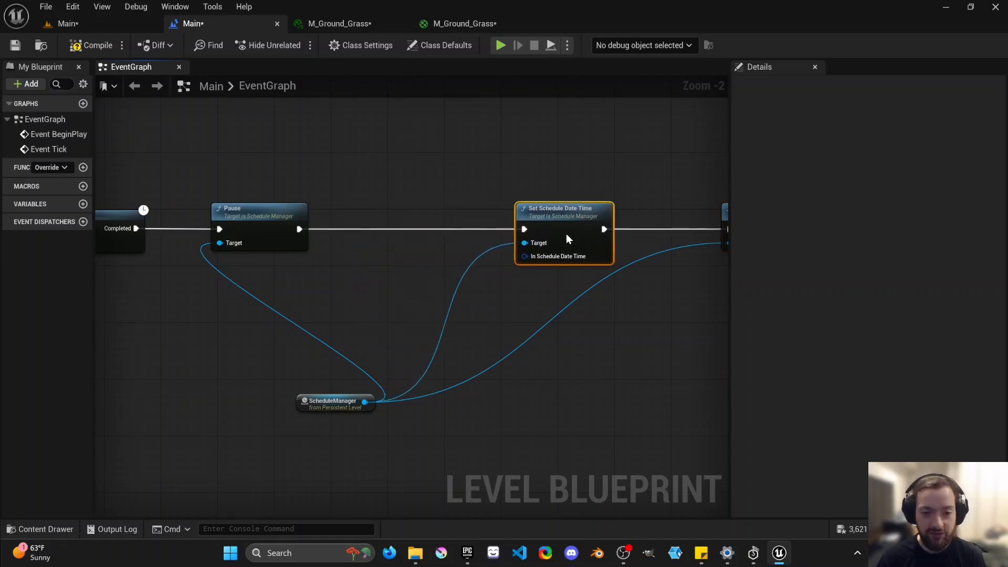
{"action": "left_click_drag", "start_coordinate": [300, 232], "coordinate": [351, 232]}
{"action": "type", "text": "delay"}
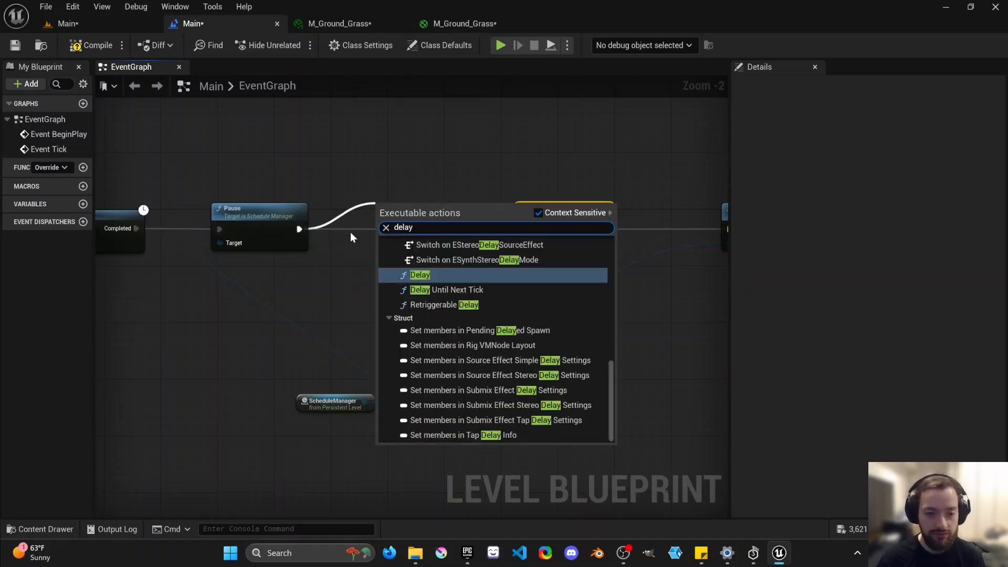
{"action": "key", "text": "Return"}
{"action": "left_click_drag", "start_coordinate": [413, 239], "coordinate": [405, 245]}
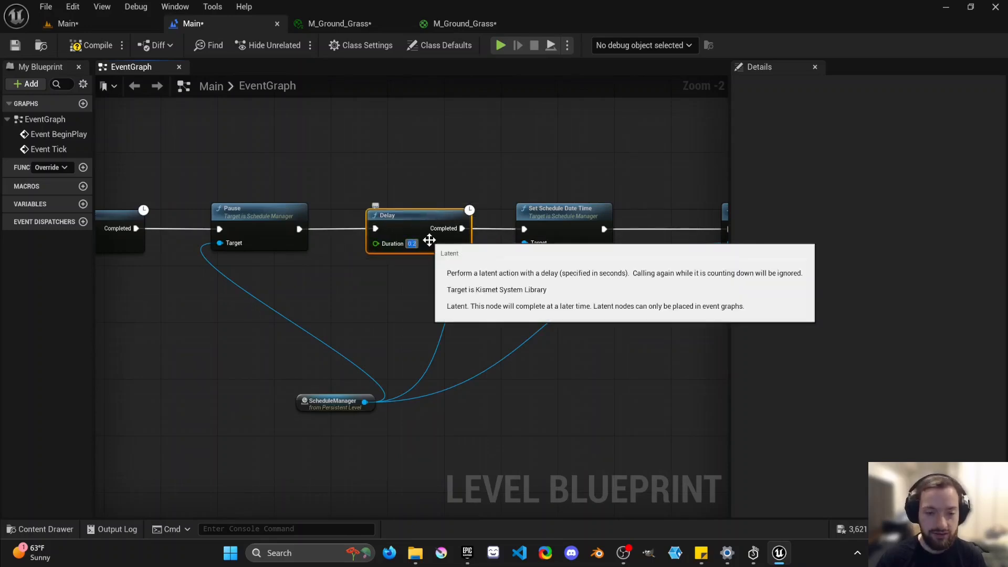
{"action": "left_click", "coordinate": [538, 193]}
Move Play closer to Set Schedule Date Time and bring the ScheduleManager reference nearer to the row of nodes
{"action": "right_click_drag", "start_coordinate": [537, 193], "coordinate": [456, 191]}
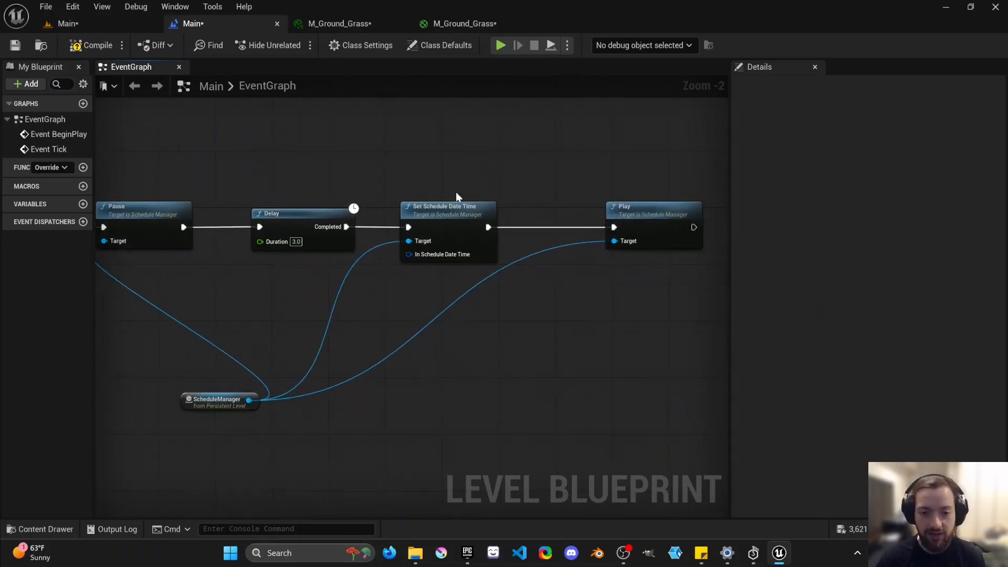
{"action": "mouse_move", "coordinate": [461, 288]}
{"action": "right_mouse_down"}
{"action": "mouse_move", "coordinate": [402, 315]}
{"action": "mouse_move", "coordinate": [460, 288]}
{"action": "right_mouse_up"}
{"action": "left_click_drag", "start_coordinate": [684, 242], "coordinate": [638, 240]}
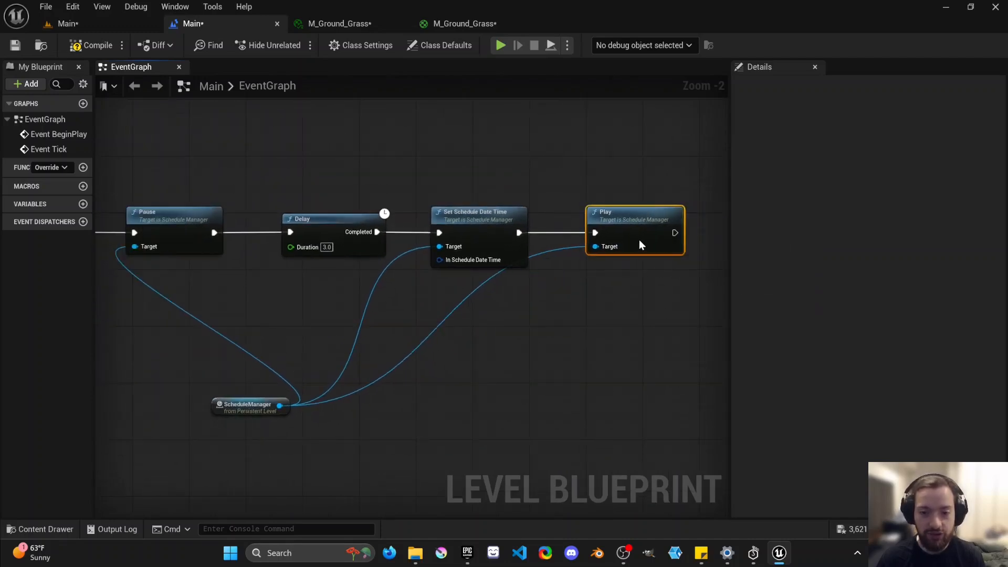
{"action": "right_click_drag", "start_coordinate": [394, 308], "coordinate": [639, 259]}
{"action": "left_click_drag", "start_coordinate": [505, 351], "coordinate": [517, 328]}
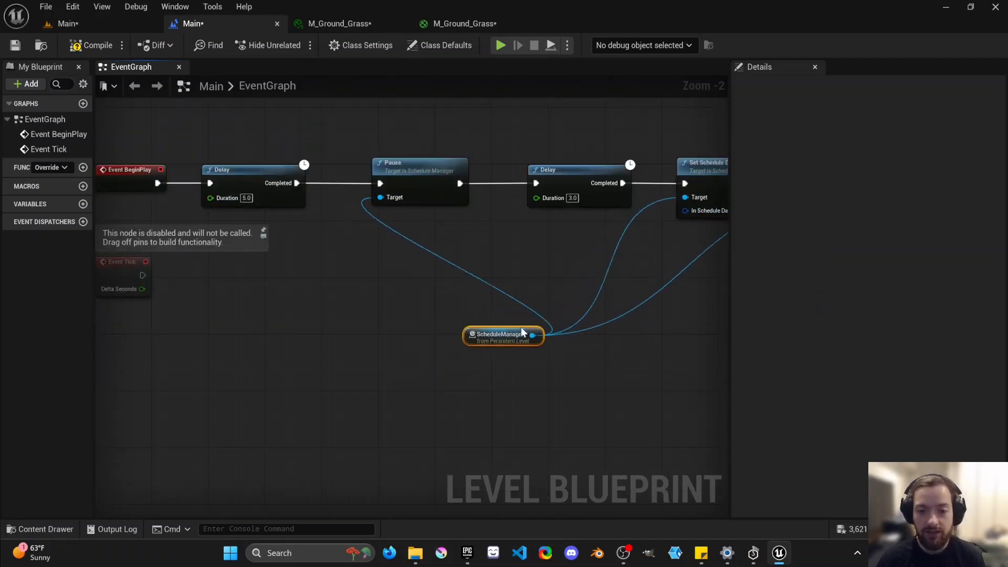
Feed the In Schedule Date Time input from a new Make Date Time node placed below the second Delay
{"action": "right_click_drag", "start_coordinate": [434, 222], "coordinate": [309, 280]}
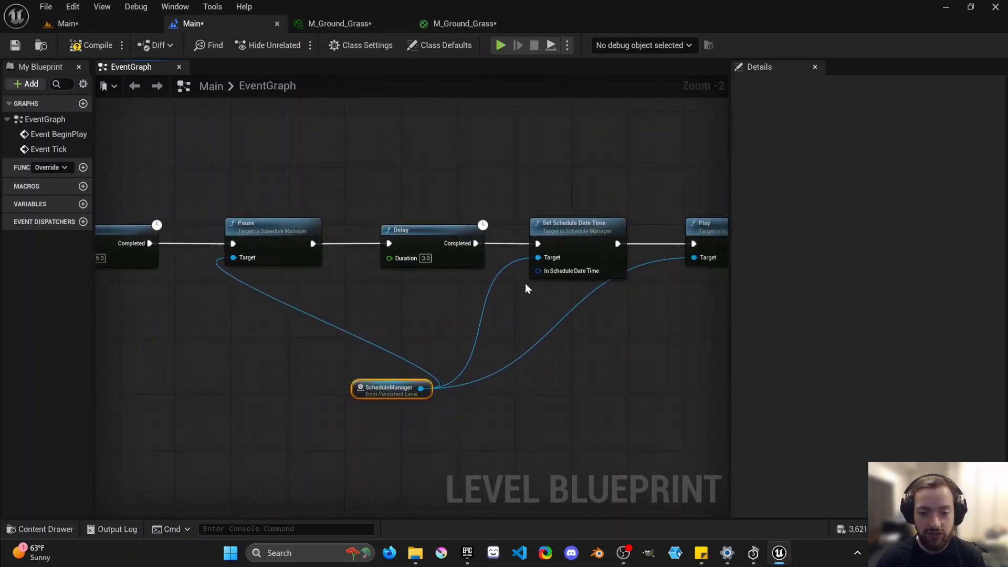
{"action": "left_click_drag", "start_coordinate": [538, 270], "coordinate": [443, 289]}
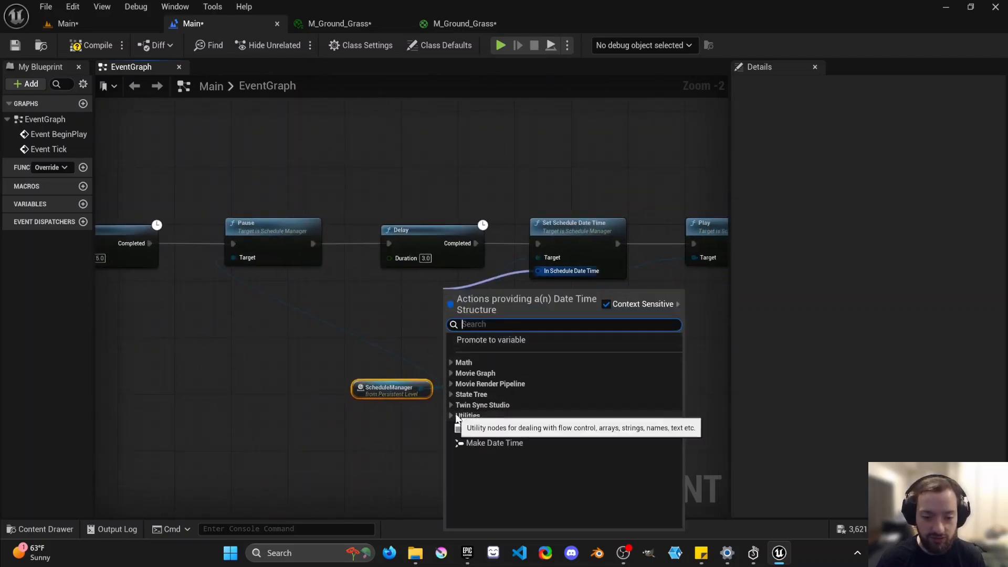
{"action": "left_click", "coordinate": [473, 442]}
{"action": "left_click_drag", "start_coordinate": [502, 334], "coordinate": [453, 334]}
Scrub the schedule in Twin Sync Studio to 12/12/2016 and set Make Date Time in Unreal to year 2016, month 12, day 12
{"action": "key", "text": "alt+Tab"}
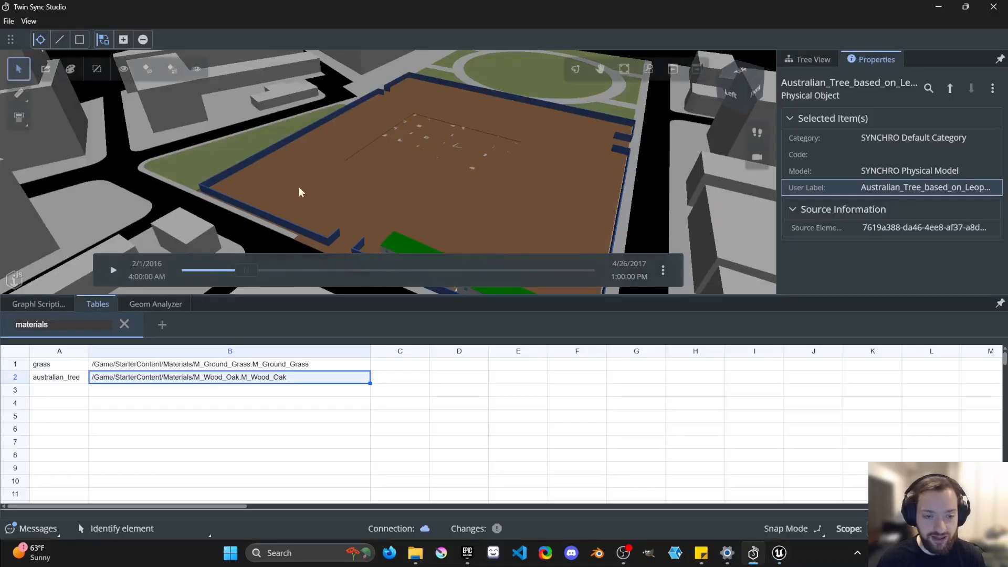
{"action": "left_click_drag", "start_coordinate": [230, 276], "coordinate": [471, 281]}
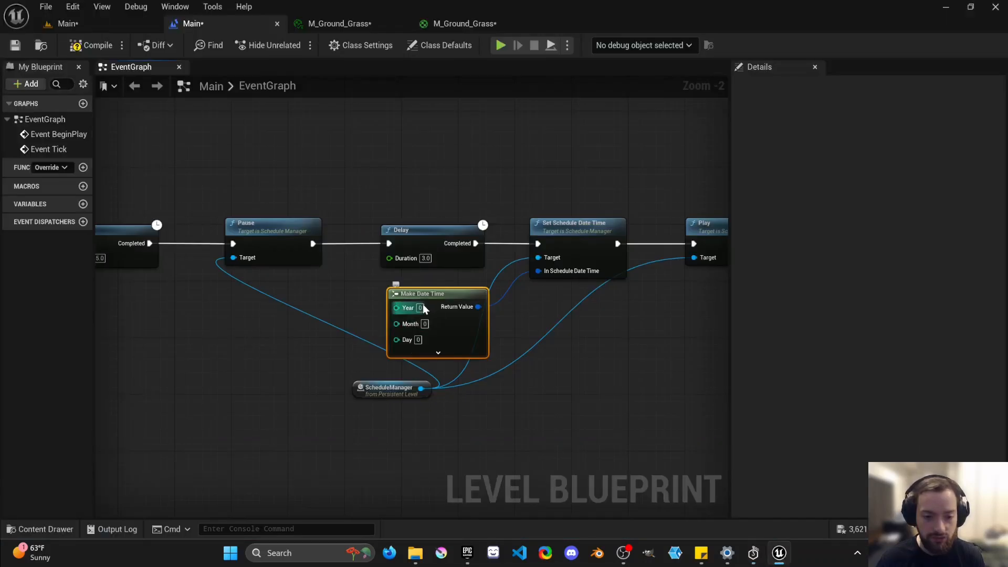
{"action": "left_click", "coordinate": [420, 307]}
{"action": "type", "text": "201"}
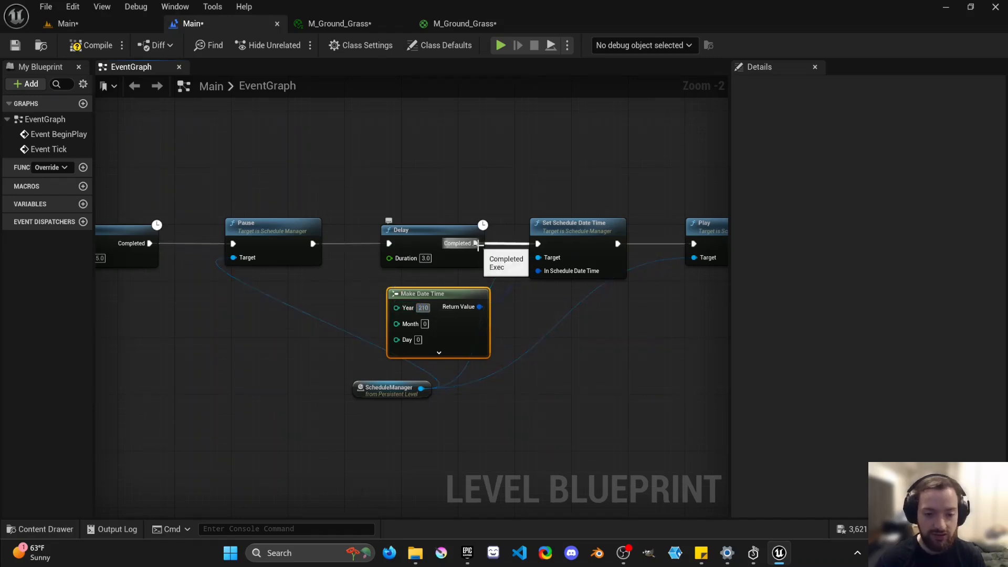
{"action": "type", "text": "6"}
{"action": "key", "text": "Tab"}
{"action": "type", "text": "12"}
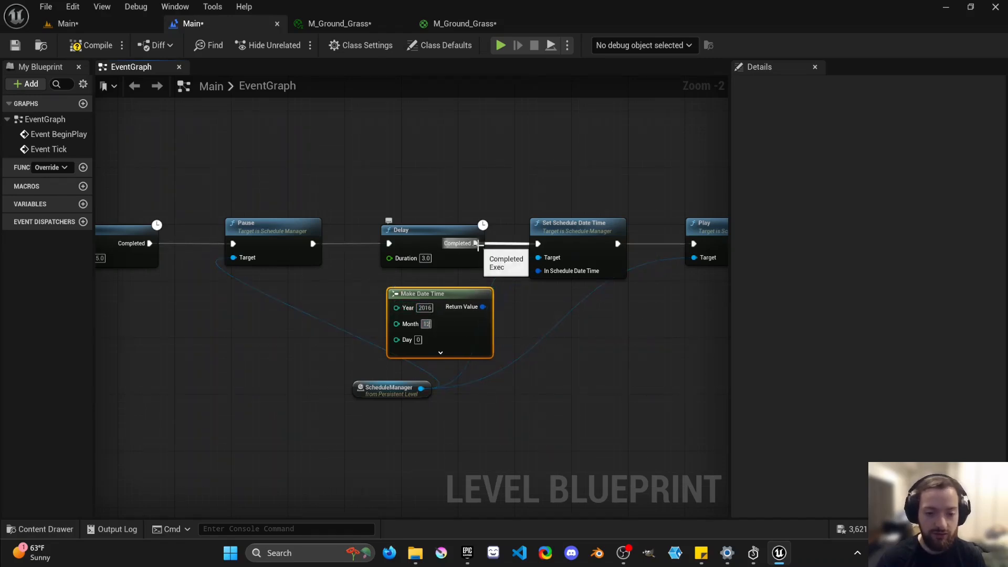
{"action": "key", "text": "Tab"}
{"action": "type", "text": "12"}
{"action": "left_click", "coordinate": [555, 316]}
Compile the Level Blueprint and review the full node chain from Event BeginPlay to Play
{"action": "right_click_drag", "start_coordinate": [556, 316], "coordinate": [490, 325]}
{"action": "left_click", "coordinate": [90, 45]}
{"action": "right_click_drag", "start_coordinate": [284, 230], "coordinate": [308, 227]}
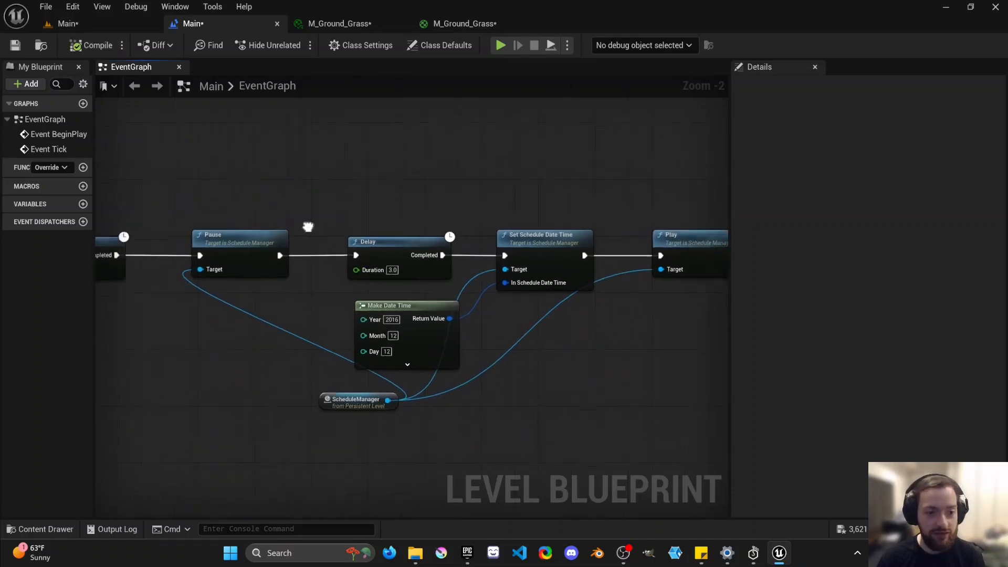
{"action": "scroll", "coordinate": [308, 227], "scroll_direction": "down", "scroll_amount": 2}
{"action": "left_click", "coordinate": [105, 25]}
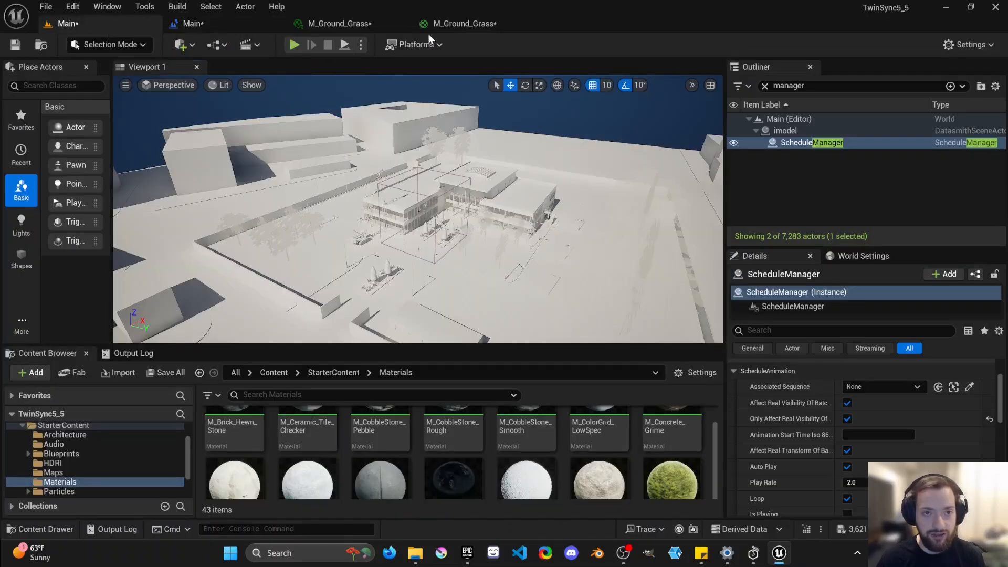
{"action": "left_click", "coordinate": [462, 23]}
{"action": "left_click", "coordinate": [332, 26]}
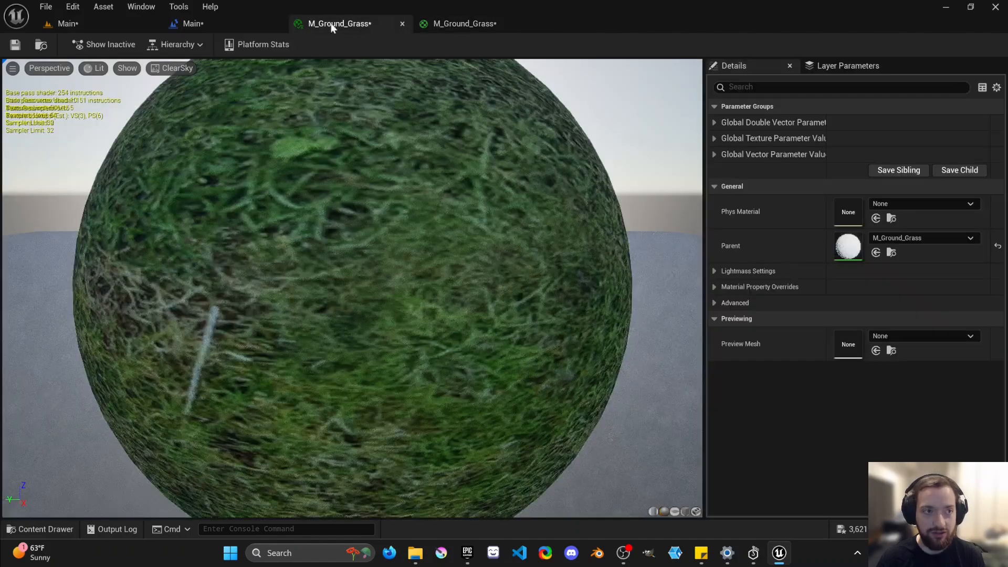
{"action": "left_click", "coordinate": [229, 25]}
{"action": "right_click_drag", "start_coordinate": [443, 226], "coordinate": [505, 210]}
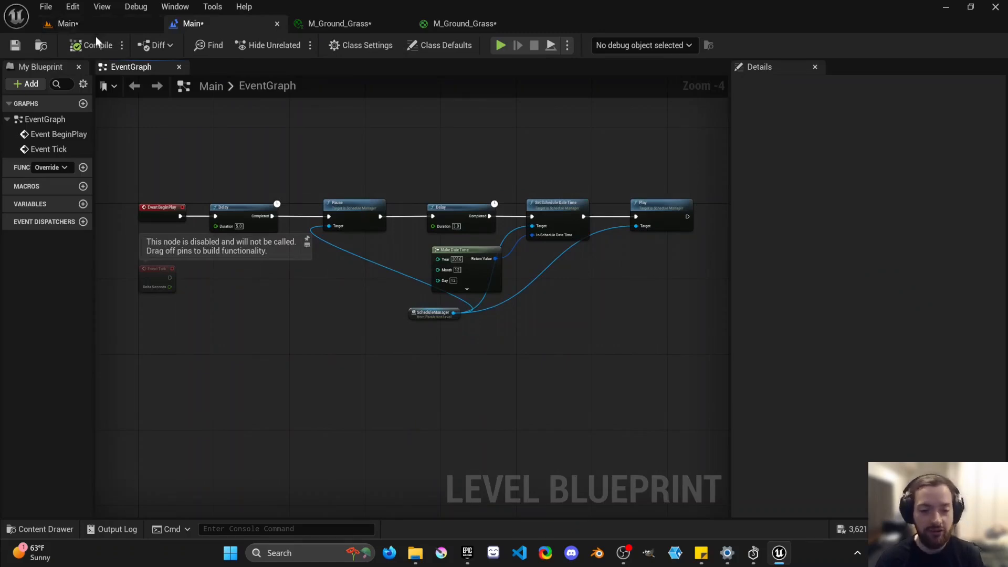
{"action": "right_click_drag", "start_coordinate": [340, 150], "coordinate": [324, 185]}
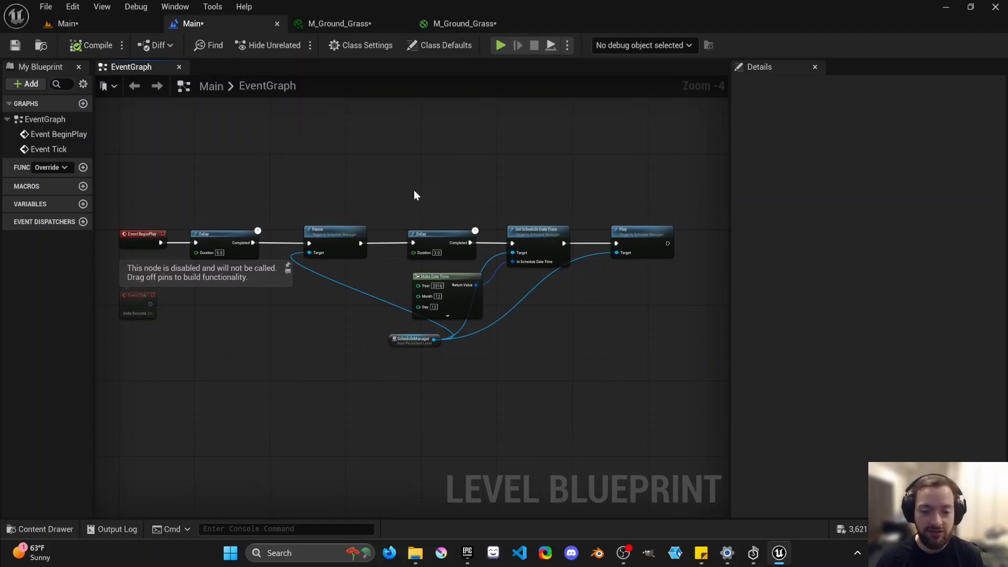
Run the Main level in the viewport to test the pause, date jump and resume, and stop the simulation
{"action": "left_click", "coordinate": [101, 27]}
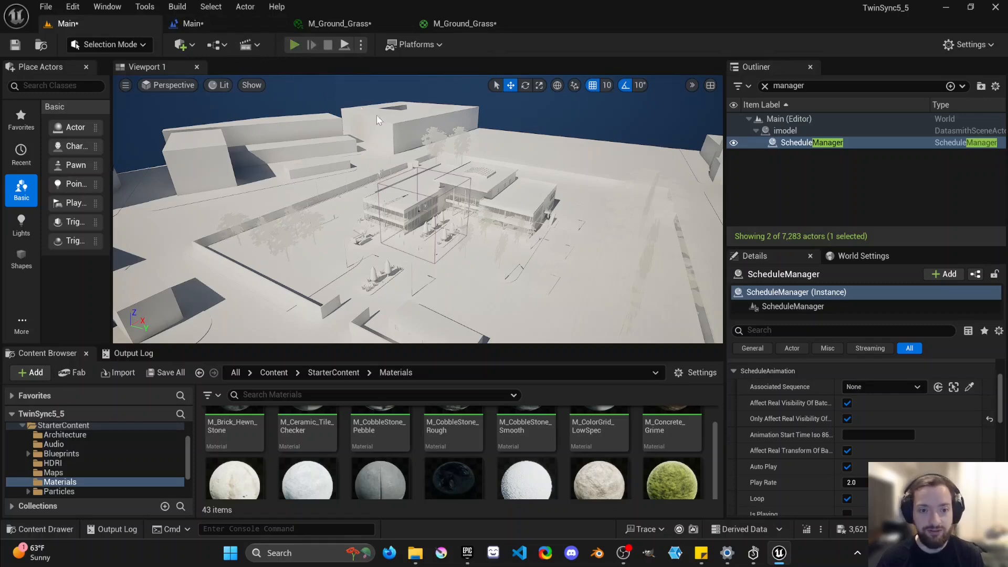
{"action": "key", "text": "alt+p"}
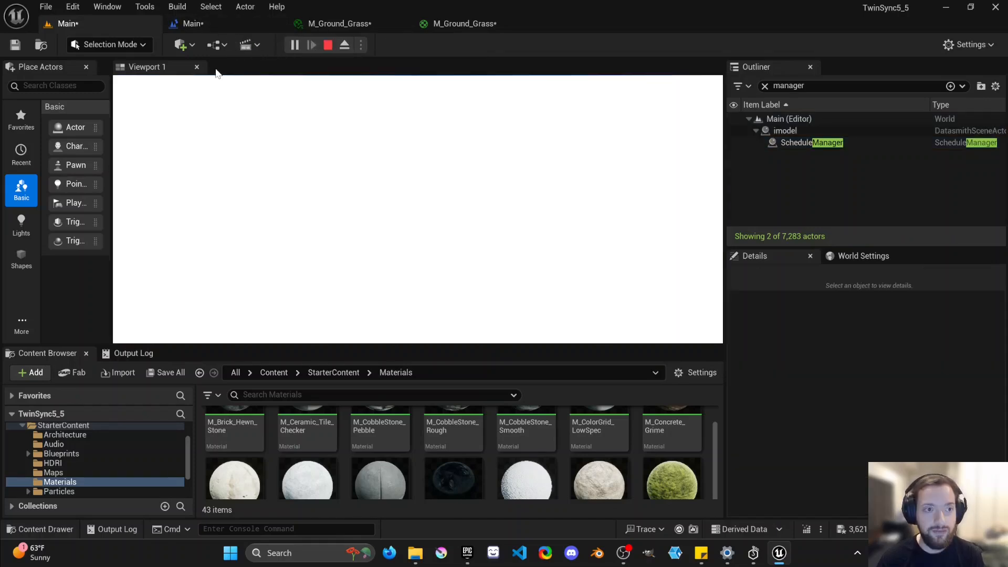
{"action": "left_click", "coordinate": [418, 209]}
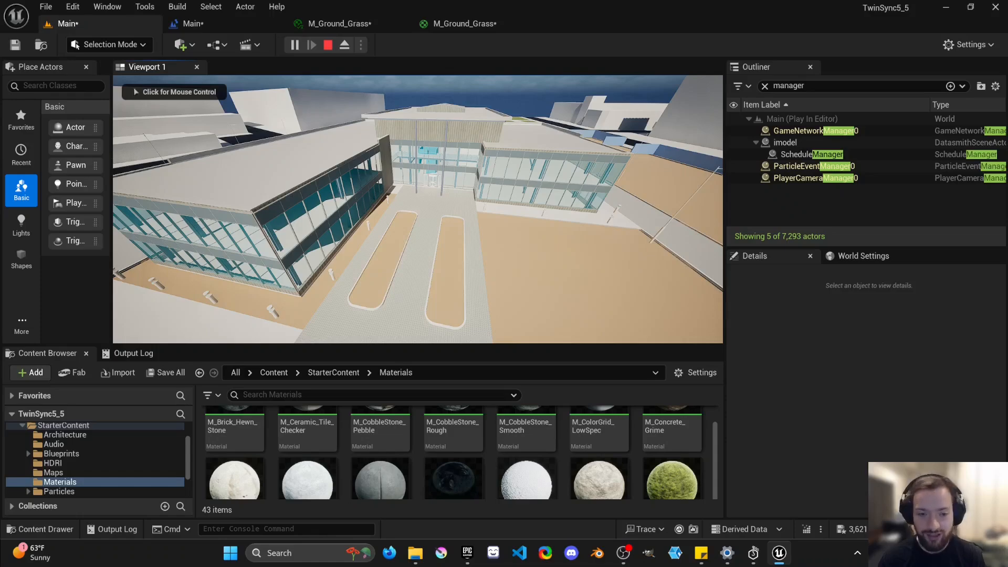
{"action": "left_click", "coordinate": [226, 88]}
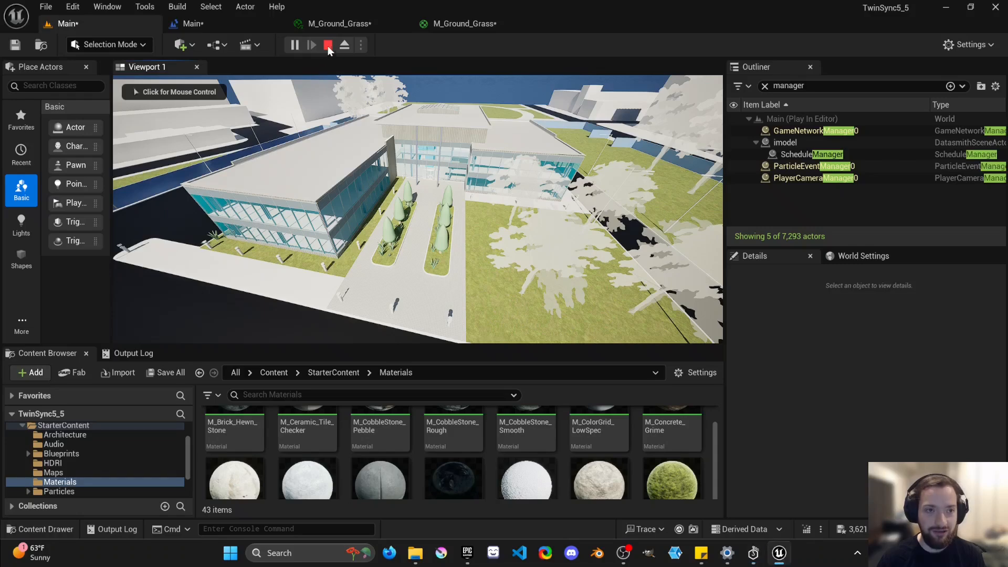
{"action": "left_click", "coordinate": [327, 45]}
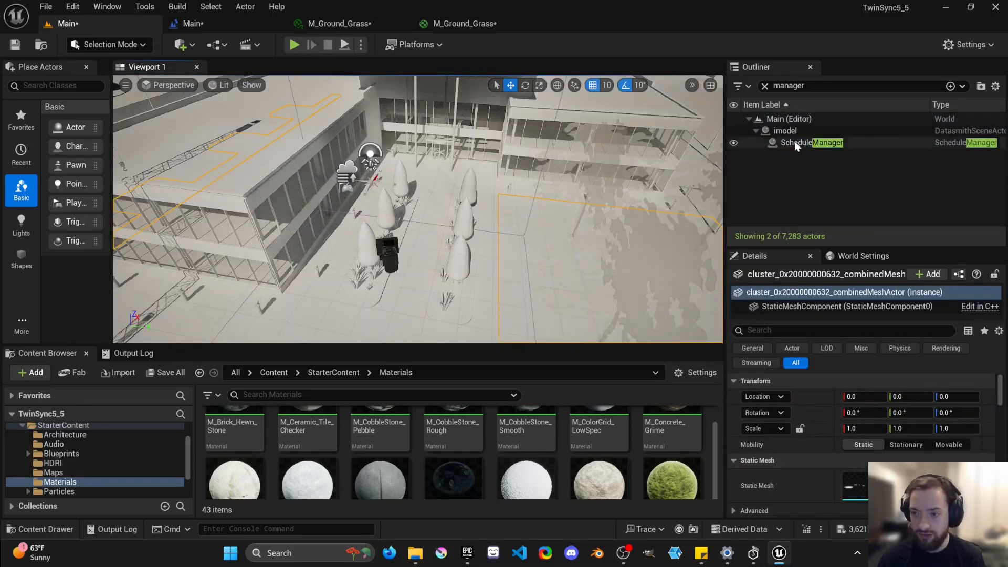
Set the ScheduleManager's Play Rate to 1.0
{"action": "left_click", "coordinate": [796, 143]}
{"action": "scroll", "coordinate": [850, 457], "scroll_direction": "down", "scroll_amount": 5}
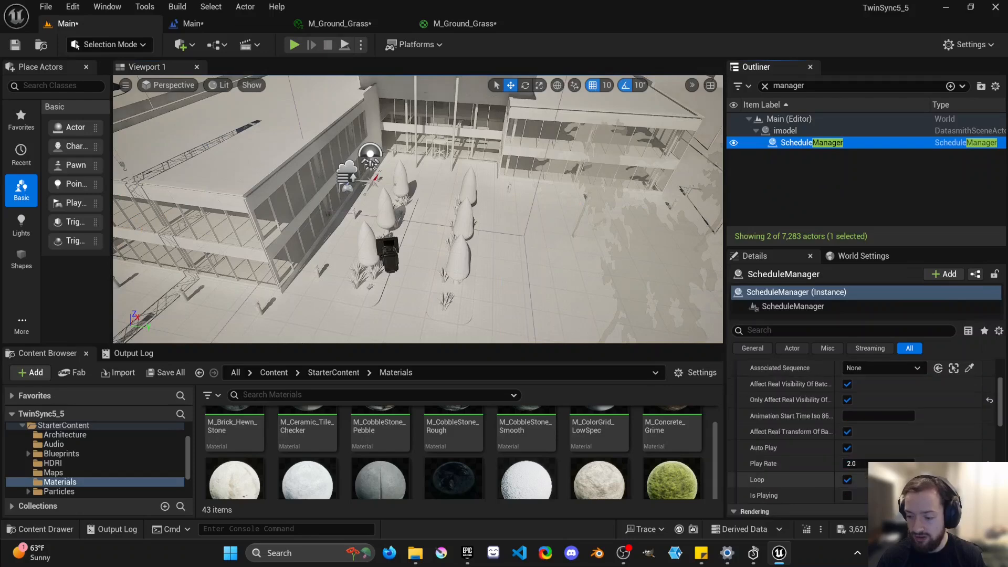
{"action": "left_click", "coordinate": [854, 463]}
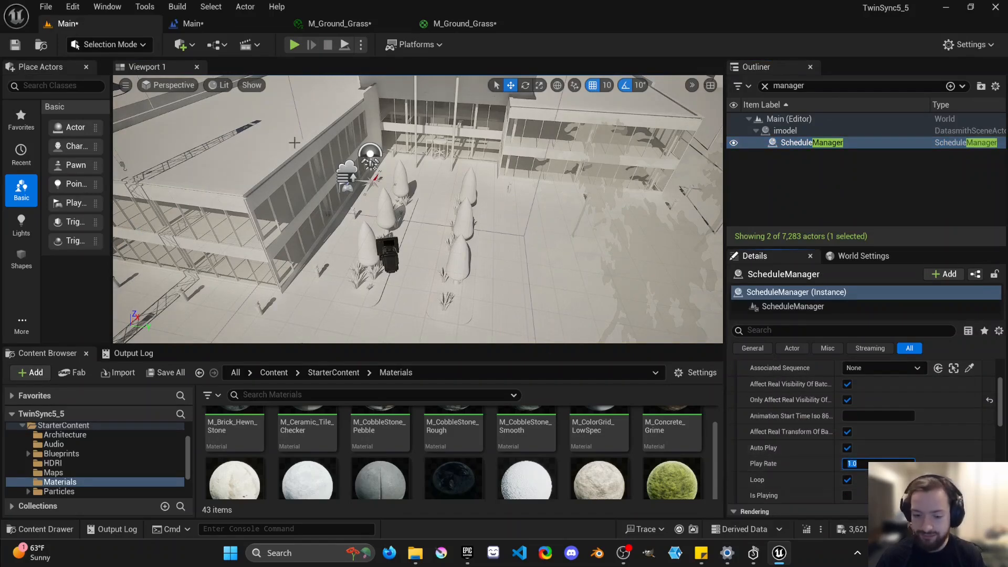
Run the Main level again from a more distant viewpoint to watch the slower schedule playback, and stop it
{"action": "right_click_drag", "start_coordinate": [292, 140], "coordinate": [293, 173]}
{"action": "key", "text": "s"}
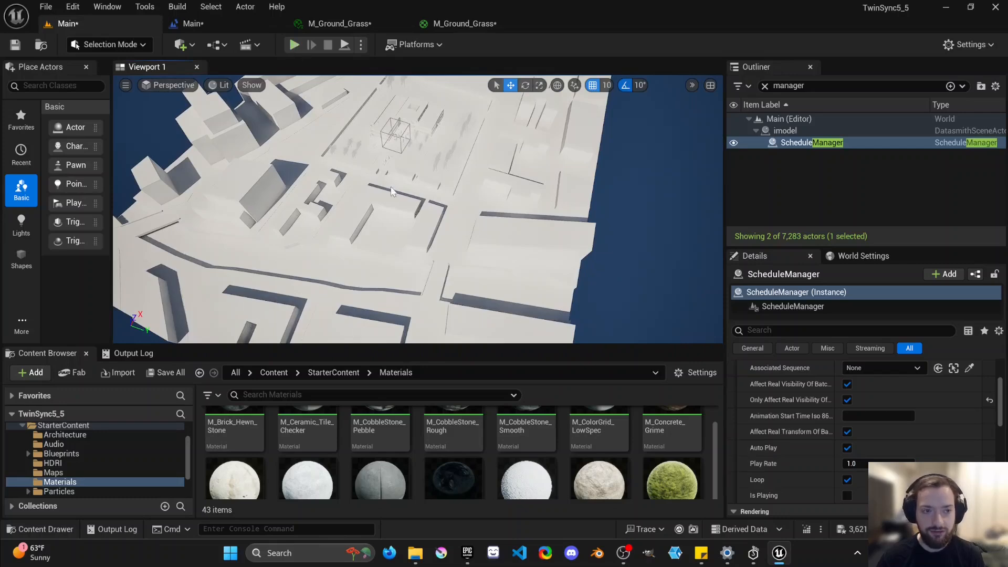
{"action": "key", "text": "alt+p"}
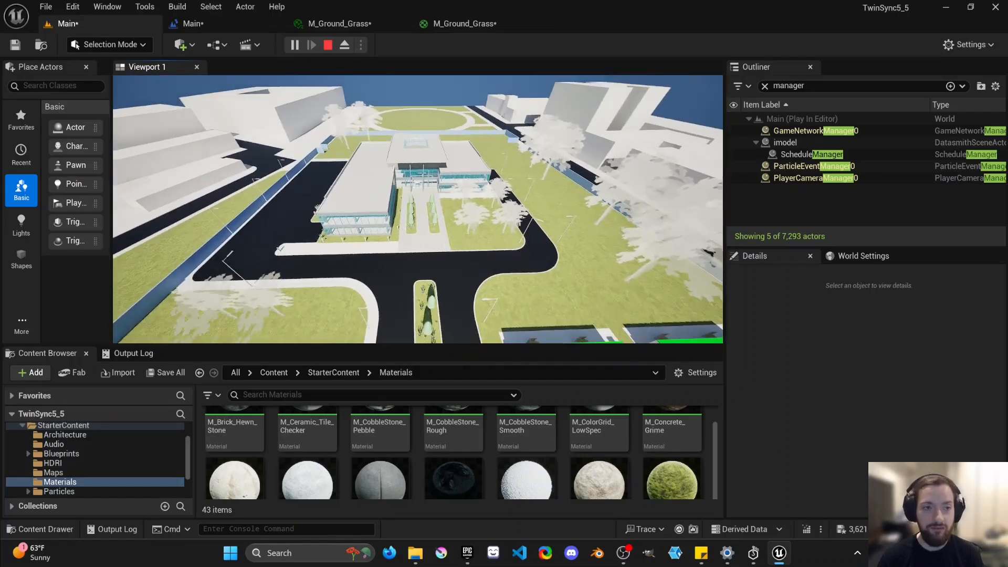
{"action": "key", "text": "shift+F1"}
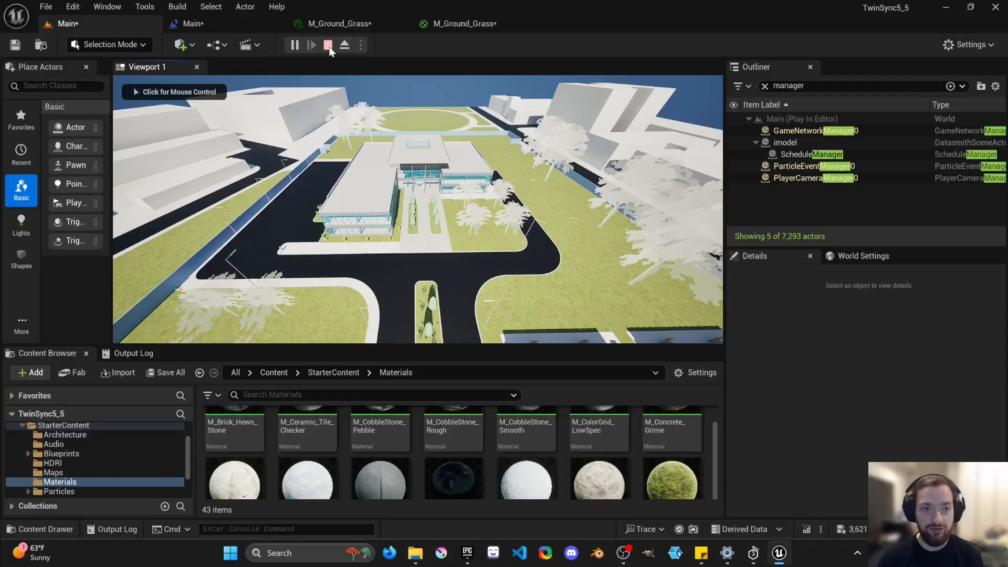
{"action": "key", "text": "Escape"}
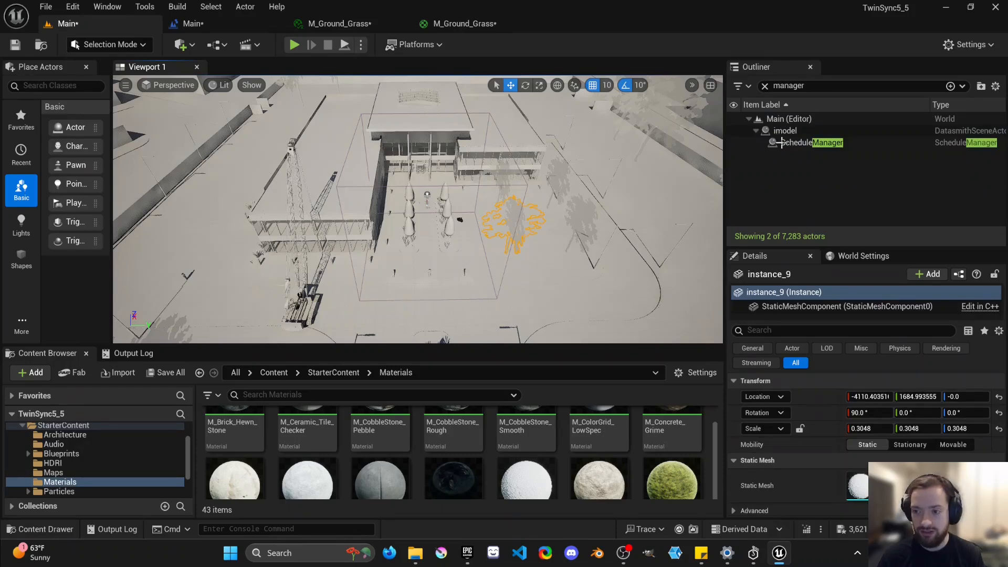
{"action": "double_click", "coordinate": [781, 142]}
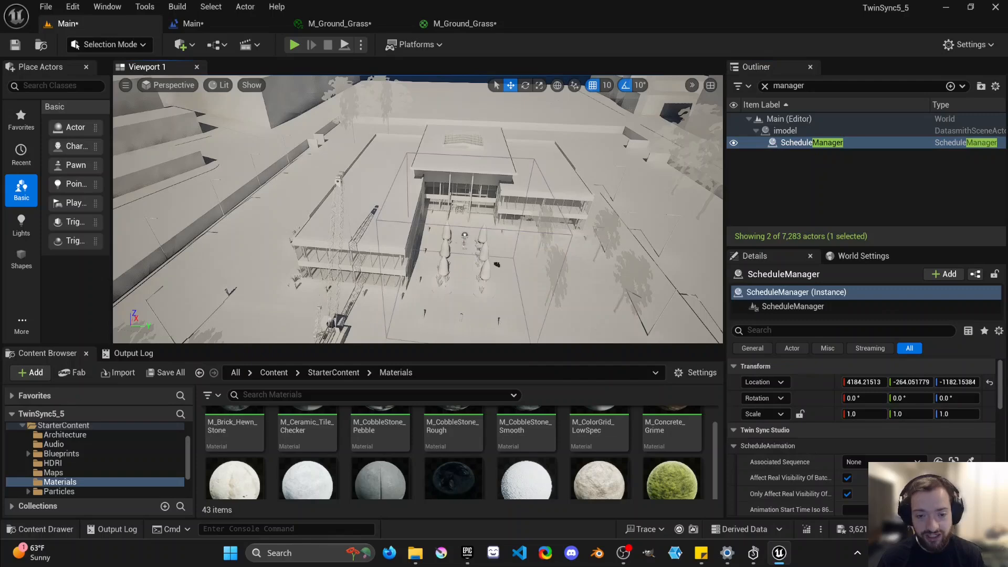
{"action": "right_click_drag", "start_coordinate": [523, 198], "coordinate": [515, 234]}
{"action": "key", "text": "d"}
{"action": "left_click", "coordinate": [491, 237]}
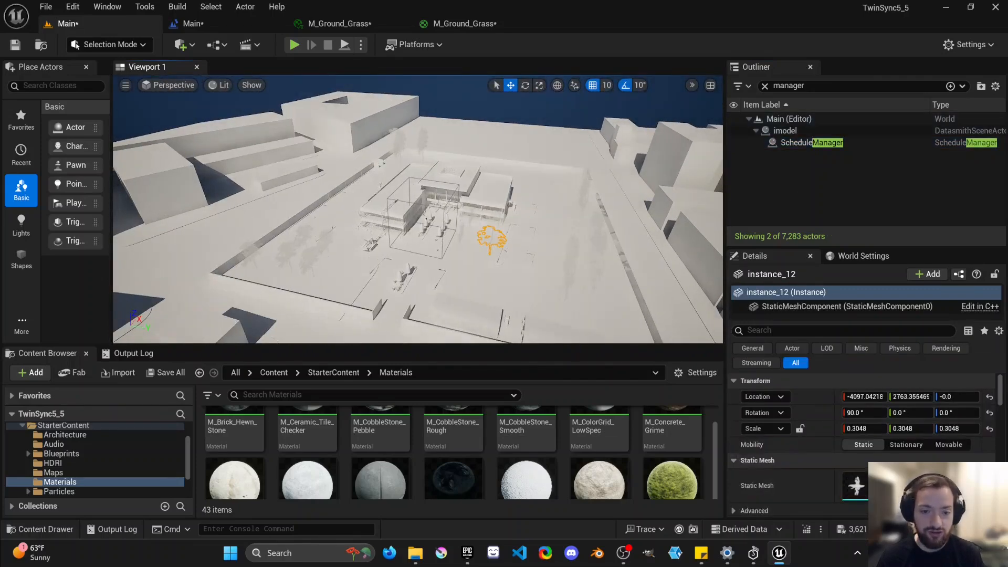
{"action": "right_click_drag", "start_coordinate": [474, 170], "coordinate": [474, 170]}
{"action": "left_click", "coordinate": [457, 126]}
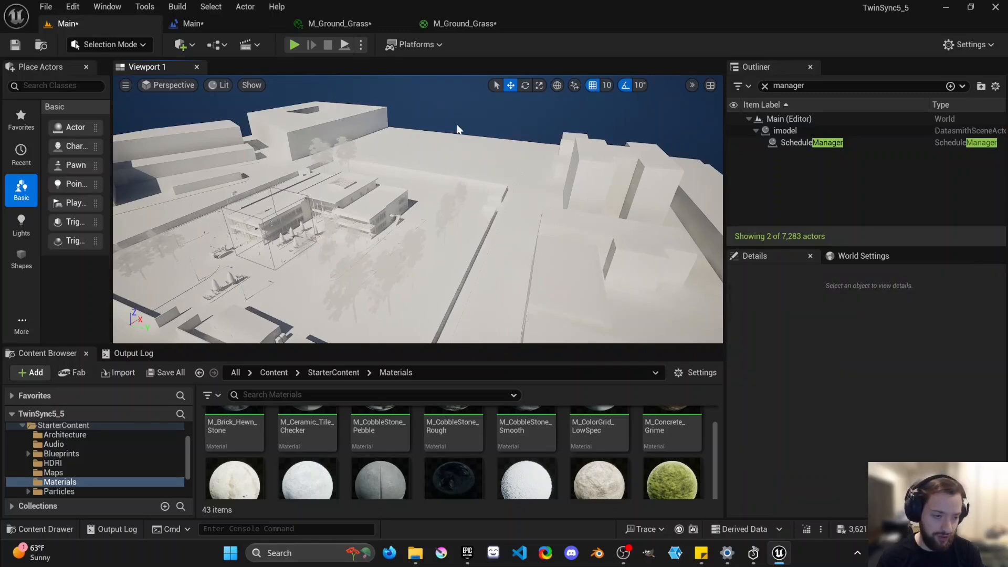
{"action": "key", "text": "a"}
{"action": "right_click_drag", "start_coordinate": [458, 126], "coordinate": [451, 132]}
Switch to Twin Sync Studio to view its model and scripting area, and return to Unreal
{"action": "key", "text": "alt+Tab"}
{"action": "left_click", "coordinate": [456, 156]}
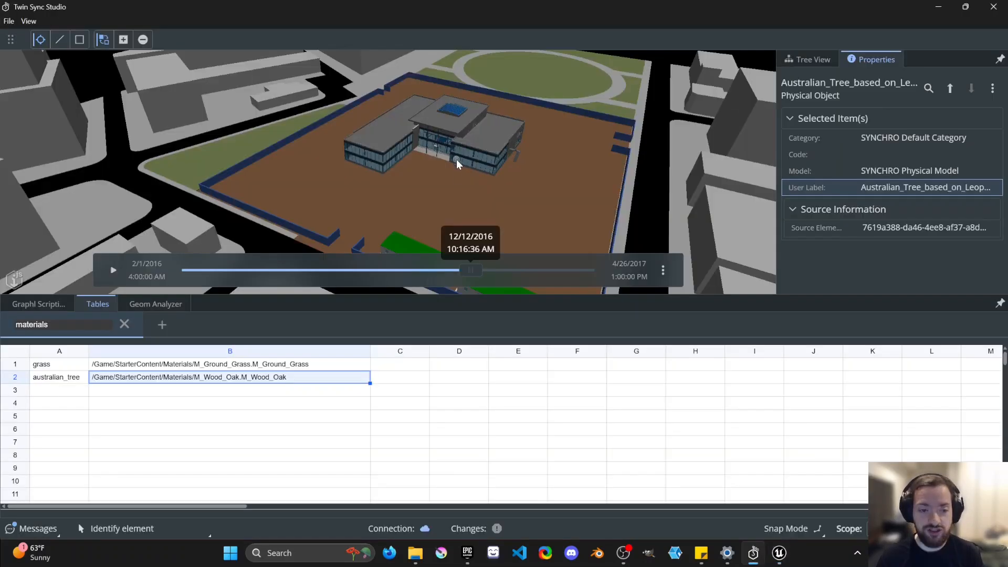
{"action": "left_click", "coordinate": [74, 303]}
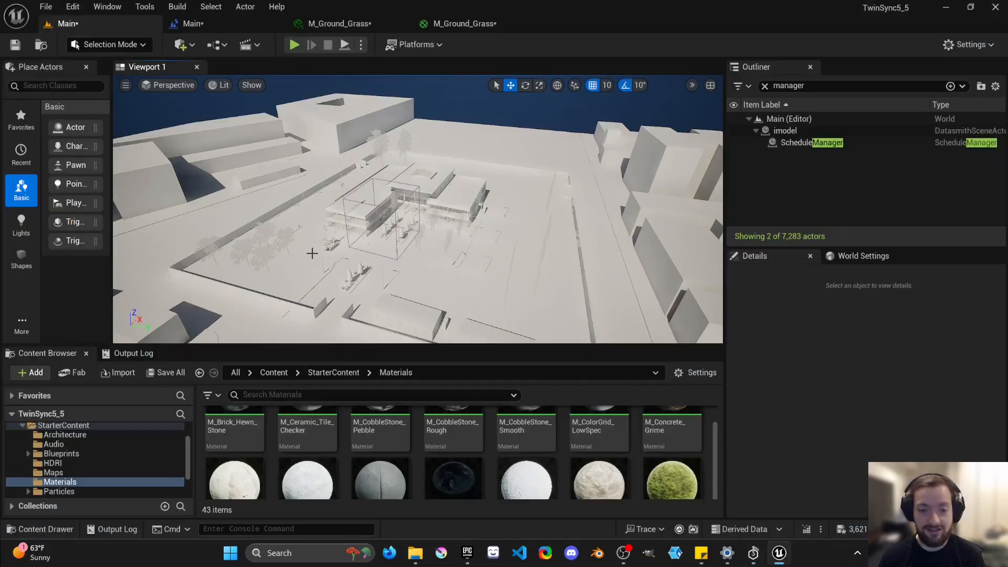
{"action": "key", "text": "alt+Tab"}
{"action": "right_click_drag", "start_coordinate": [454, 112], "coordinate": [440, 119]}
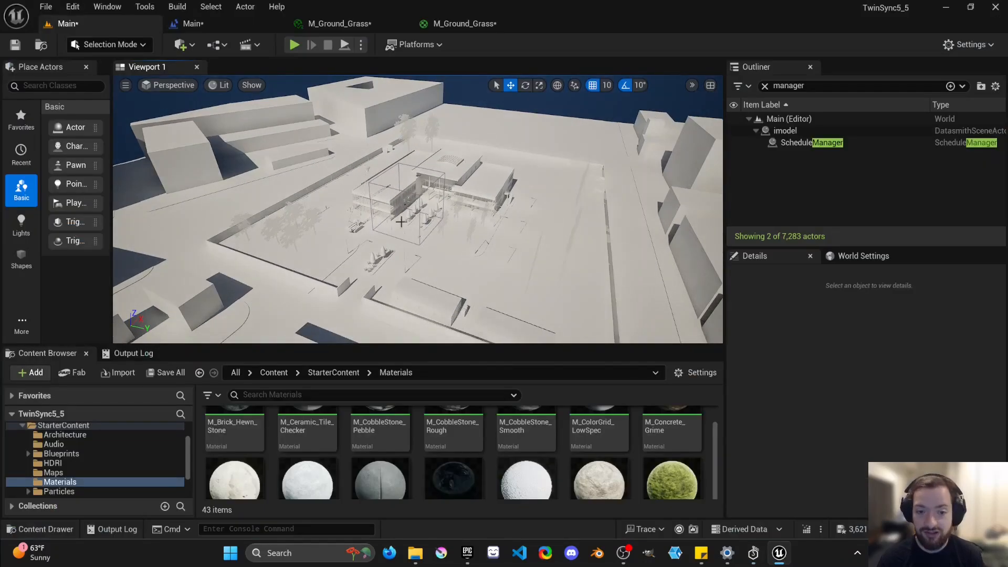
{"action": "key", "text": "w"}
{"action": "right_click_drag", "start_coordinate": [418, 209], "coordinate": [462, 198]}
{"action": "key", "text": "s"}
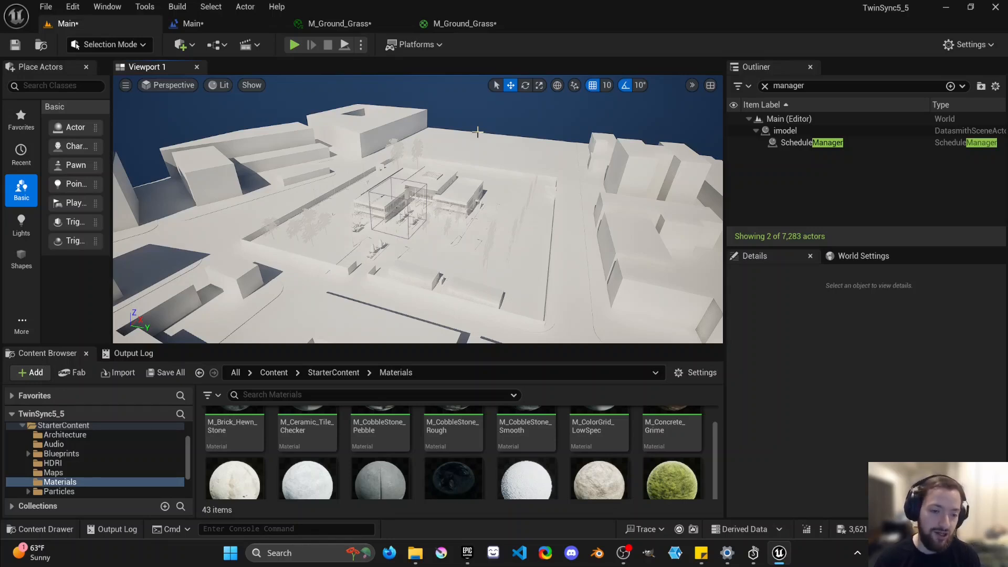
{"action": "right_click_drag", "start_coordinate": [418, 209], "coordinate": [415, 225]}
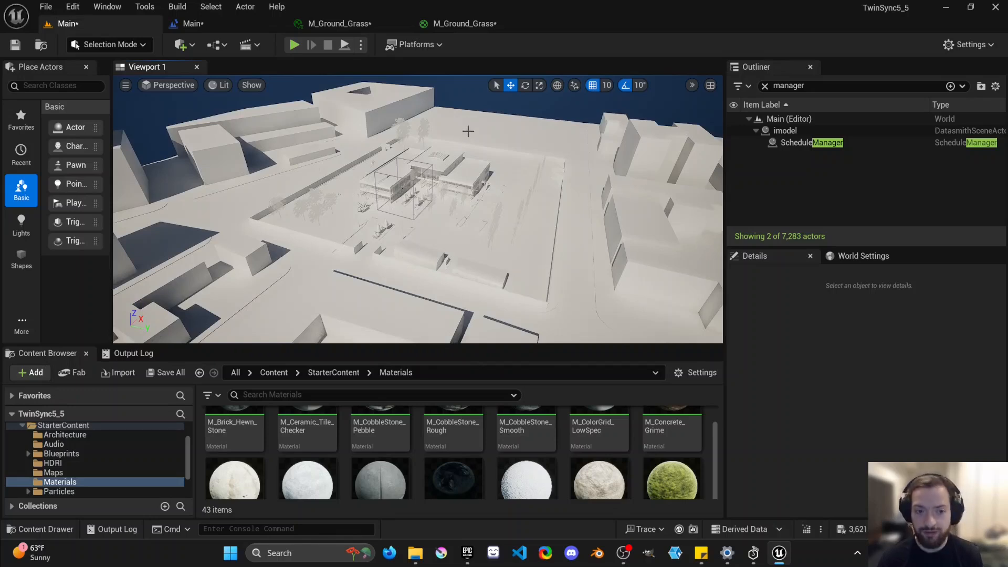
{"action": "right_click_drag", "start_coordinate": [475, 111], "coordinate": [483, 92]}
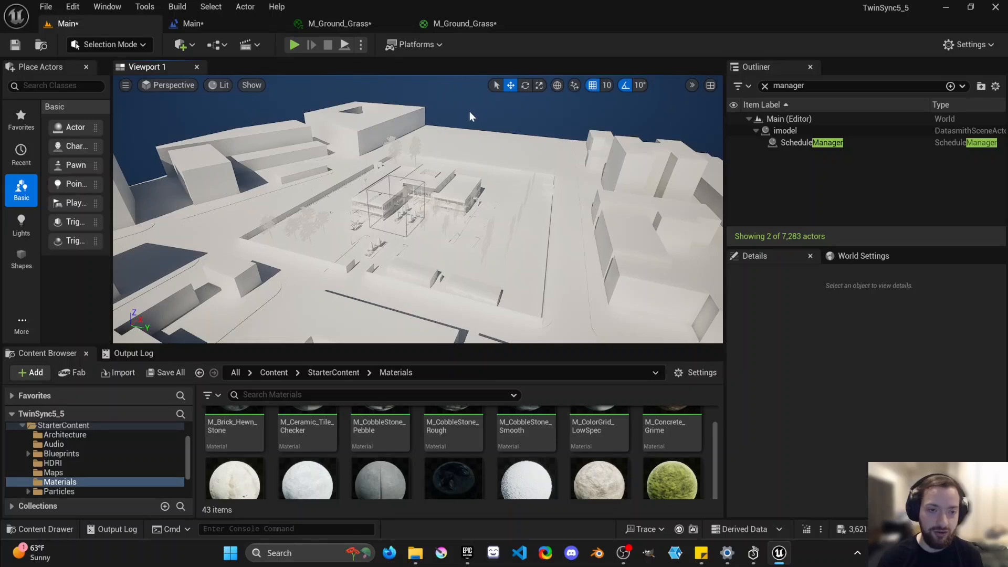